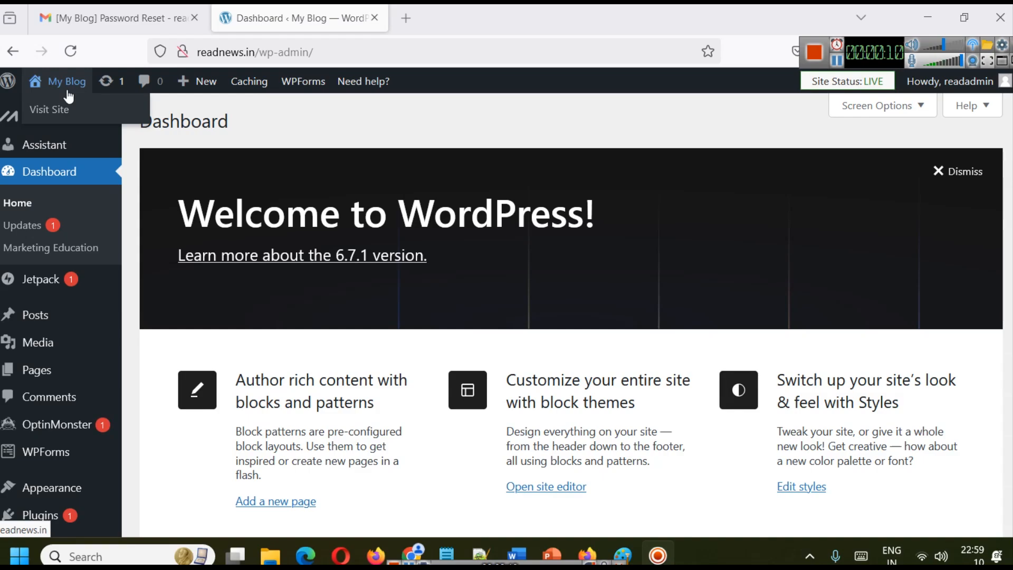
Open the My Blog site's public front page in a new tab and view it
middle_click(62, 108)
click(457, 24)
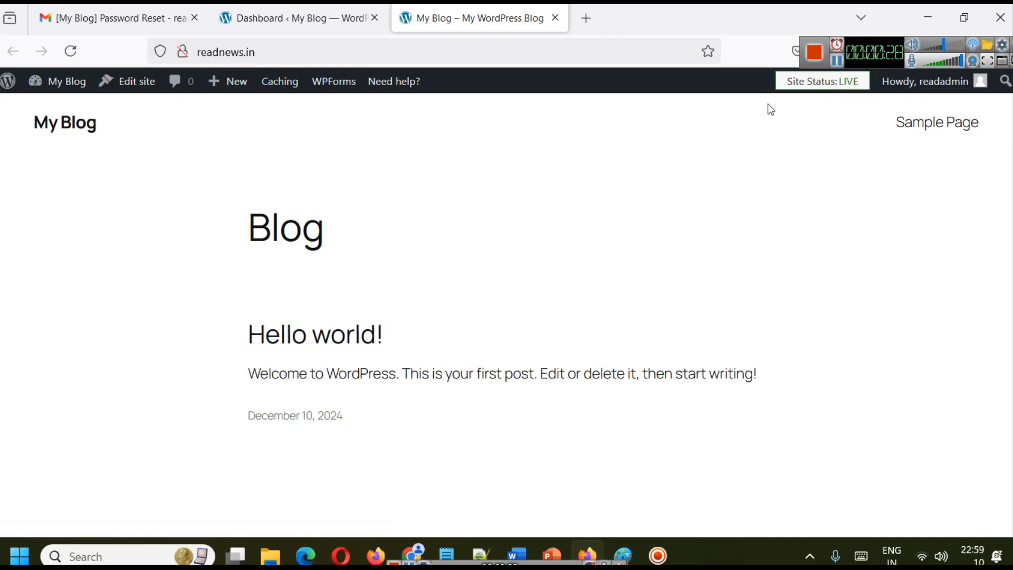
click(837, 62)
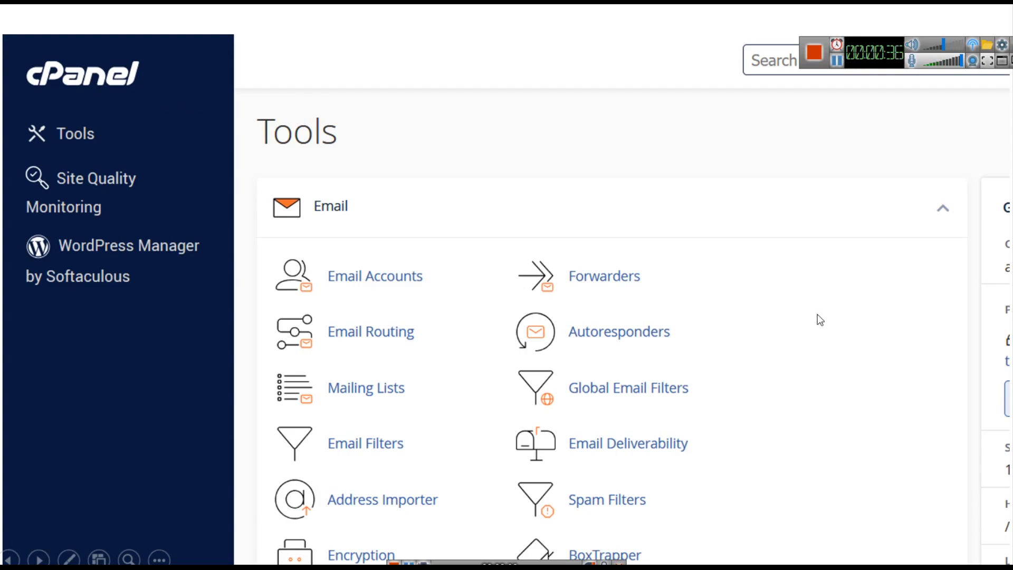
click(622, 202)
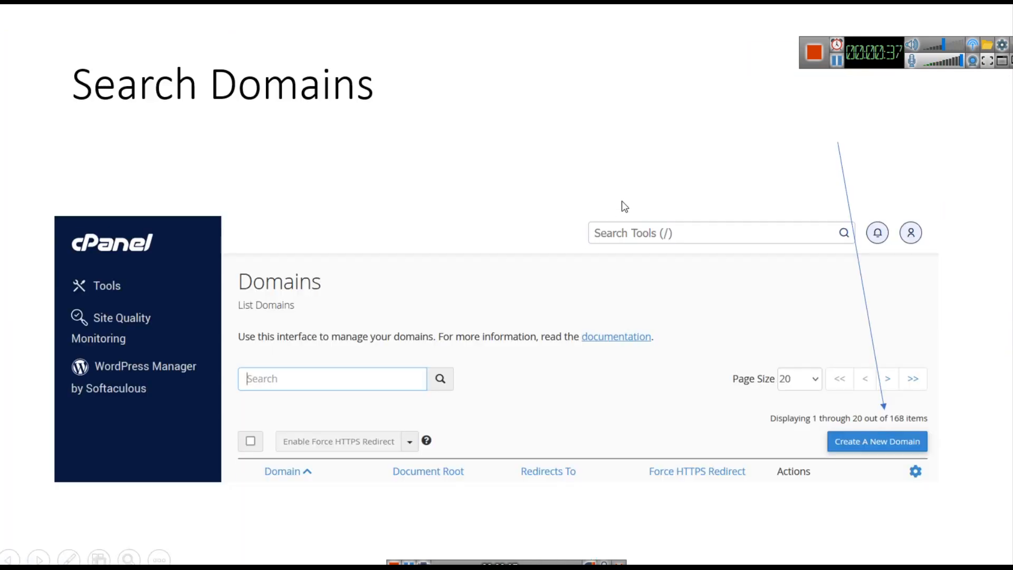
click(866, 434)
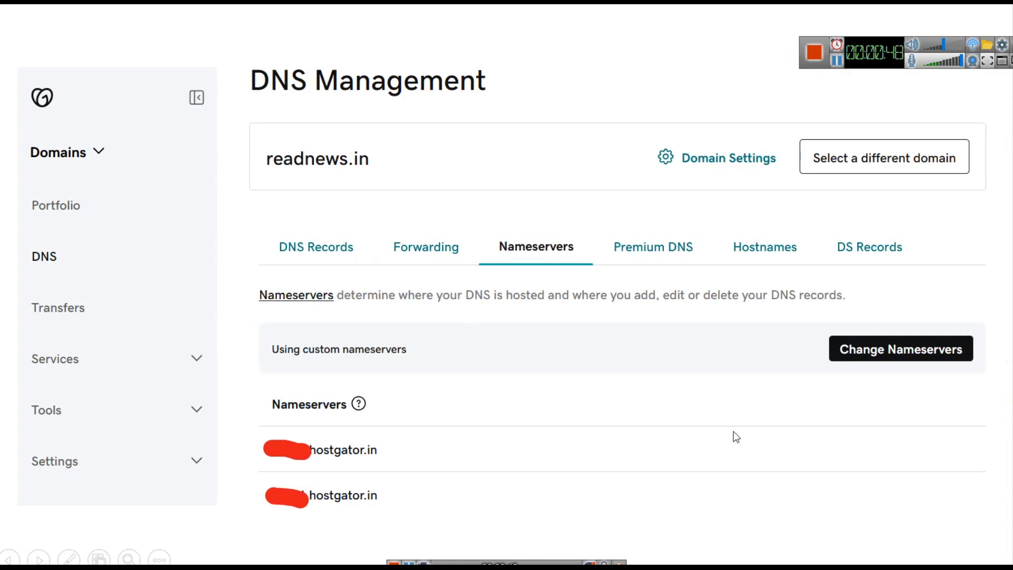
click(896, 350)
click(464, 394)
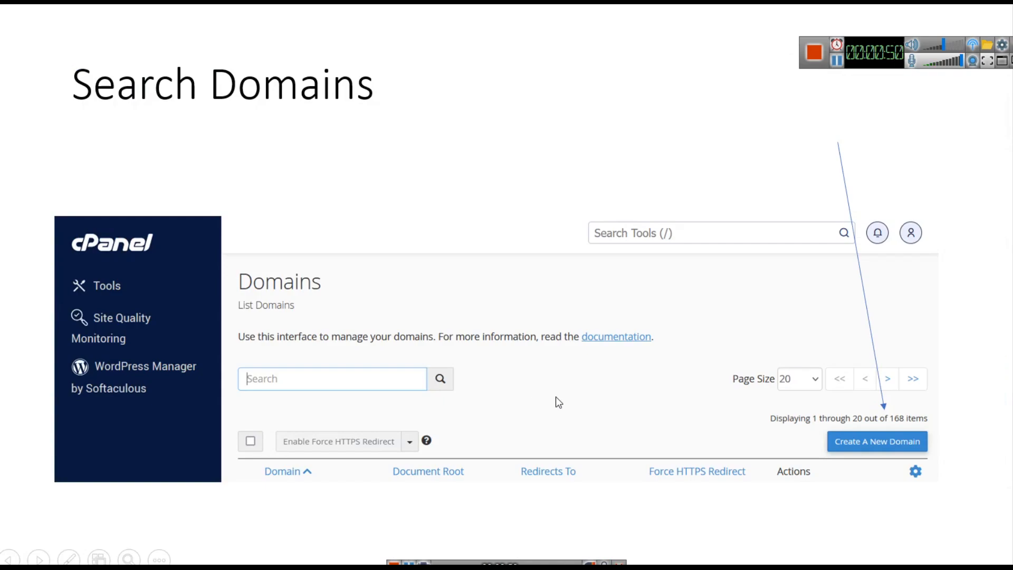
click(681, 401)
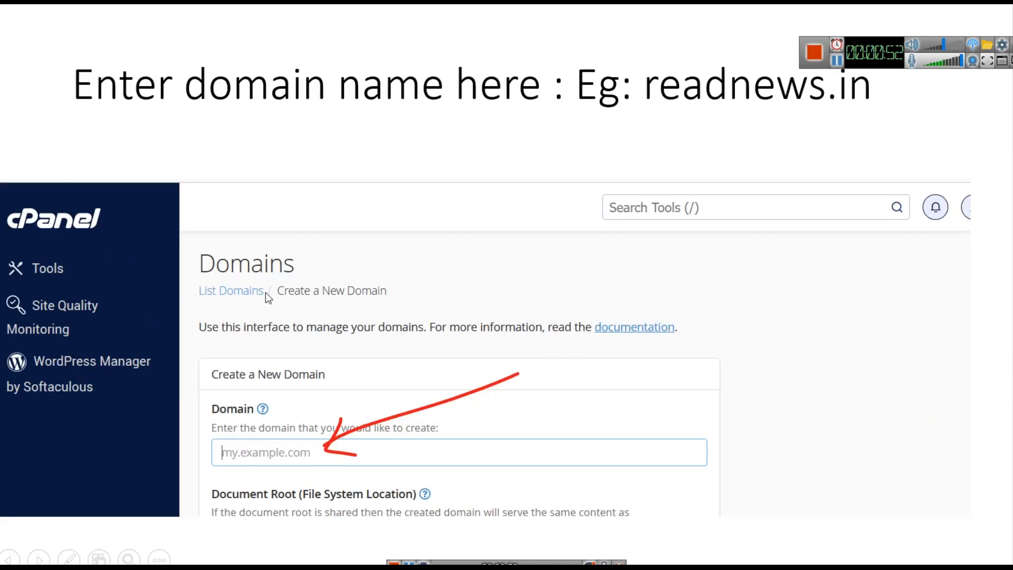
key(Left)
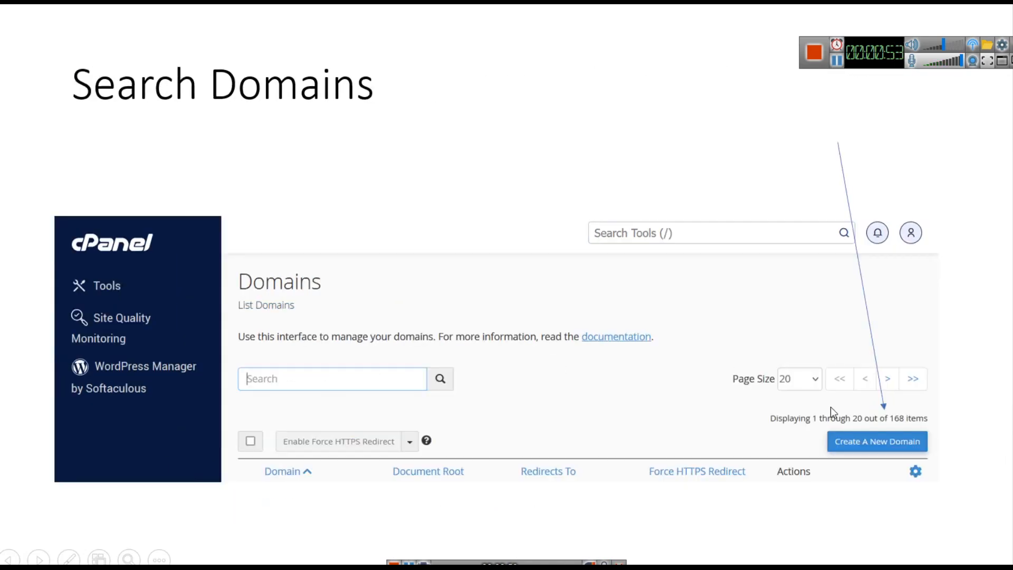
click(885, 445)
click(337, 378)
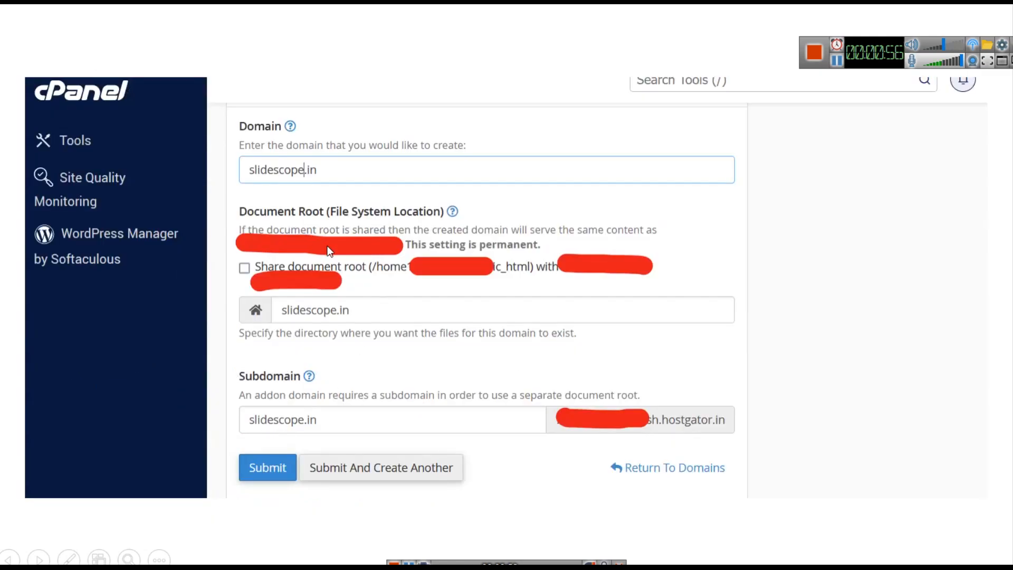
click(561, 247)
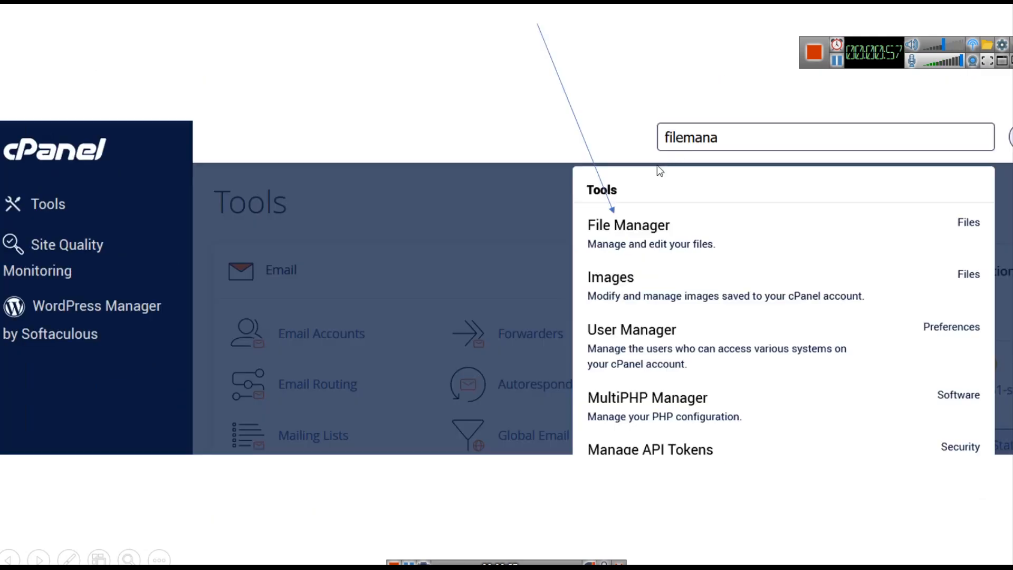
click(662, 233)
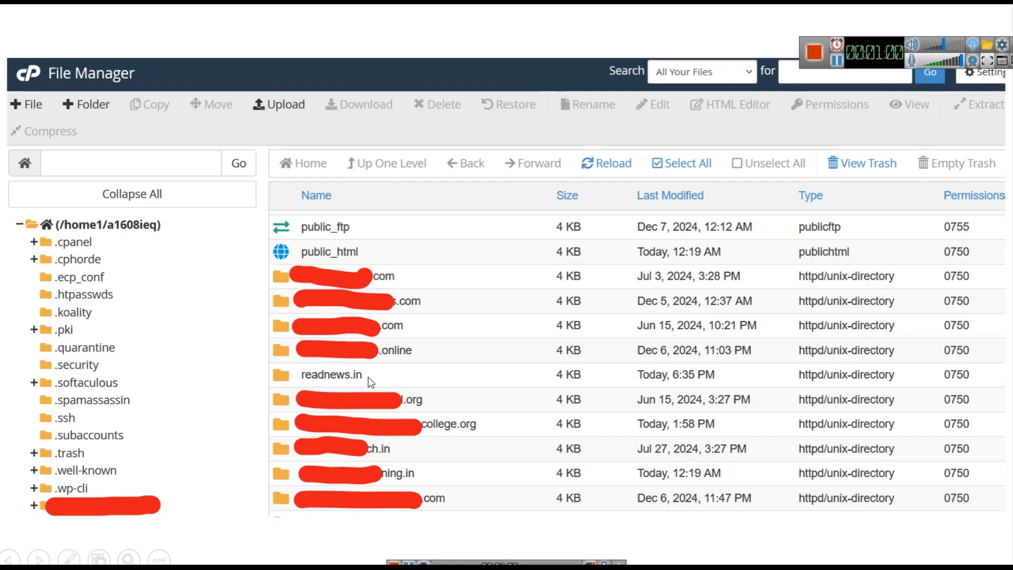
click(346, 381)
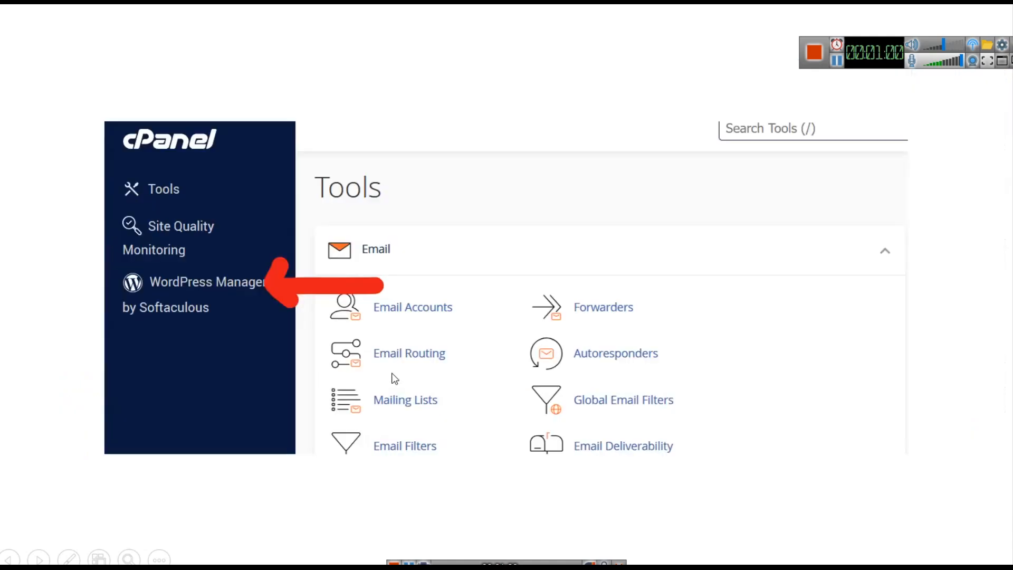
click(207, 296)
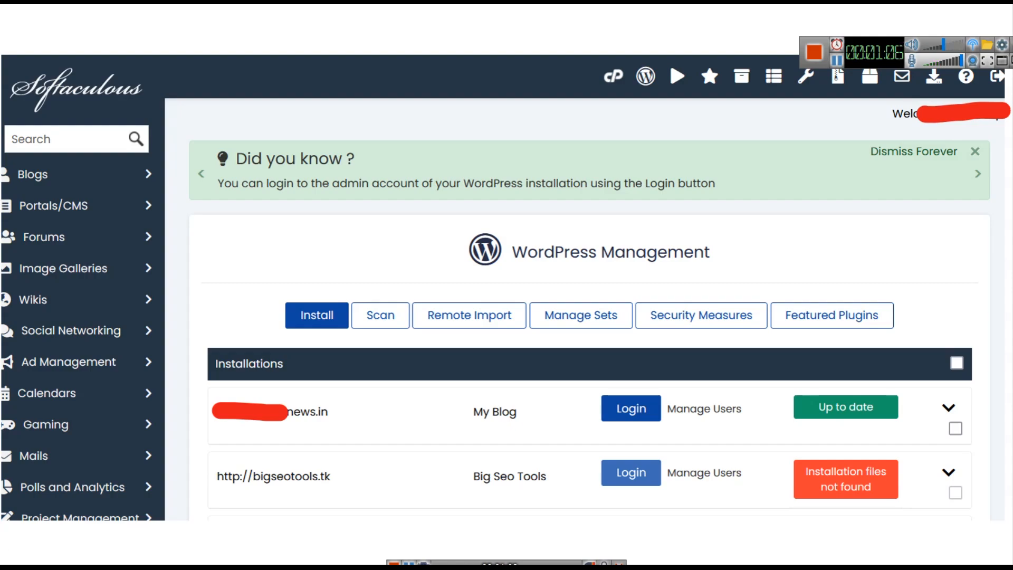
click(295, 319)
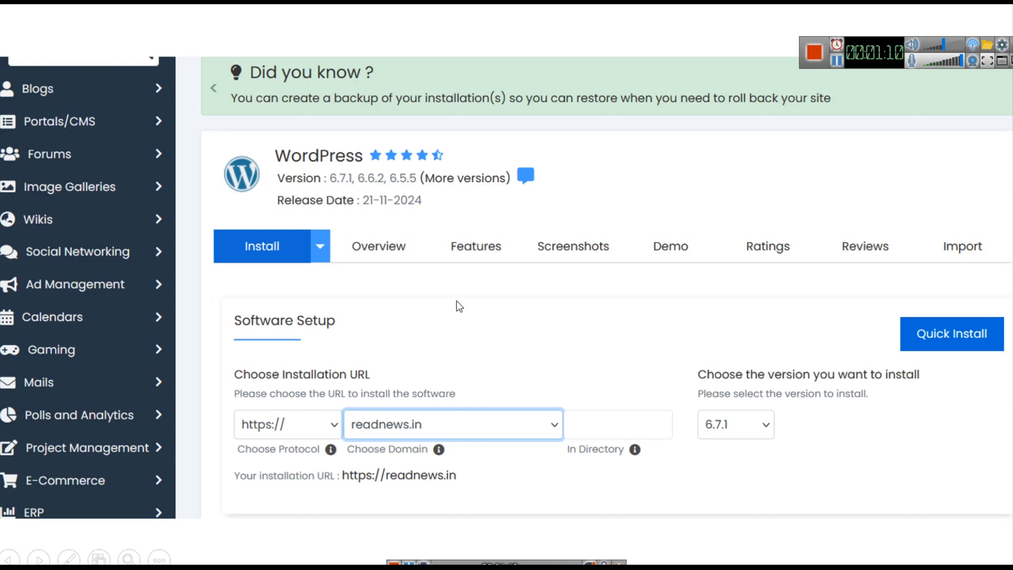
click(478, 438)
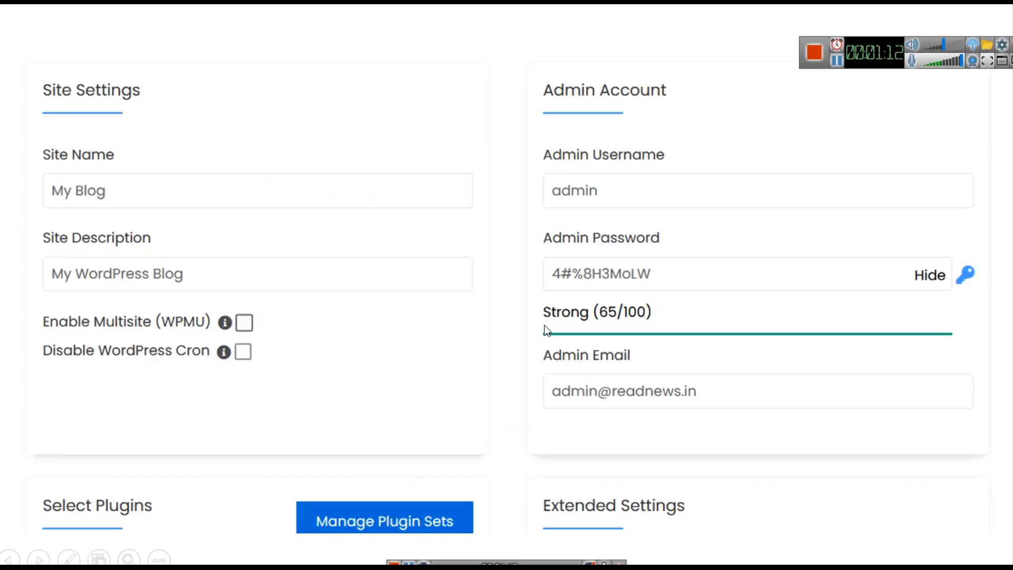
click(564, 205)
click(561, 206)
scroll(563, 212, up, 1)
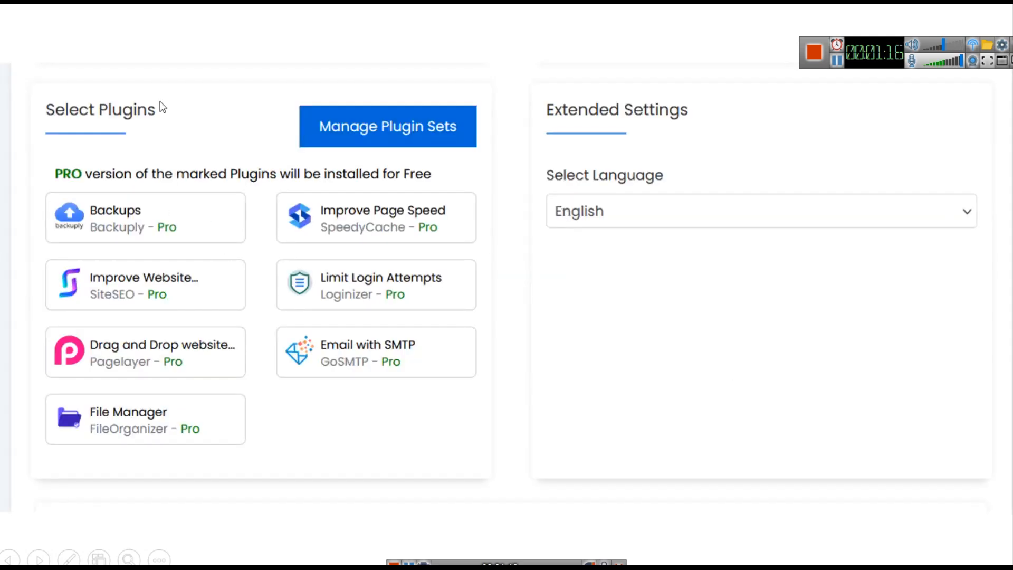
click(514, 283)
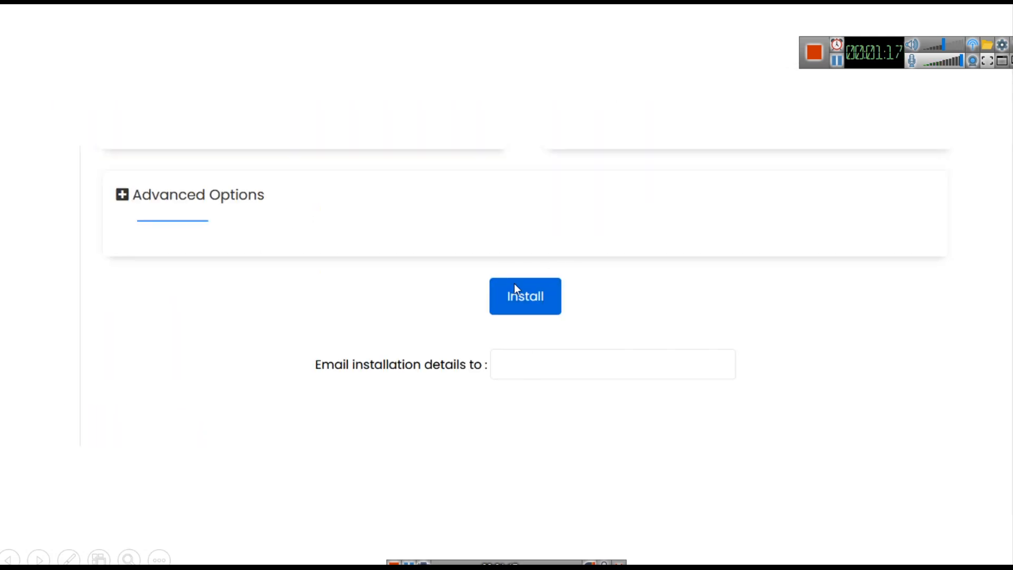
click(540, 302)
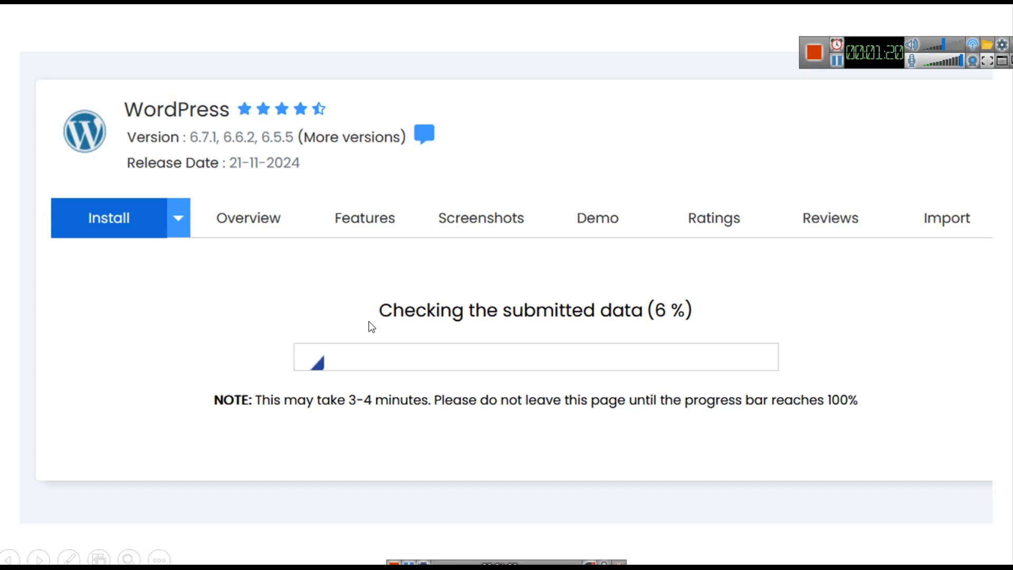
click(554, 311)
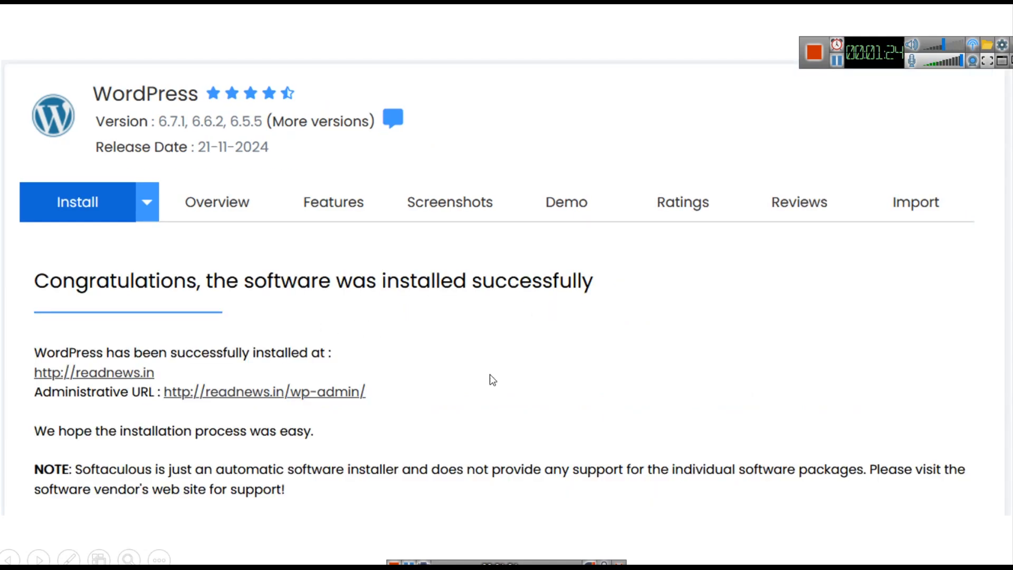
click(564, 376)
key(Left)
click(570, 312)
key(Left)
Switch to Chrome, skim the Day 1 WordPress tutorial video's Softaculous installation part from 37:56 to 39:46, and close its tab
key(alt+Tab)
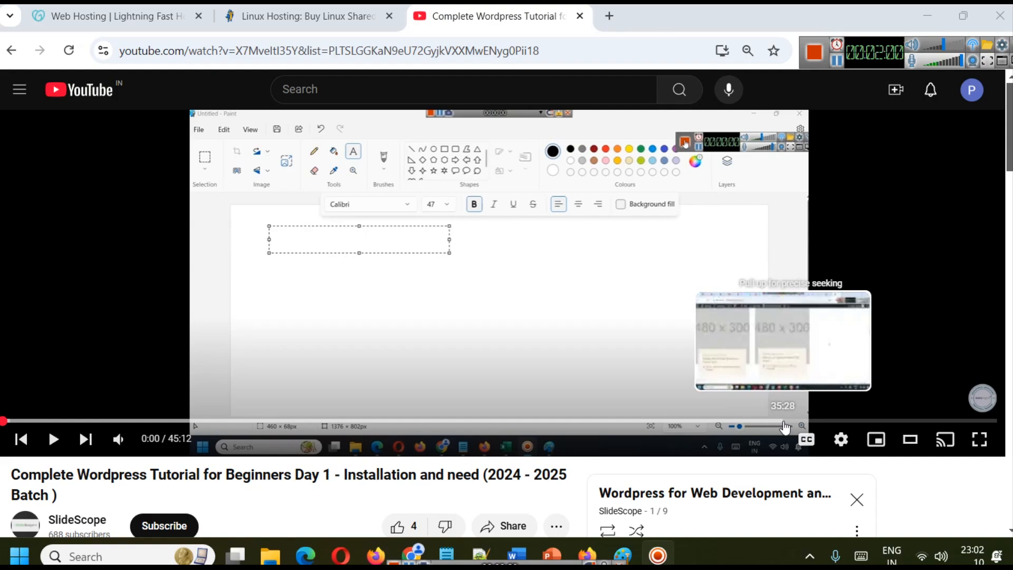
click(839, 422)
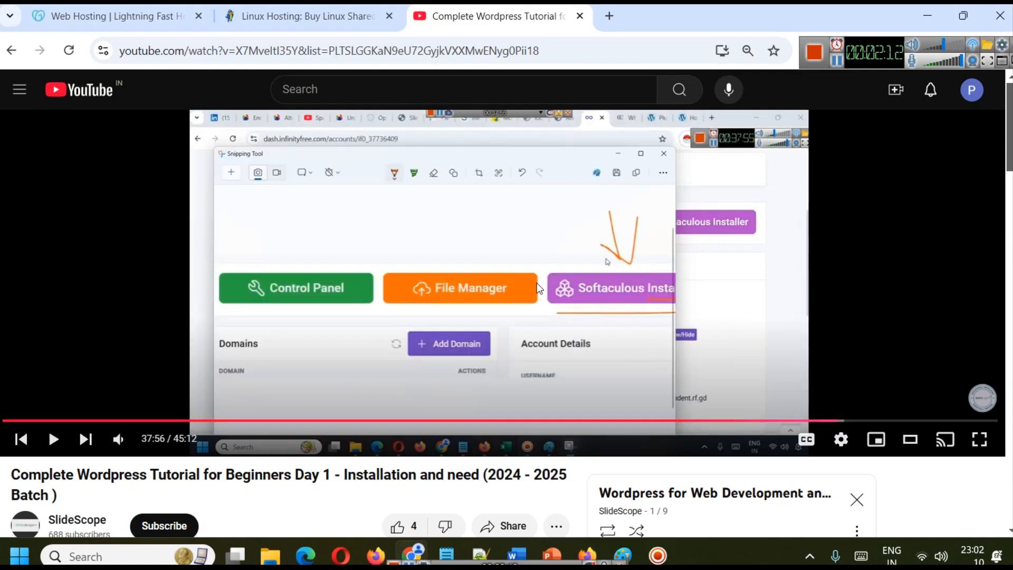
key(Right)
key(Right)
key(Right)
key(Right)
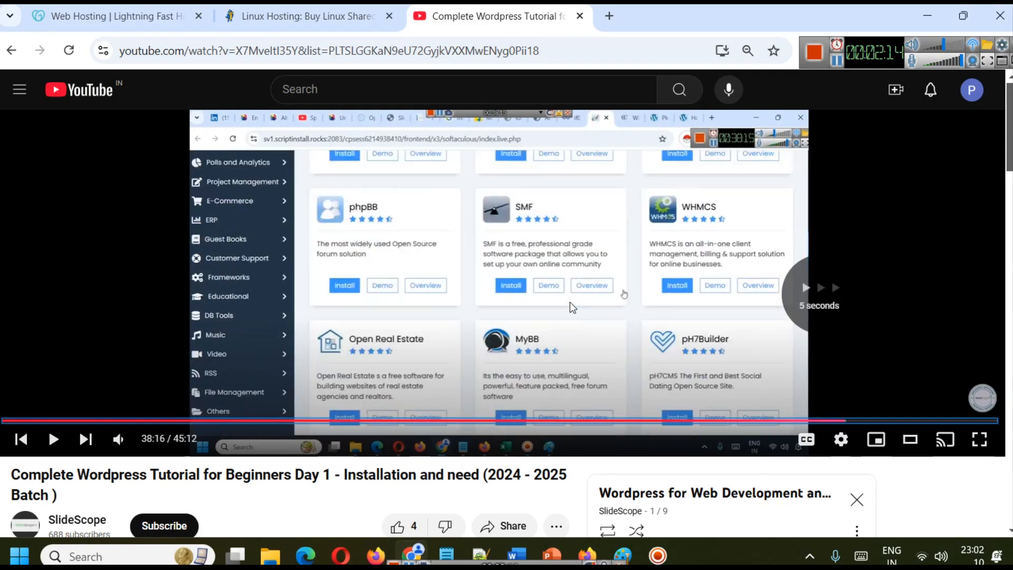
key(Left)
key(Right)
key(Right)
key(Right)
key(Right)
key(Right)
key(Right)
key(Right)
key(Right)
key(Right)
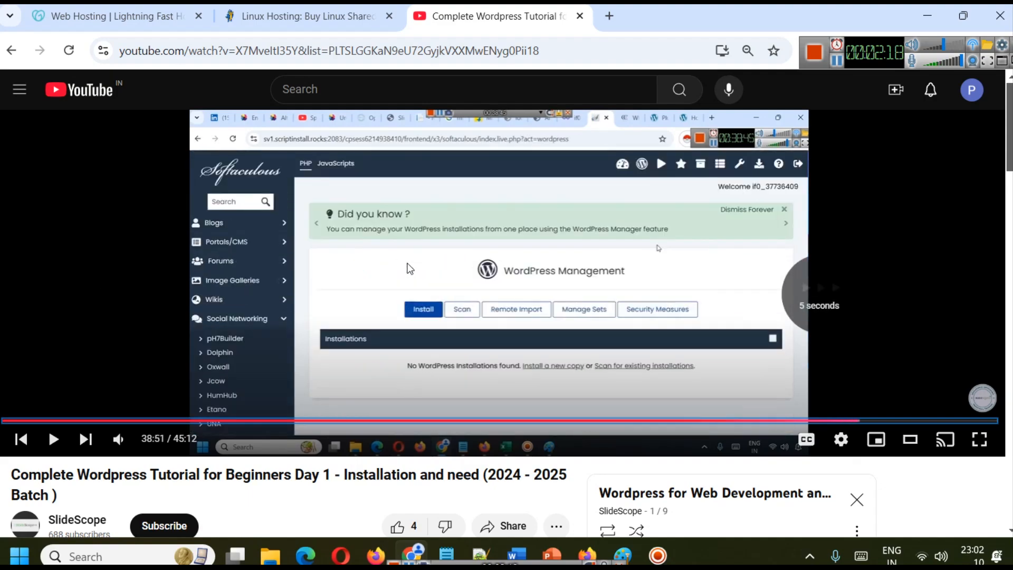
key(Right)
key(Right)
key(Right)
key(Right)
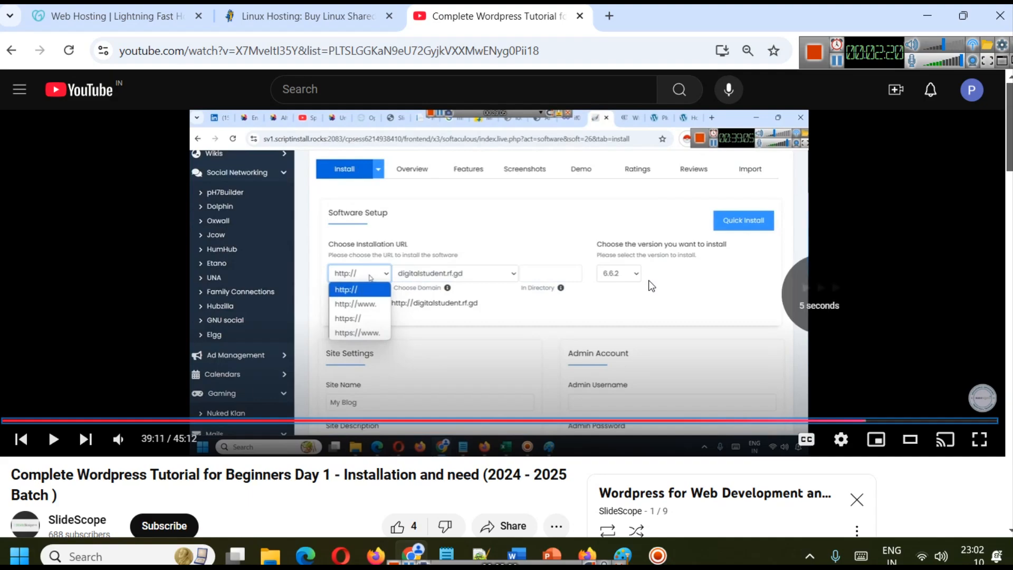
key(Right)
key(Right)
key(Right)
key(Right)
key(Right)
key(Right)
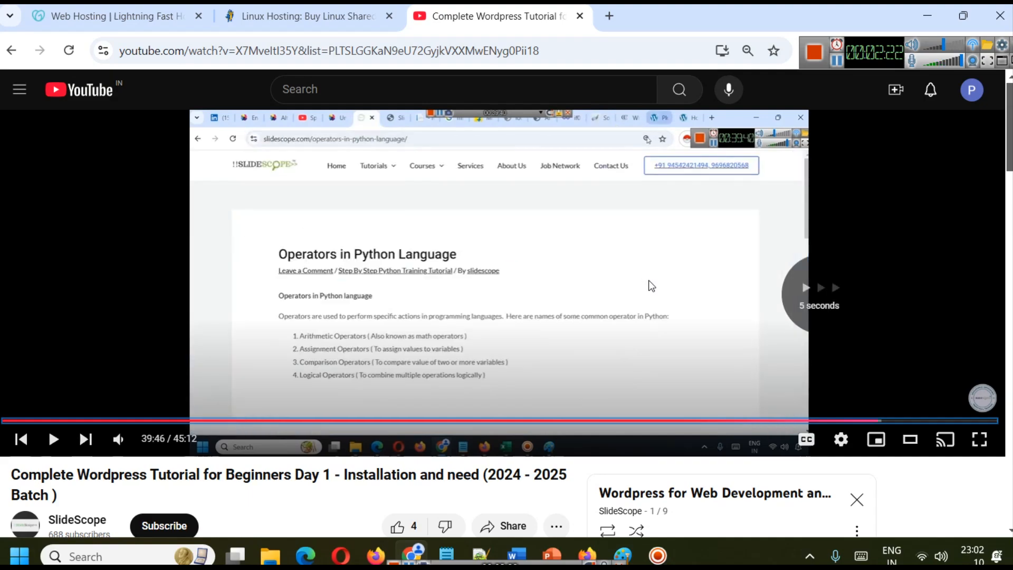
click(507, 282)
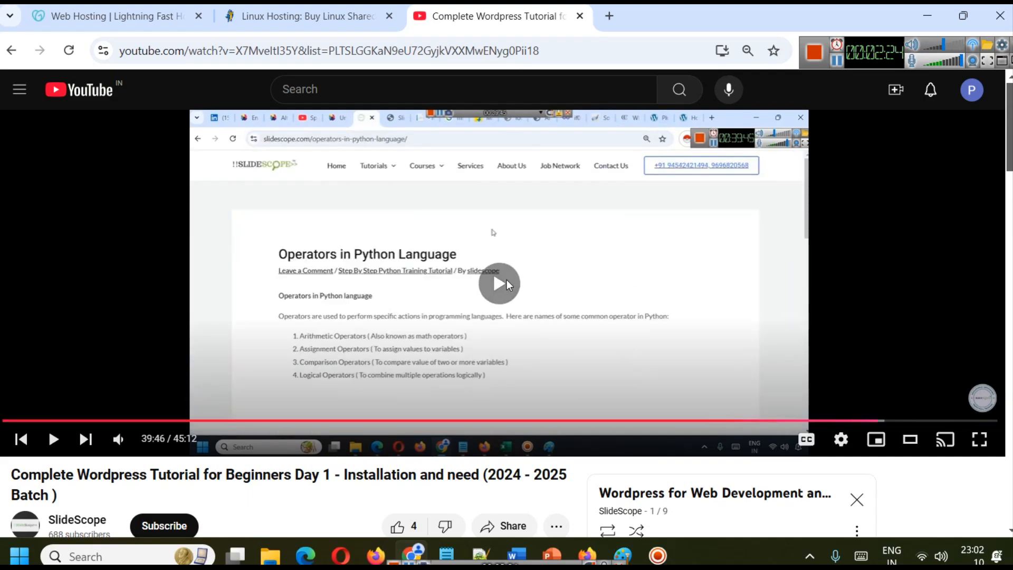
click(579, 17)
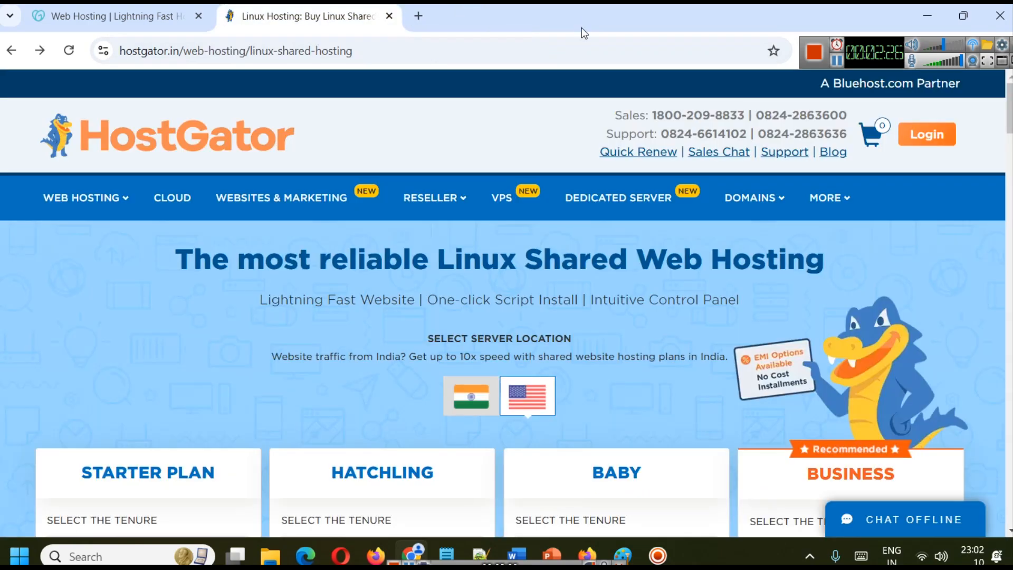
Switch back to Firefox and open the My Blog dashboard from the readnews.in front page
key(alt+Tab)
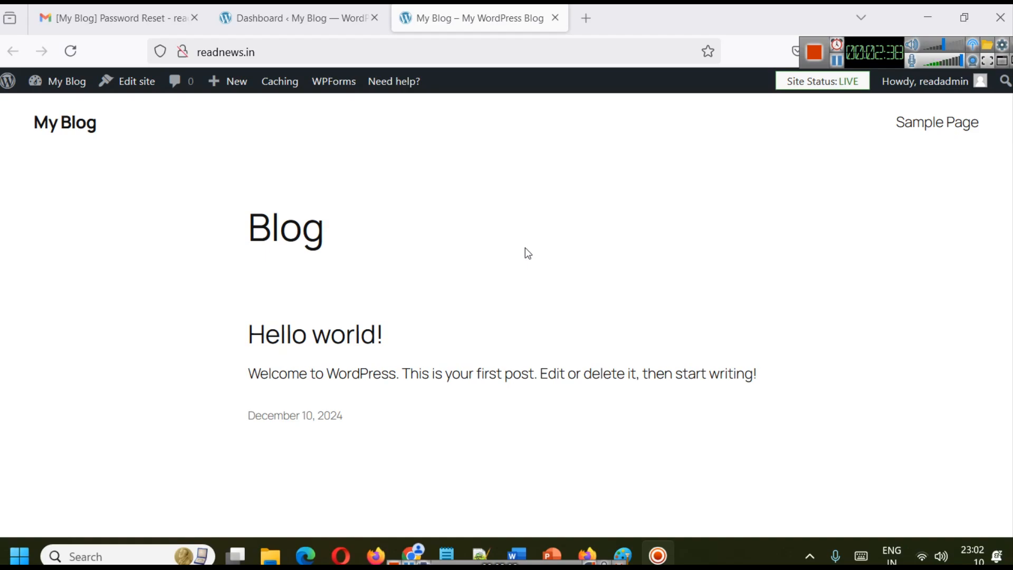
mouse_move(66, 78)
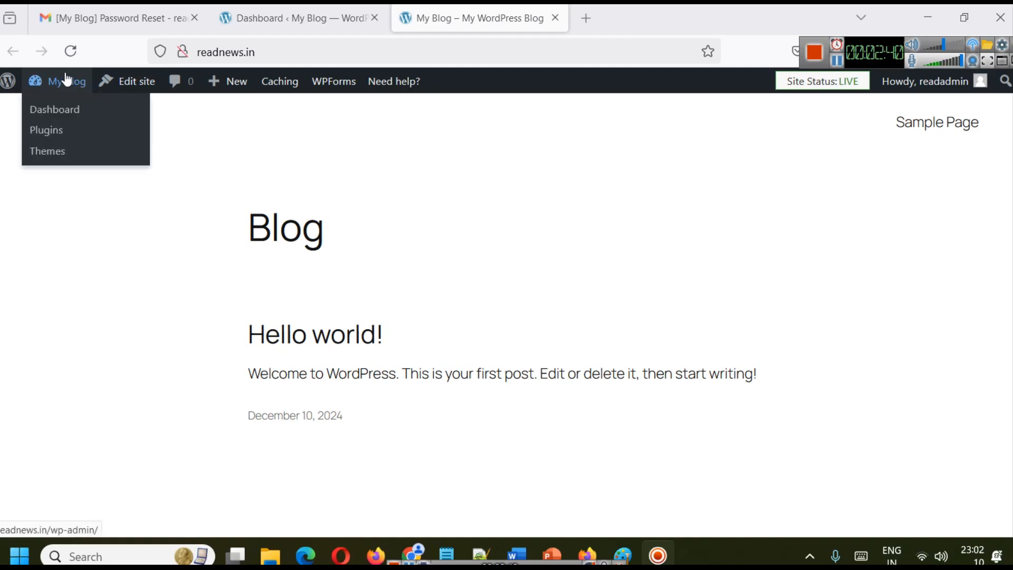
click(69, 109)
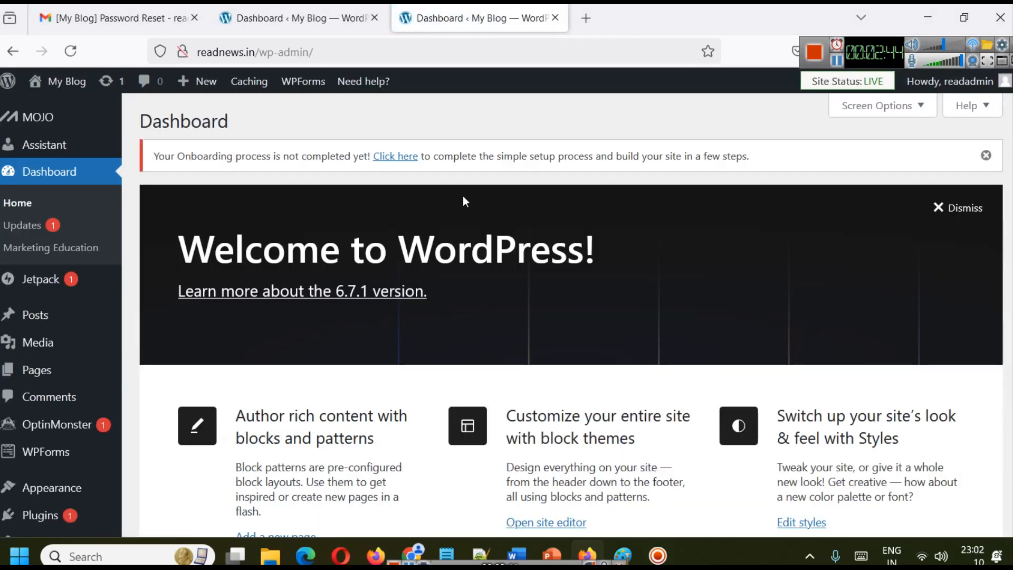
Open the list of installed plugins and look through all its entries
scroll(281, 243, down, 2)
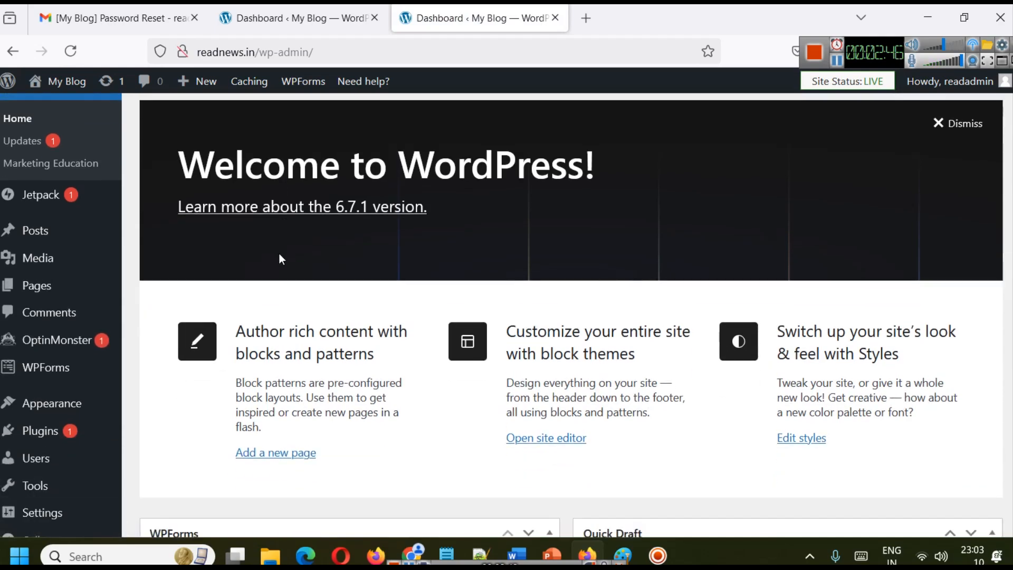
click(37, 430)
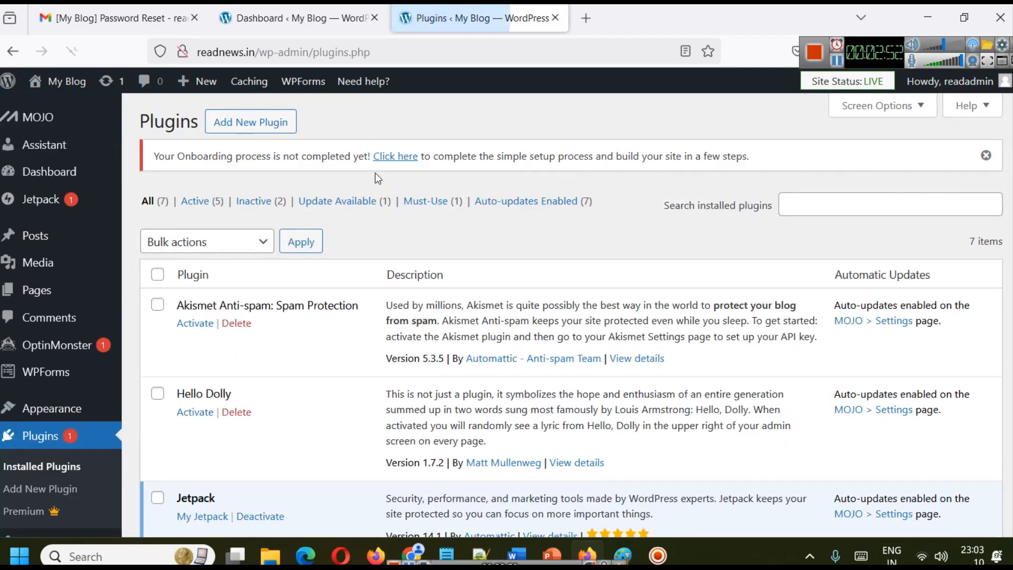
scroll(375, 173, down, 10)
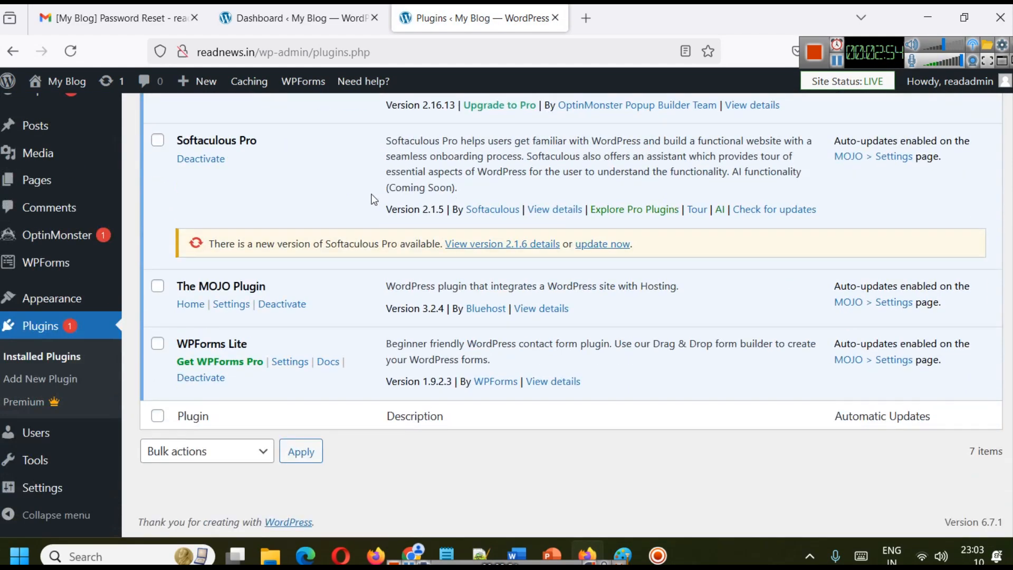
scroll(374, 199, up, 10)
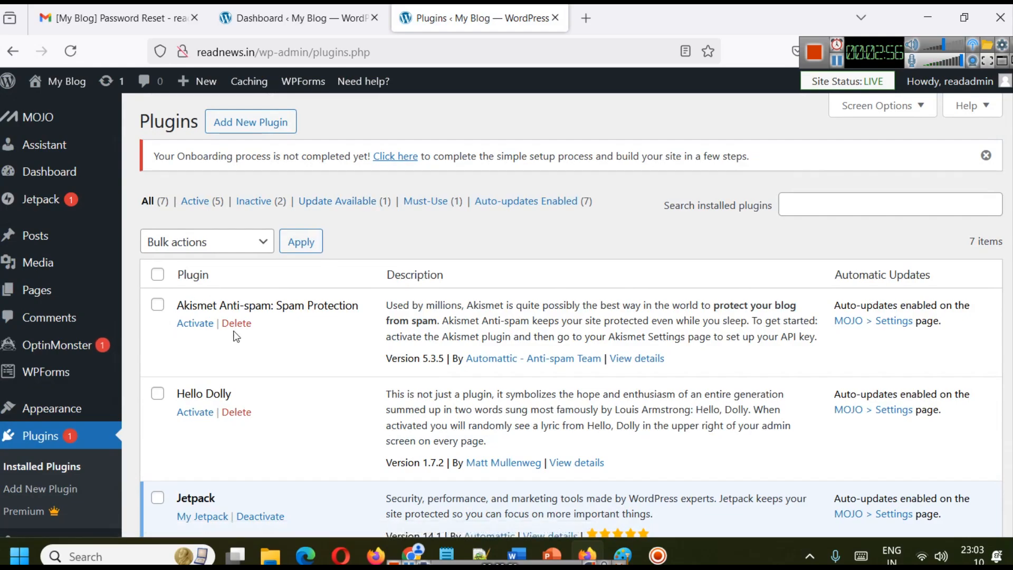
Select all installed plugins and apply the Deactivate bulk action to them
click(157, 274)
scroll(211, 281, down, 10)
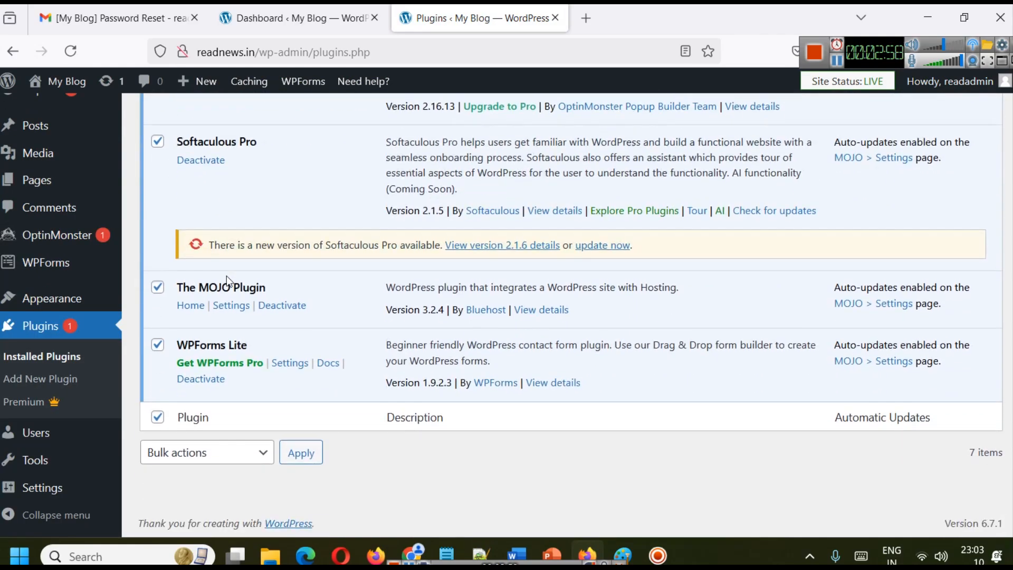
scroll(221, 274, up, 4)
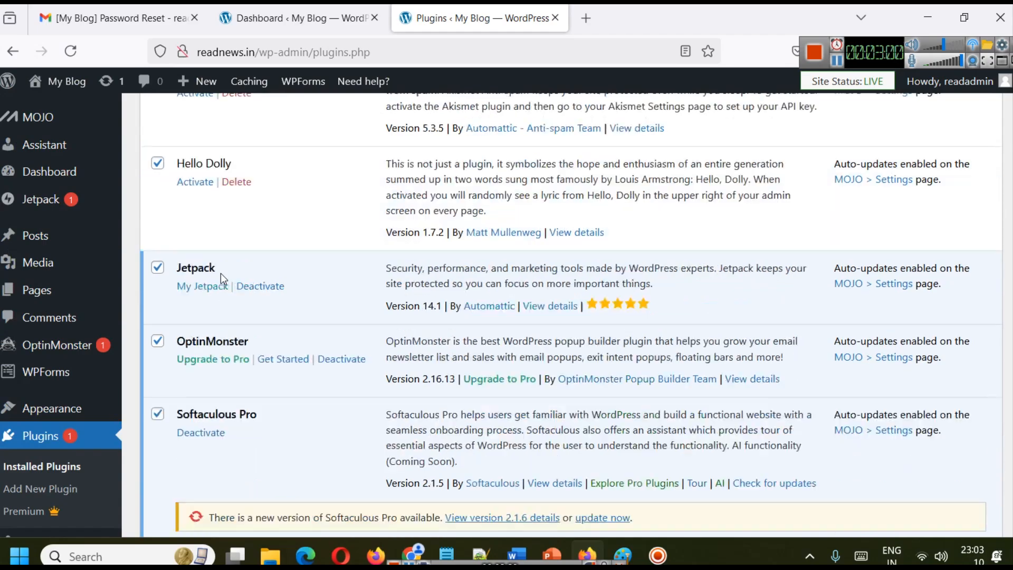
scroll(262, 235, up, 3)
scroll(262, 235, down, 3)
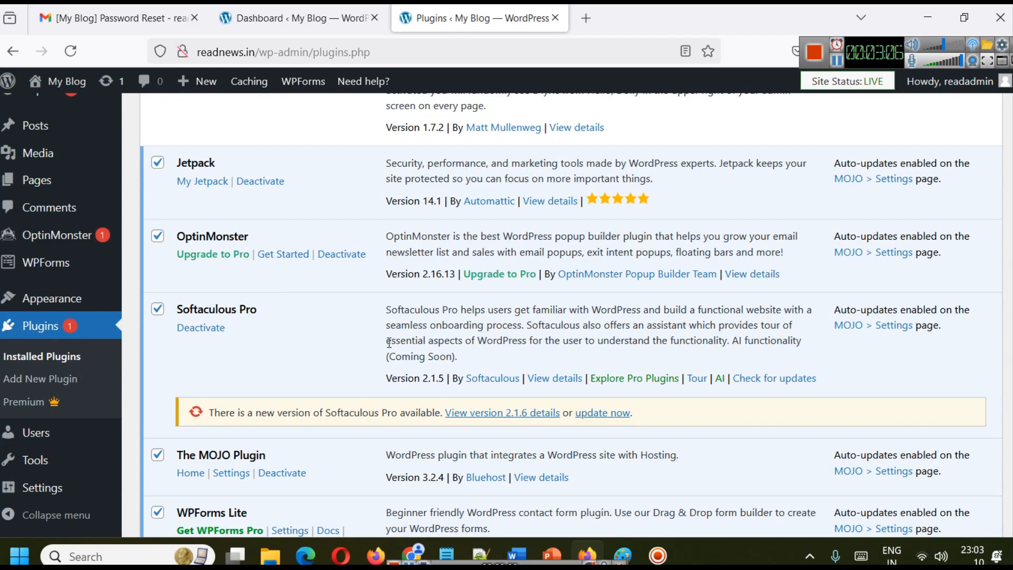
scroll(395, 341, down, 3)
click(219, 451)
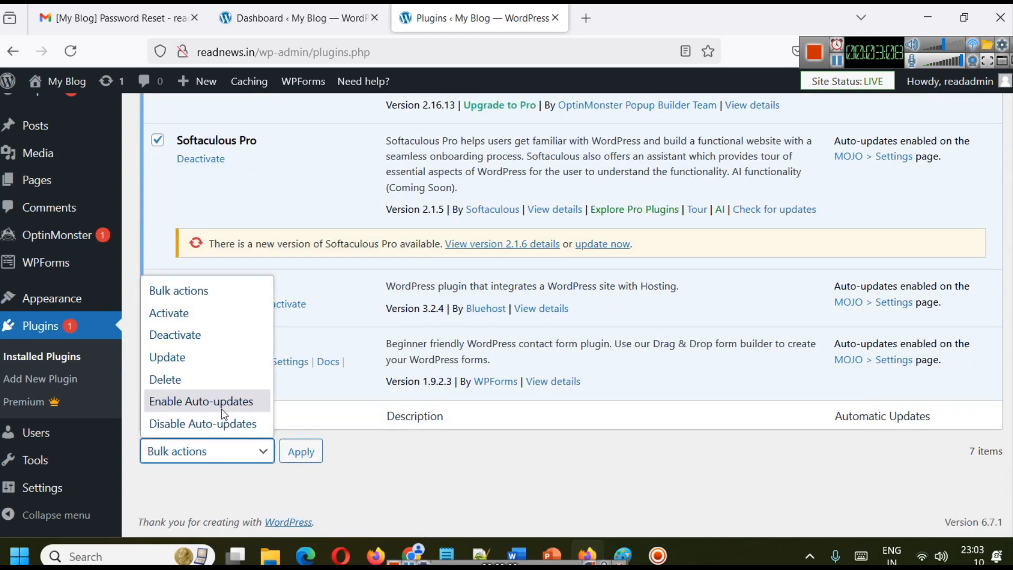
click(203, 335)
click(301, 450)
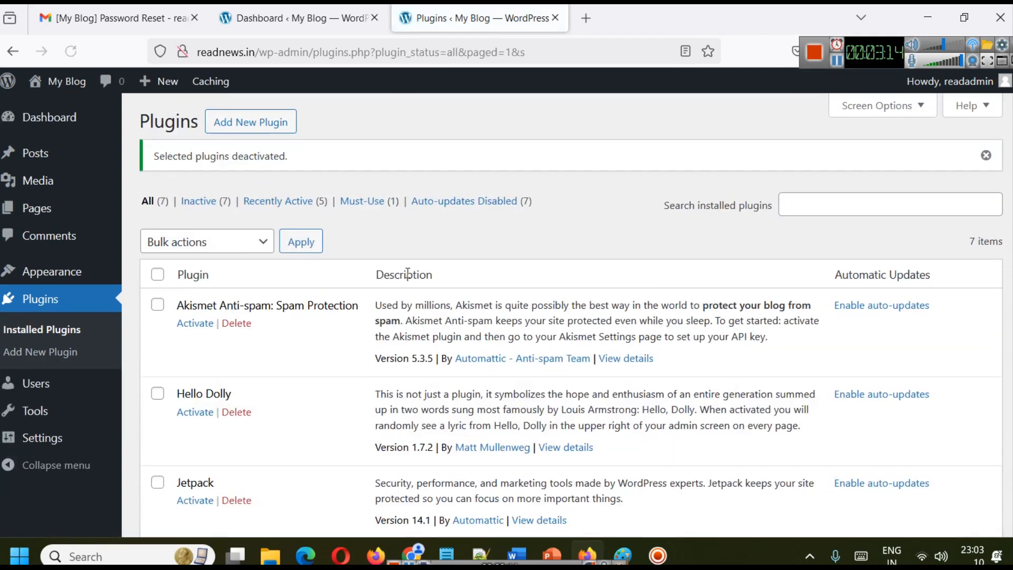
Select all the plugins again and bulk-delete them along with their data
click(157, 274)
click(190, 241)
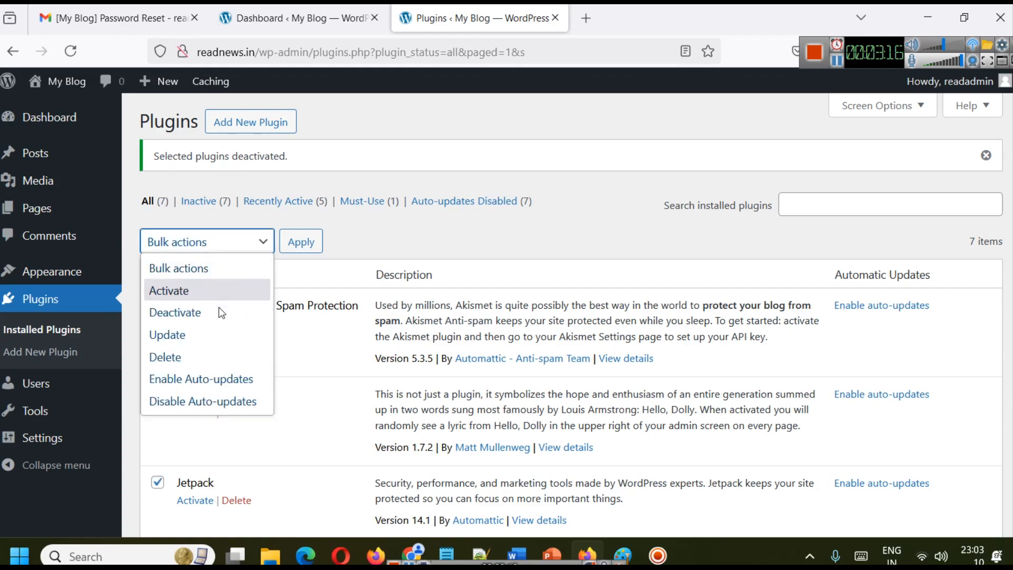
click(201, 358)
click(301, 241)
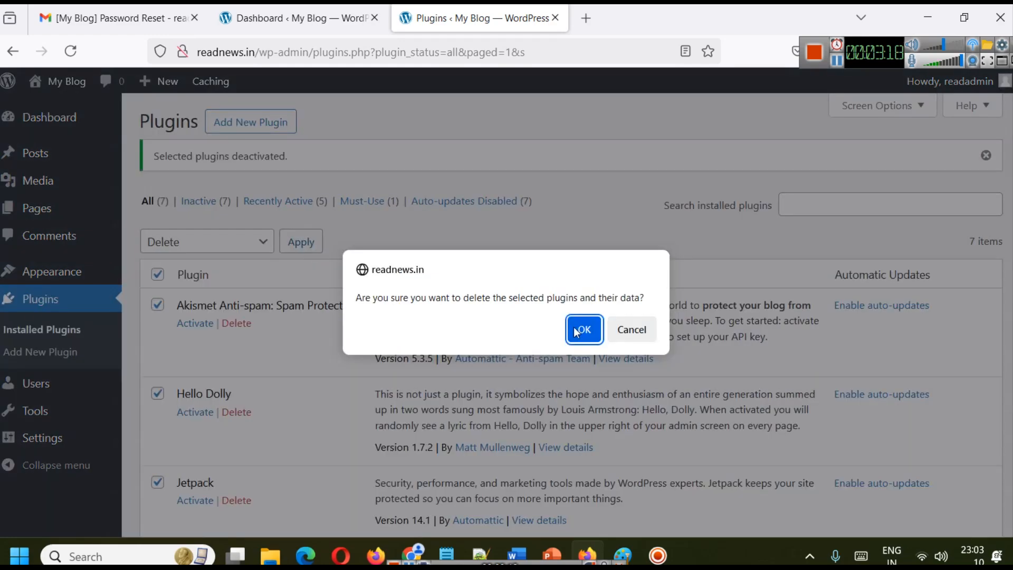
click(582, 331)
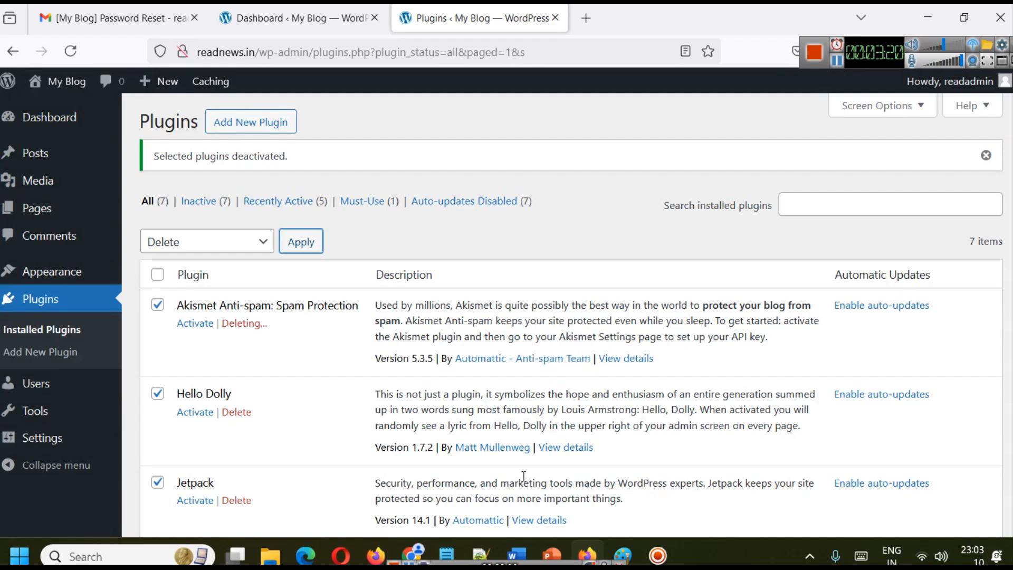
Switch to the Domain-To-Hosting-Map presentation in PowerPoint and copy the updated-news theme address from the Theme & Plugins Used slide
mouse_move(555, 553)
mouse_move(522, 492)
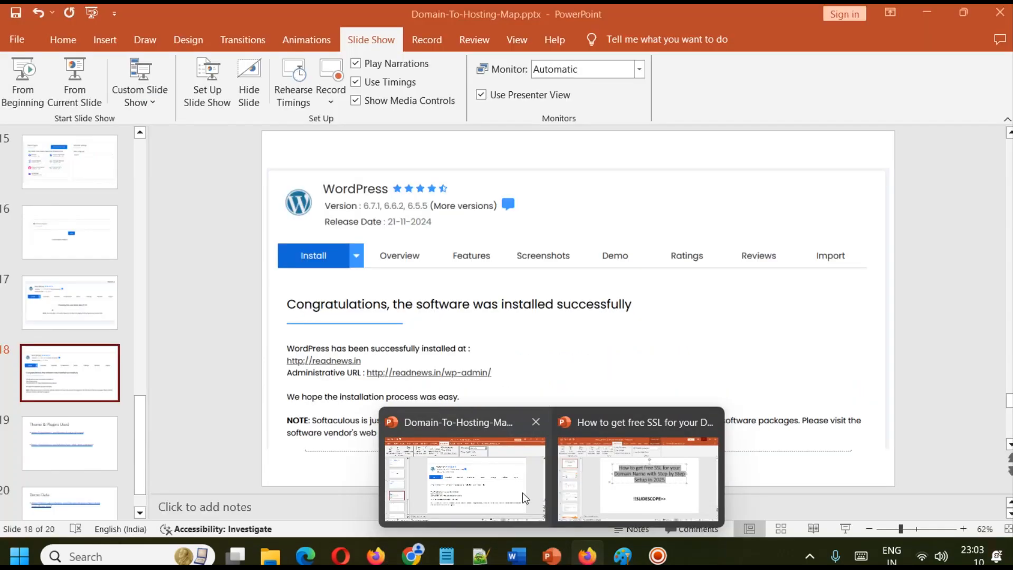
click(523, 492)
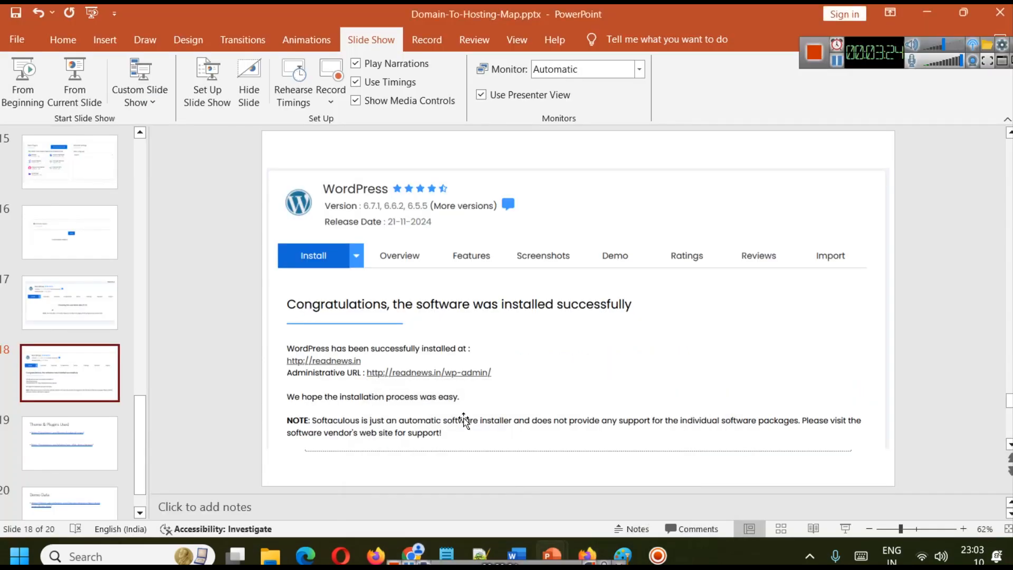
click(91, 429)
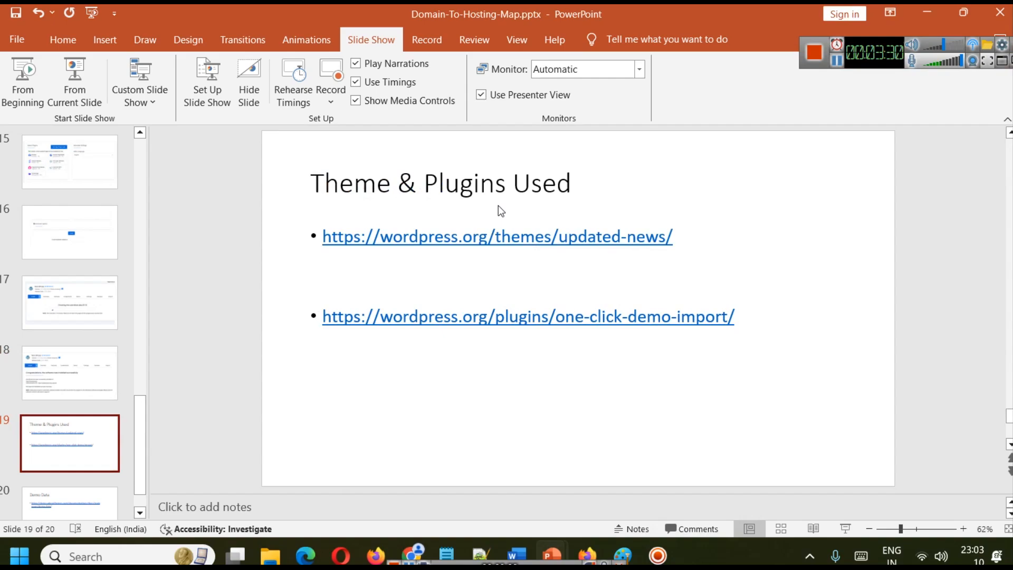
drag(670, 234, 316, 240)
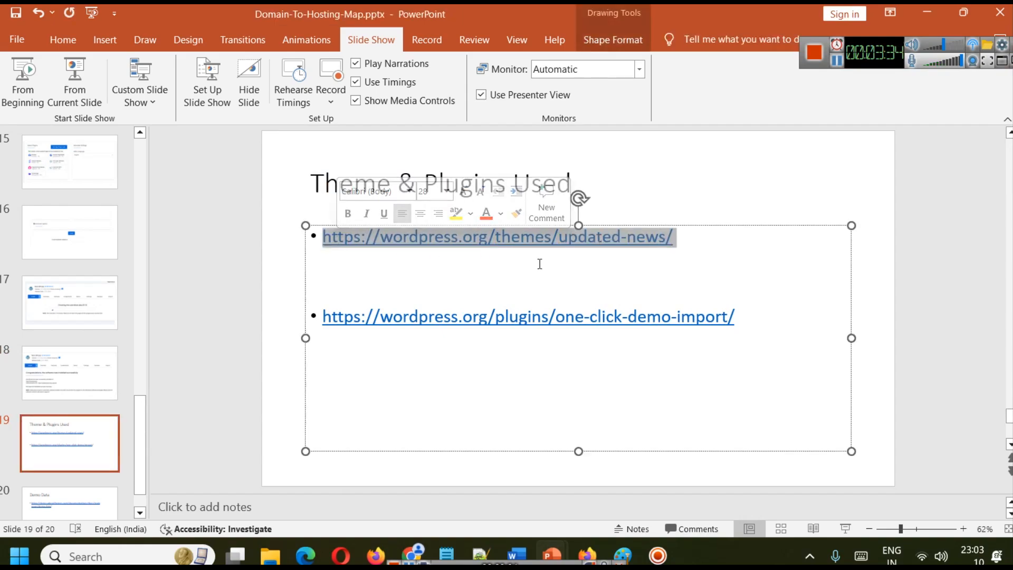
click(606, 261)
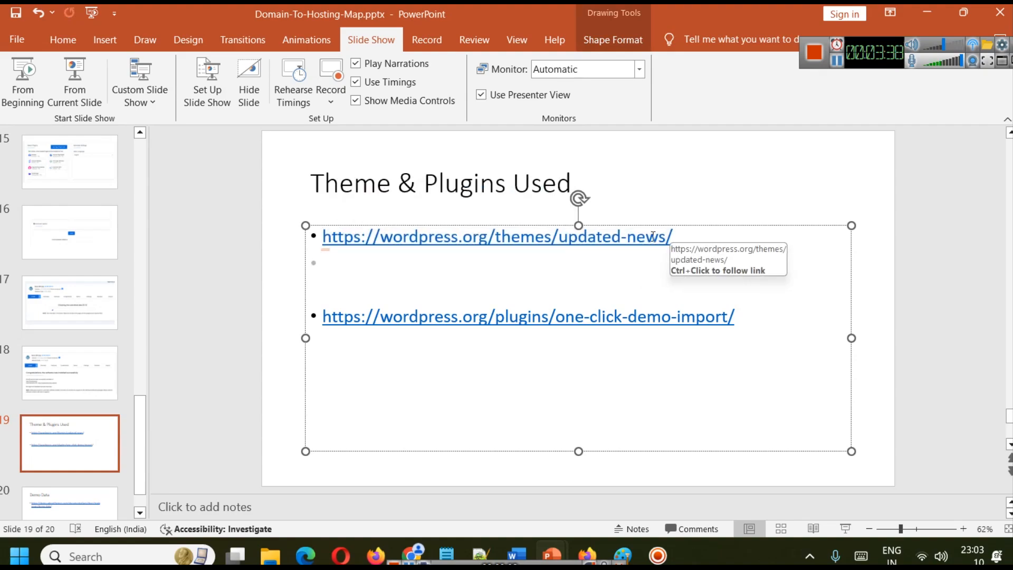
triple_click(603, 236)
key(ctrl+c)
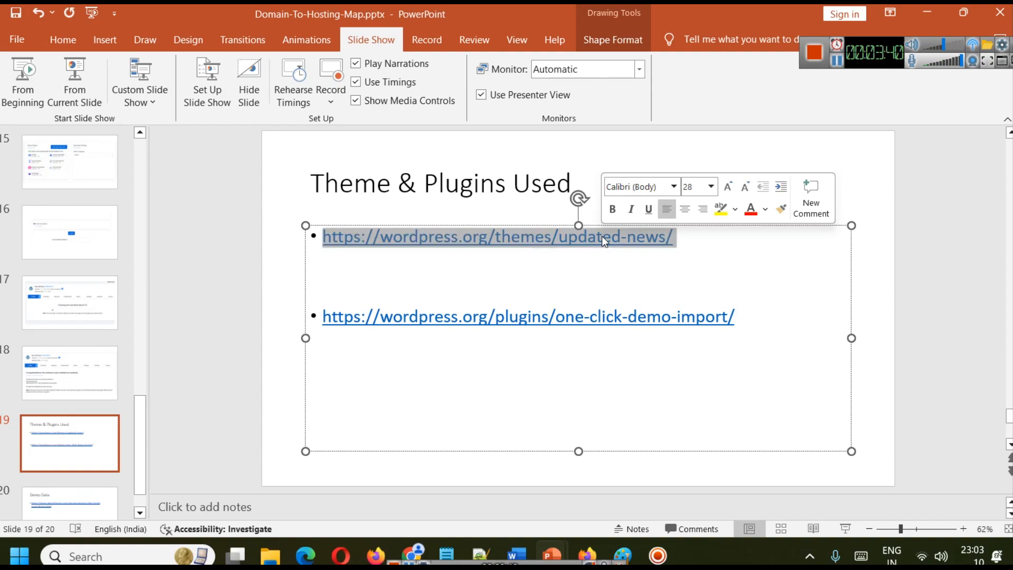
Switch to Chrome and open the copied address wordpress.org/themes/updated-news/ in a new tab
mouse_move(416, 542)
click(406, 437)
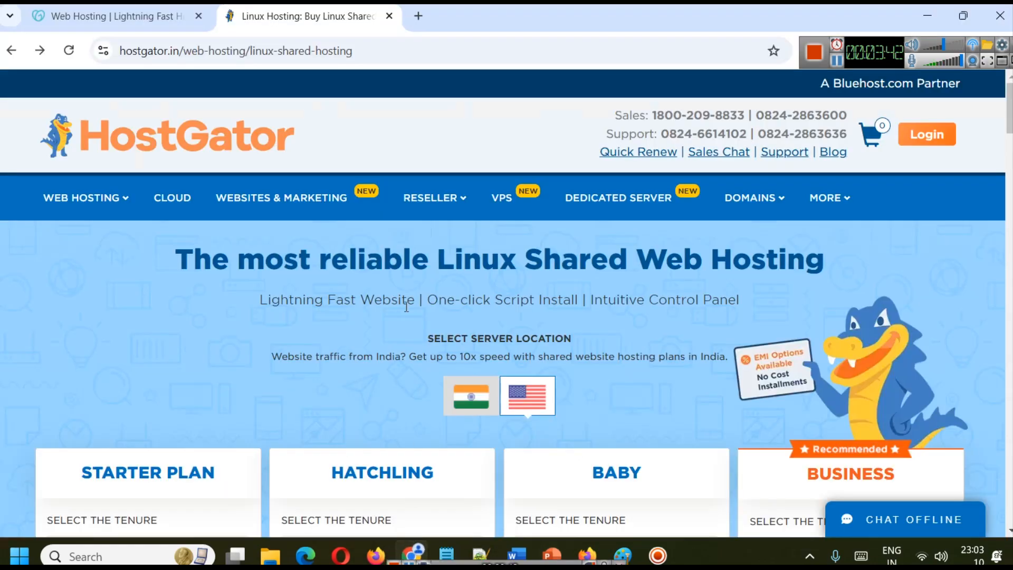
click(418, 16)
key(ctrl+v)
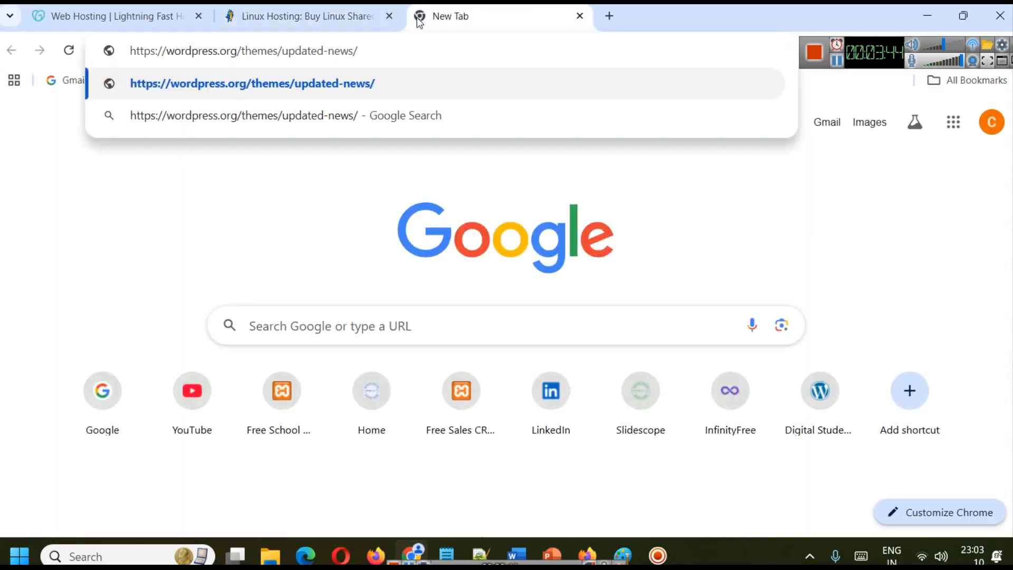
key(Return)
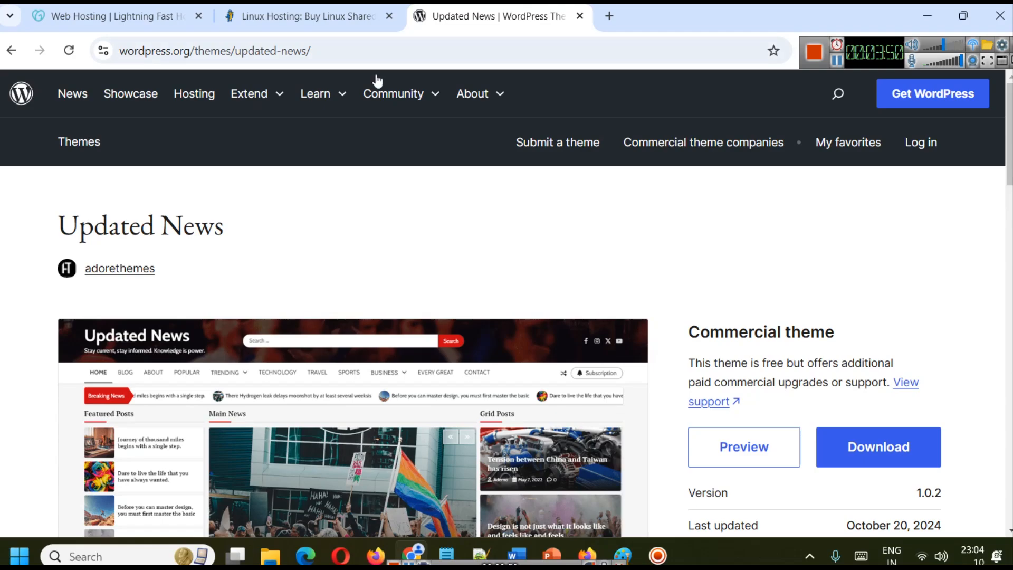
Find the live preview address in the Updated News theme description and open demo.adorethemes.com/updated-news/ from it
scroll(370, 113, down, 3)
scroll(437, 218, down, 10)
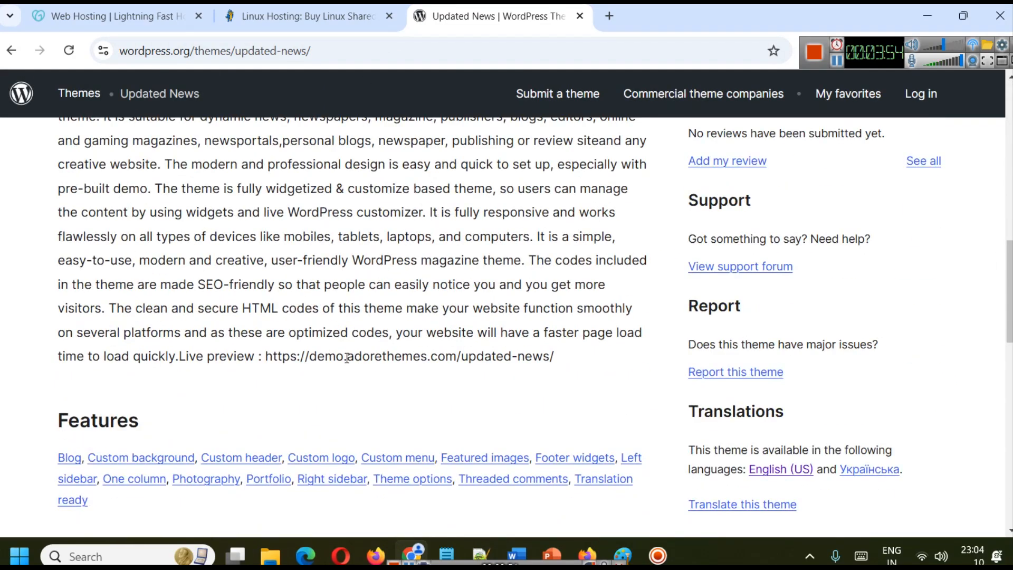
drag(265, 356, 514, 380)
right_click(512, 348)
key(Escape)
click(361, 393)
drag(266, 353, 555, 360)
right_click(509, 356)
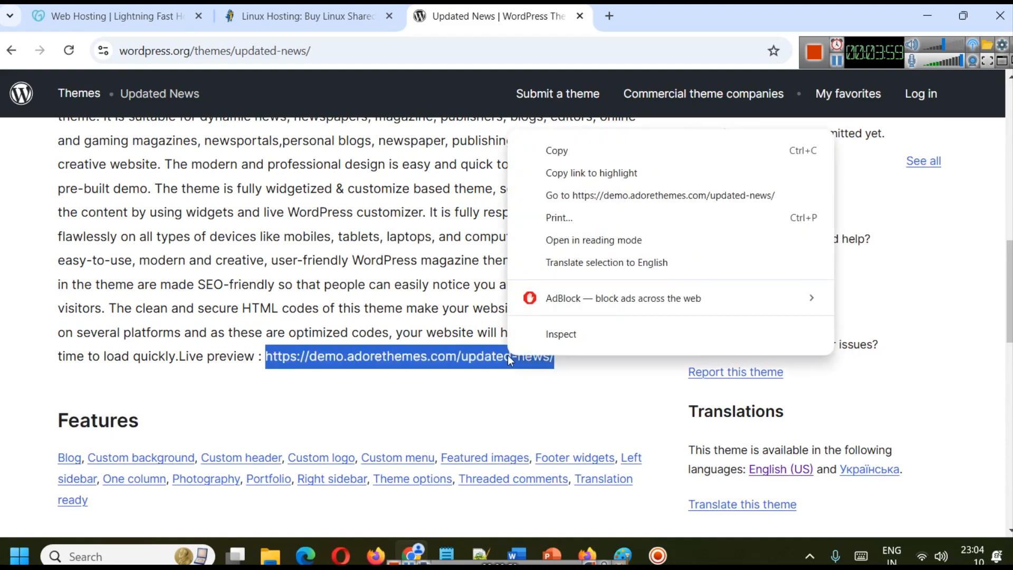
click(678, 201)
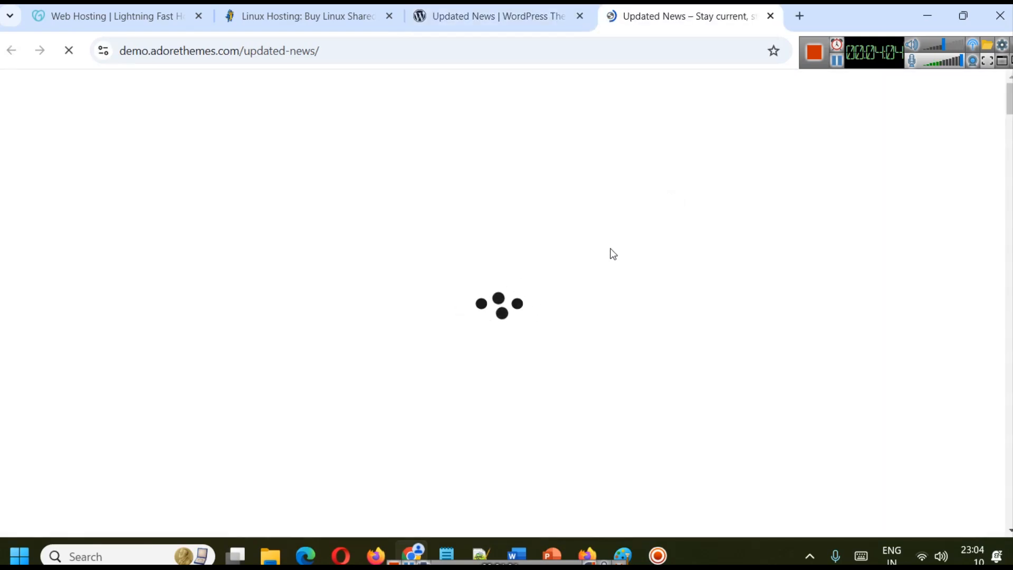
Examine the Updated News demo site's layout, including its menu, breaking news, featured, main and grid posts
scroll(462, 258, down, 10)
scroll(463, 254, down, 5)
scroll(689, 300, up, 20)
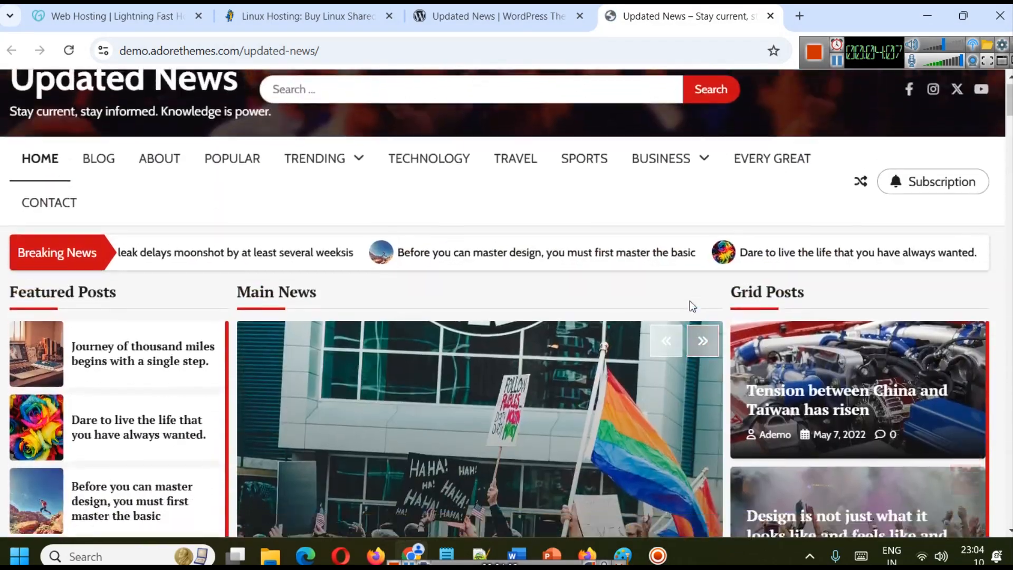
click(493, 15)
click(923, 21)
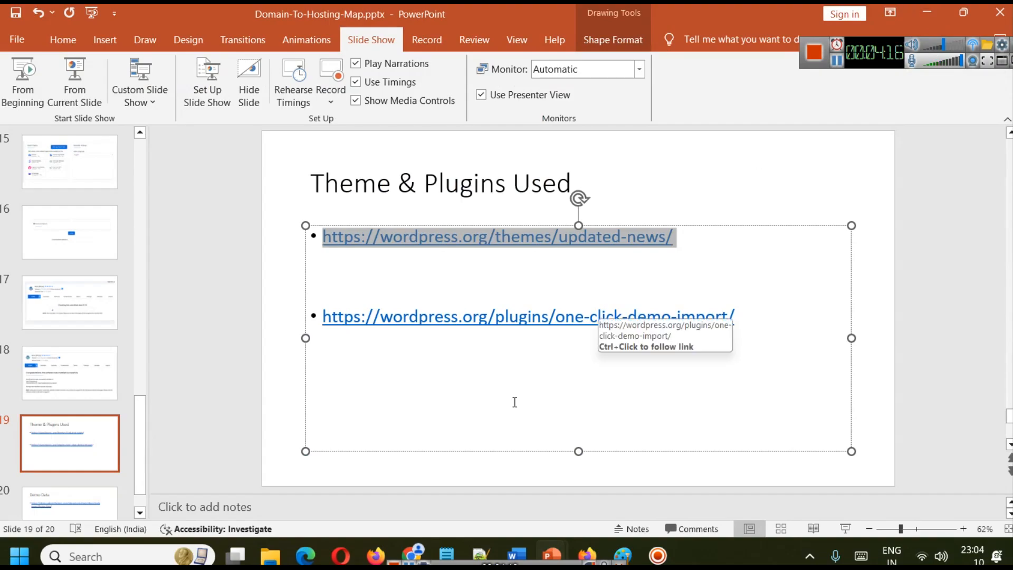
click(416, 552)
scroll(416, 422, up, 2)
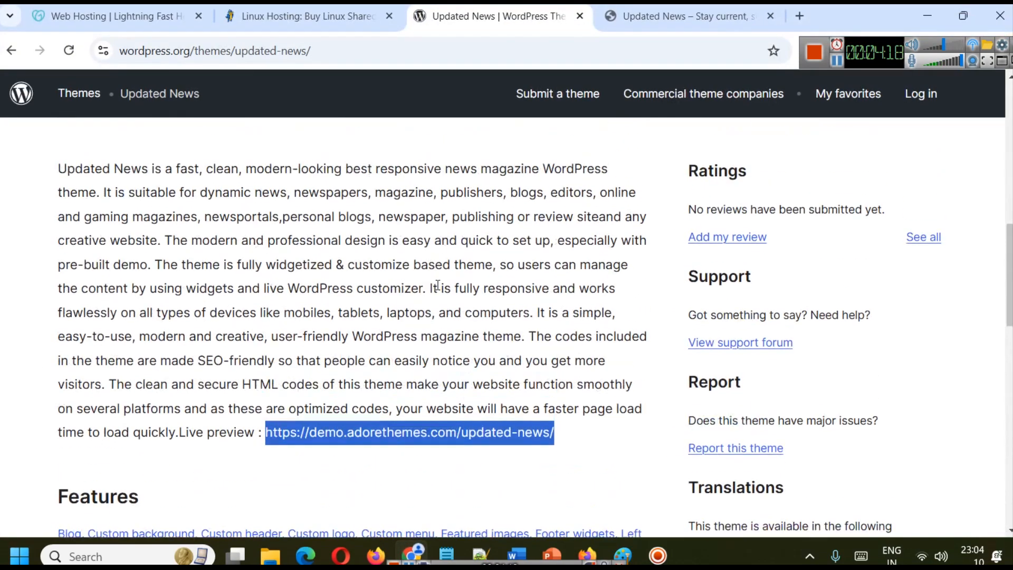
click(690, 33)
mouse_move(317, 187)
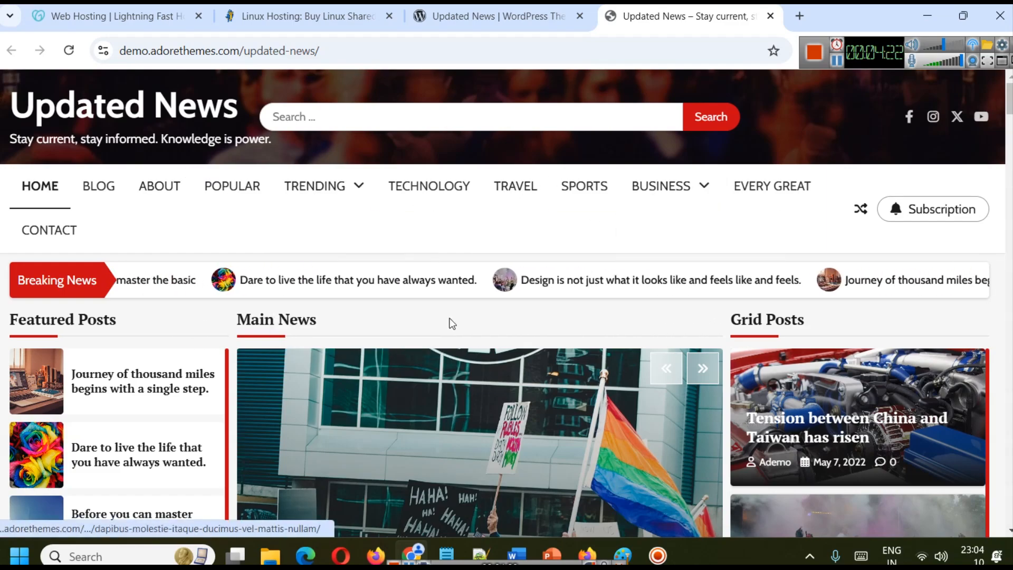
scroll(252, 324, down, 1)
scroll(252, 324, down, 3)
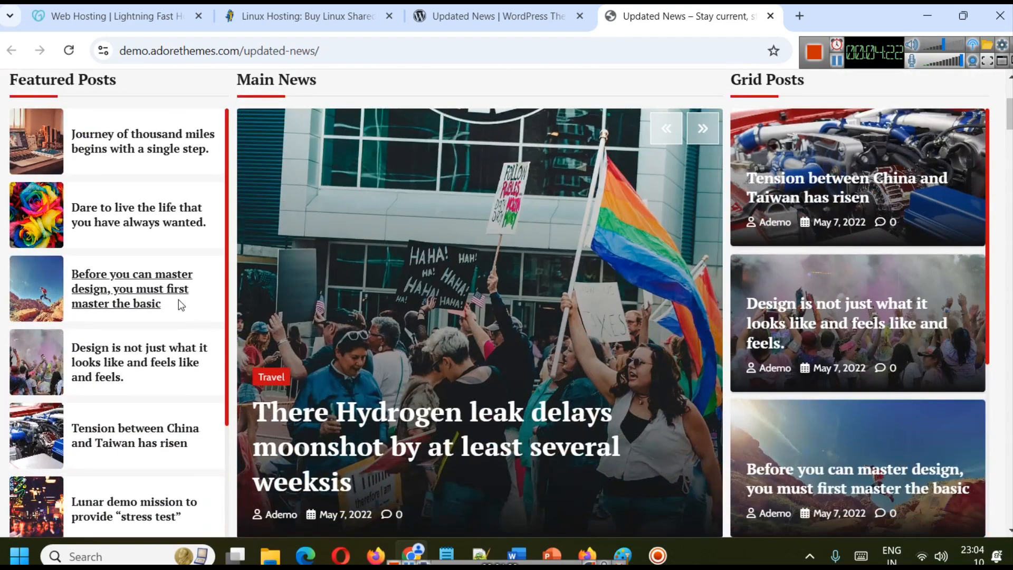
Return to the My Blog dashboard in Firefox and open the page for adding a new theme
click(936, 7)
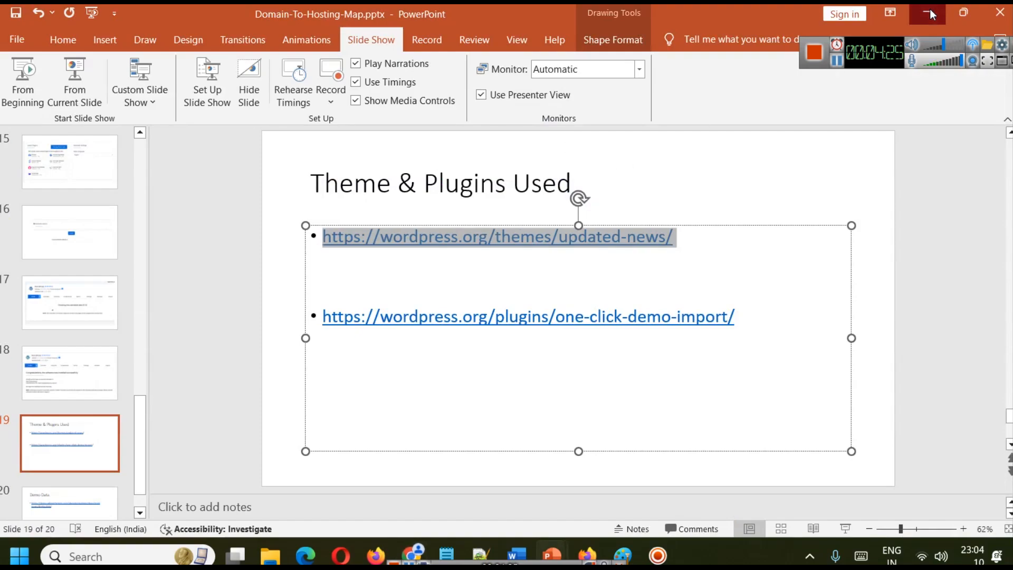
click(929, 9)
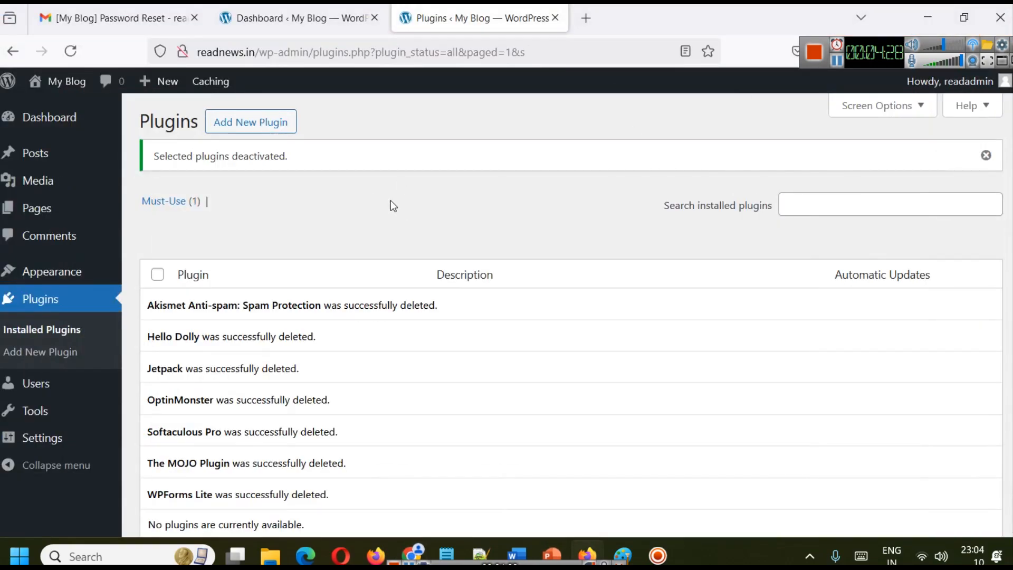
mouse_move(46, 271)
click(150, 275)
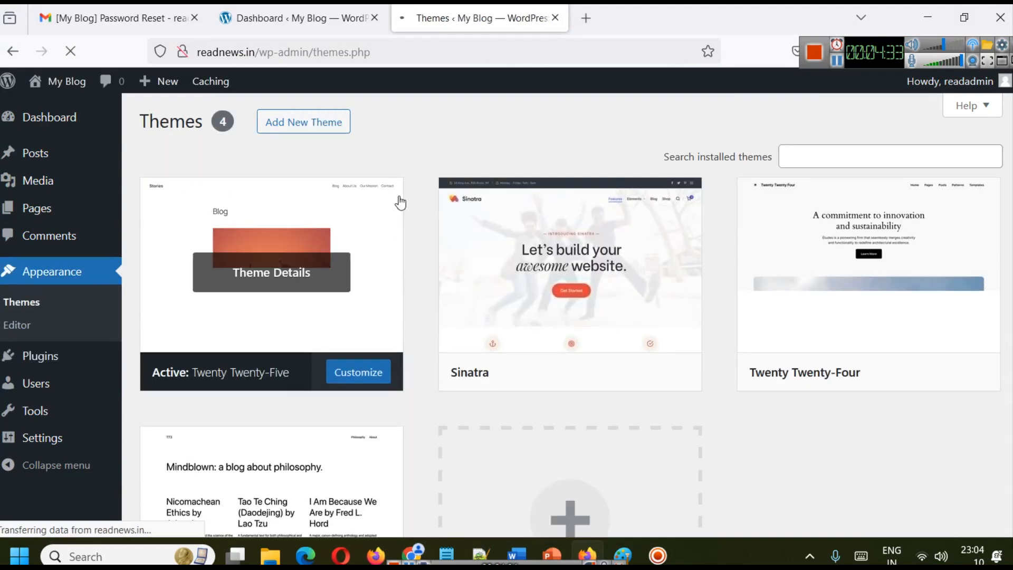
click(304, 127)
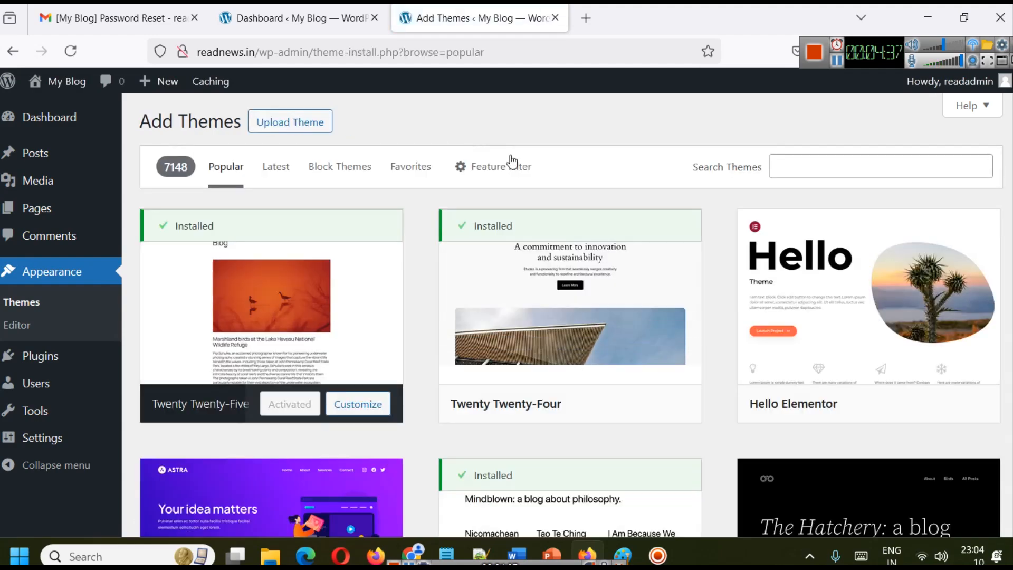
Search the available themes with the copied theme address shortened to "updated-news"
click(772, 167)
key(ctrl+v)
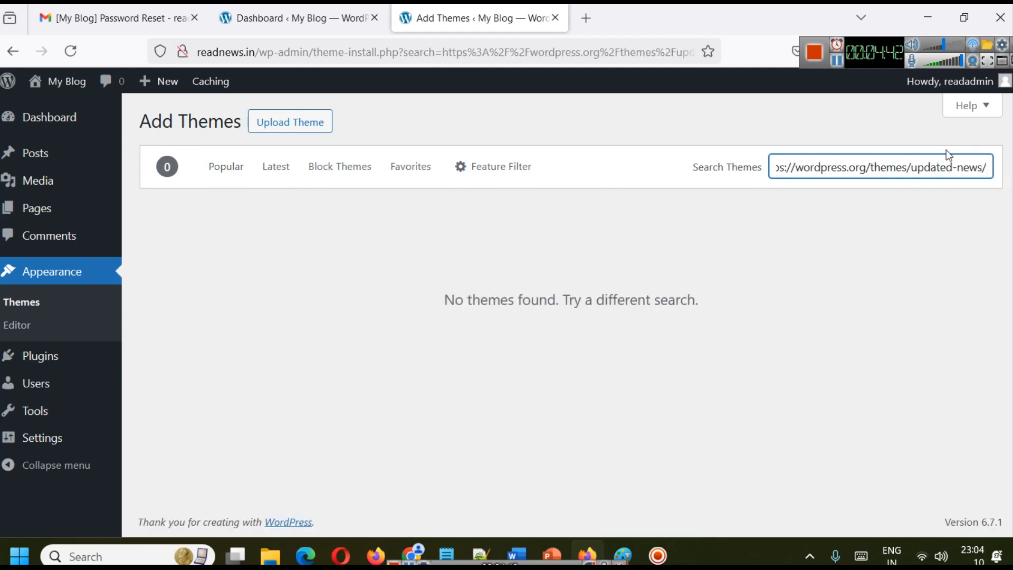
drag(912, 168, 671, 197)
key(BackSpace)
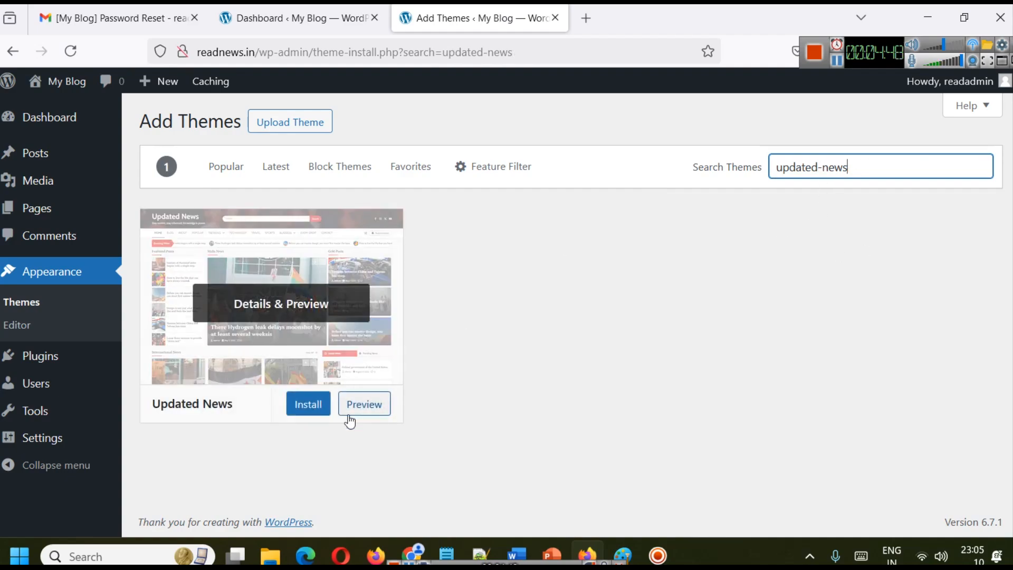
Open the Updated News theme's details and preview, read through its description, and install the theme
click(279, 287)
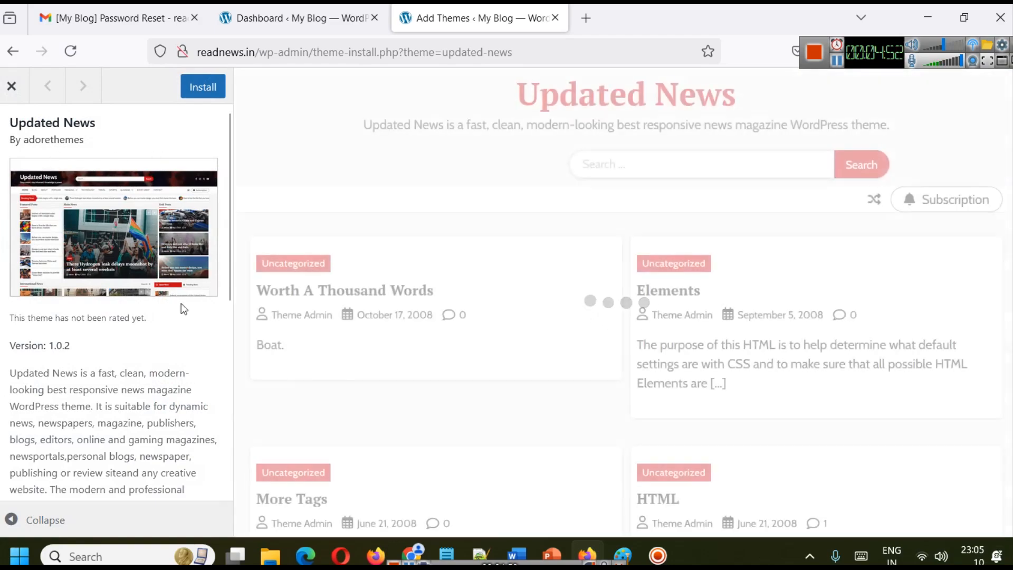
scroll(174, 293, down, 7)
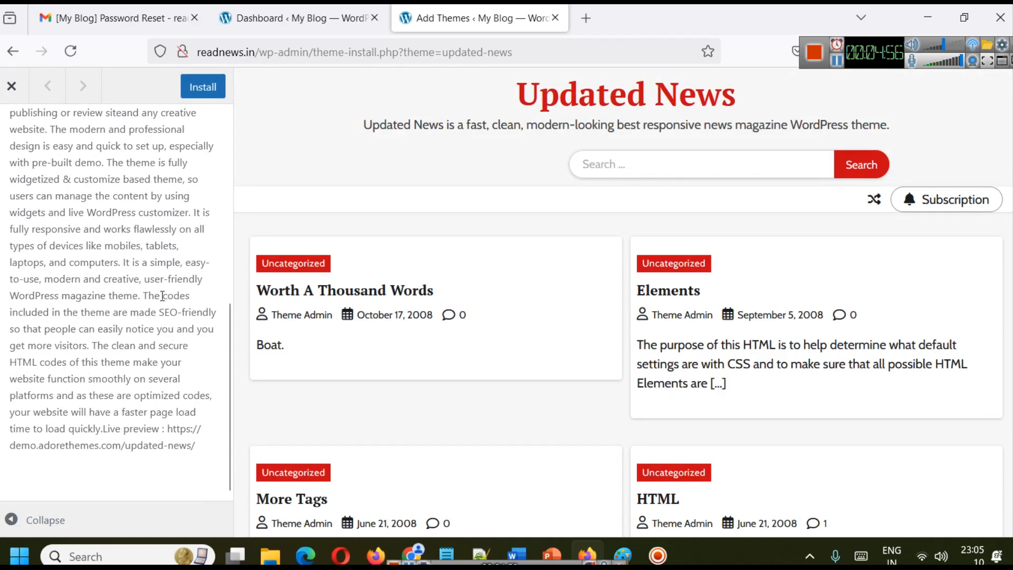
scroll(108, 315, up, 7)
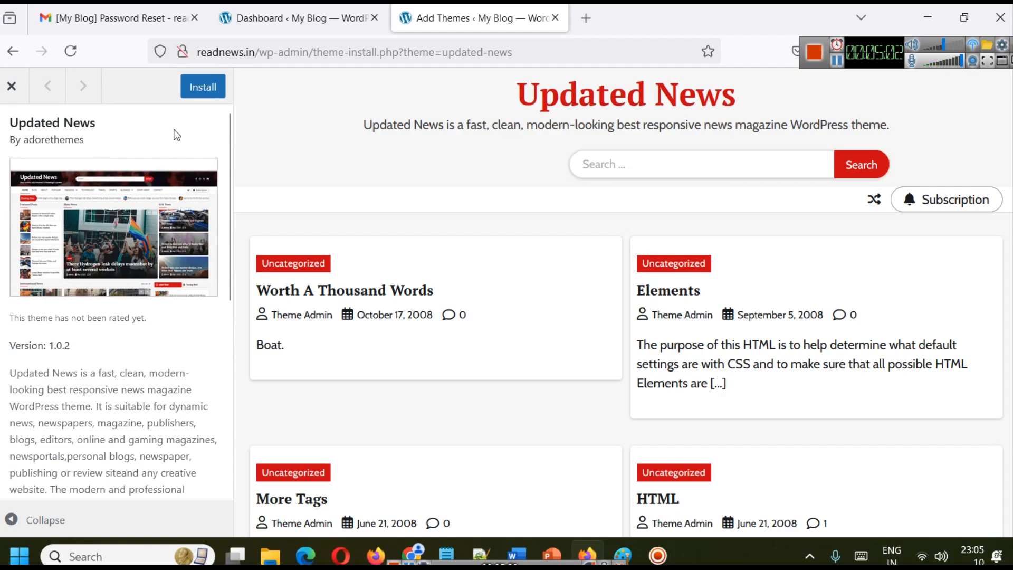
click(217, 94)
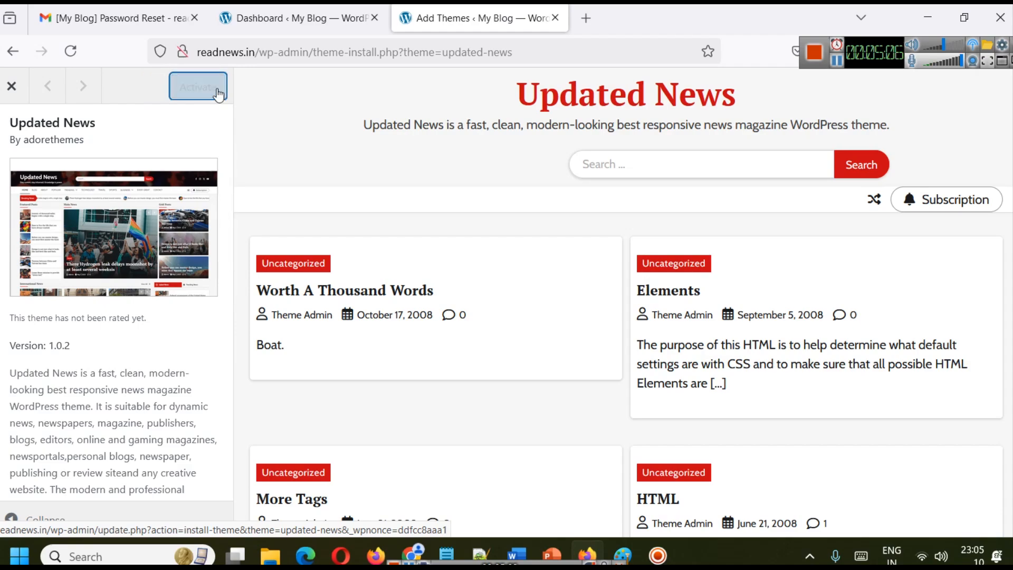
Activate the Updated News theme and bulk-install its recommended plugins, Contact Form 7 and One Click Demo Import
click(217, 90)
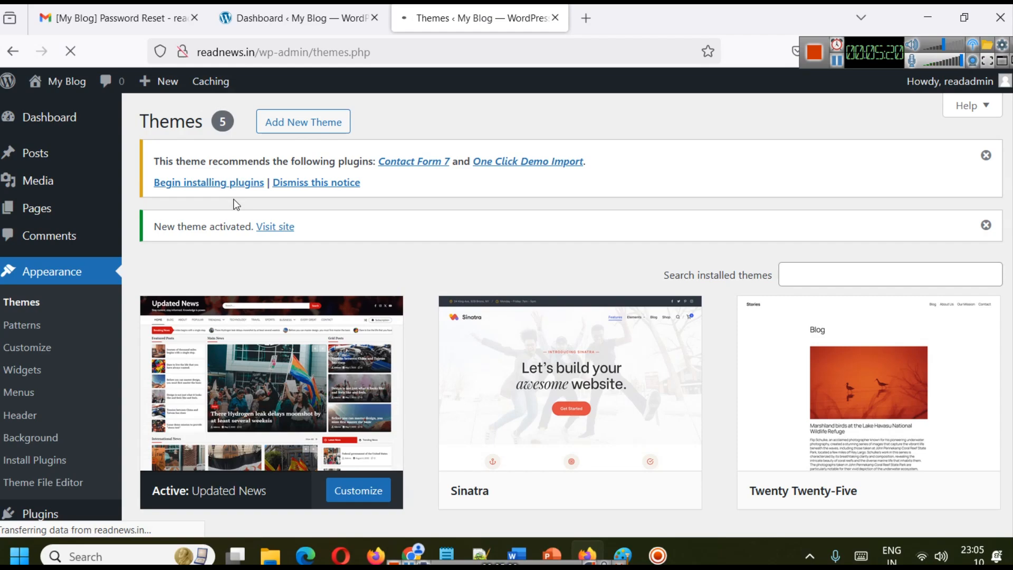
click(198, 184)
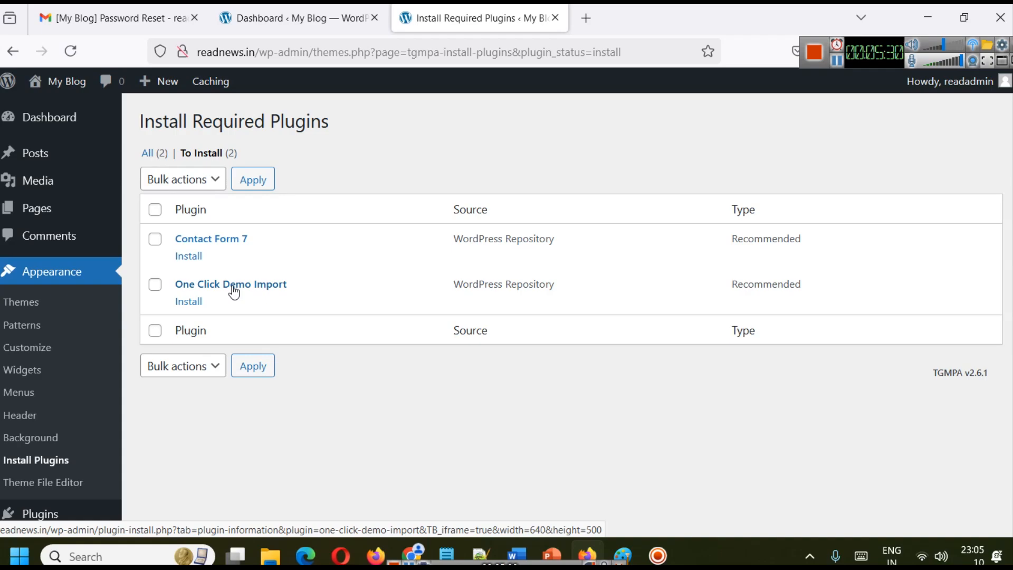
click(155, 211)
click(182, 180)
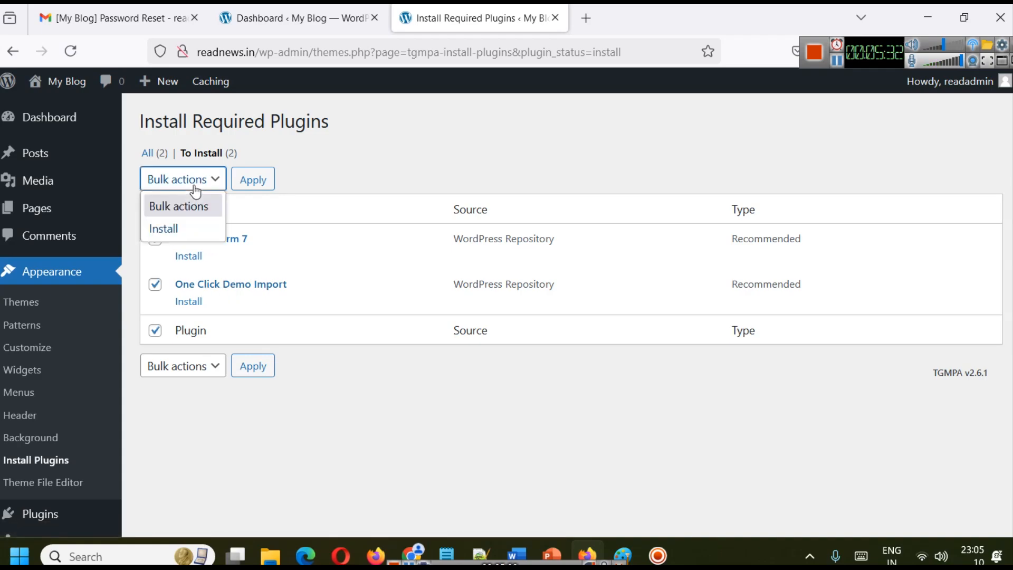
click(190, 240)
click(178, 180)
click(172, 228)
click(256, 181)
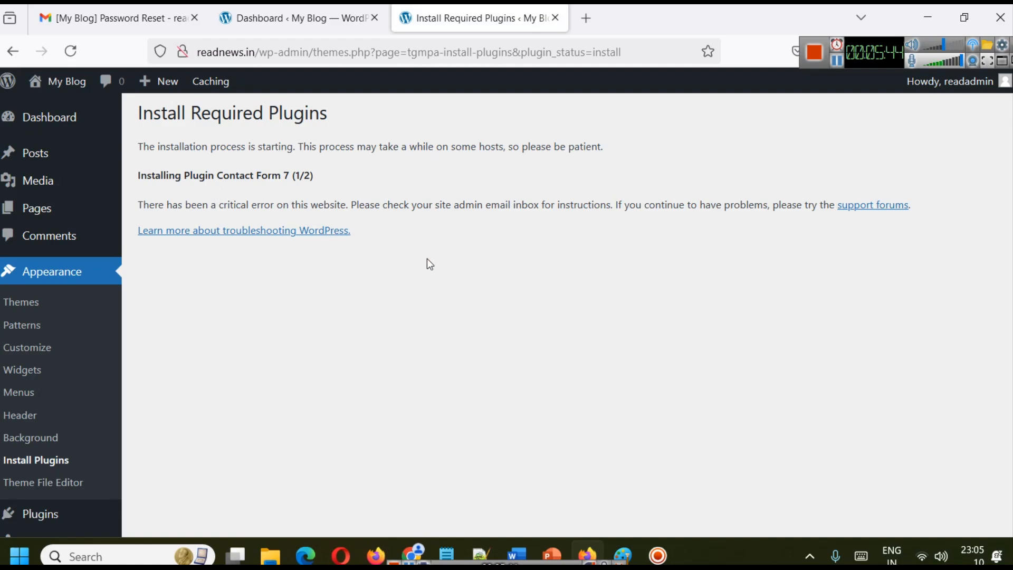
Reopen the theme's list of recommended plugins and install One Click Demo Import individually
scroll(151, 290, down, 5)
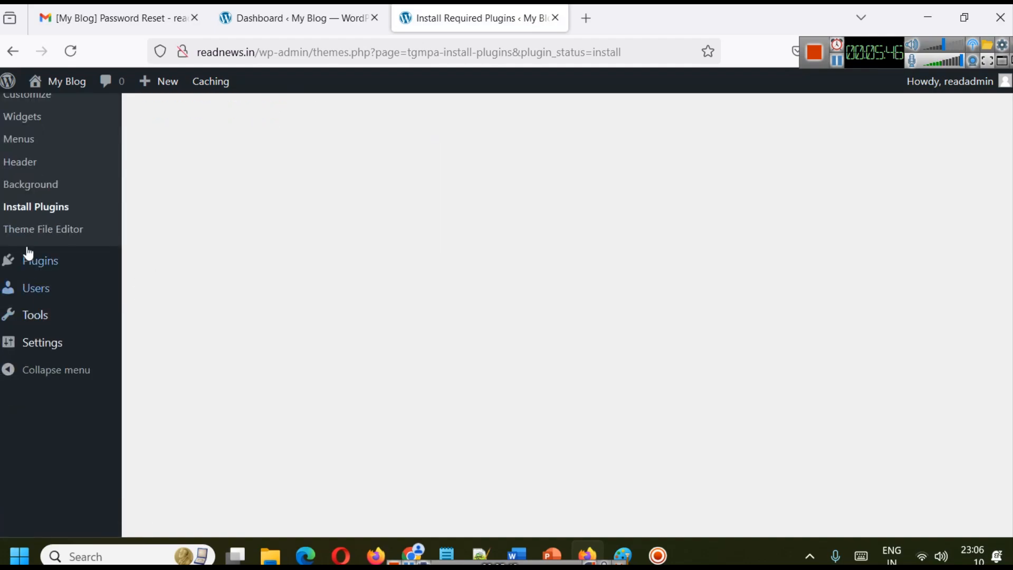
click(29, 214)
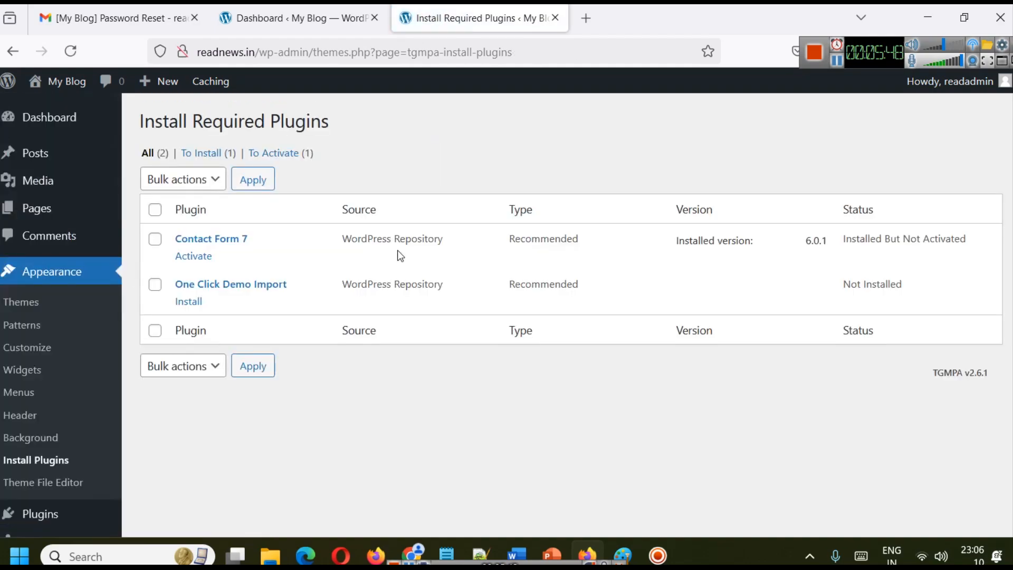
click(184, 301)
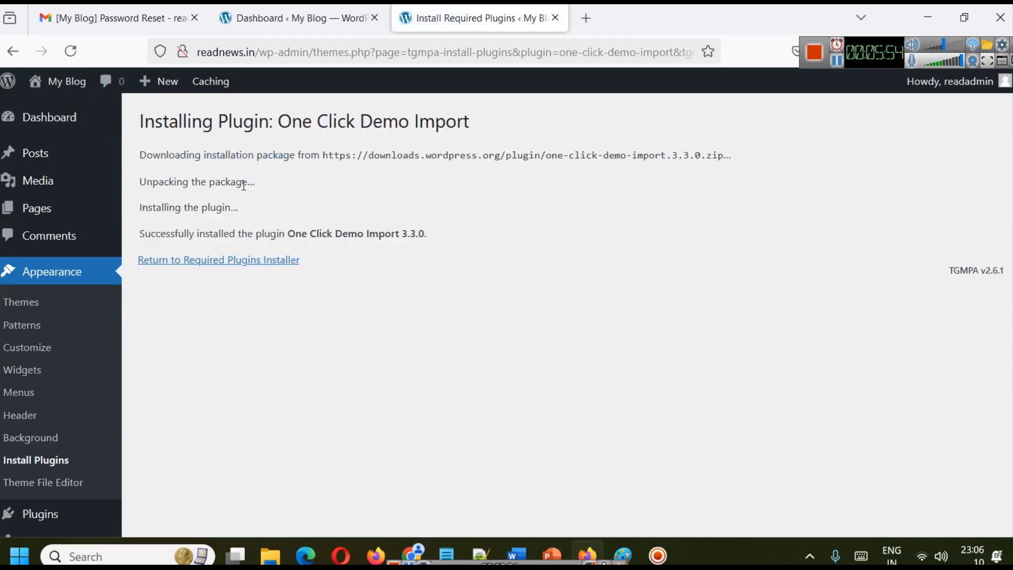
Return to the recommended plugins list and activate both Contact Form 7 and One Click Demo Import
click(37, 458)
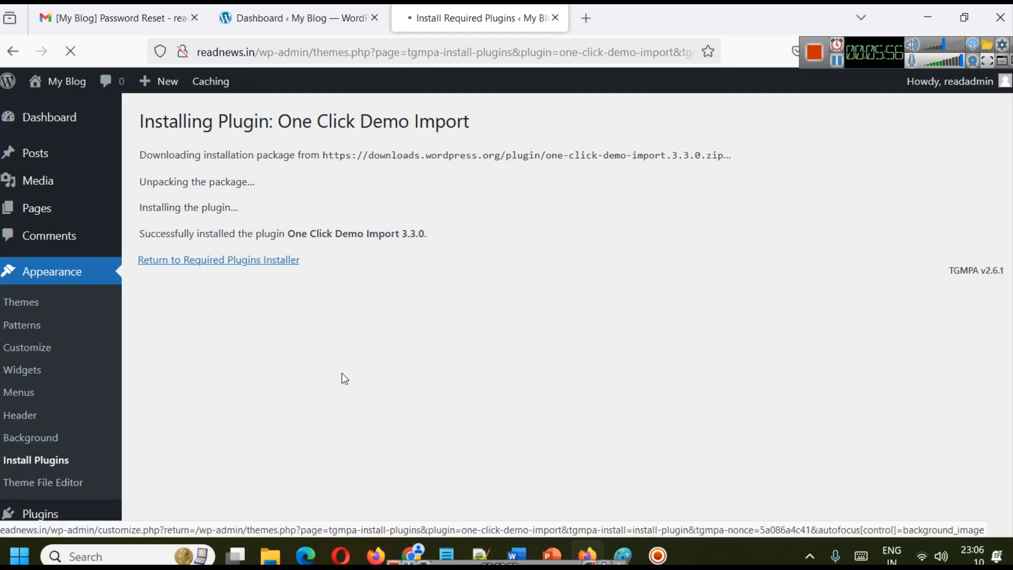
click(193, 256)
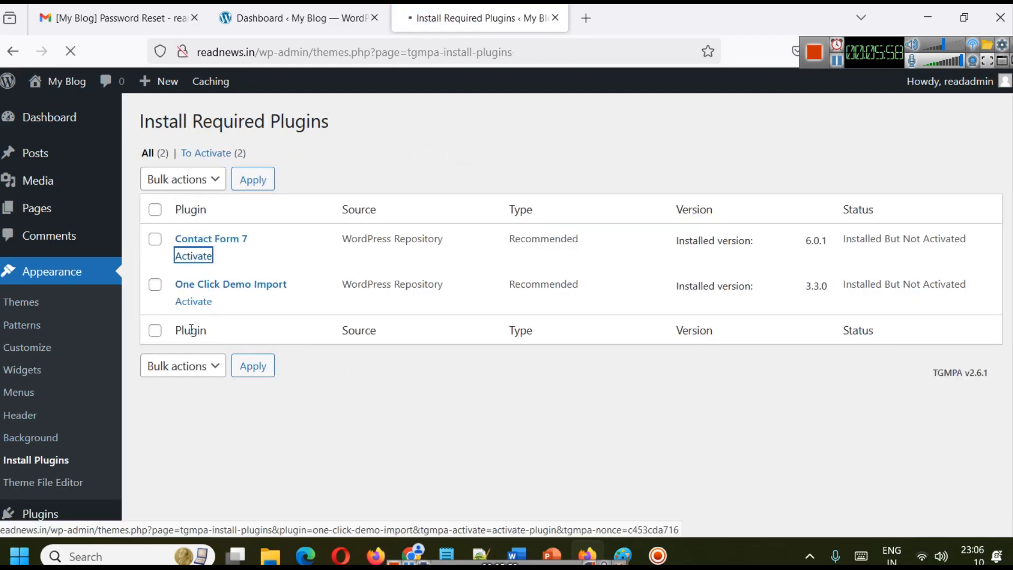
click(192, 306)
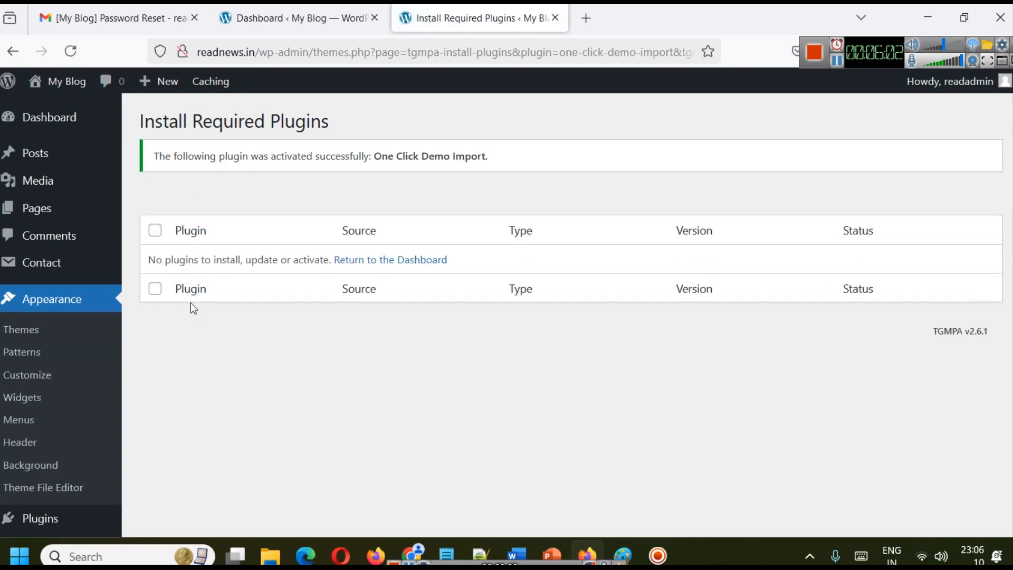
scroll(267, 208, down, 2)
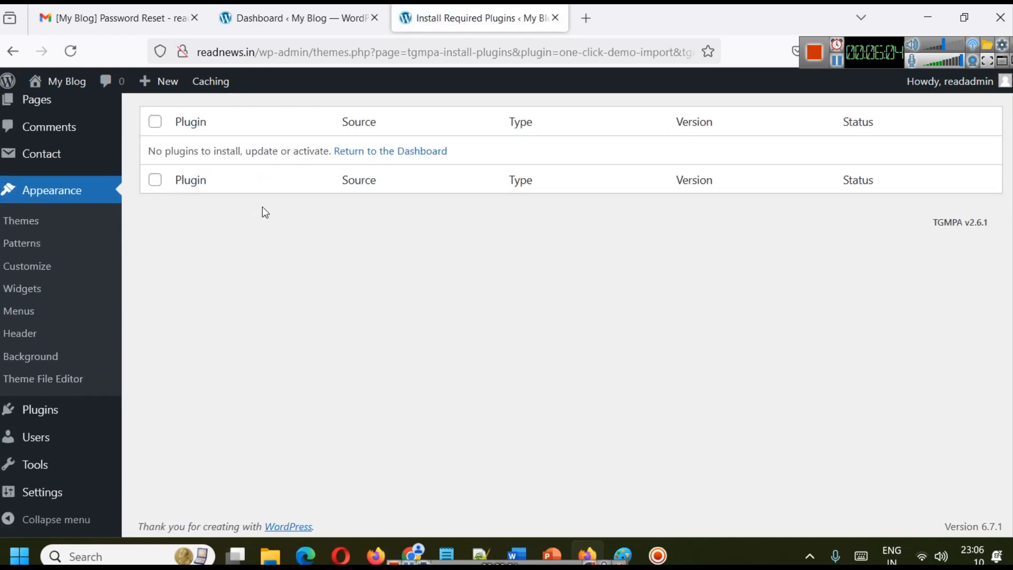
scroll(264, 212, up, 2)
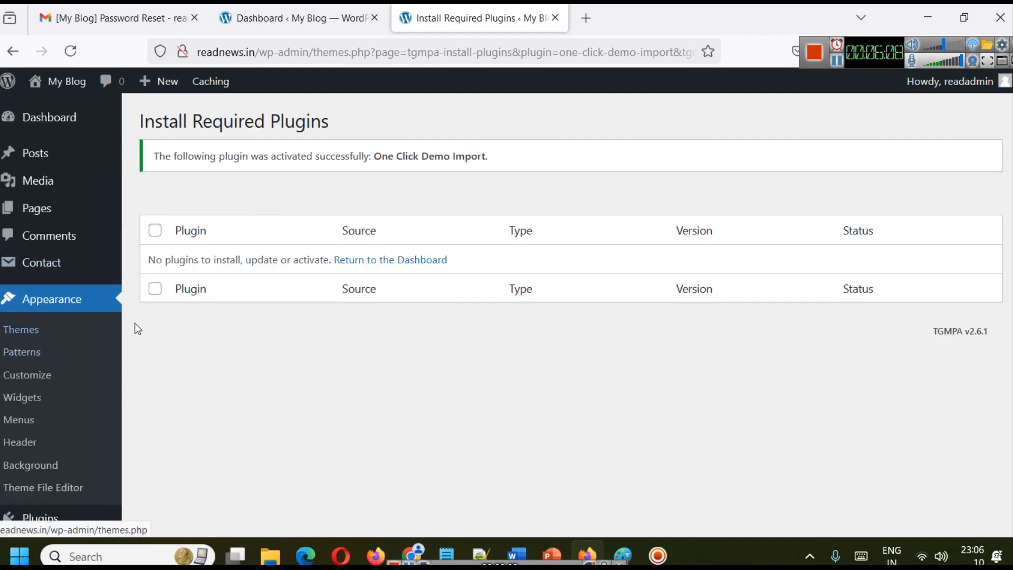
Return to the dashboard, dismiss the WordPress welcome panel, and look over the remaining dashboard widgets
click(378, 261)
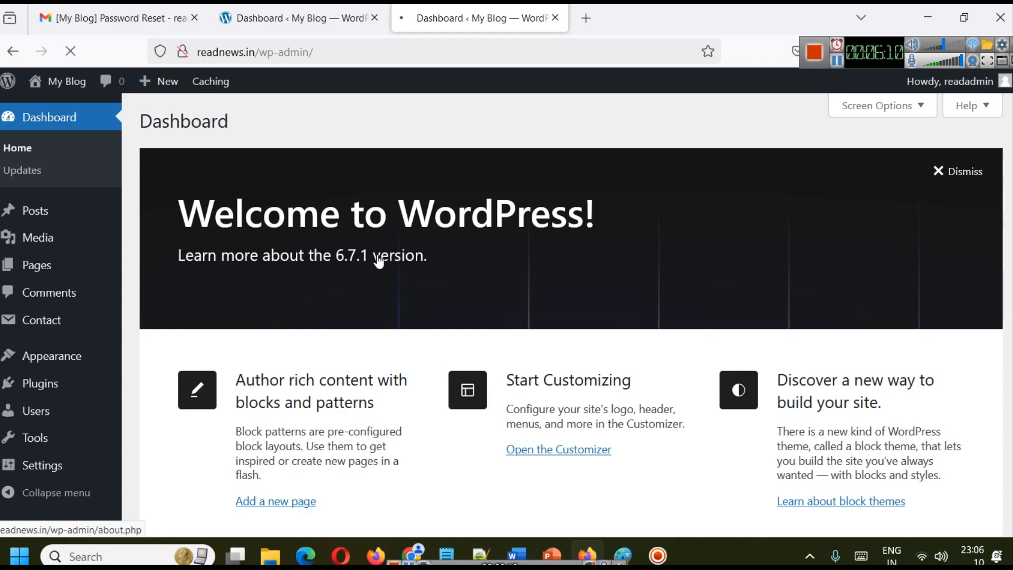
scroll(527, 247, down, 2)
scroll(791, 211, up, 2)
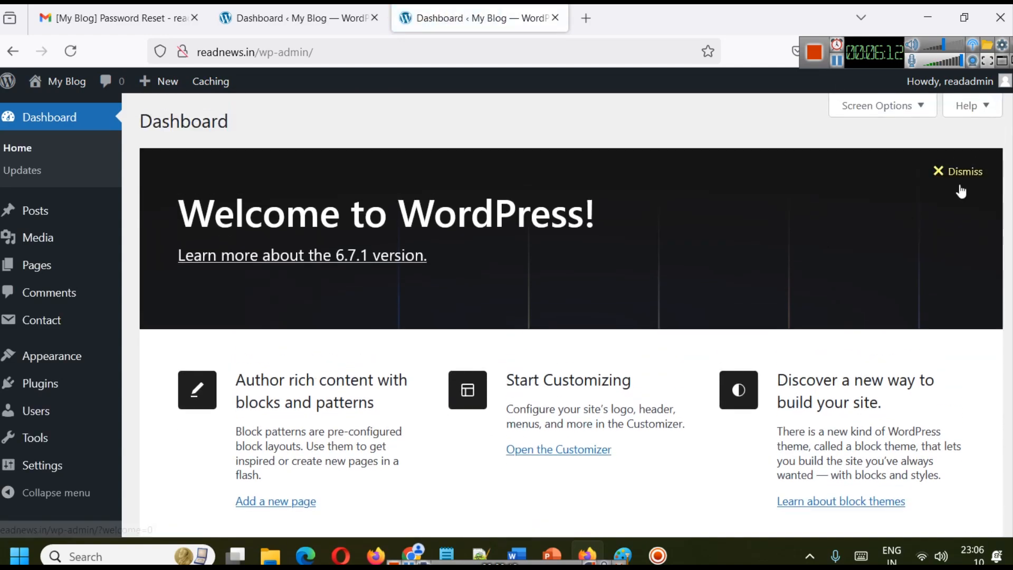
click(952, 172)
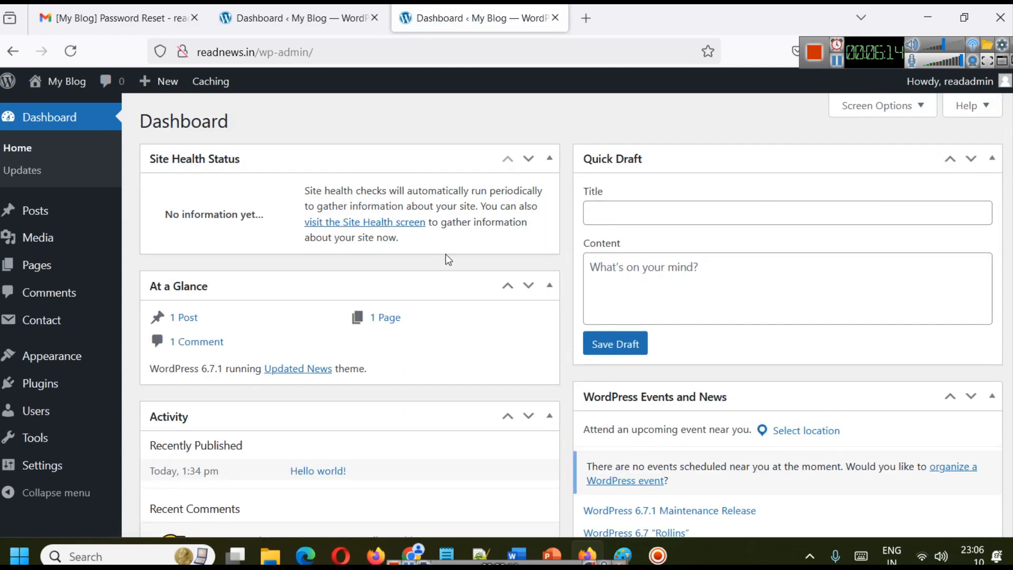
scroll(453, 251, down, 4)
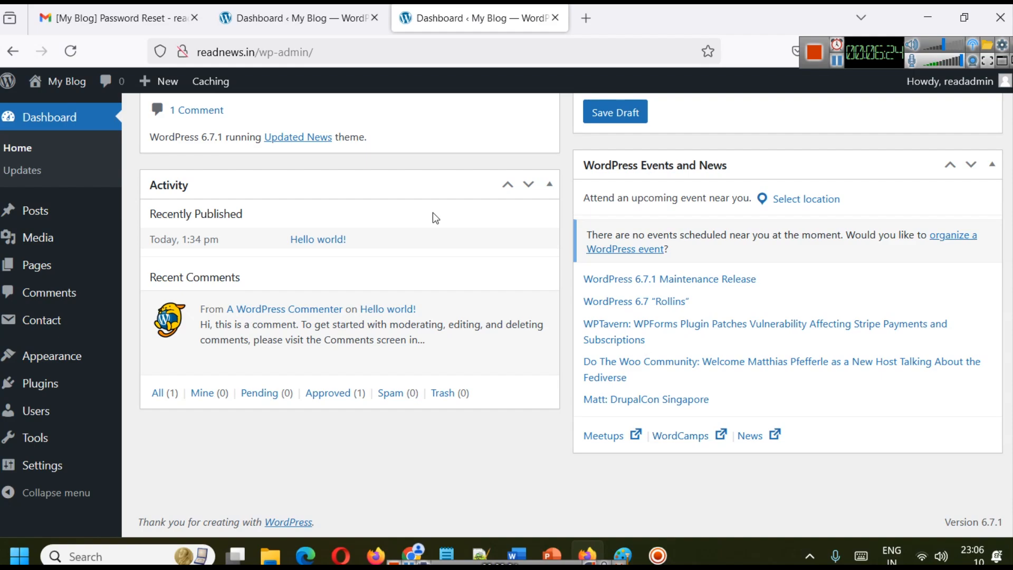
scroll(432, 213, up, 5)
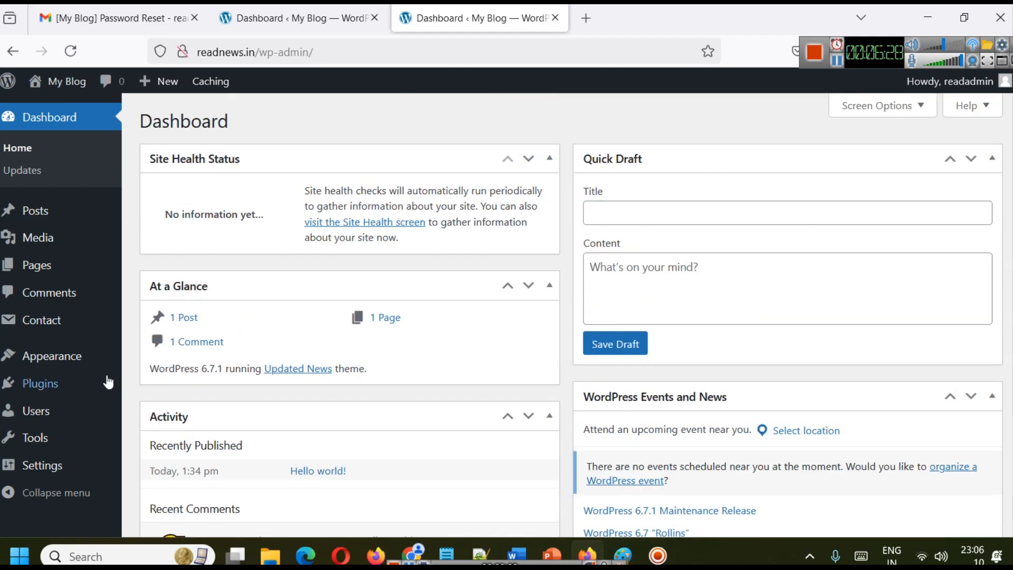
Look through the installed themes and open the page for importing the Updated News theme's demo data
mouse_move(32, 357)
click(176, 310)
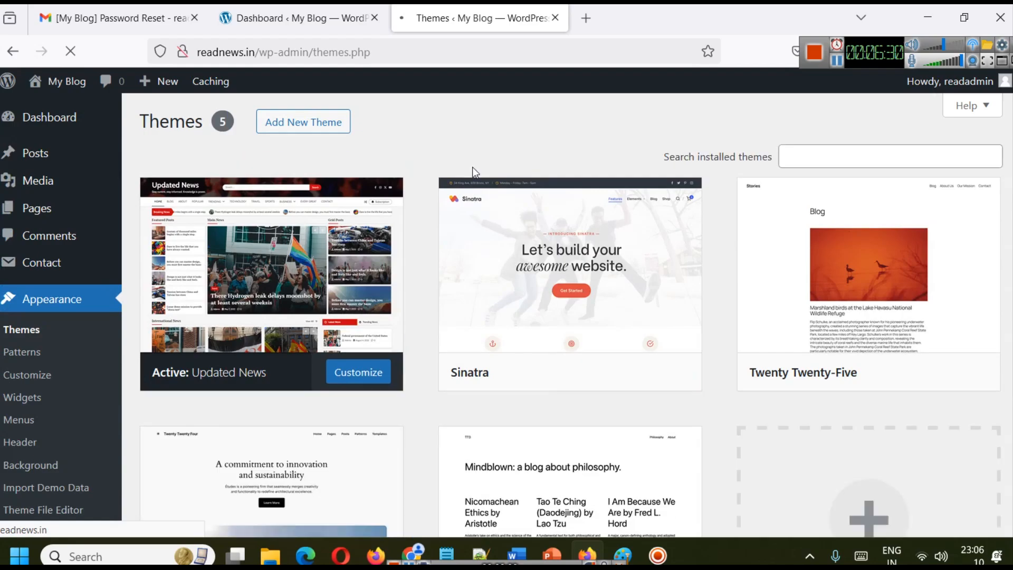
scroll(884, 246, down, 3)
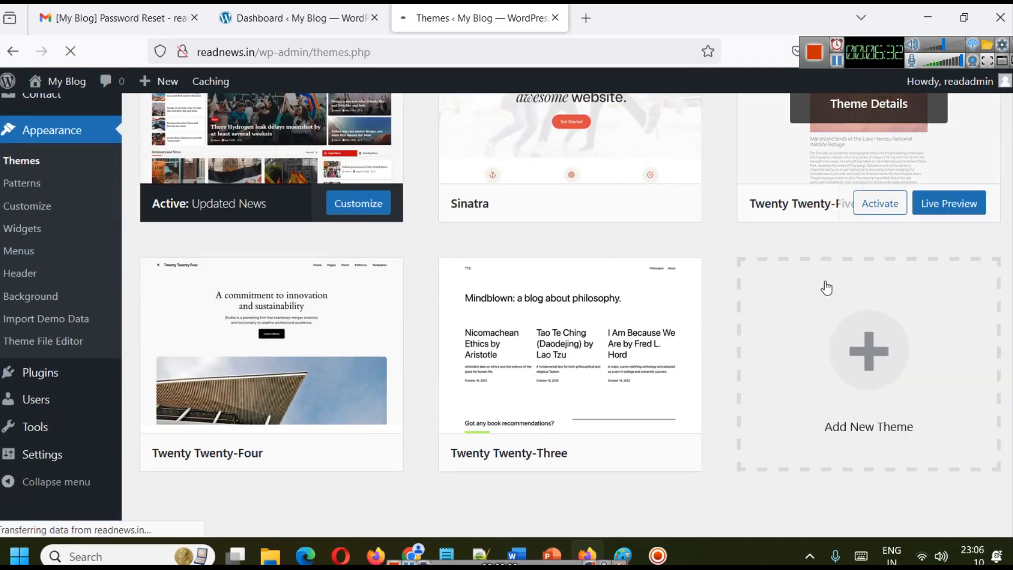
scroll(834, 227, up, 3)
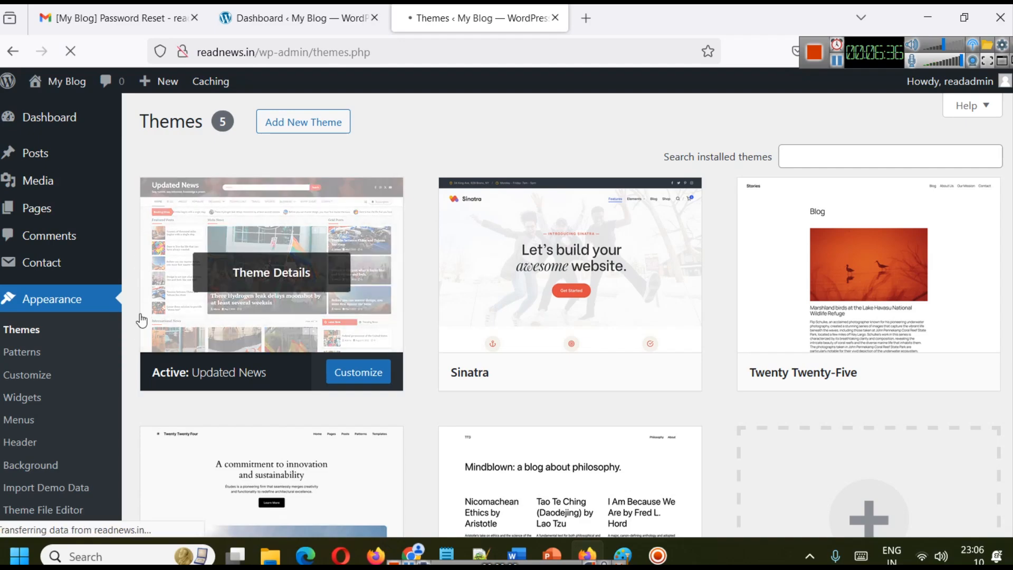
scroll(138, 316, down, 3)
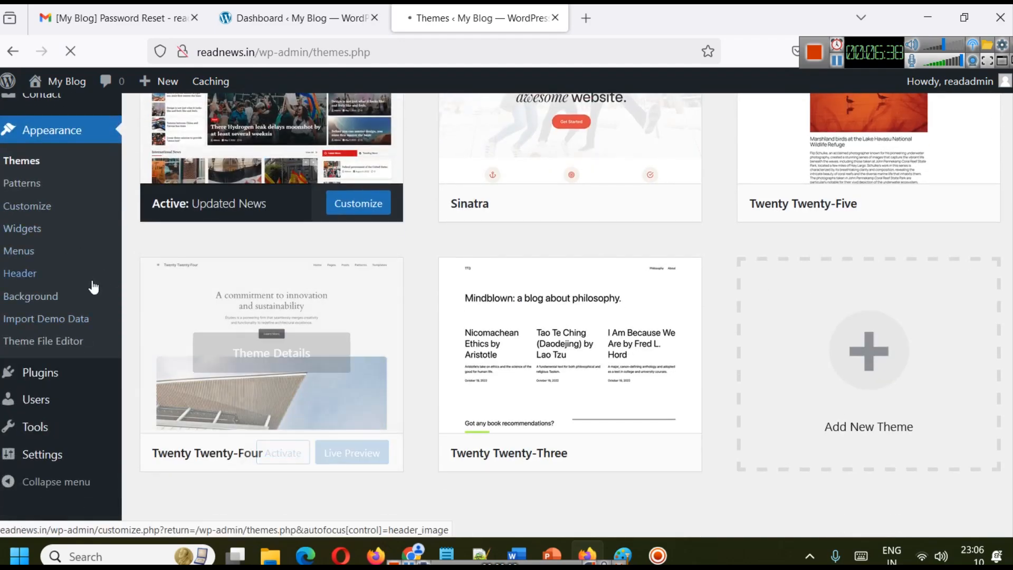
click(74, 318)
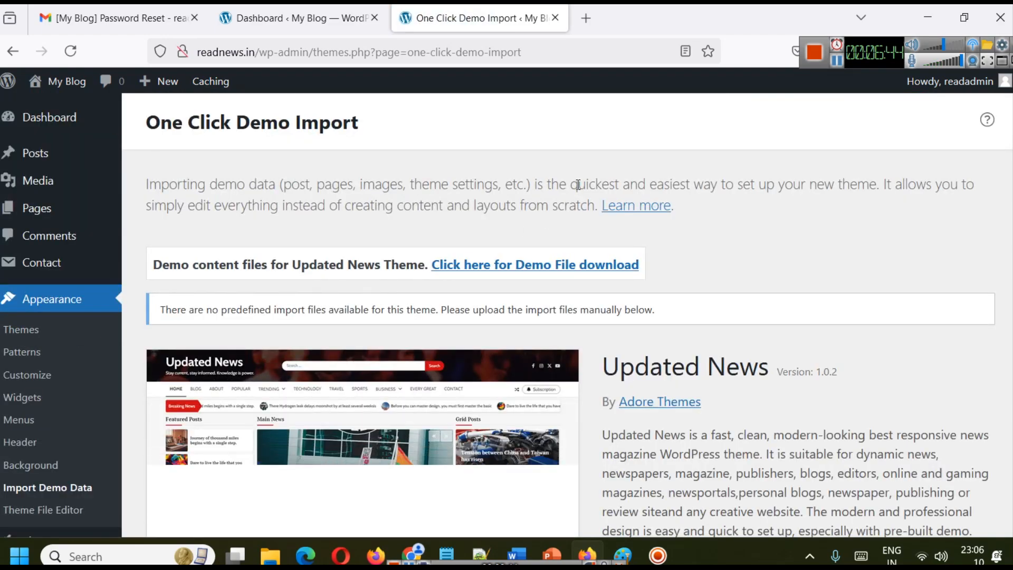
View the My Blog front page in a new tab, then return to the One Click Demo Import page
mouse_move(58, 117)
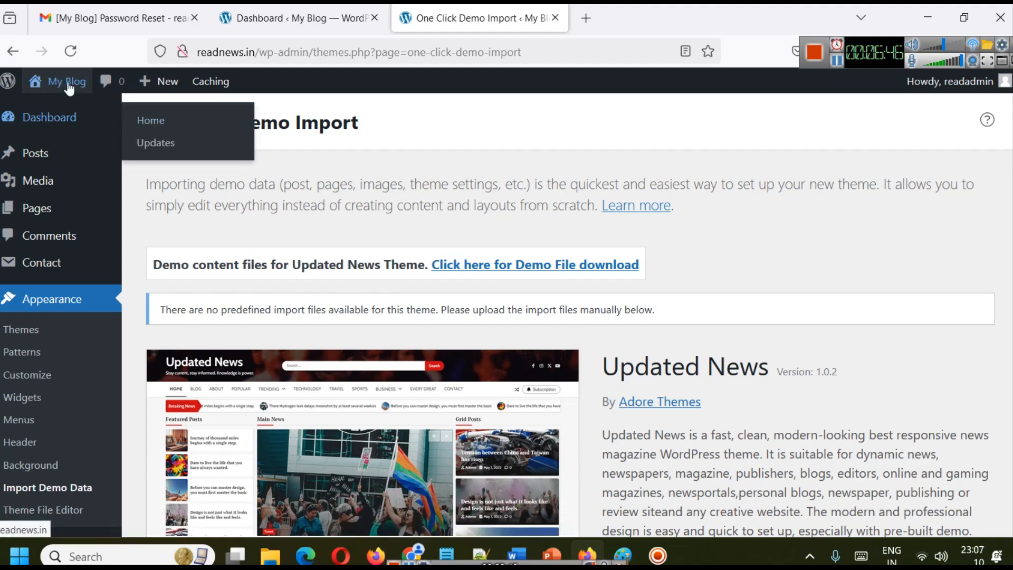
mouse_move(62, 82)
middle_click(53, 105)
click(600, 16)
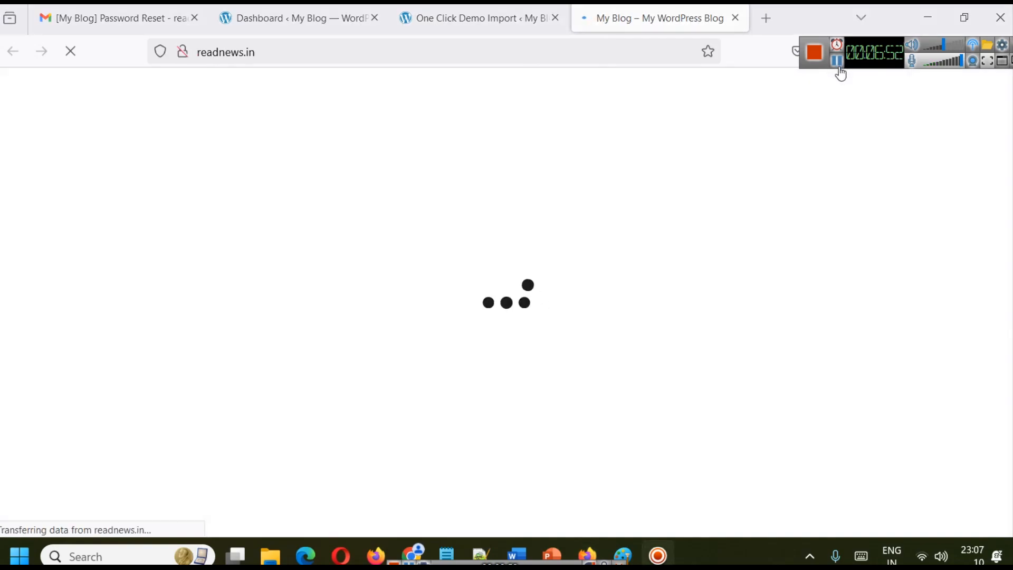
scroll(536, 287, down, 3)
scroll(535, 283, up, 3)
click(464, 31)
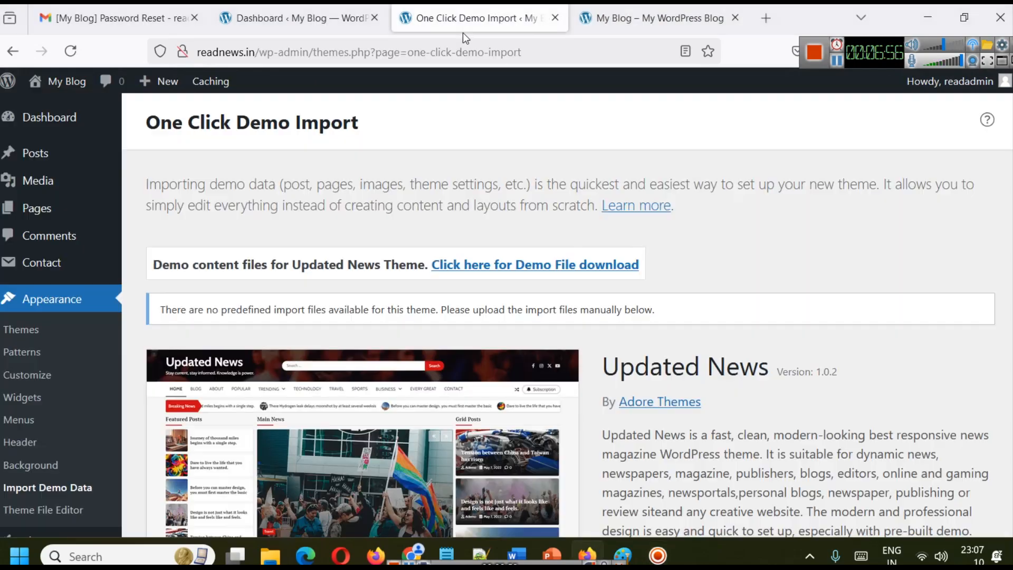
Look over the demo import options and open the Updated News demo file download page in a new tab, reading its instructions
scroll(657, 283, down, 5)
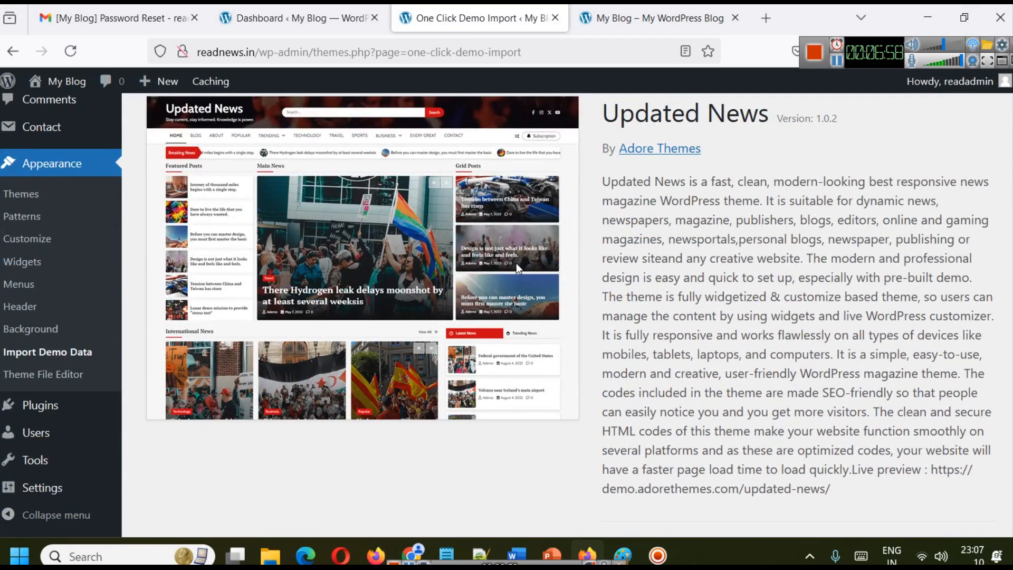
scroll(409, 245, down, 15)
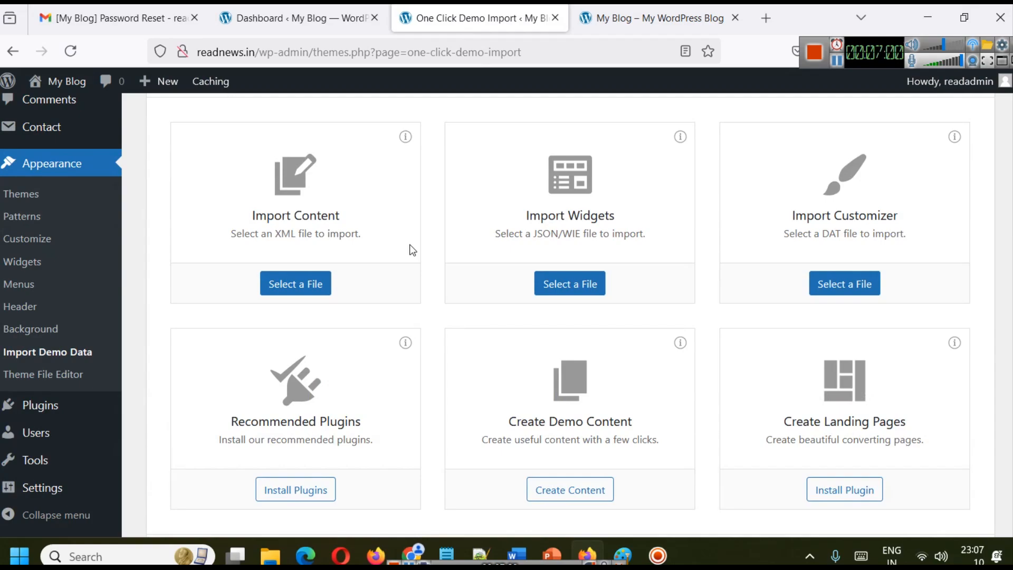
scroll(385, 287, up, 20)
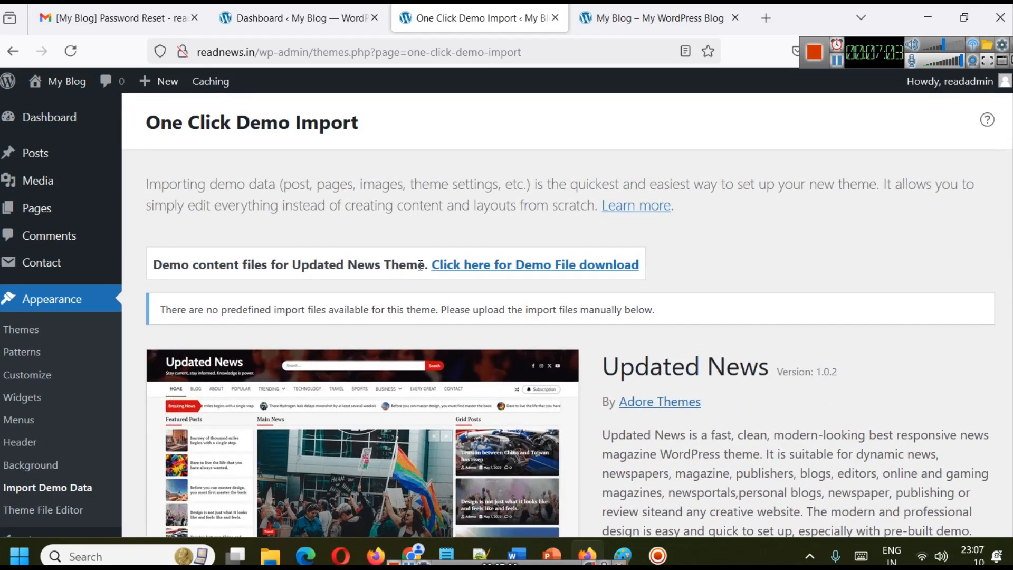
middle_click(470, 264)
click(566, 7)
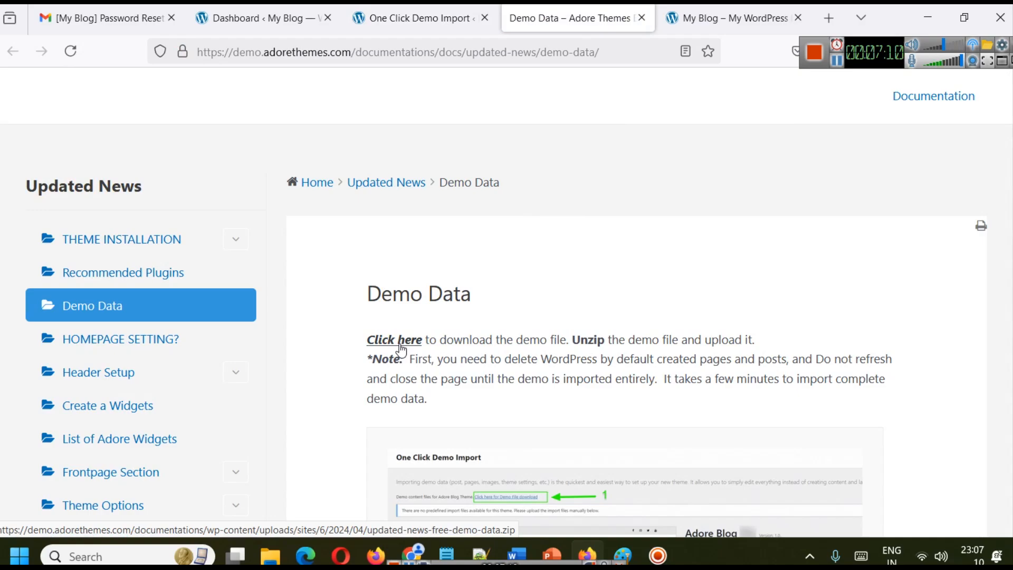
scroll(451, 336, down, 2)
scroll(505, 296, up, 1)
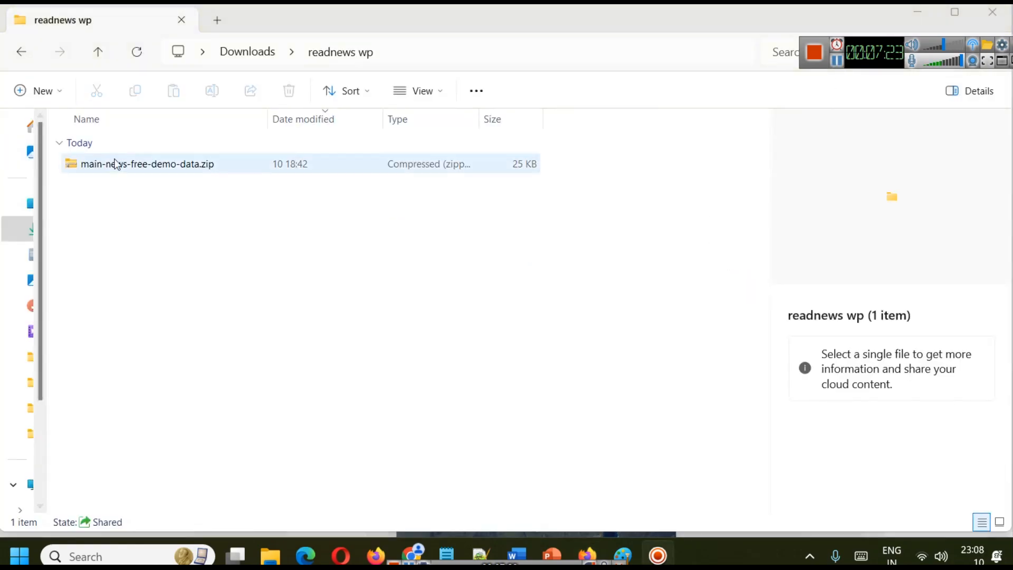
Extract main-news-free-demo-data.zip in the readnews wp folder into a subfolder named main-news-free-demo-data
right_click(114, 164)
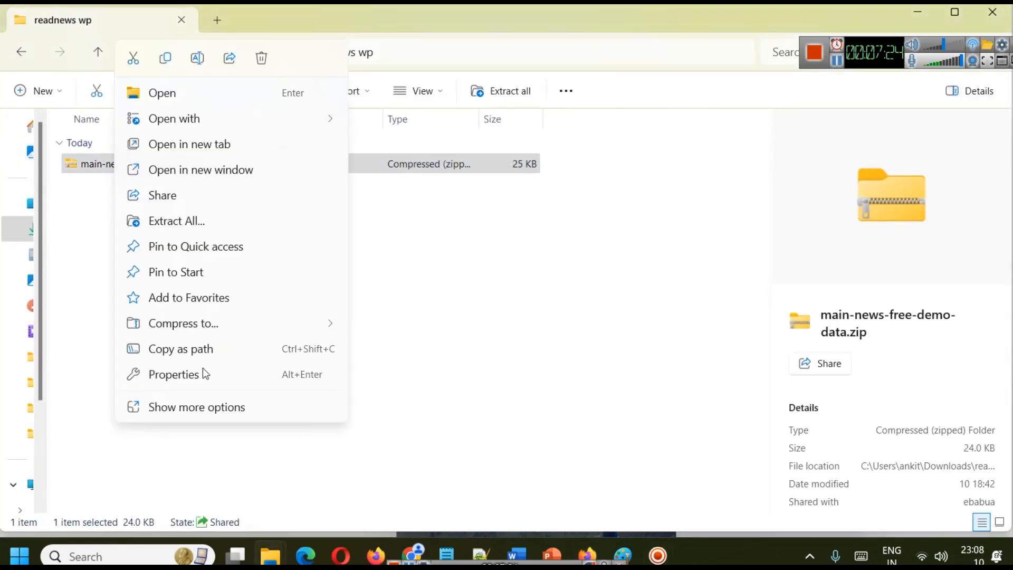
click(193, 409)
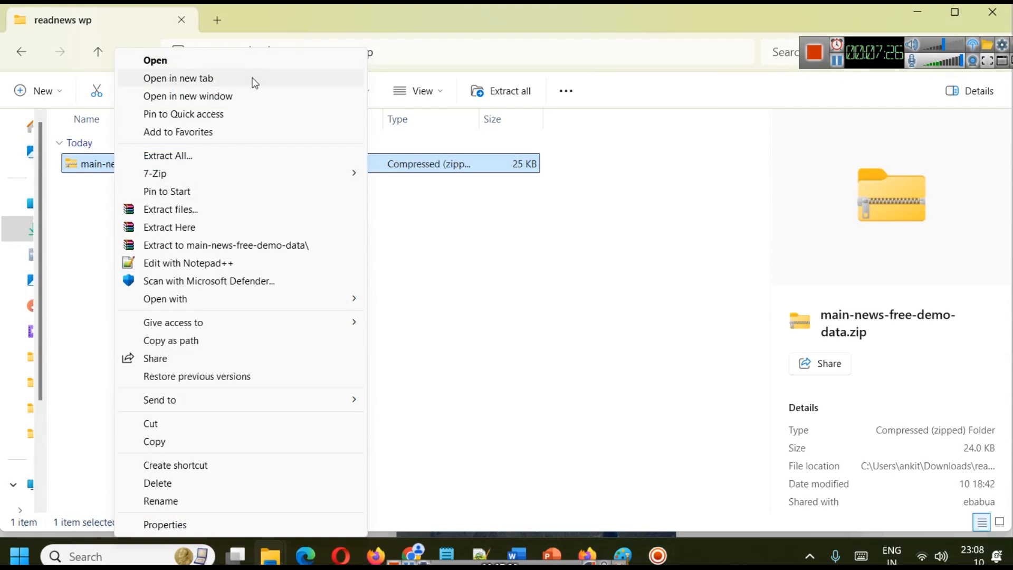
click(282, 246)
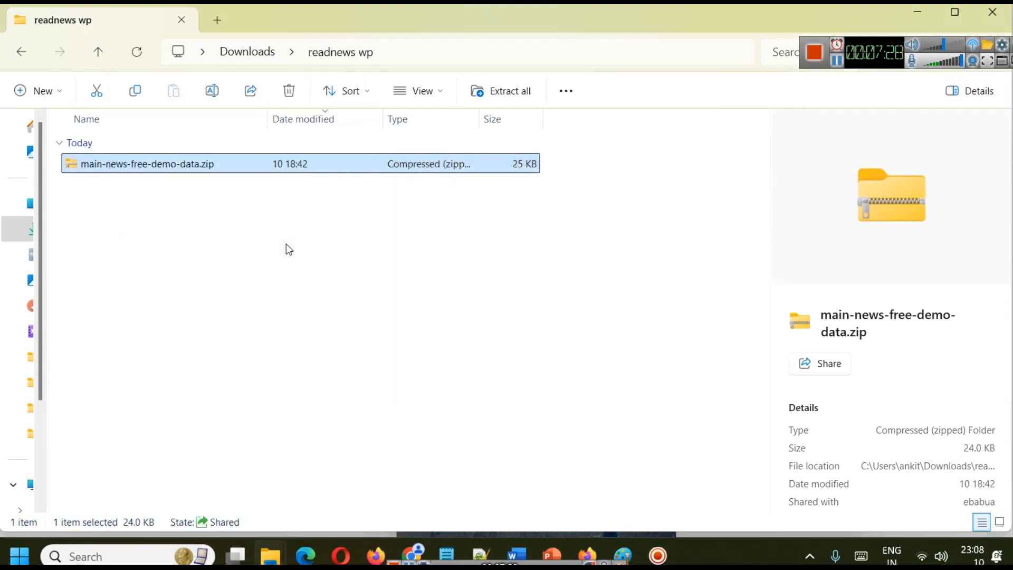
right_click(148, 164)
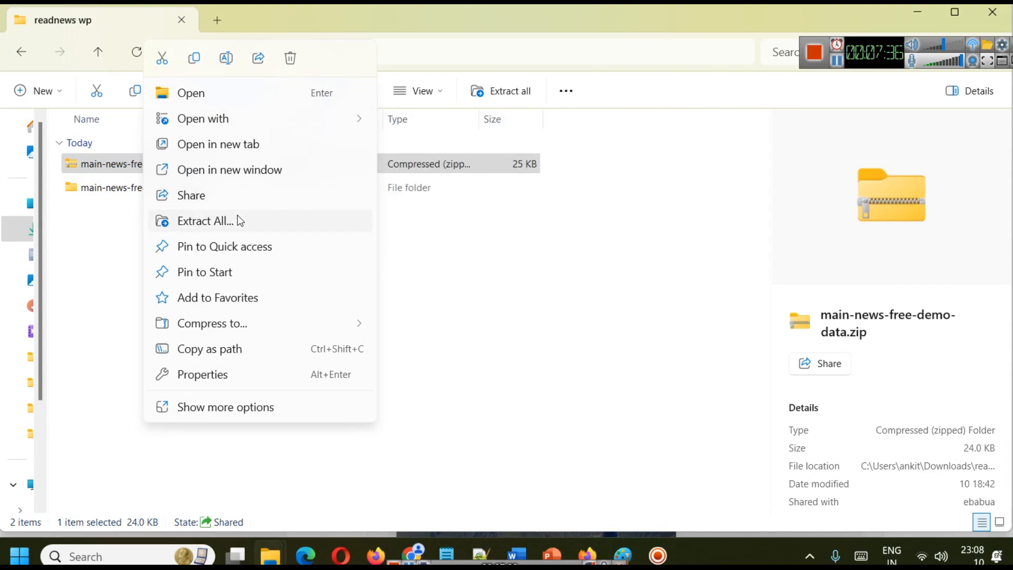
click(482, 223)
click(485, 227)
Open the extracted main-news-free-demo-data folder in readnews wp
double_click(134, 188)
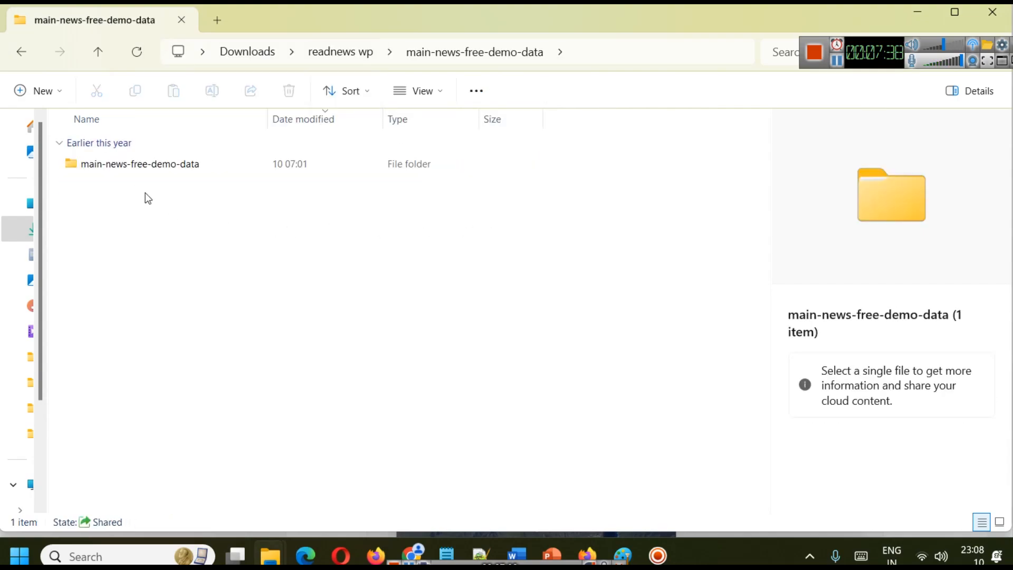
Open the inner main-news-free-demo-data folder, read content.xml in Notepad, and look at widgets.wie and customizer.dat
double_click(151, 164)
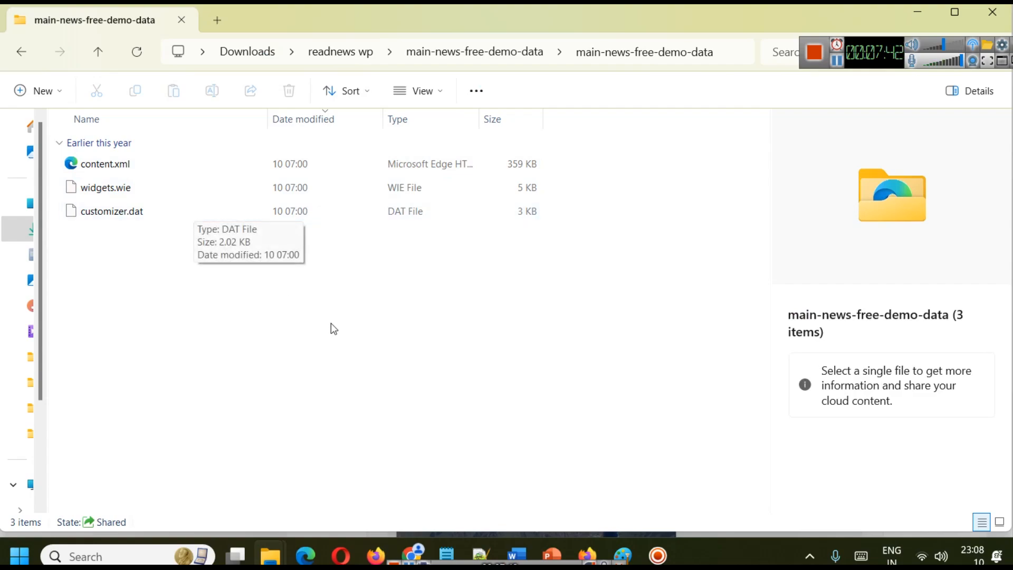
right_click(124, 169)
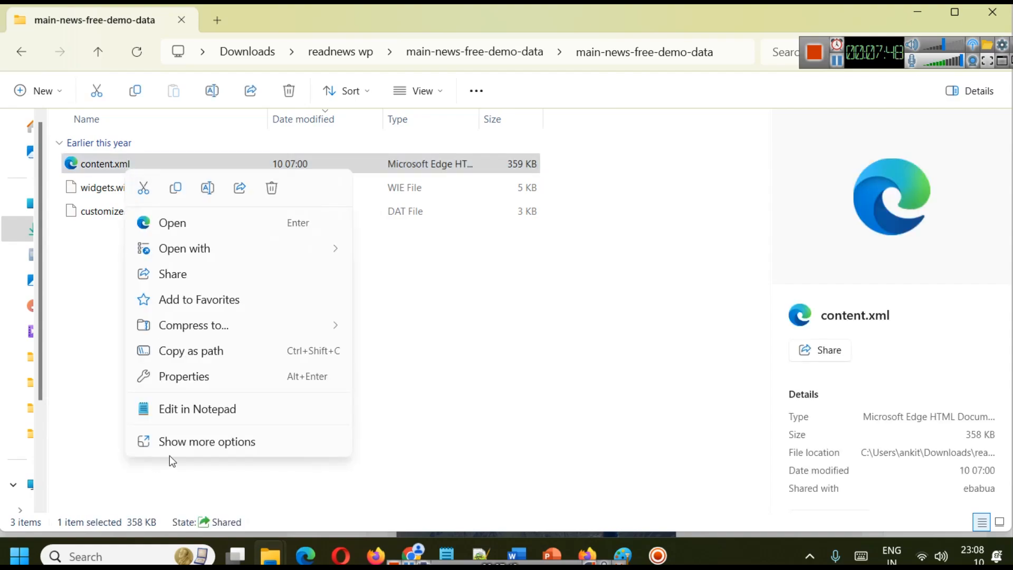
click(178, 412)
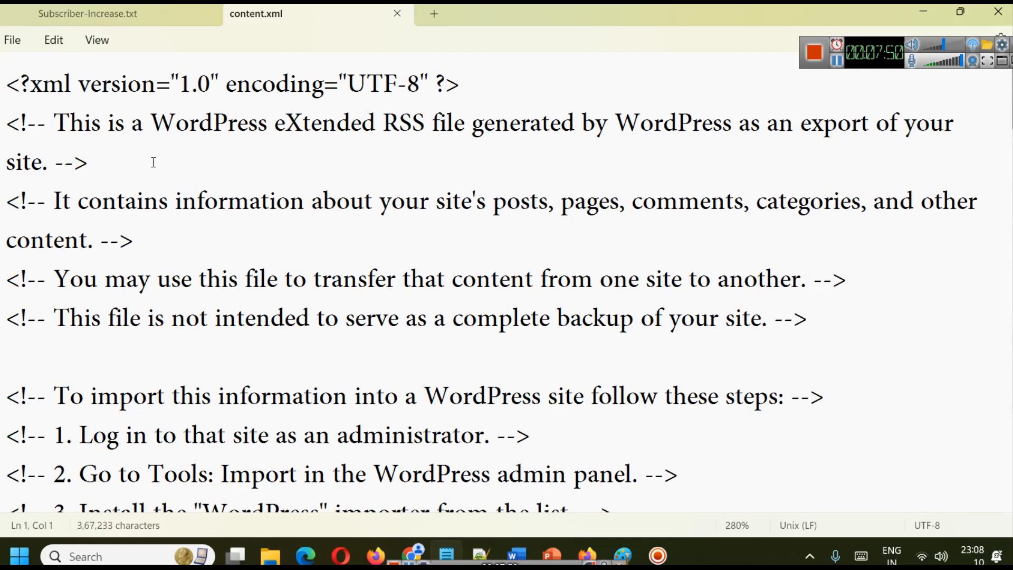
scroll(158, 166, down, 15)
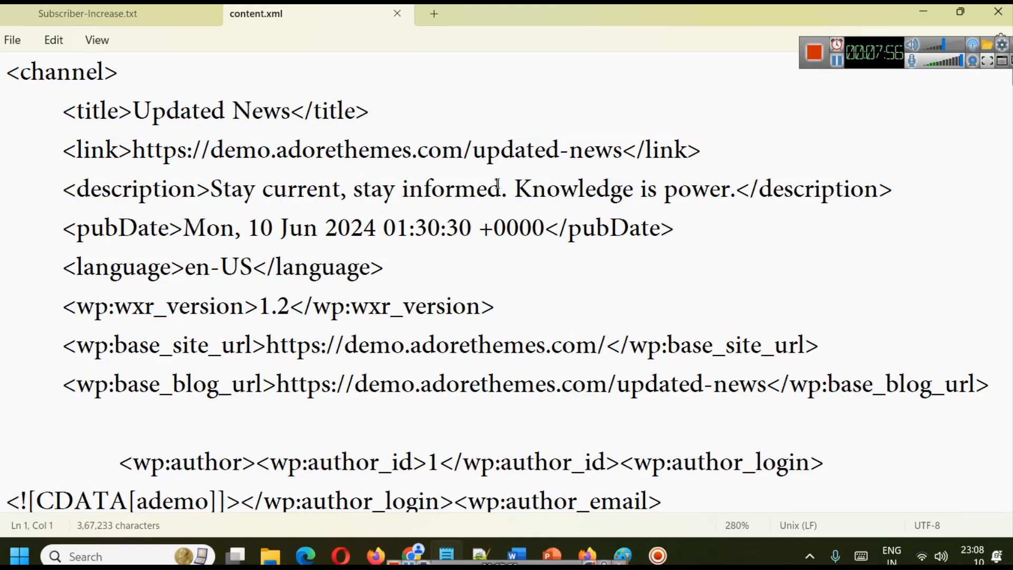
click(921, 13)
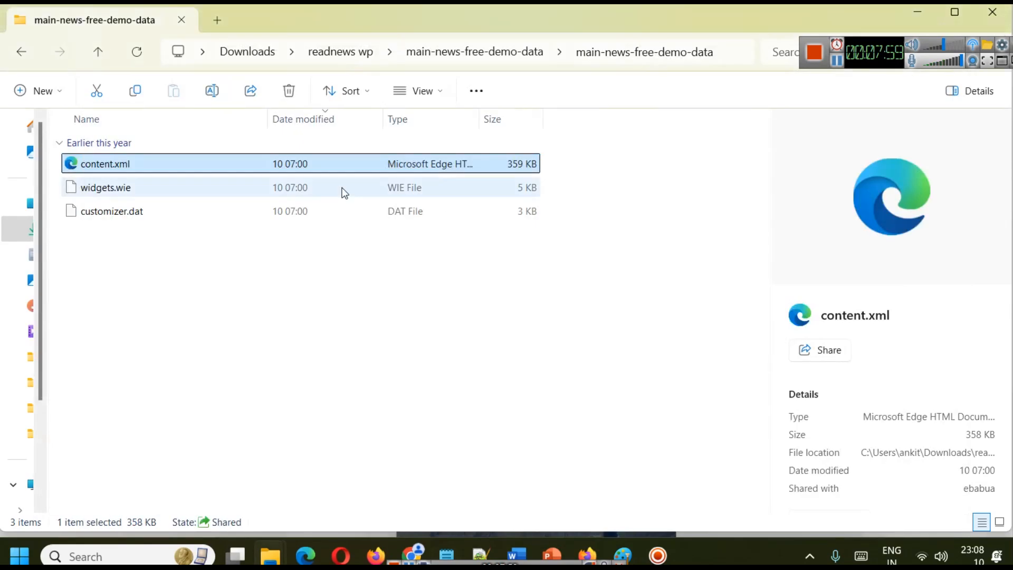
click(94, 195)
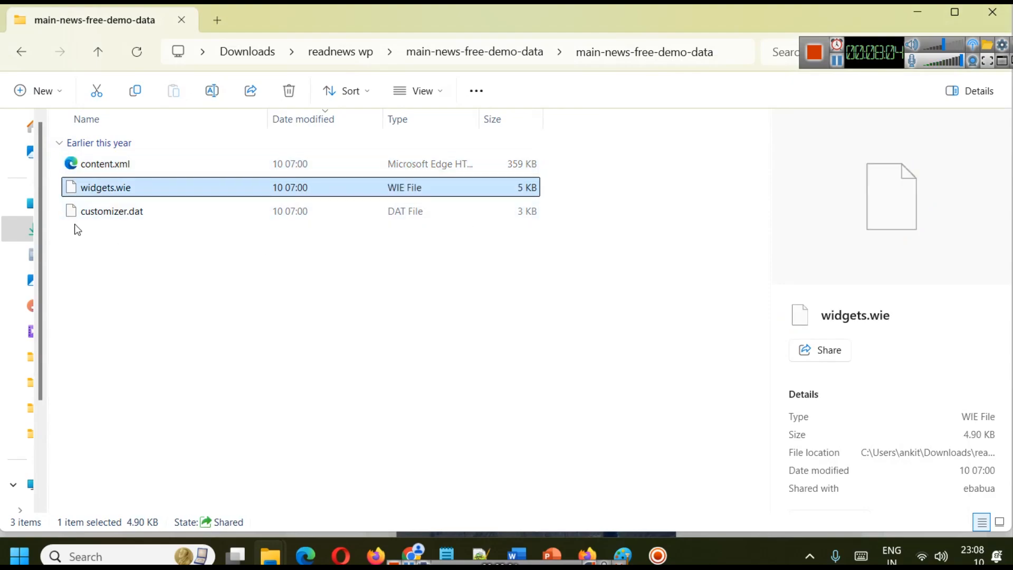
click(114, 216)
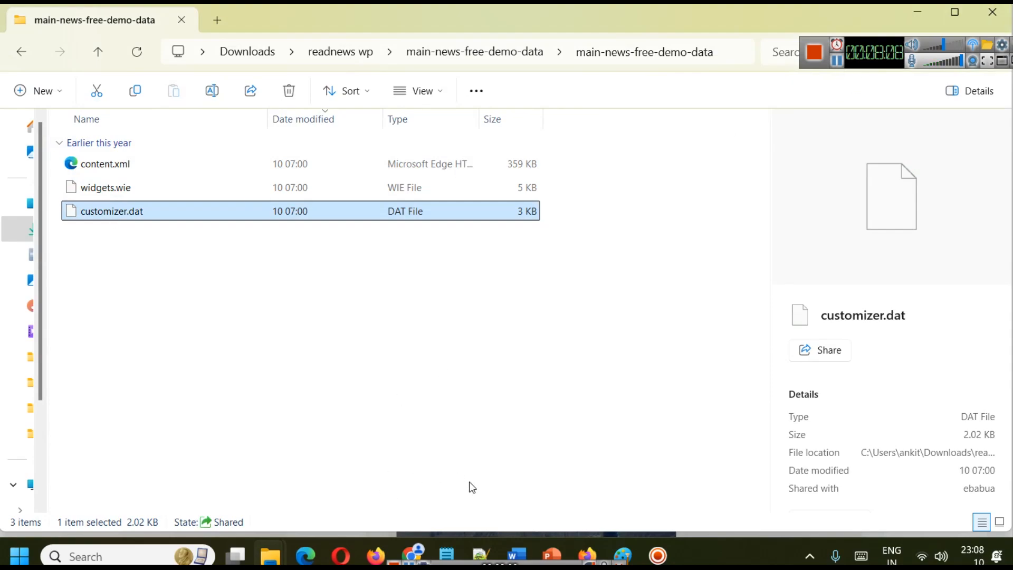
Return to the One Click Demo Import page and review the file types accepted for importing content, widgets and customizer settings
mouse_move(586, 555)
click(571, 488)
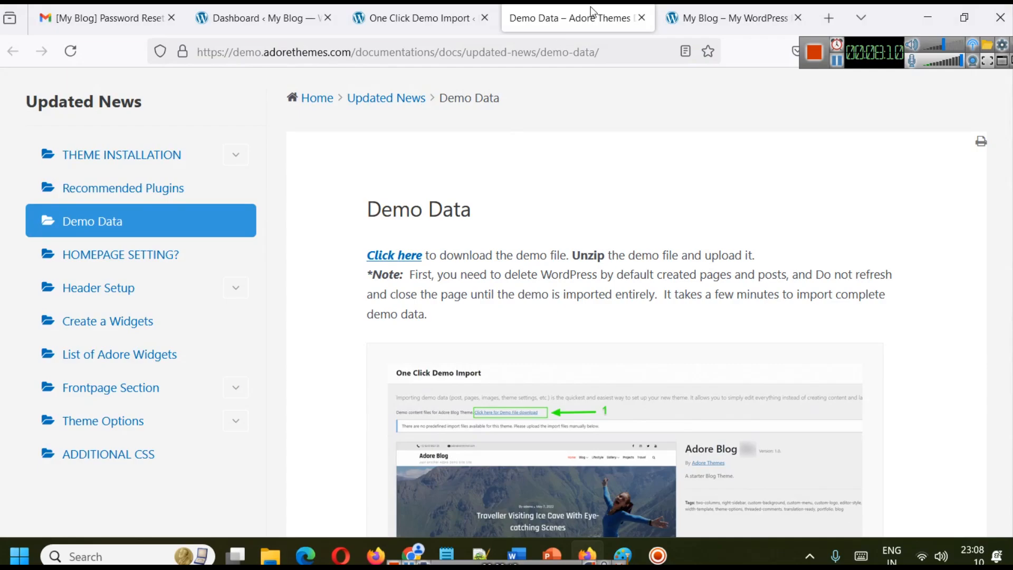
click(475, 17)
scroll(631, 278, down, 12)
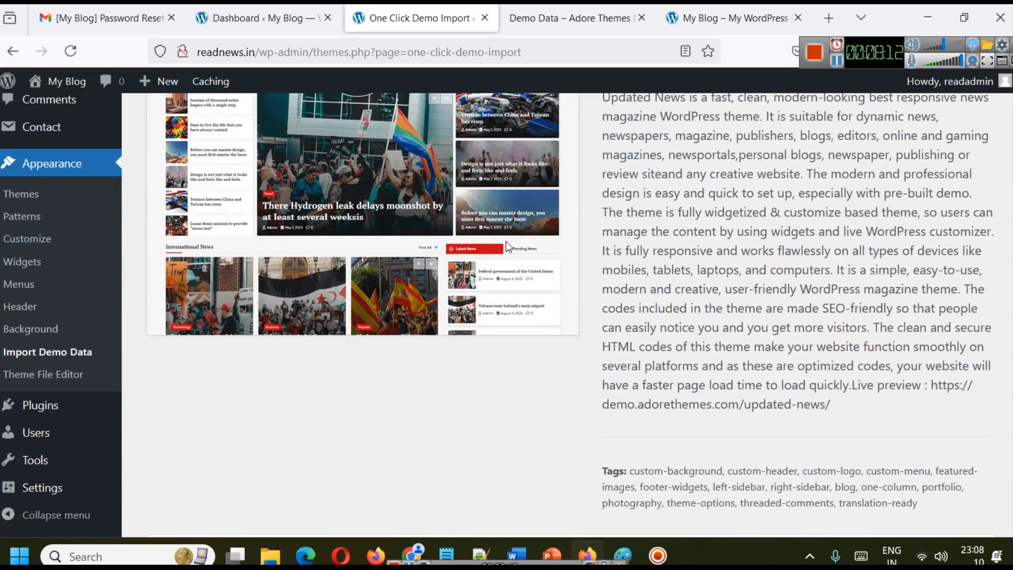
scroll(369, 261, down, 3)
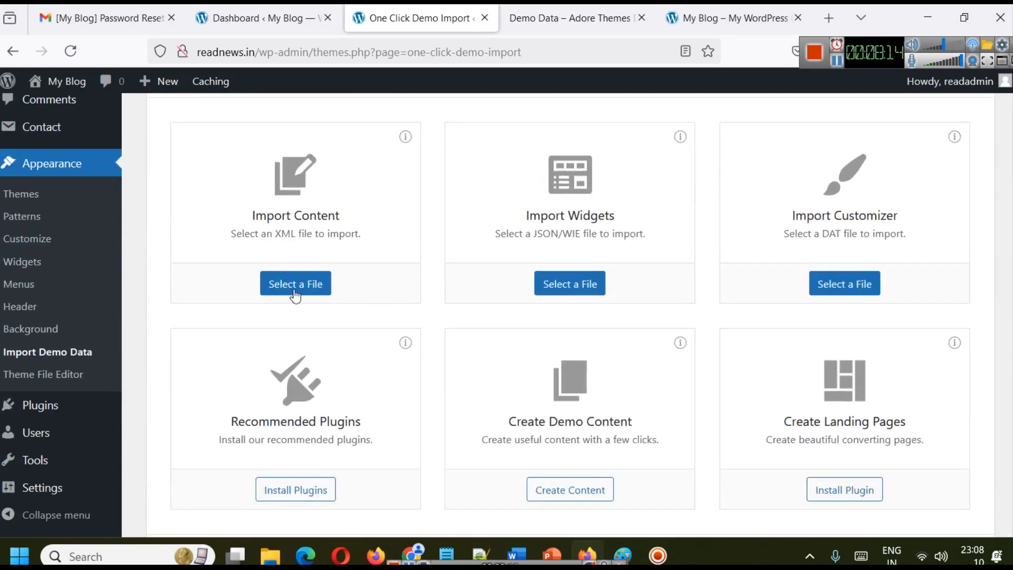
drag(226, 234, 376, 233)
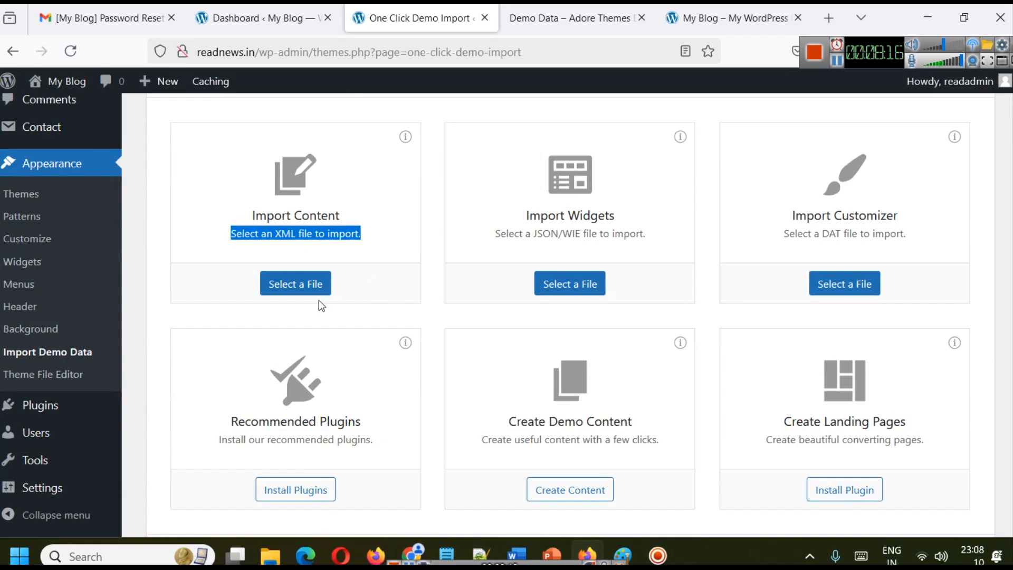
drag(498, 237, 637, 237)
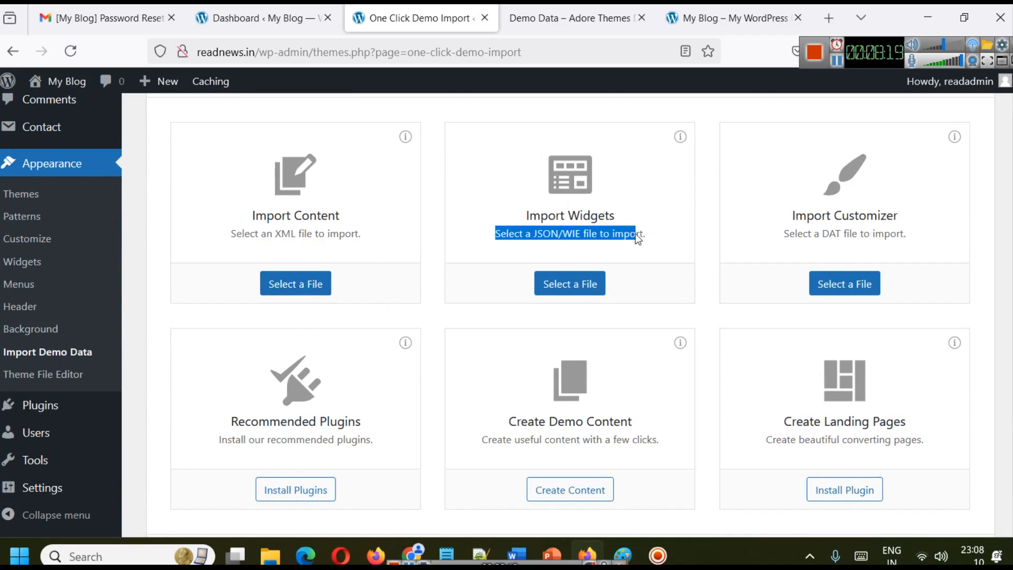
click(607, 232)
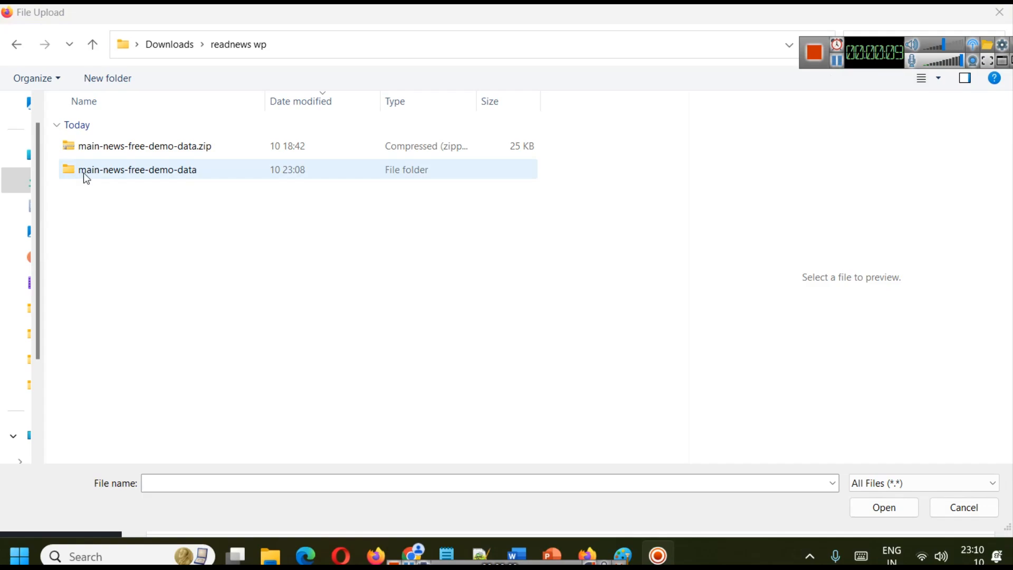
Choose content.xml from the inner main-news-free-demo-data folder as the Import Content file
double_click(86, 177)
double_click(136, 142)
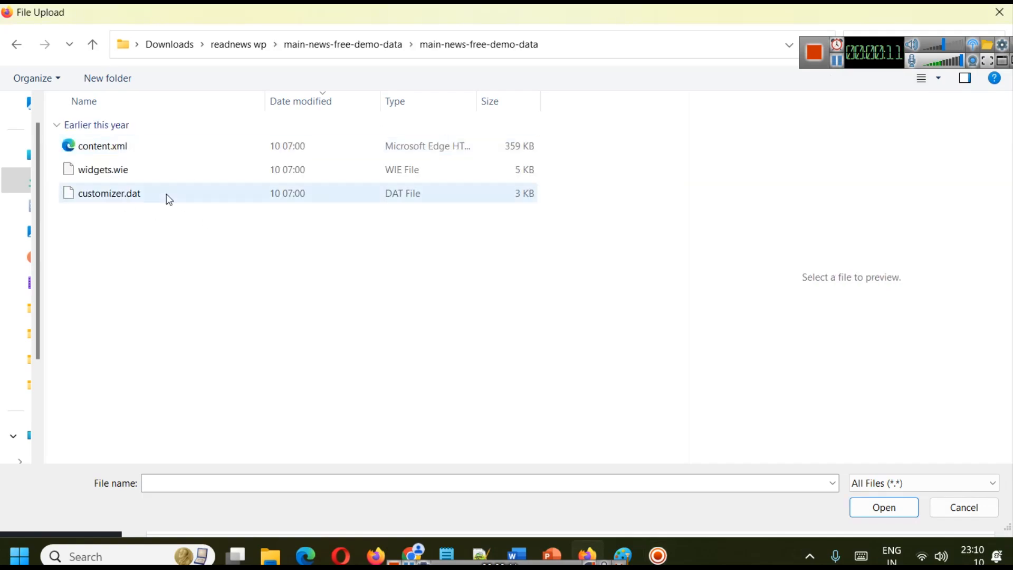
click(139, 152)
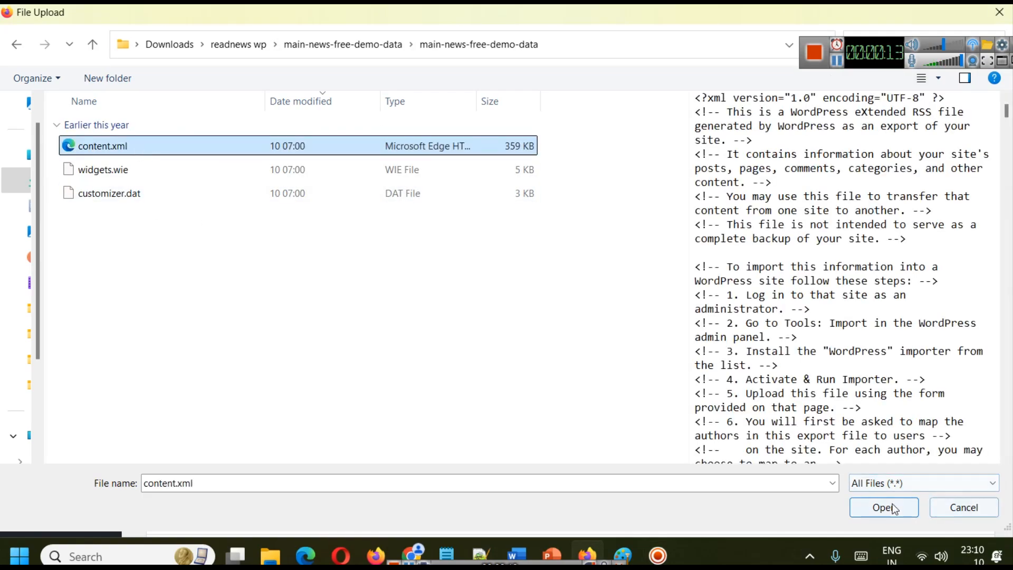
click(882, 506)
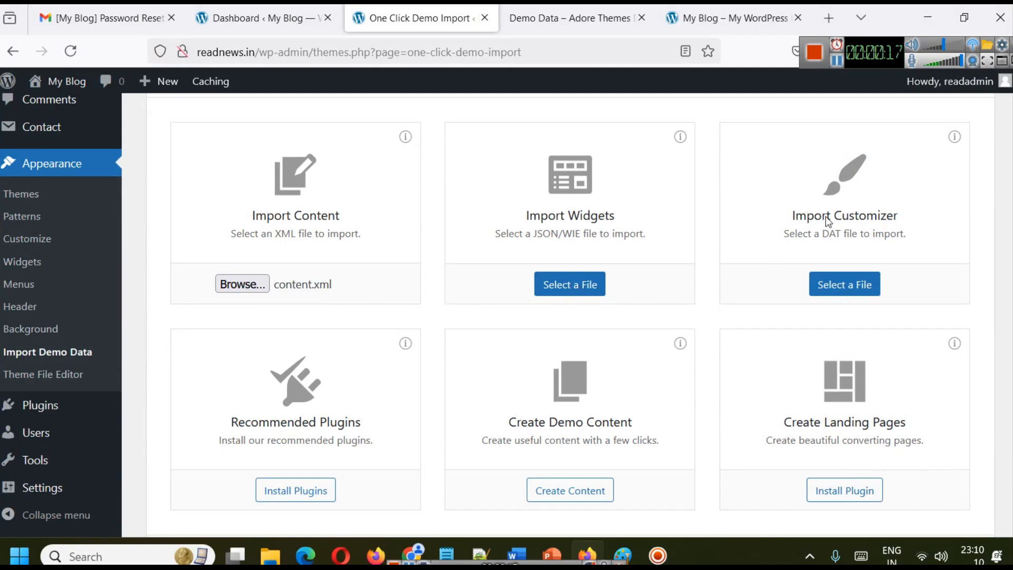
click(837, 62)
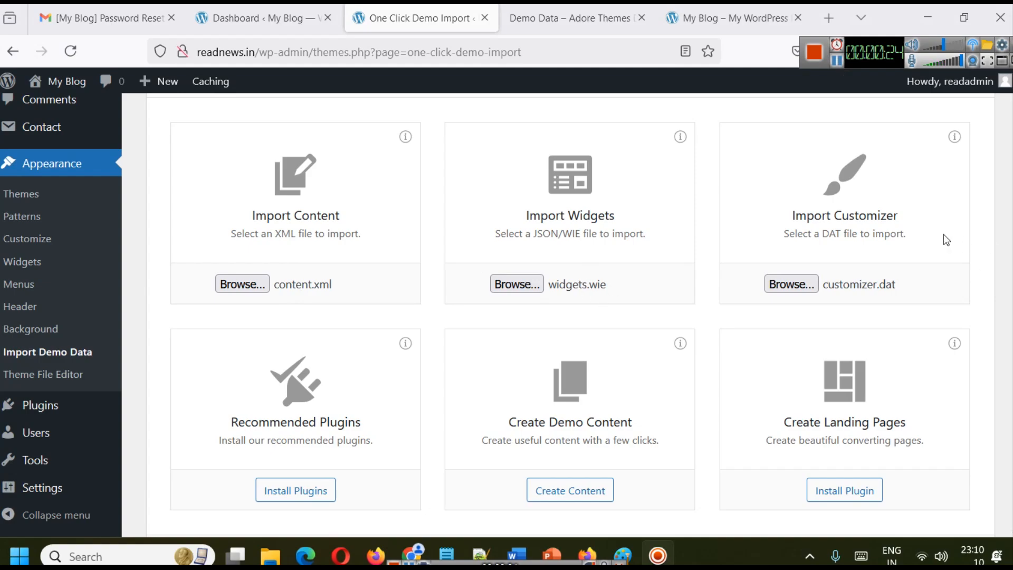
Run the demo import with content.xml, widgets.wie and customizer.dat, without the optional plugins or extra content
scroll(807, 245, down, 3)
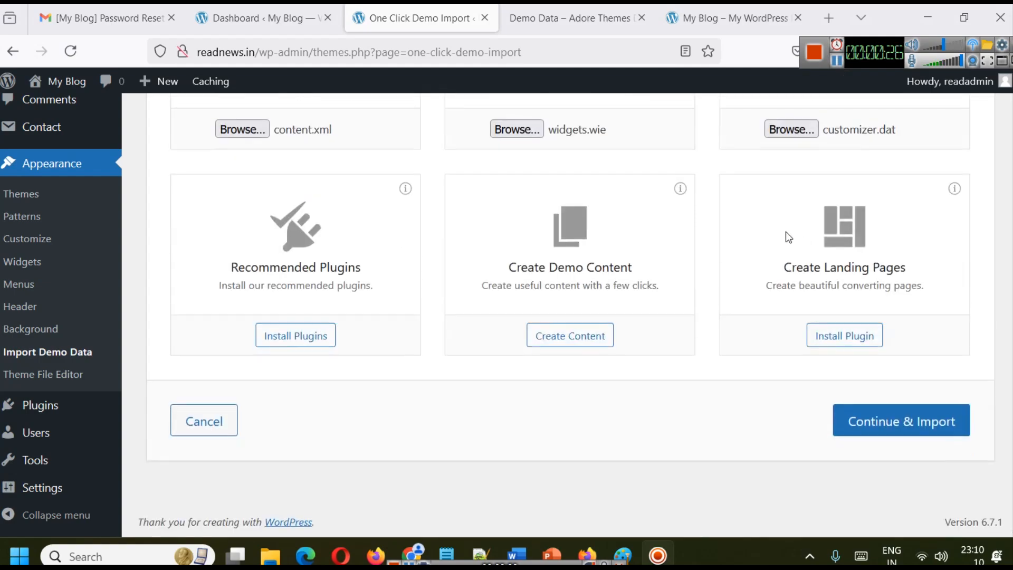
click(891, 416)
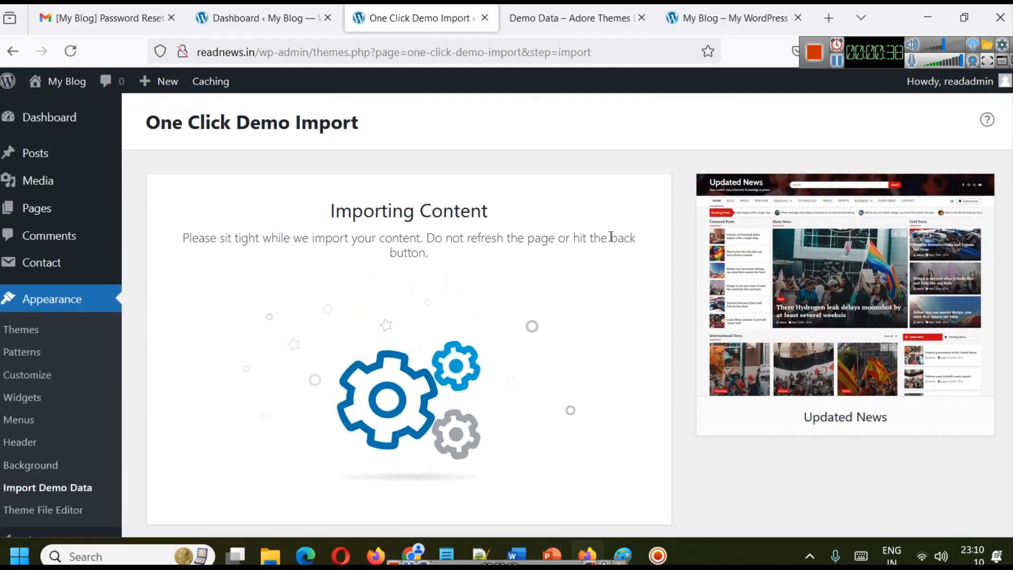
scroll(588, 252, down, 2)
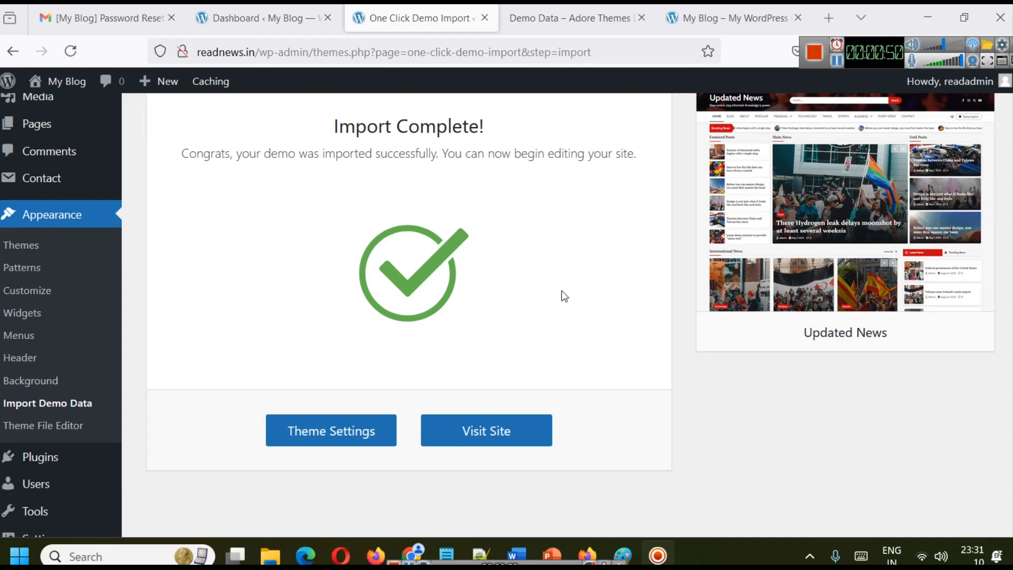
Visit the imported site in a new tab and look over its front page from the header down through the news sections
click(480, 435)
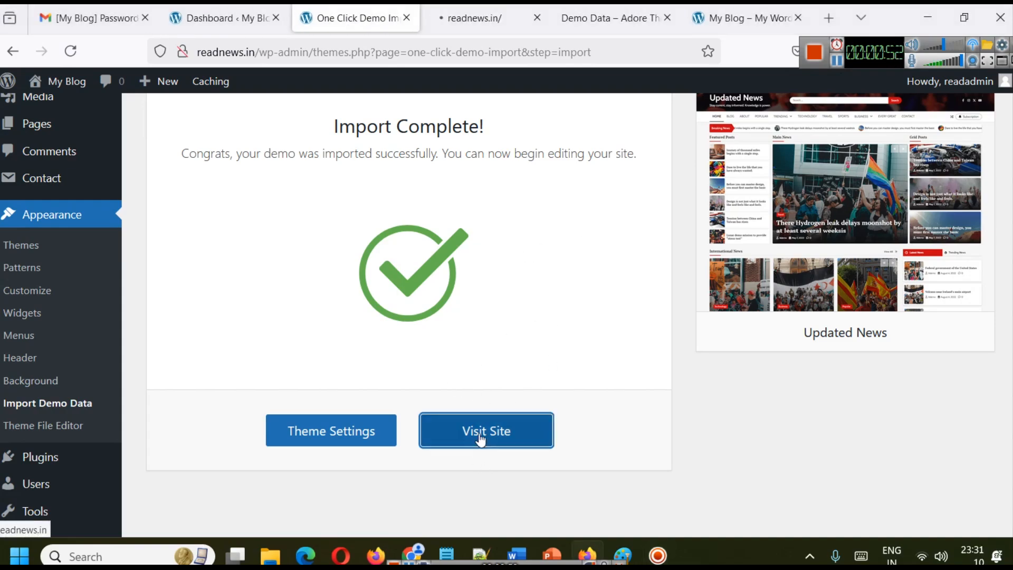
click(497, 16)
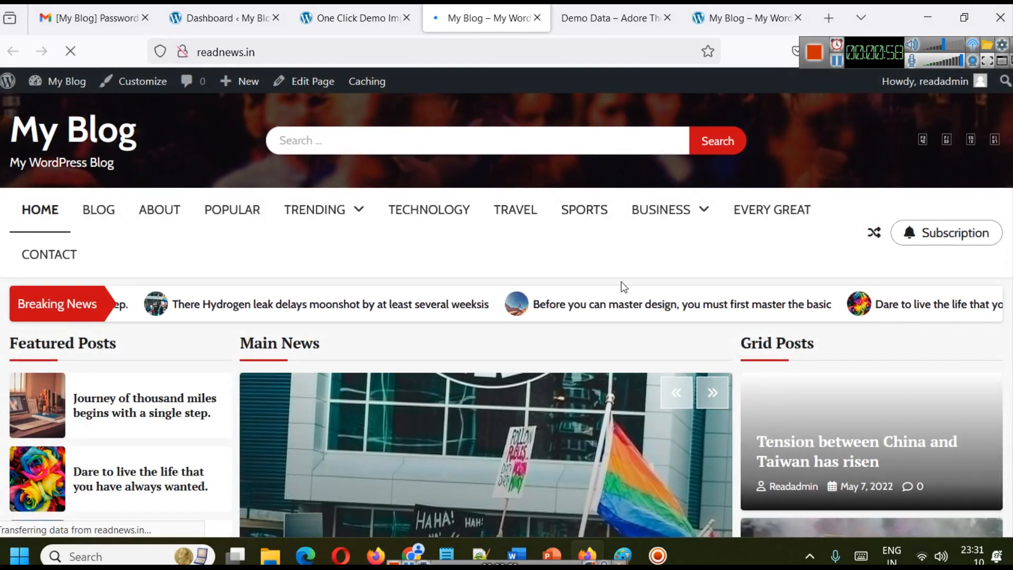
scroll(491, 285, down, 5)
scroll(488, 283, down, 20)
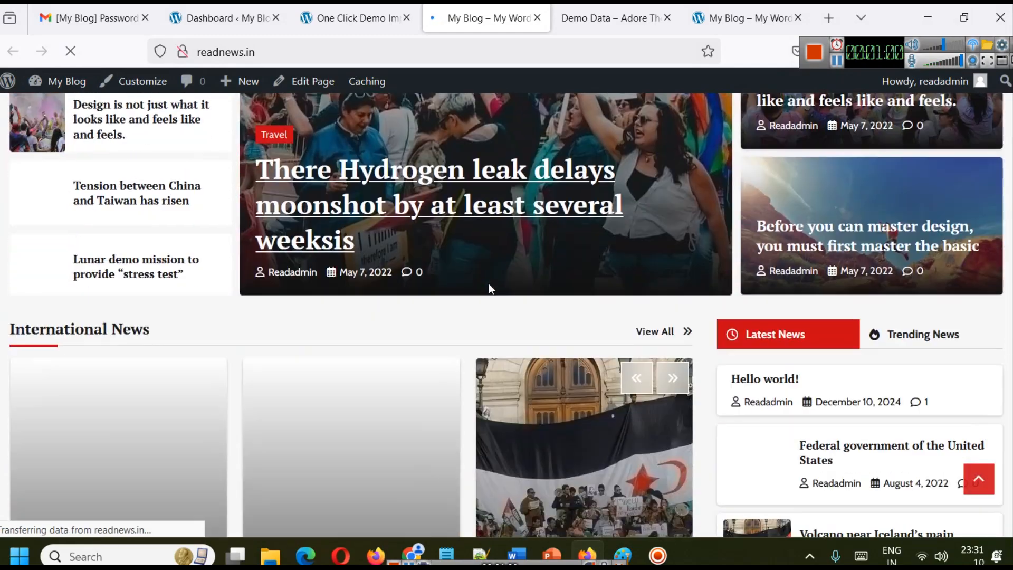
scroll(488, 283, down, 20)
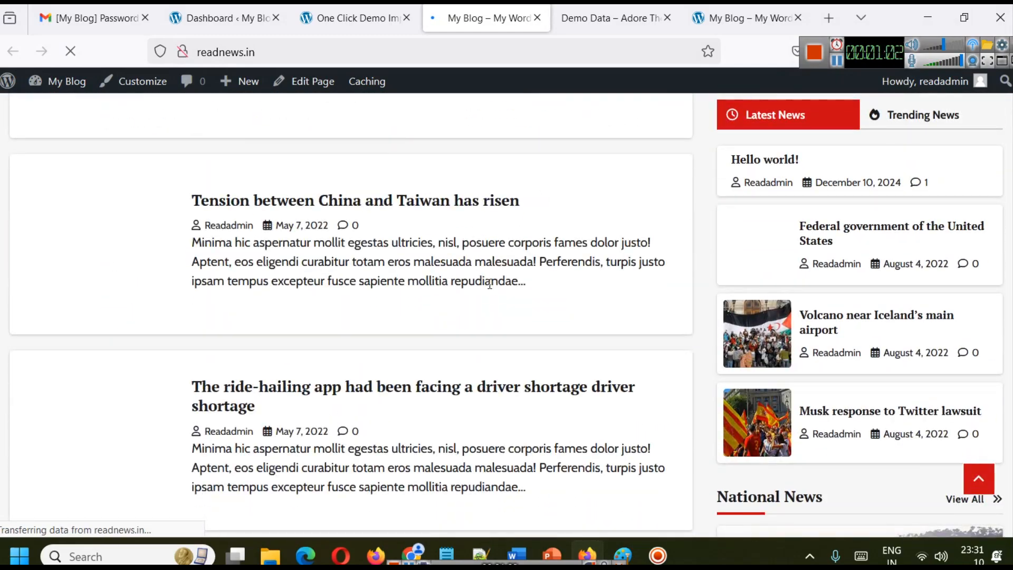
scroll(489, 285, down, 20)
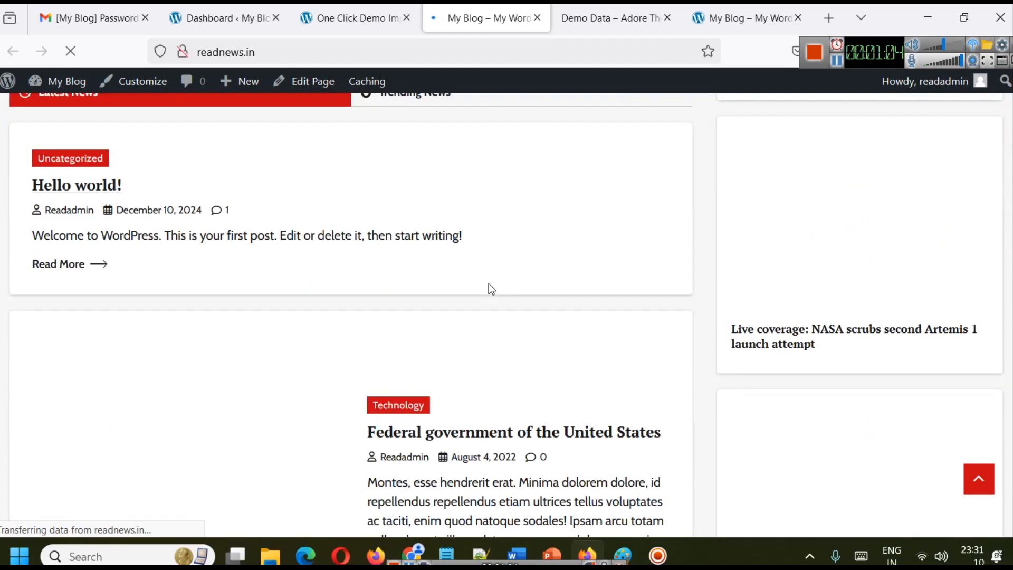
scroll(488, 295, up, 20)
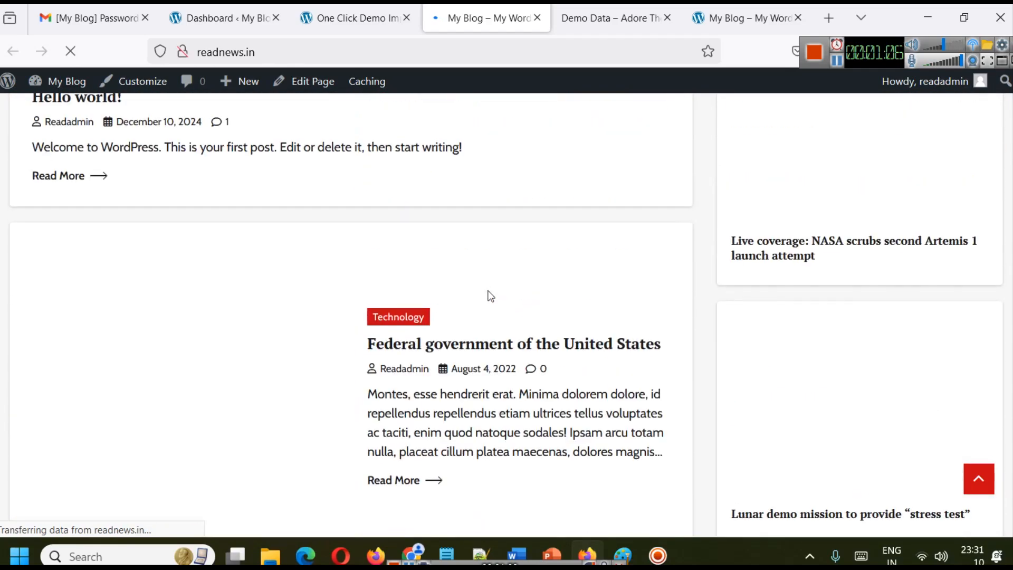
scroll(489, 295, up, 20)
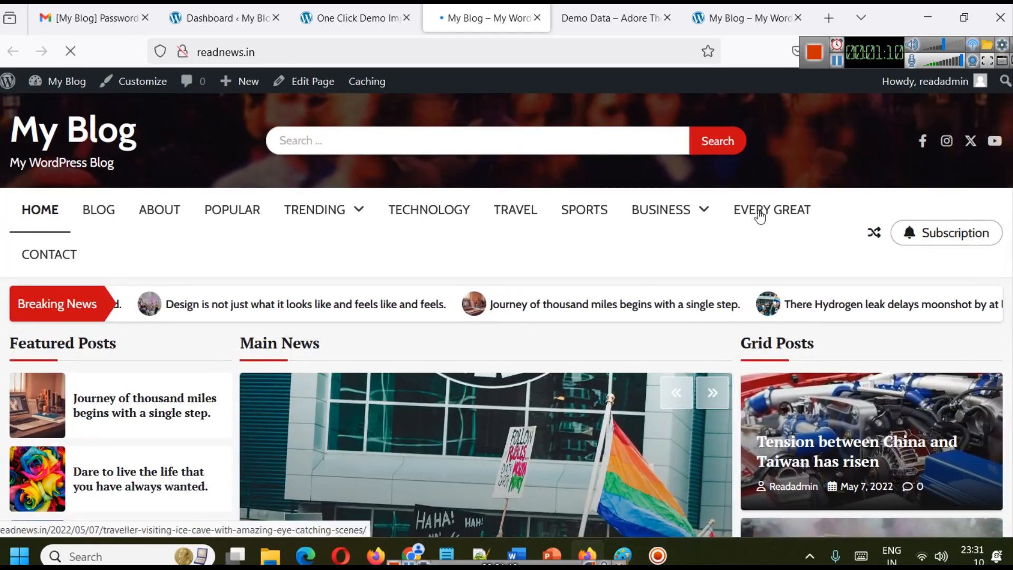
Look over the front page's loaded images and news sections again, and examine the Trending and Business submenus
drag(875, 53, 866, 22)
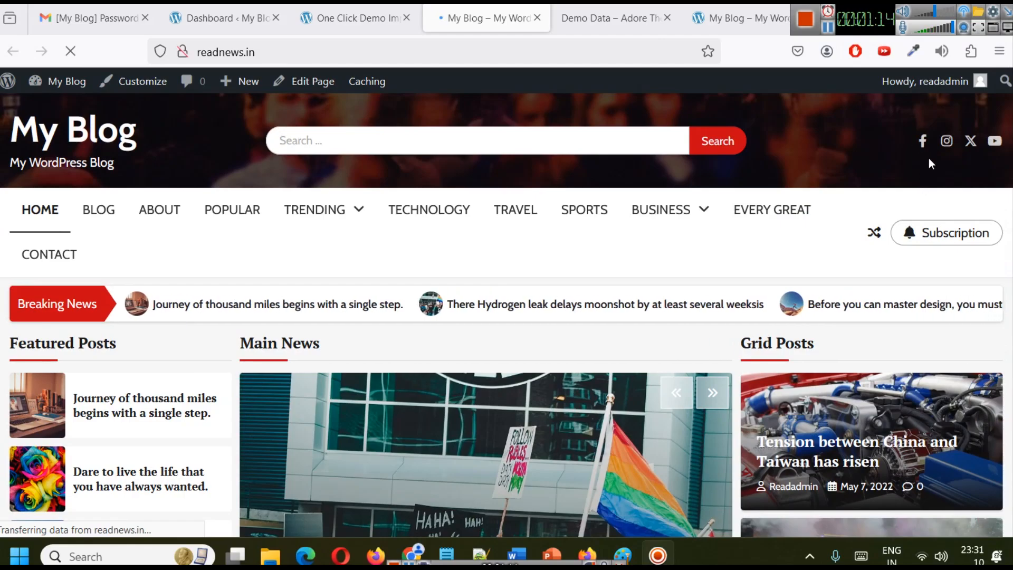
scroll(701, 262, down, 15)
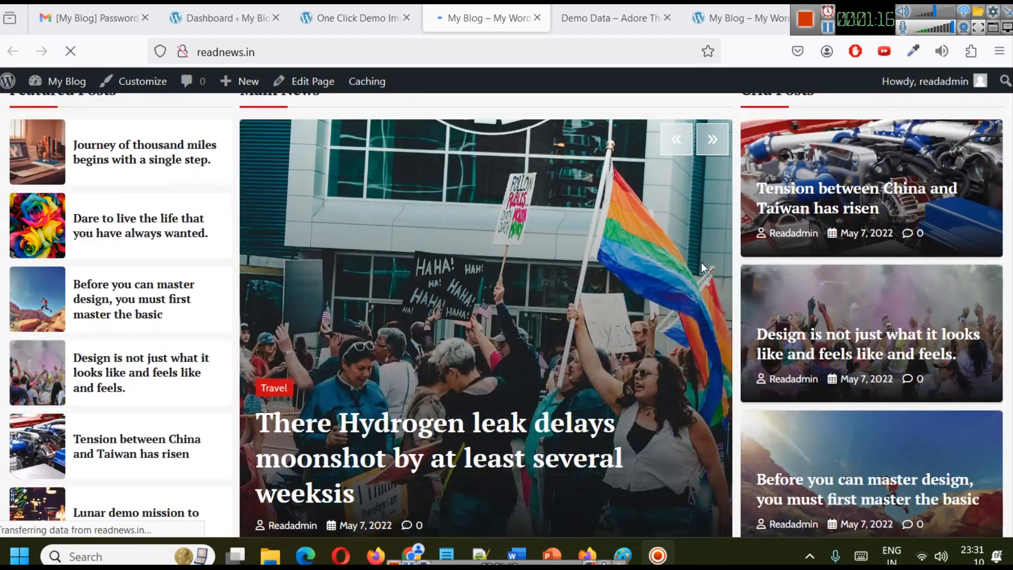
scroll(701, 262, down, 10)
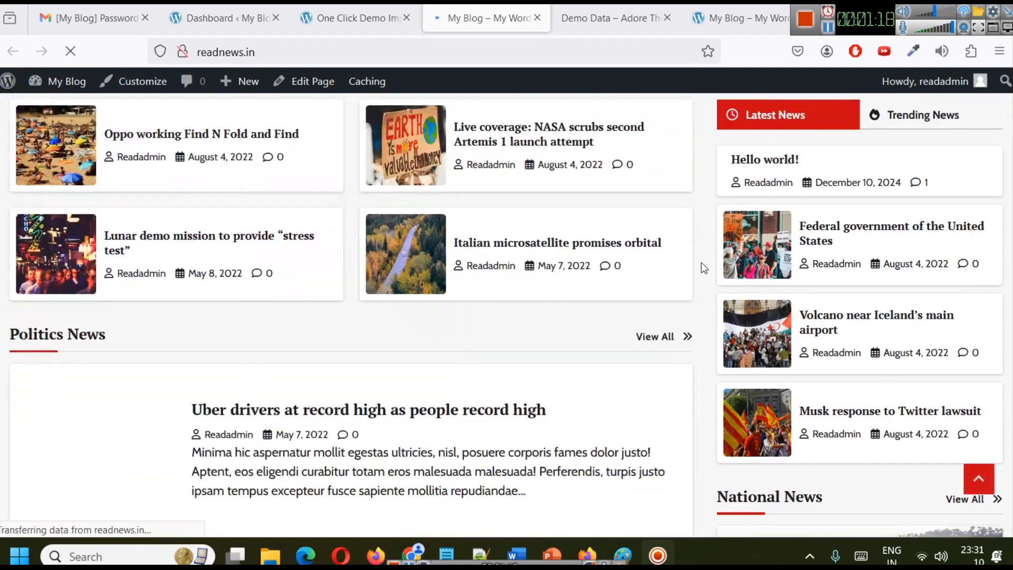
scroll(701, 262, up, 5)
scroll(701, 261, up, 20)
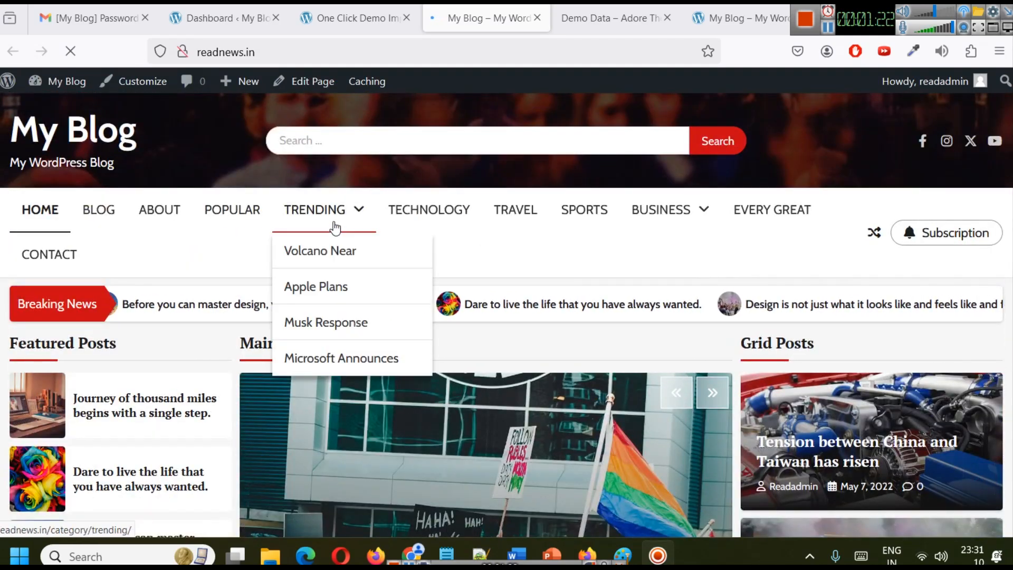
mouse_move(645, 223)
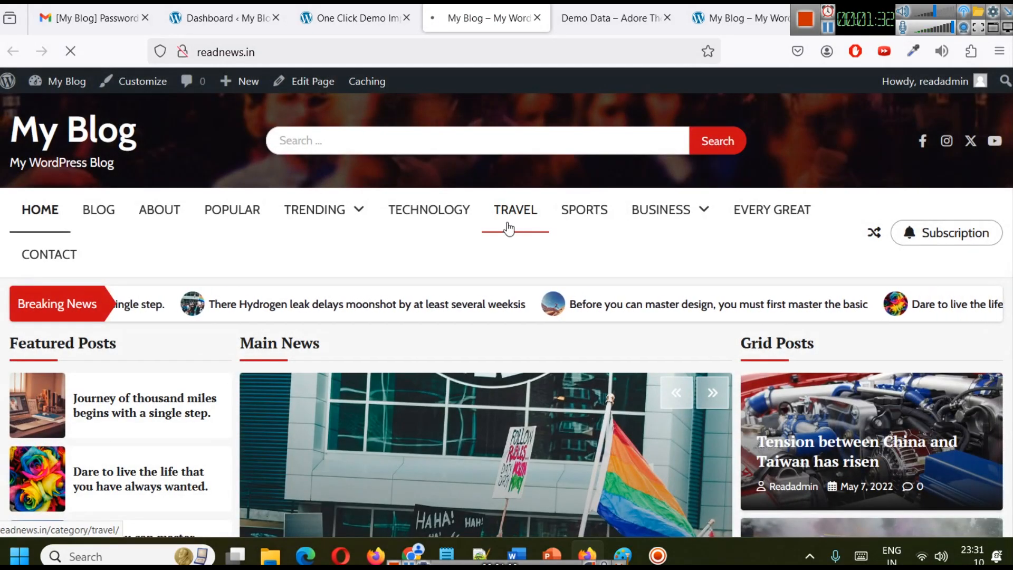
Open a random post from the site header, look it over and view the Trending submenu
click(871, 236)
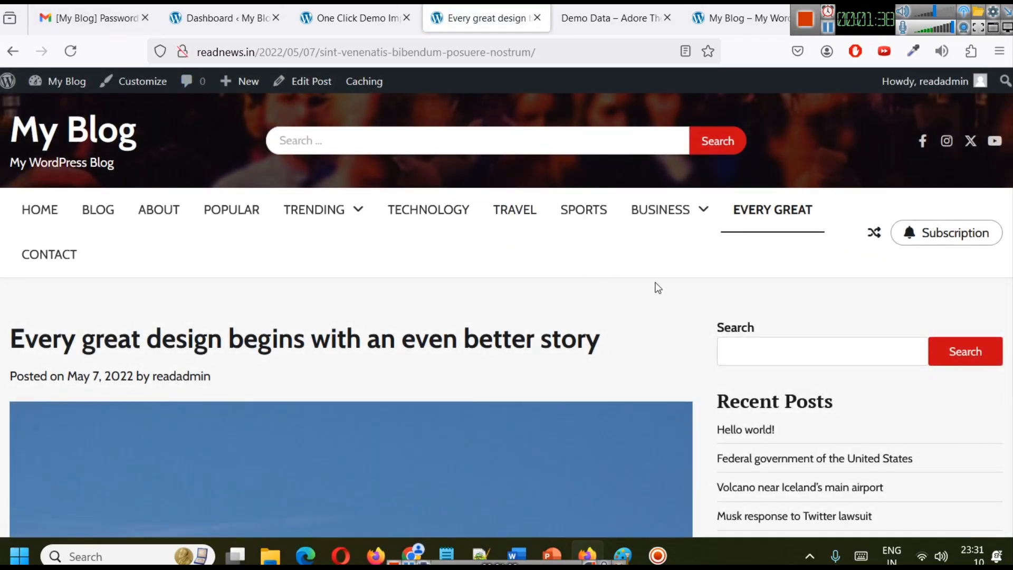
scroll(548, 248, down, 5)
scroll(464, 213, up, 5)
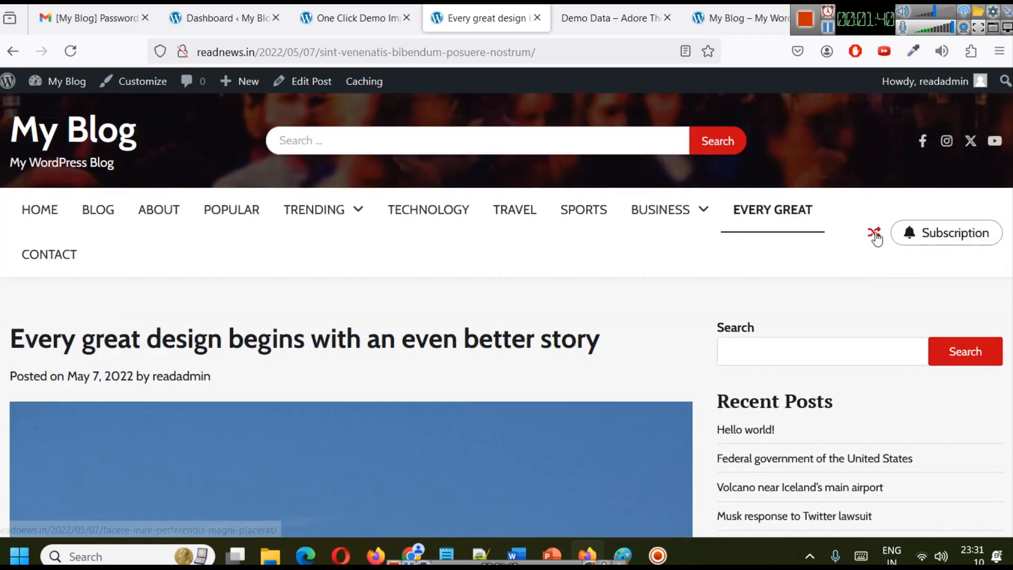
mouse_move(289, 238)
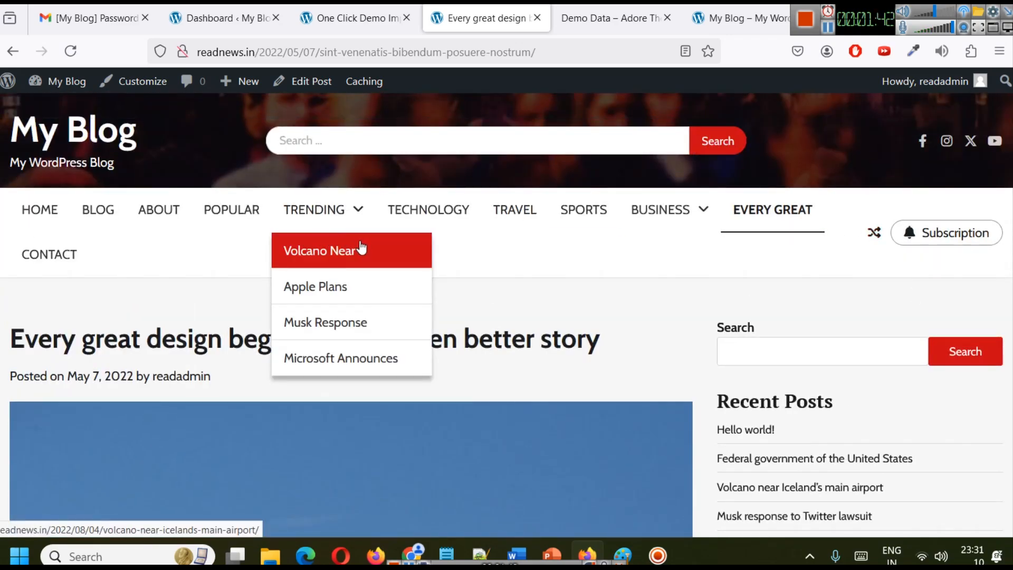
Go to the site's posts list in the admin dashboard and move the "Hello world!" post to the trash
mouse_move(76, 92)
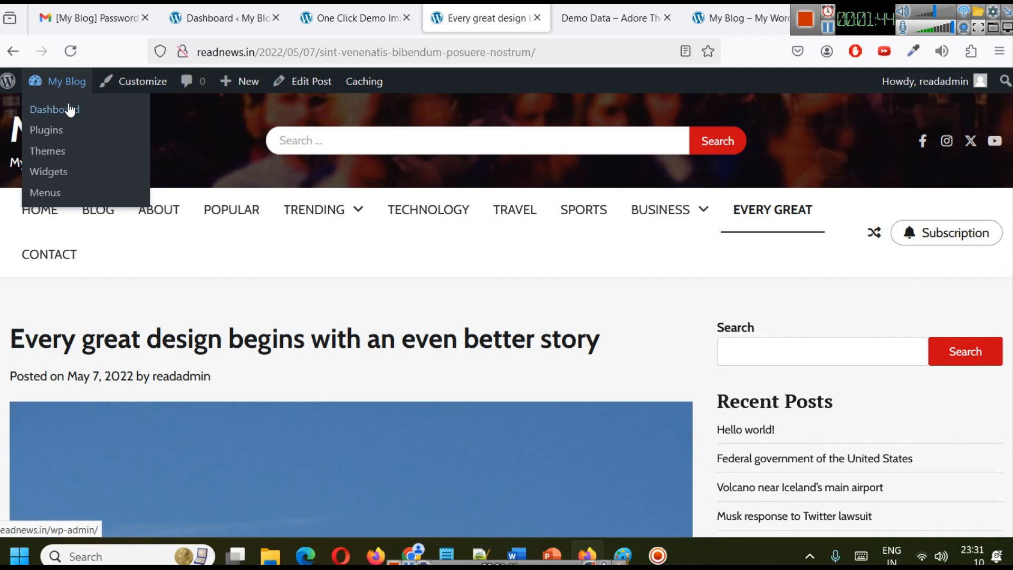
click(70, 110)
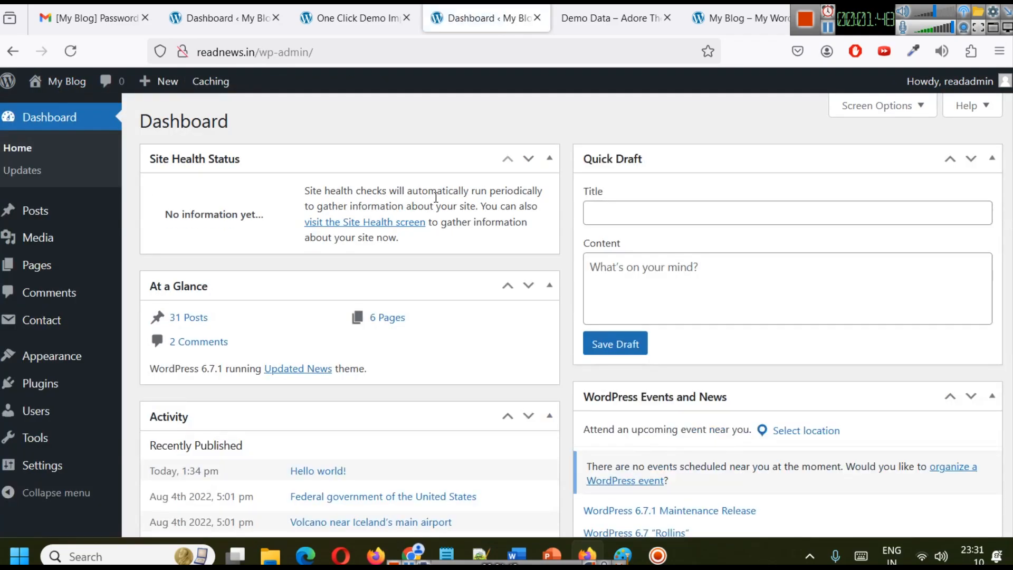
click(57, 209)
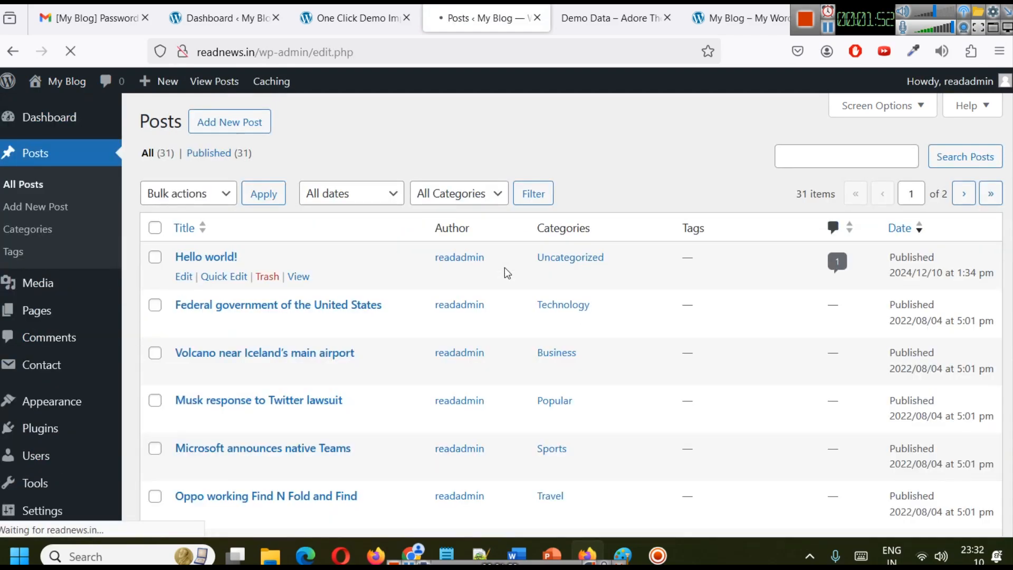
click(268, 276)
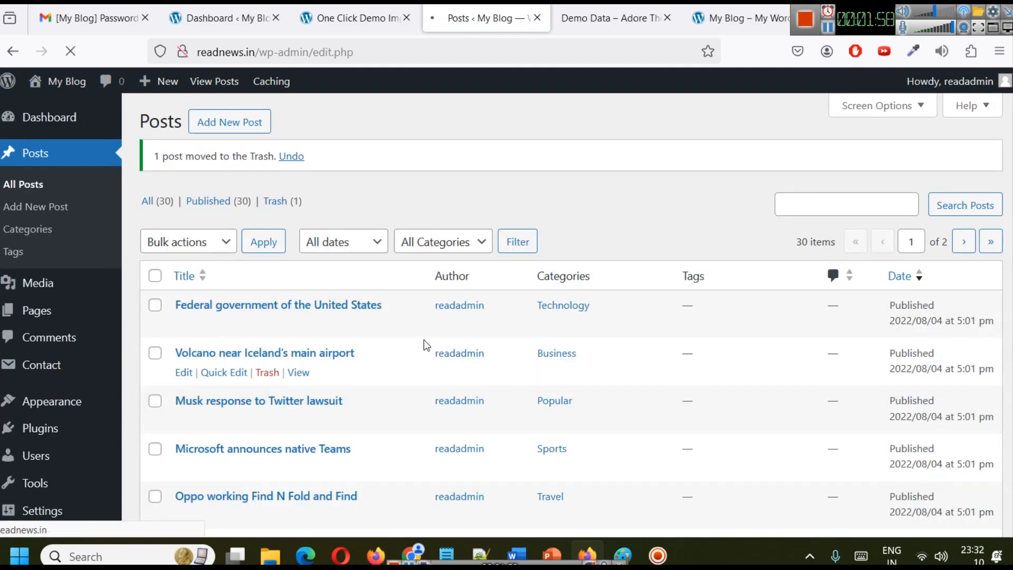
Look through the imported posts, open "Federal government of the United States" for editing and dismiss the block editor welcome guide
scroll(416, 327, down, 10)
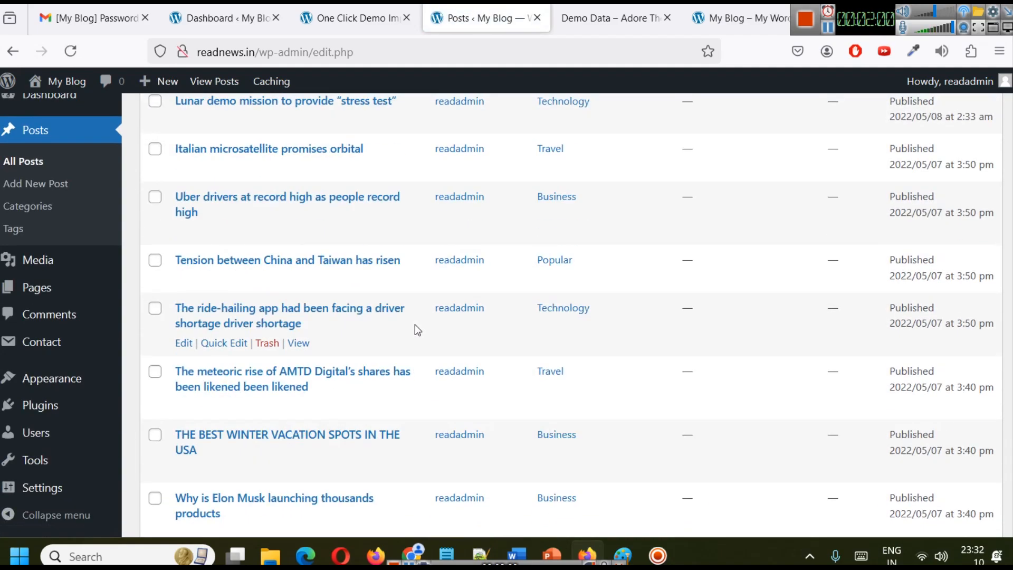
scroll(414, 325, down, 8)
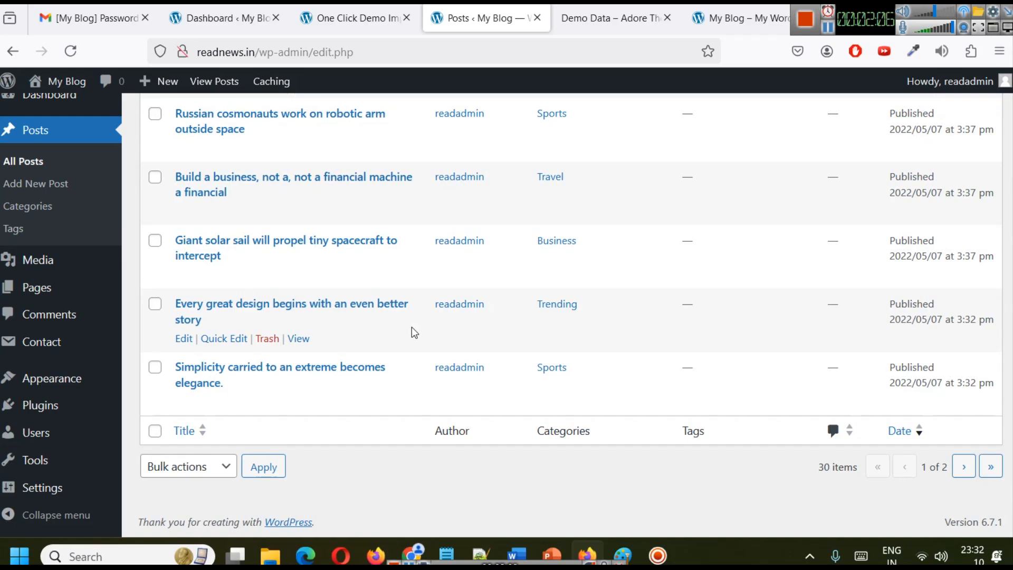
scroll(415, 328, up, 15)
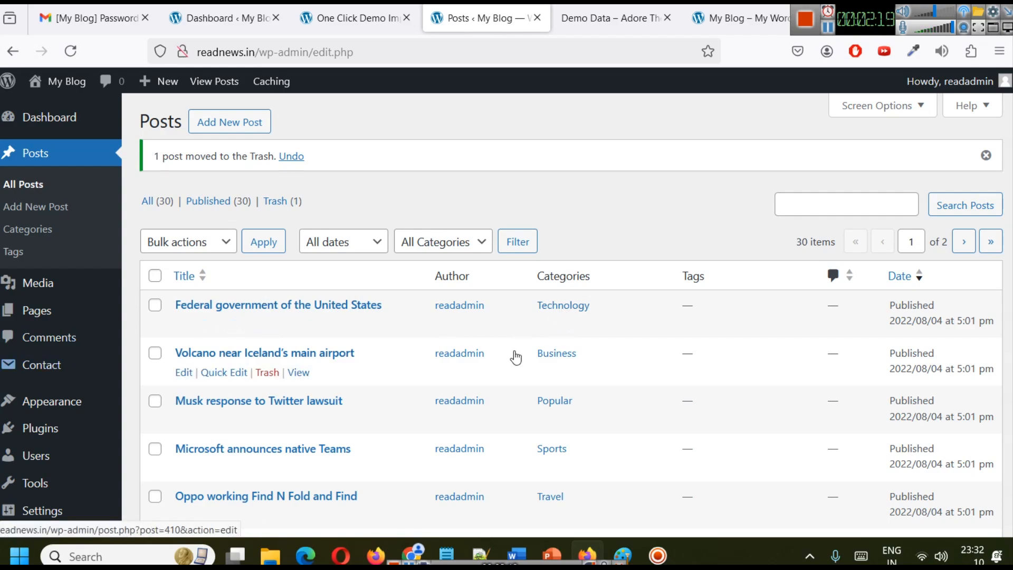
click(185, 325)
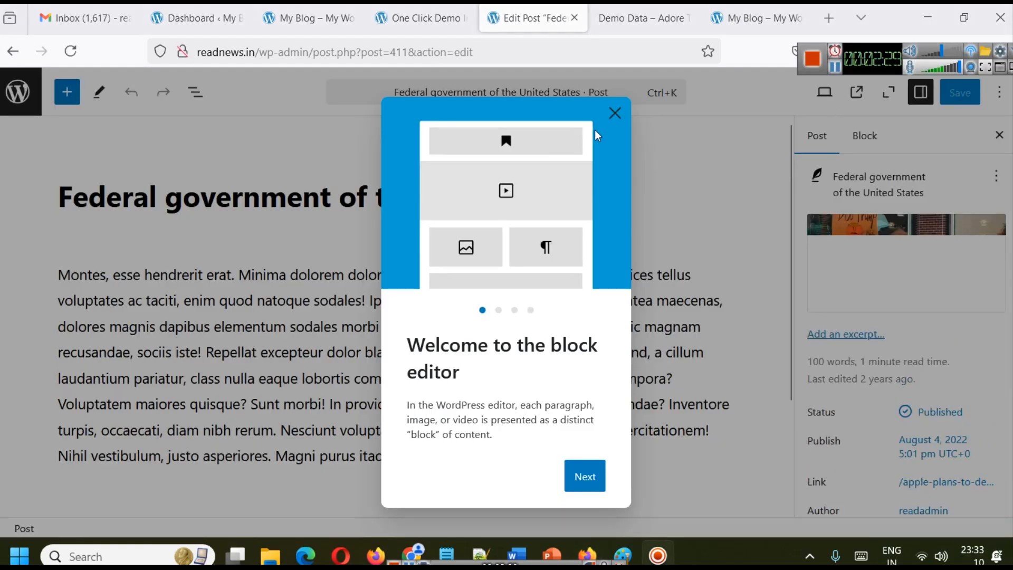
click(616, 114)
Replace the post title with "Wordpress latest version is 6.7.1"
triple_click(410, 201)
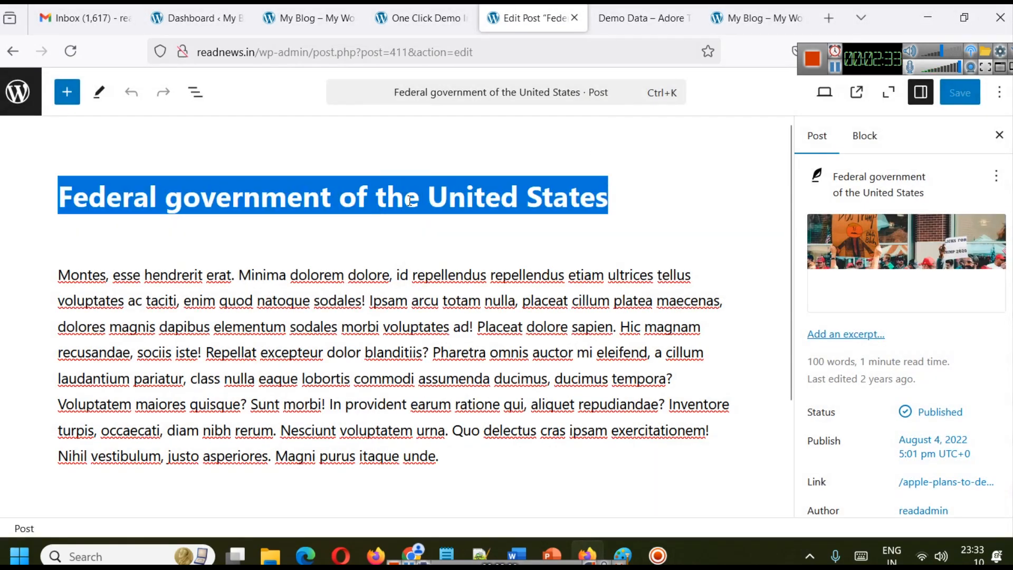
text(Wordpre)
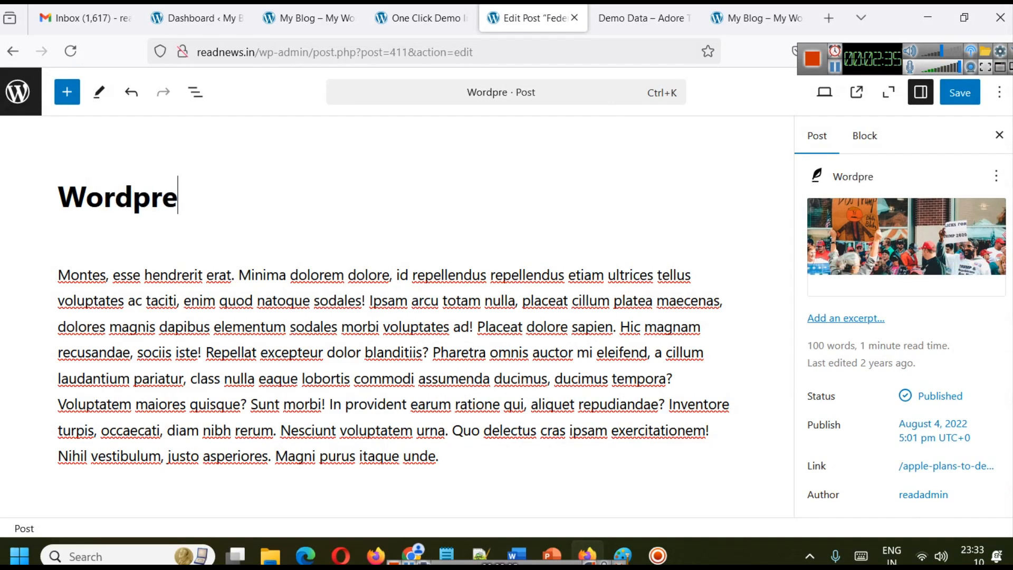
text(ss latest ve)
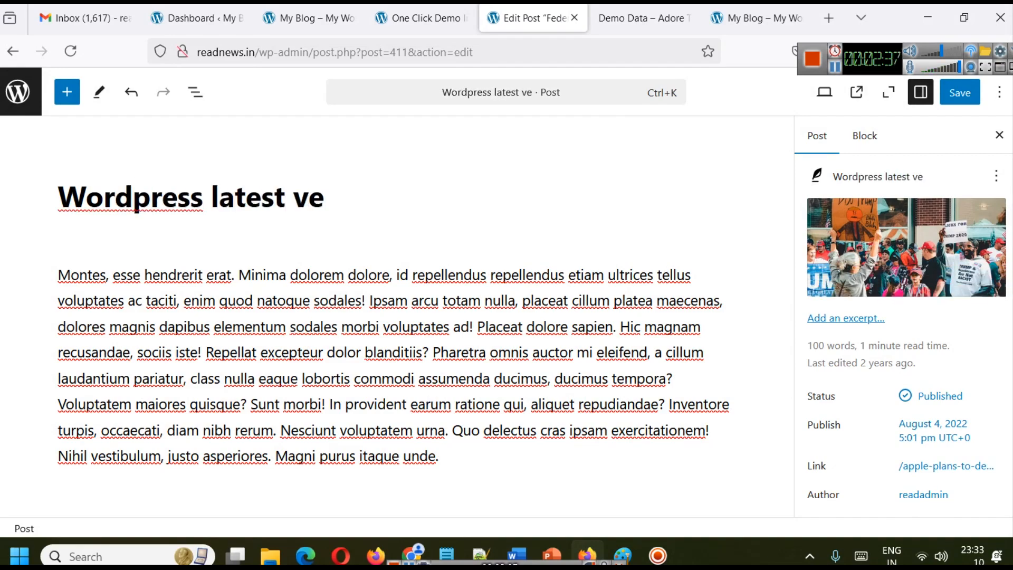
text(rsion is )
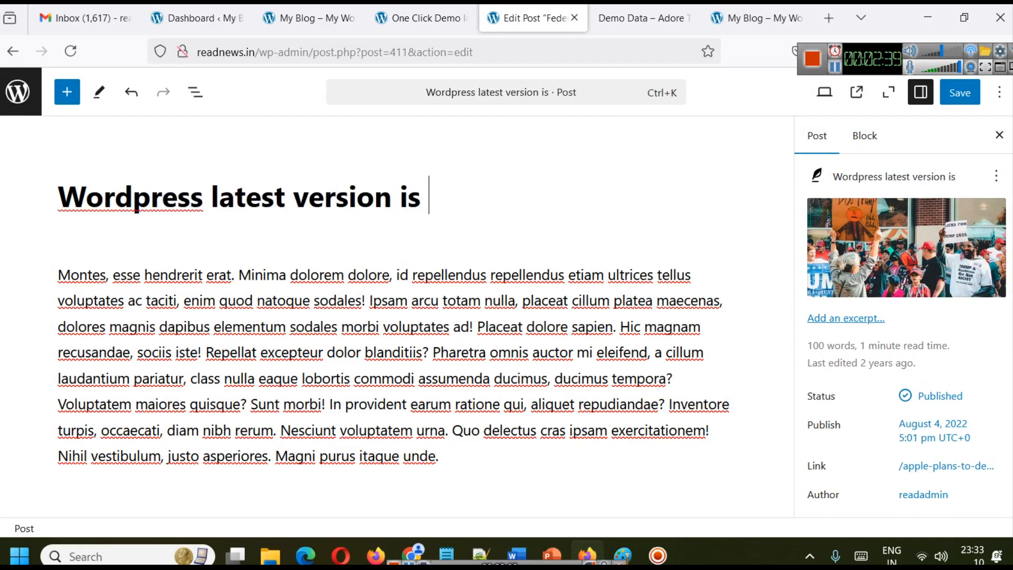
text(6.7.1)
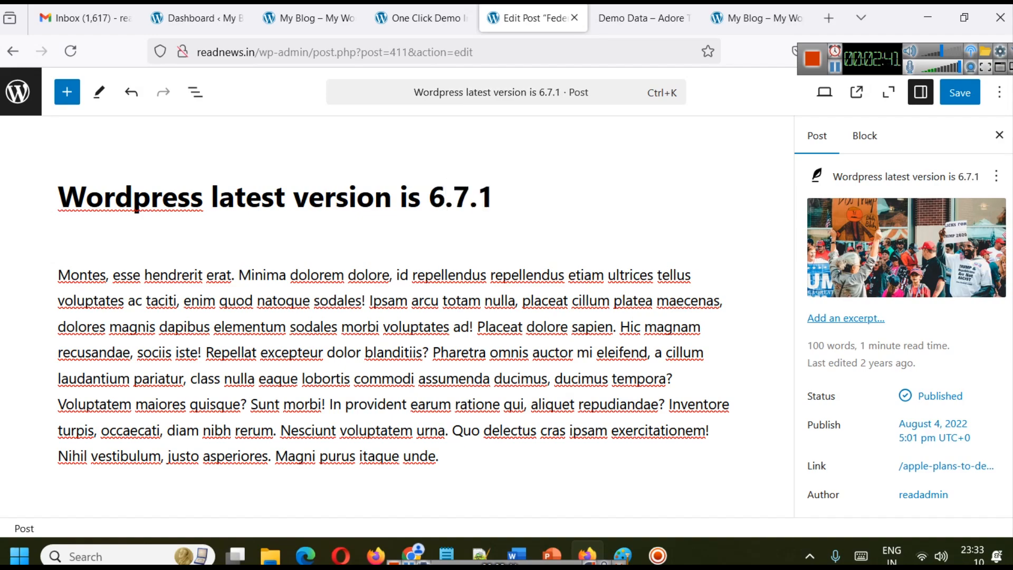
Clear the old "apple-plans" URL slug in the post's link settings so it is regenerated from the new title
click(348, 302)
scroll(472, 293, down, 3)
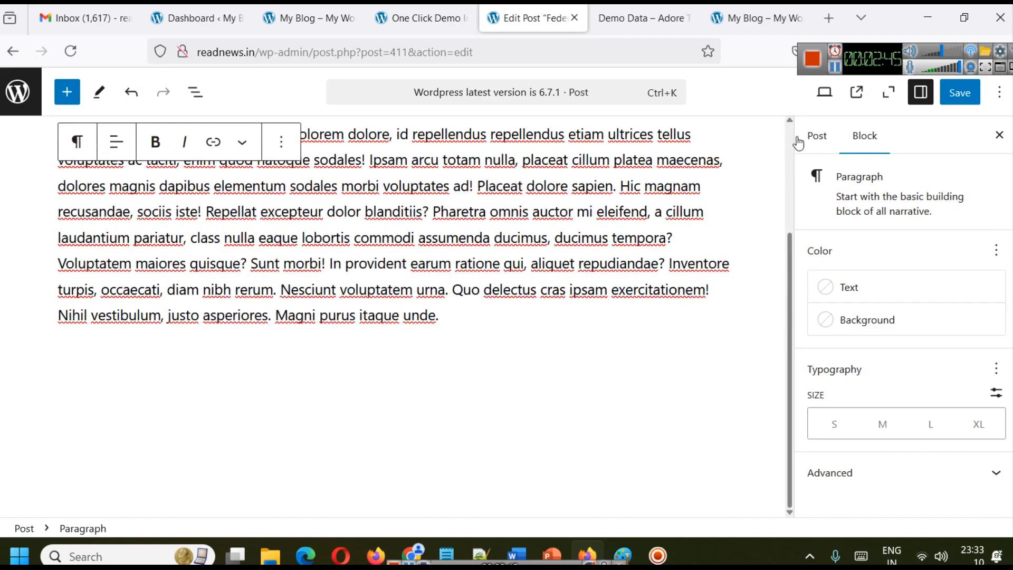
click(817, 135)
scroll(905, 332, down, 3)
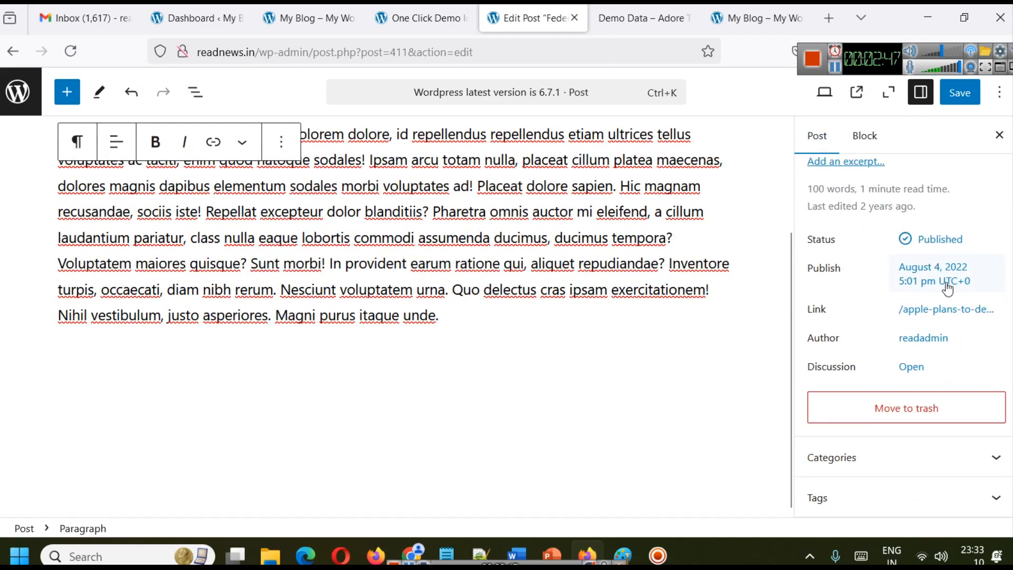
click(948, 312)
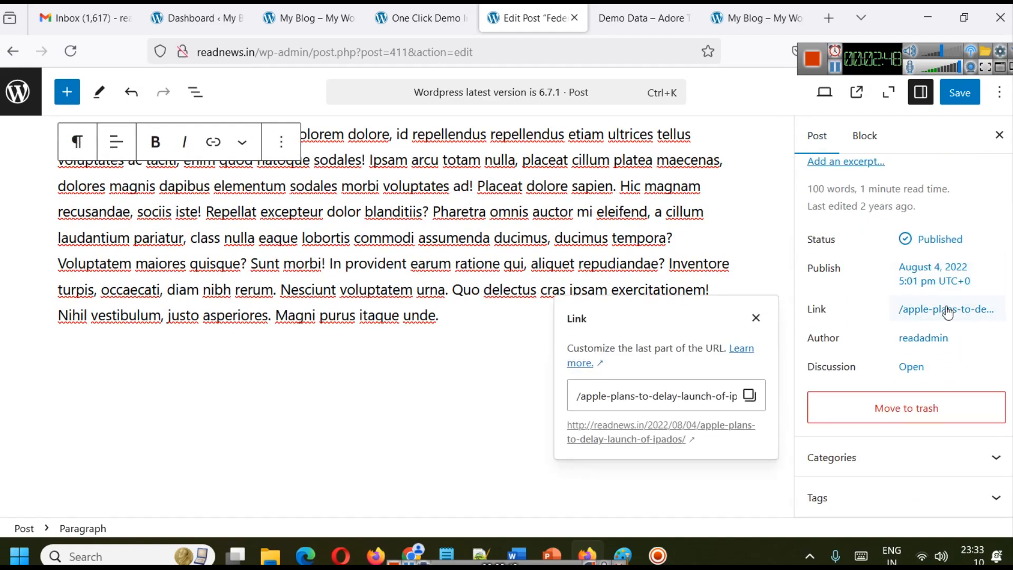
scroll(343, 185, up, 3)
click(679, 391)
key(ctrl+a)
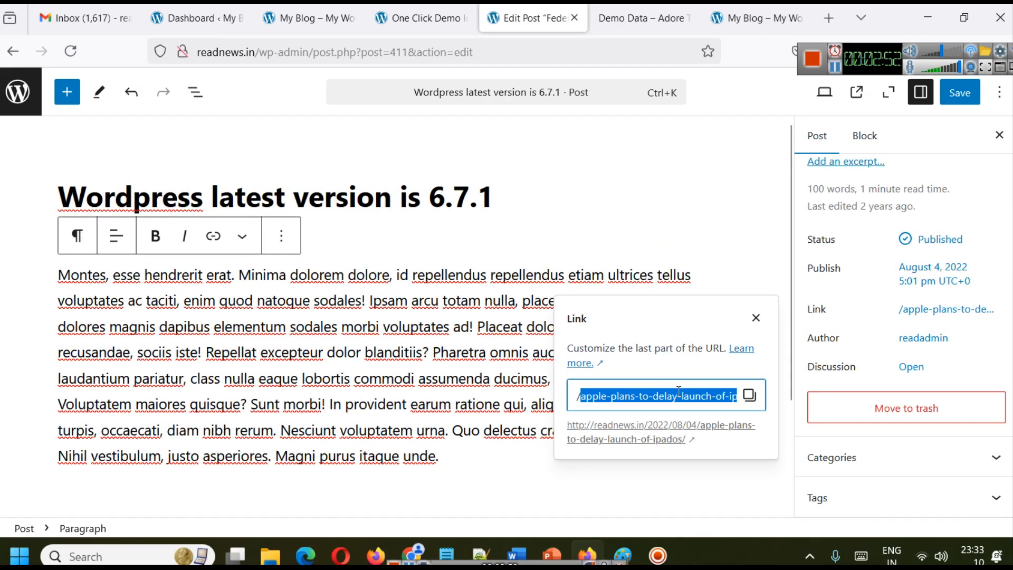
text(w)
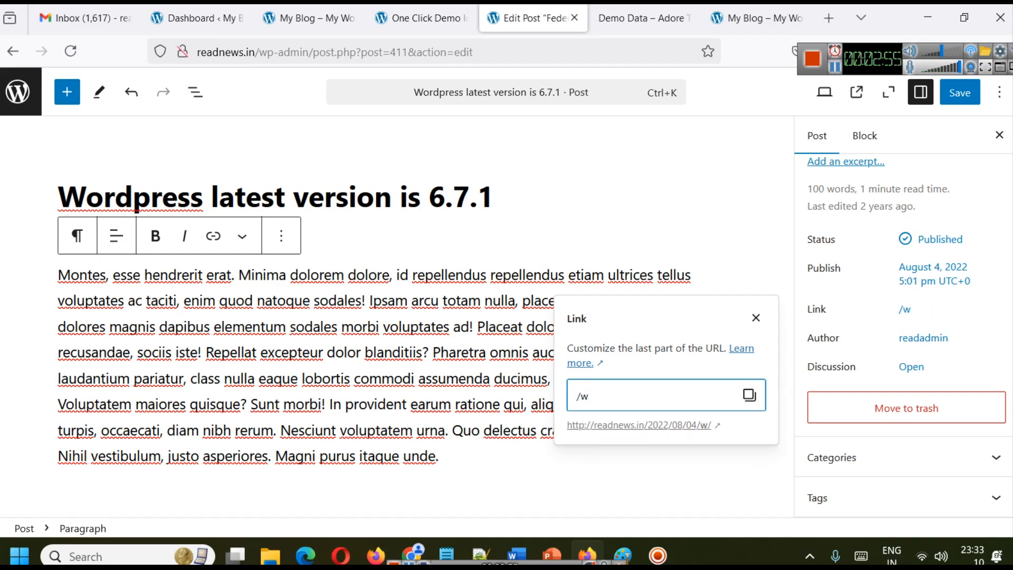
key(BackSpace)
triple_click(383, 189)
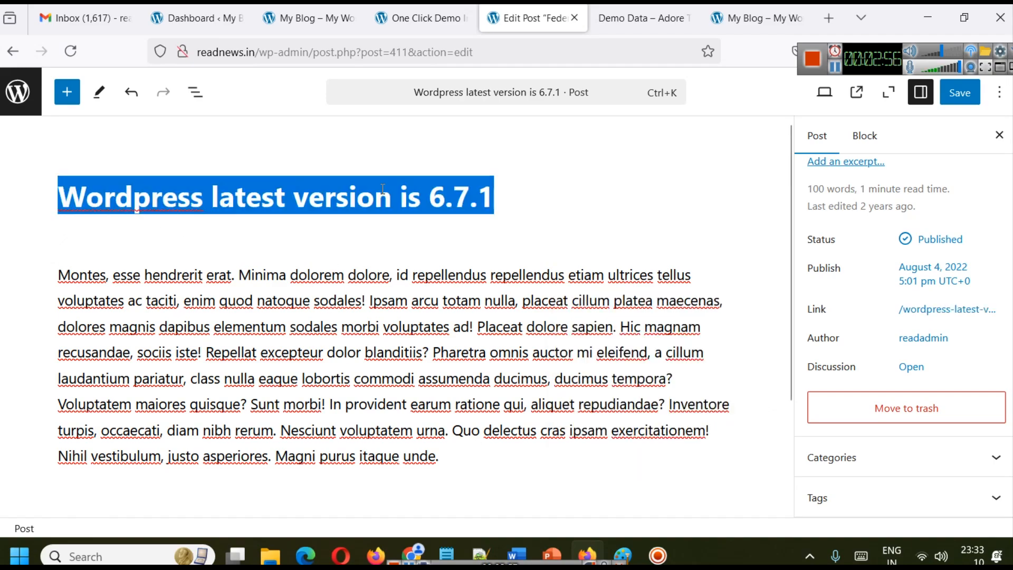
Reopen the post's link settings, check the URL slug and close them
click(951, 312)
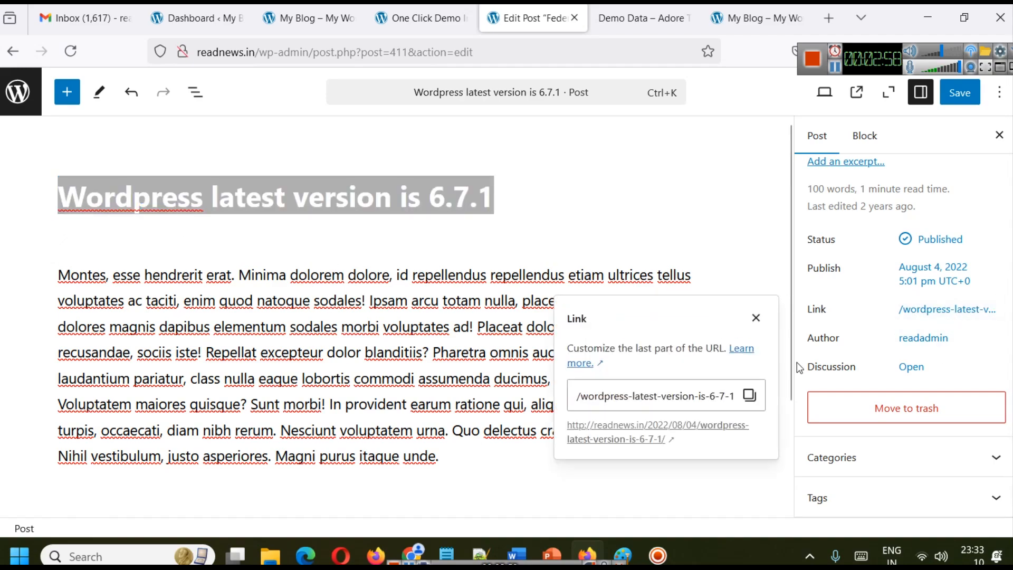
click(687, 395)
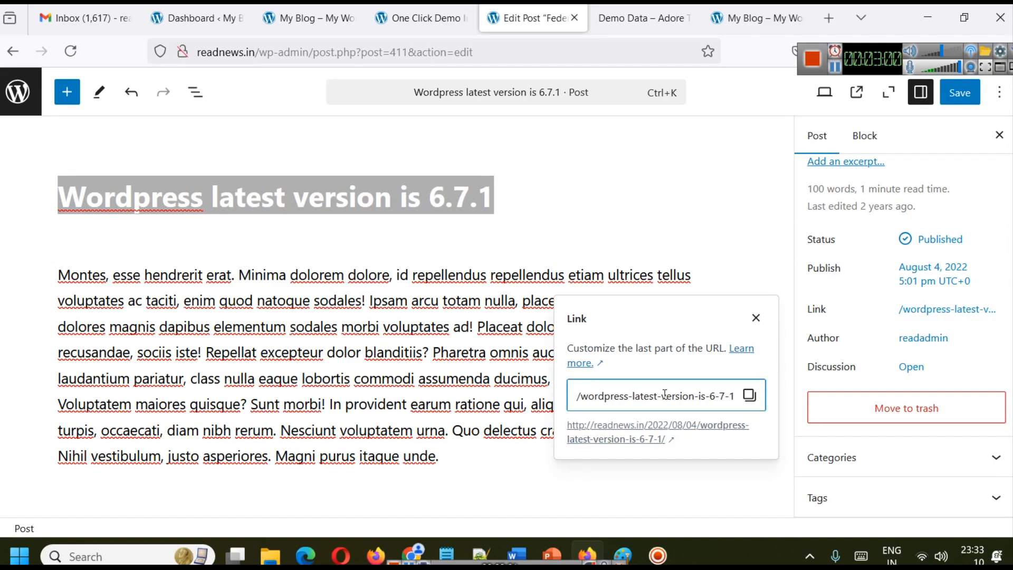
click(623, 240)
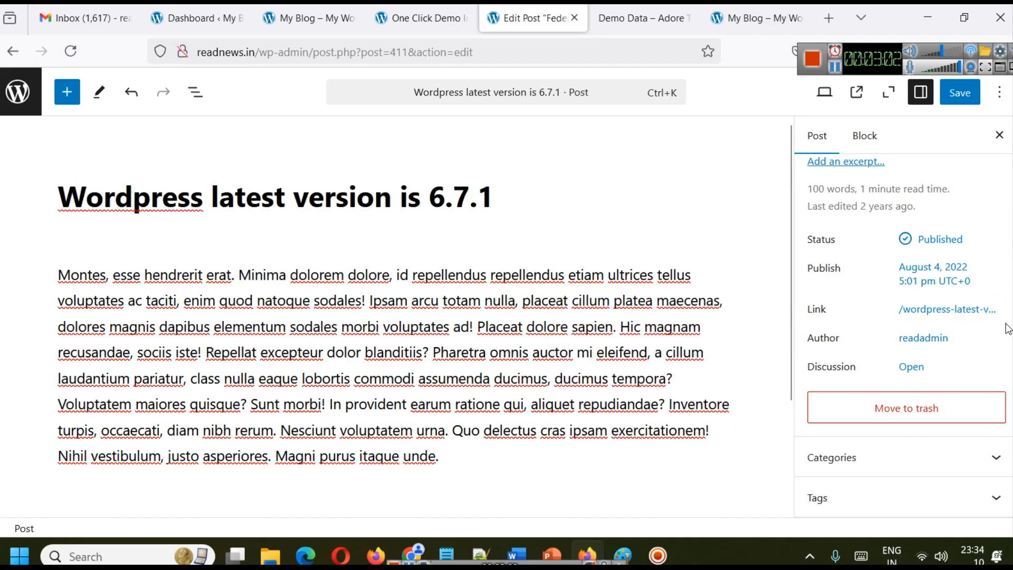
Review the post's category and tag settings, keeping Technology selected, and save the post
click(921, 457)
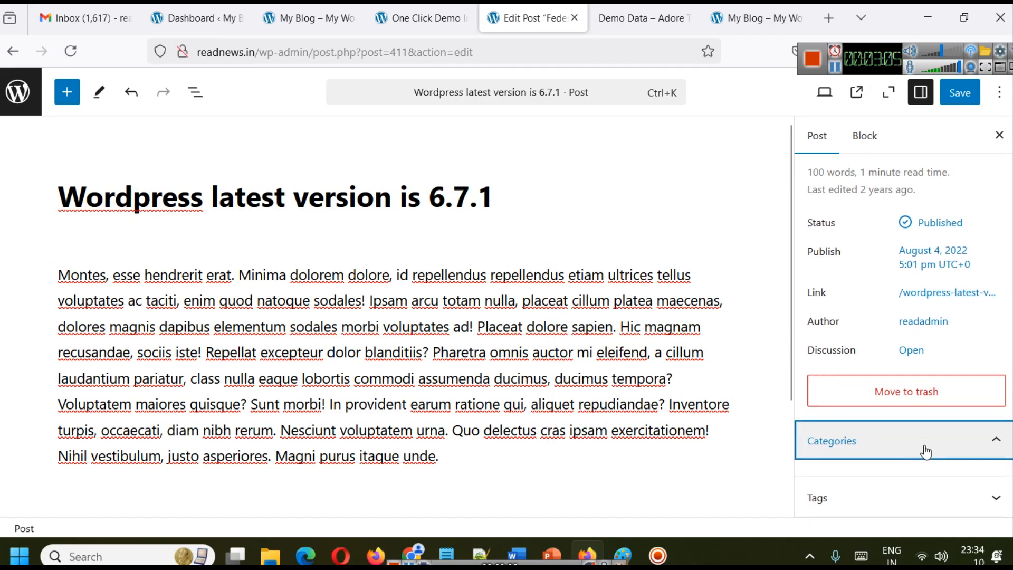
scroll(967, 482, down, 3)
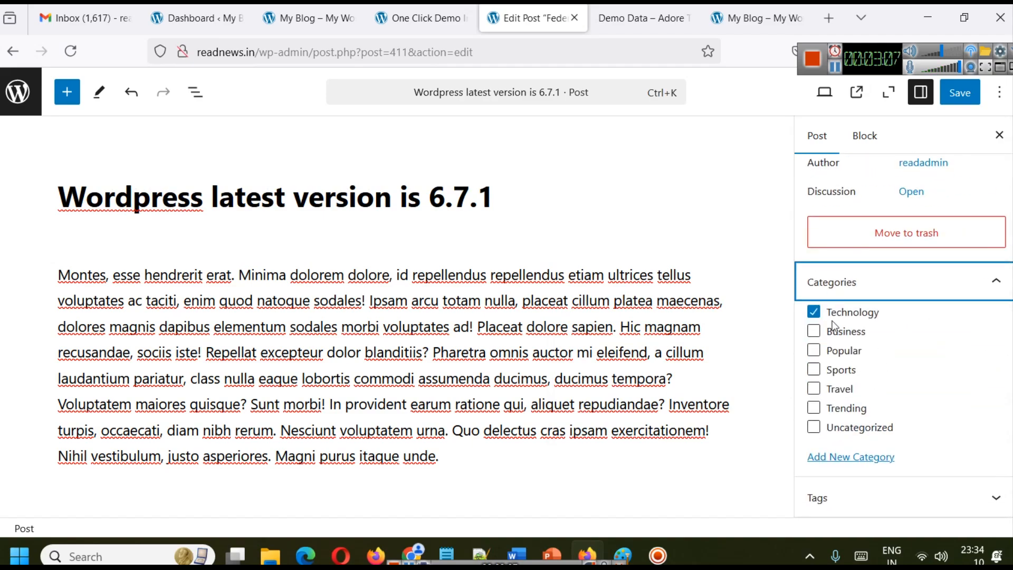
click(824, 499)
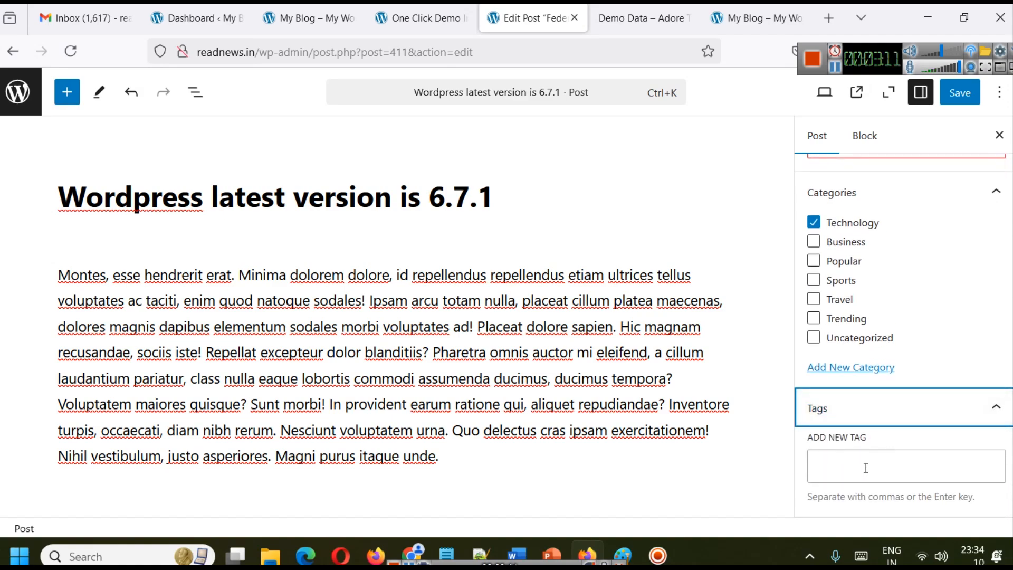
scroll(881, 407, up, 10)
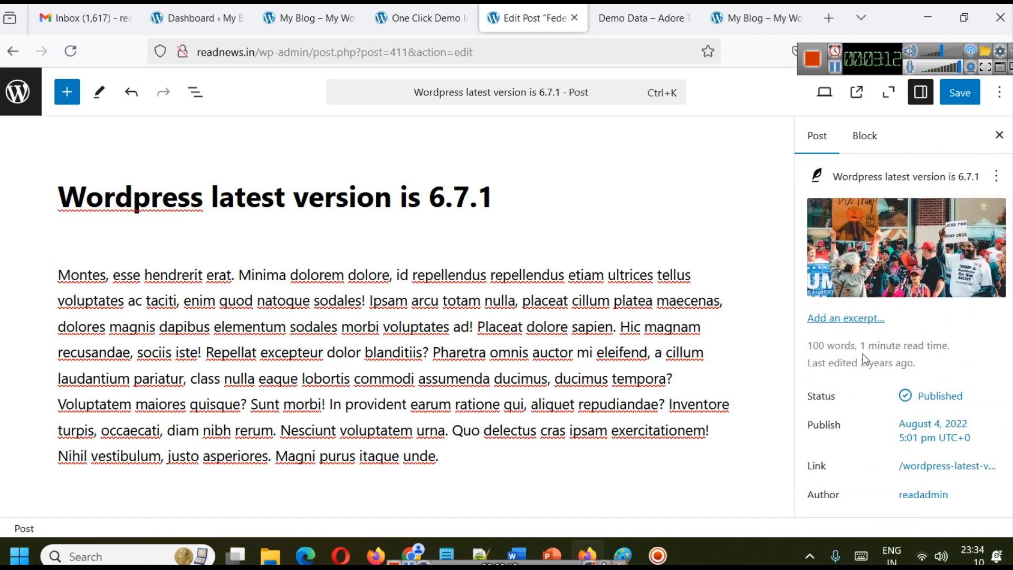
scroll(862, 353, down, 2)
click(963, 97)
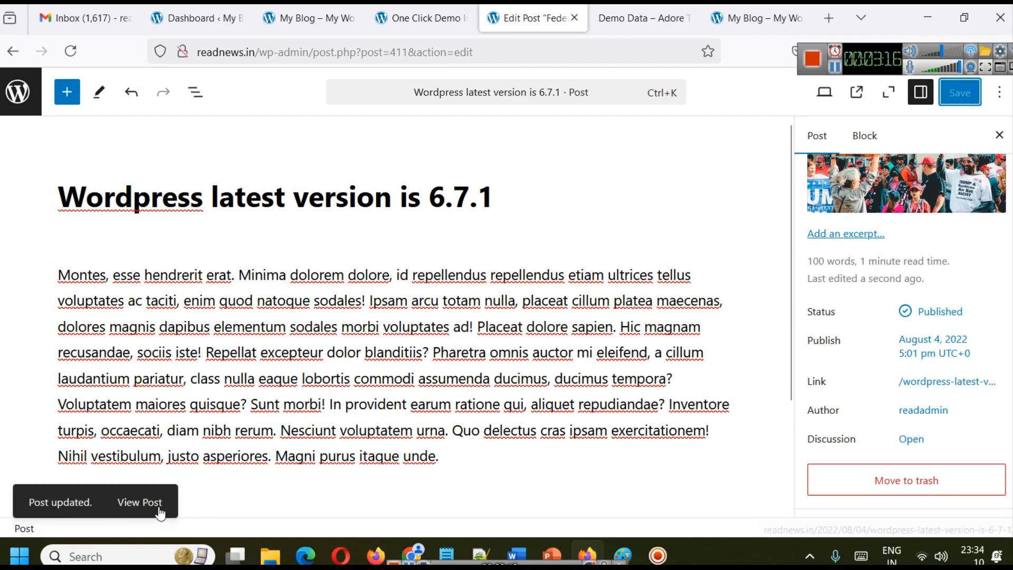
View the updated post on the live site in its own tab and look it over
click(160, 512)
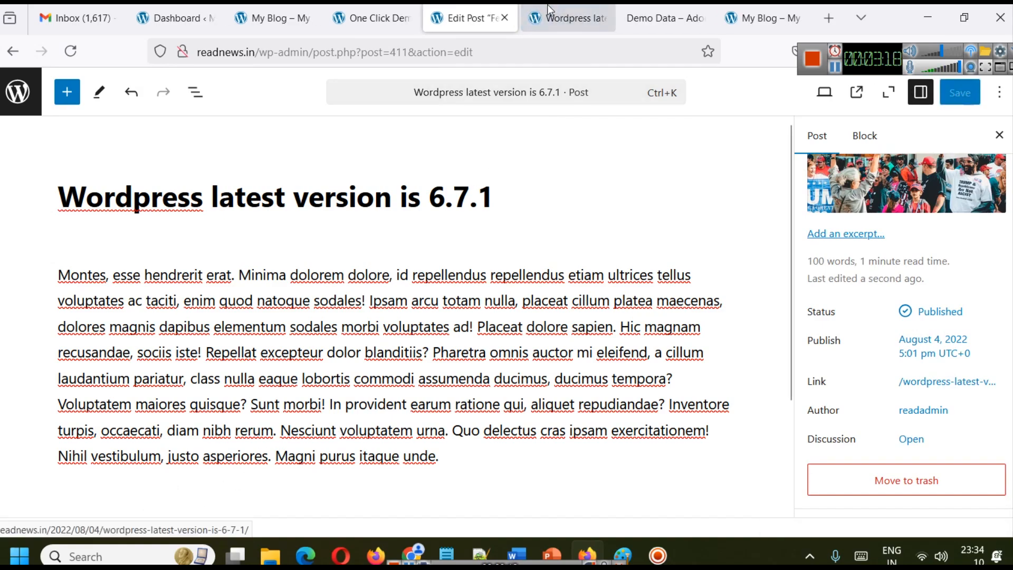
click(549, 10)
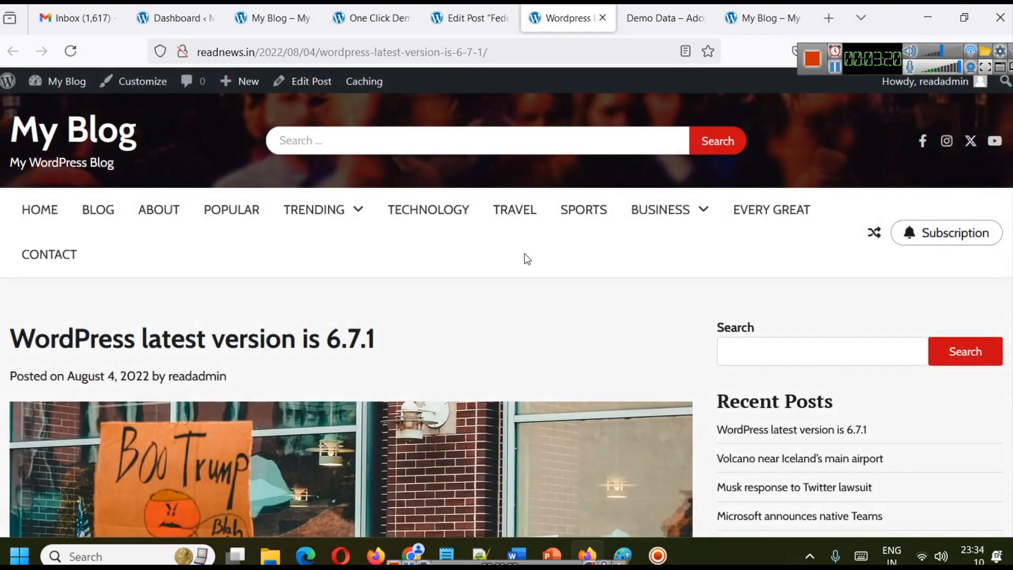
scroll(524, 253, down, 7)
Return to the post editor, view the media library for replacing the featured image, and close it without choosing another image
click(464, 17)
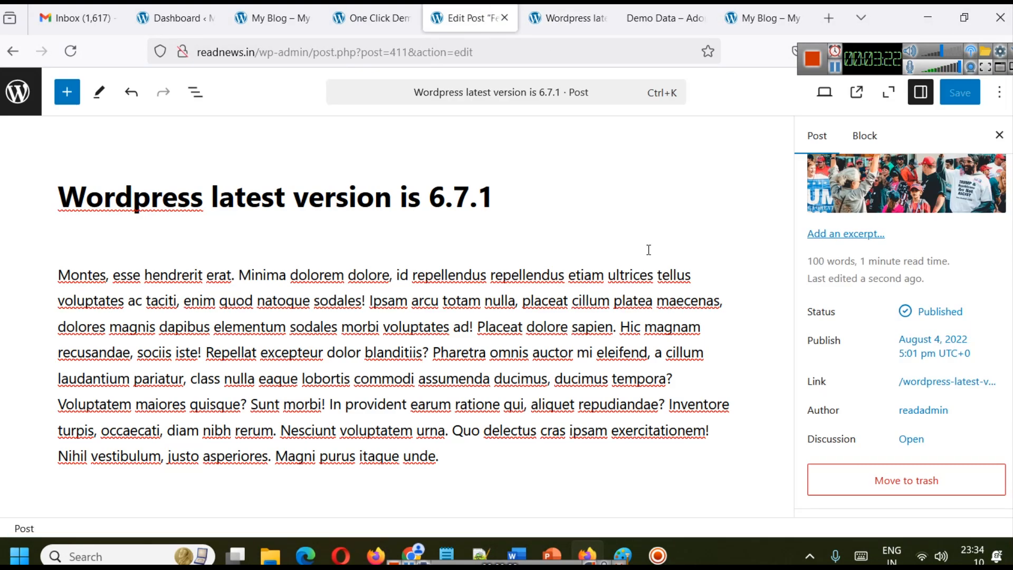
scroll(869, 261, up, 2)
mouse_move(875, 285)
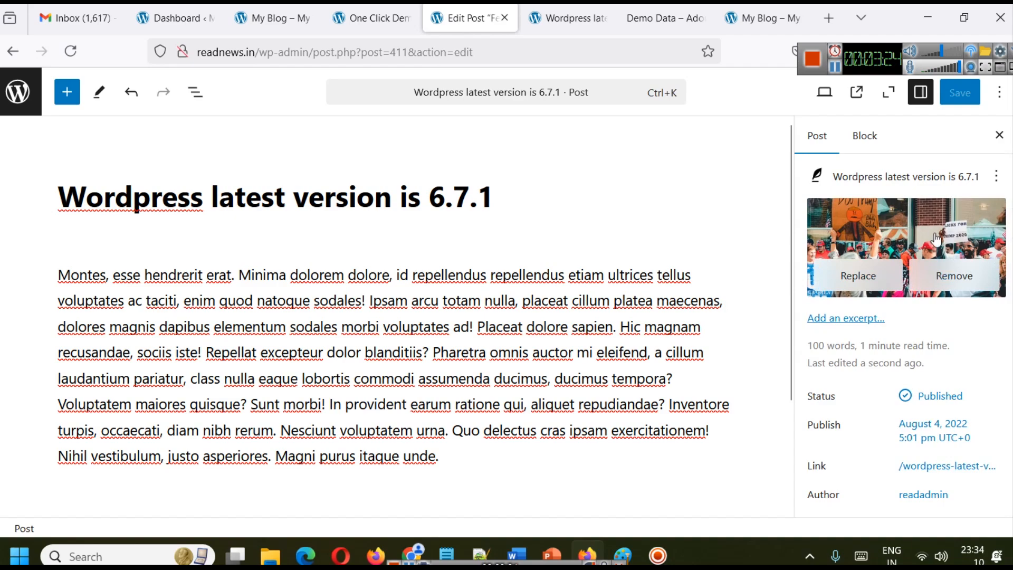
click(875, 281)
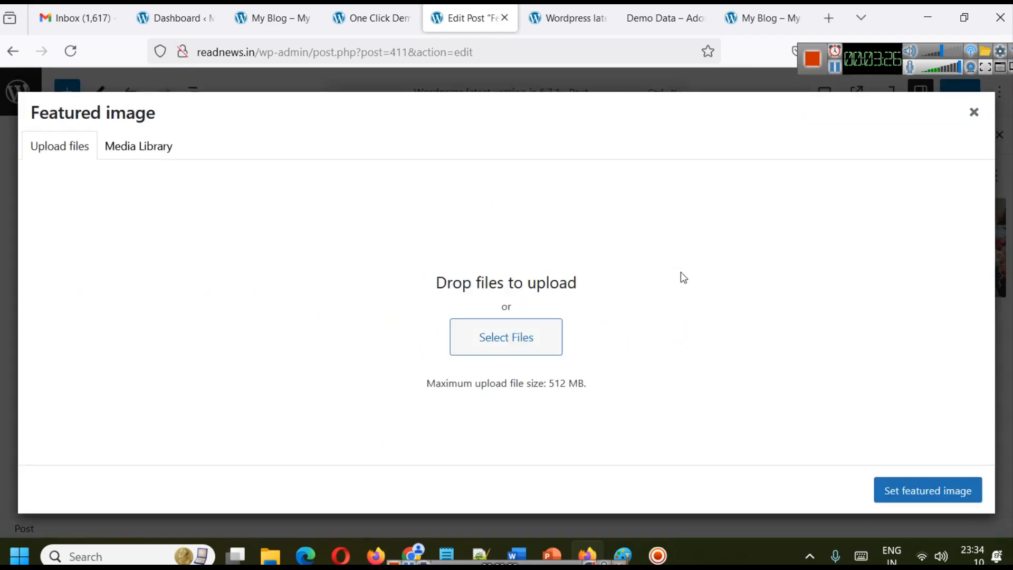
click(163, 151)
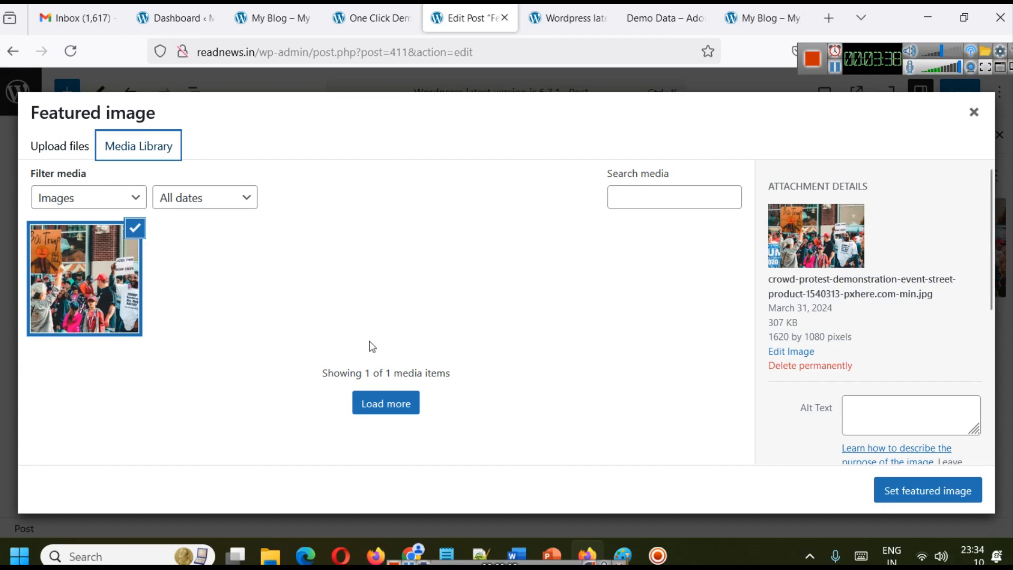
click(974, 112)
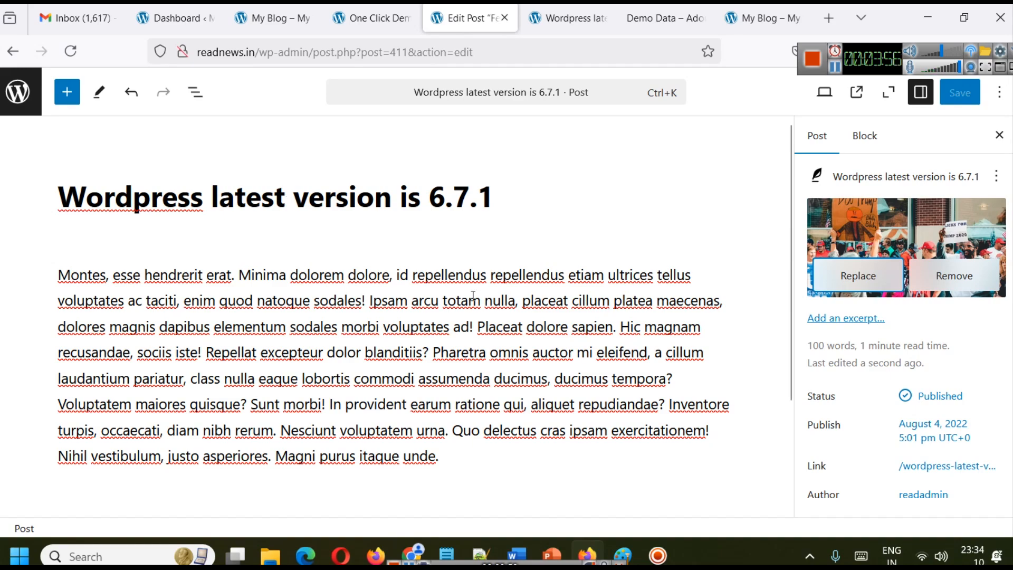
Insert a YouTube Embed block below the post's body paragraph
scroll(478, 306, down, 3)
click(489, 314)
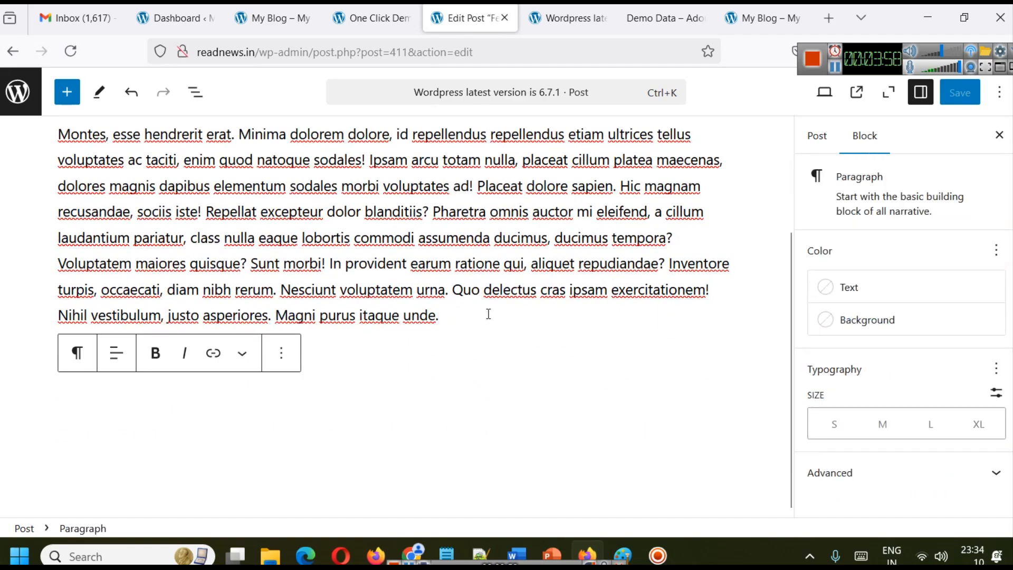
key(Return)
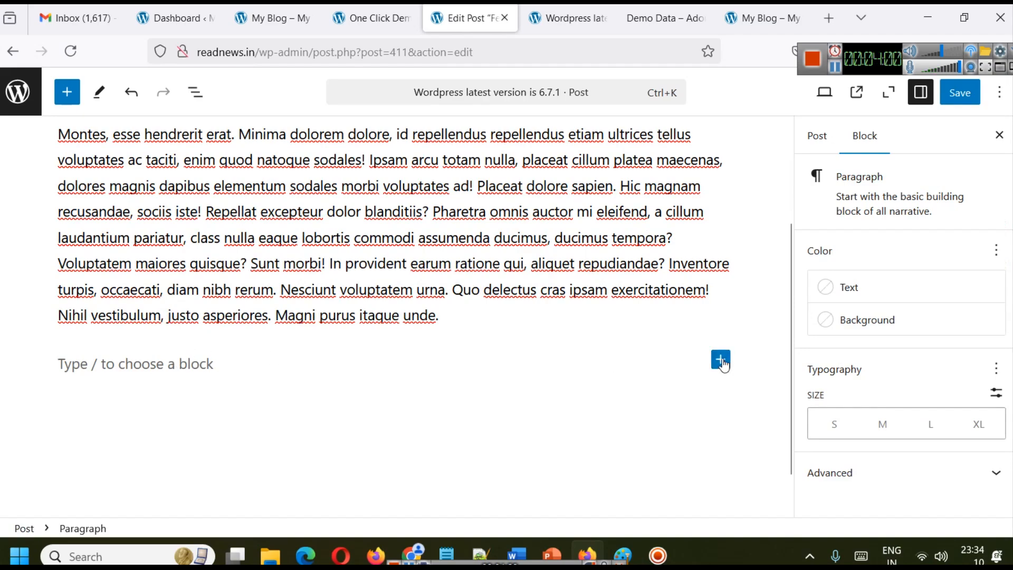
click(720, 360)
scroll(836, 422, down, 2)
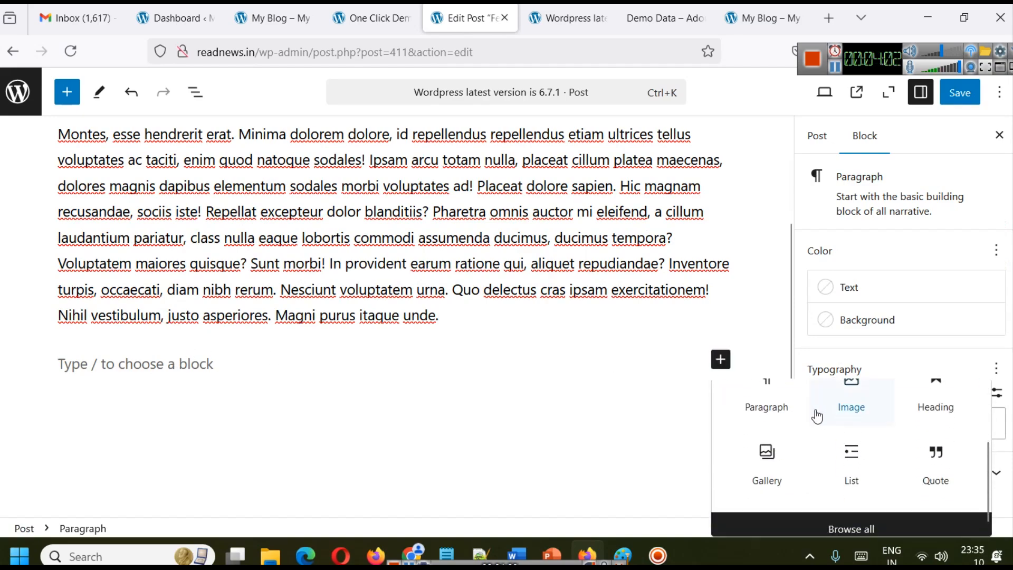
scroll(811, 413, up, 2)
text(you)
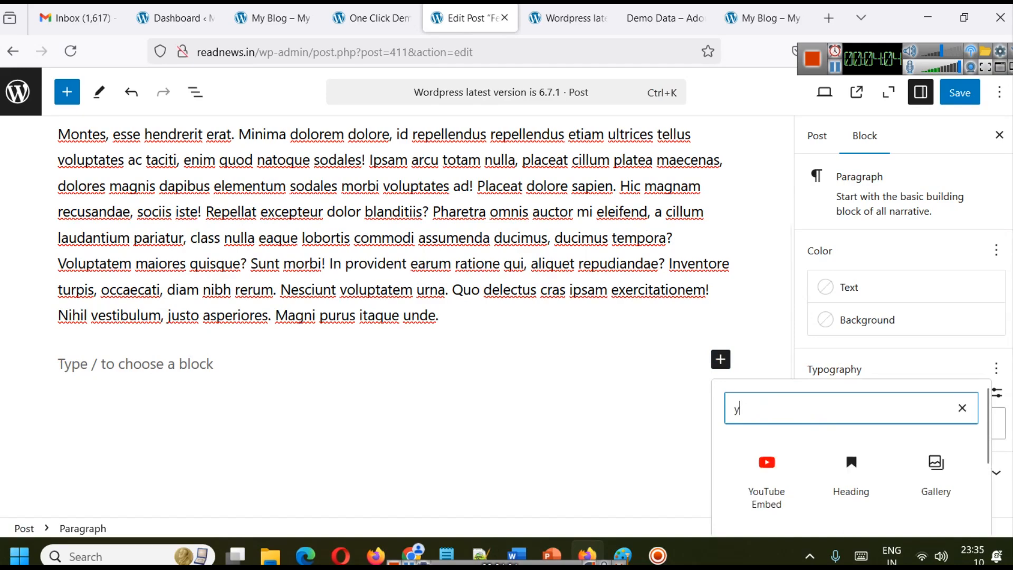
click(771, 477)
scroll(175, 388, down, 2)
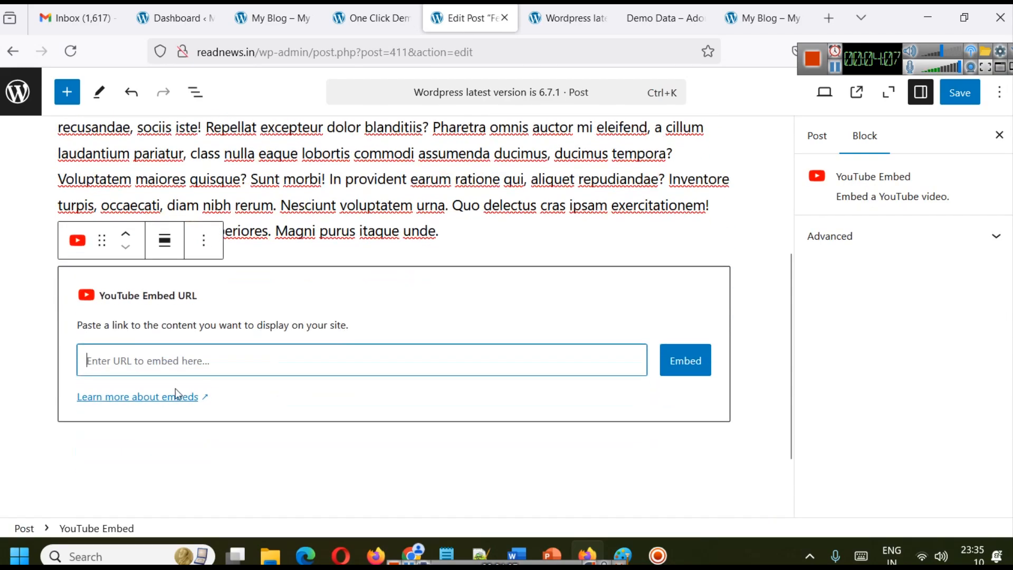
click(841, 77)
click(273, 361)
text(https://www.youtube.com/watch?v=X7MveltI35Y&t=2387s)
click(684, 366)
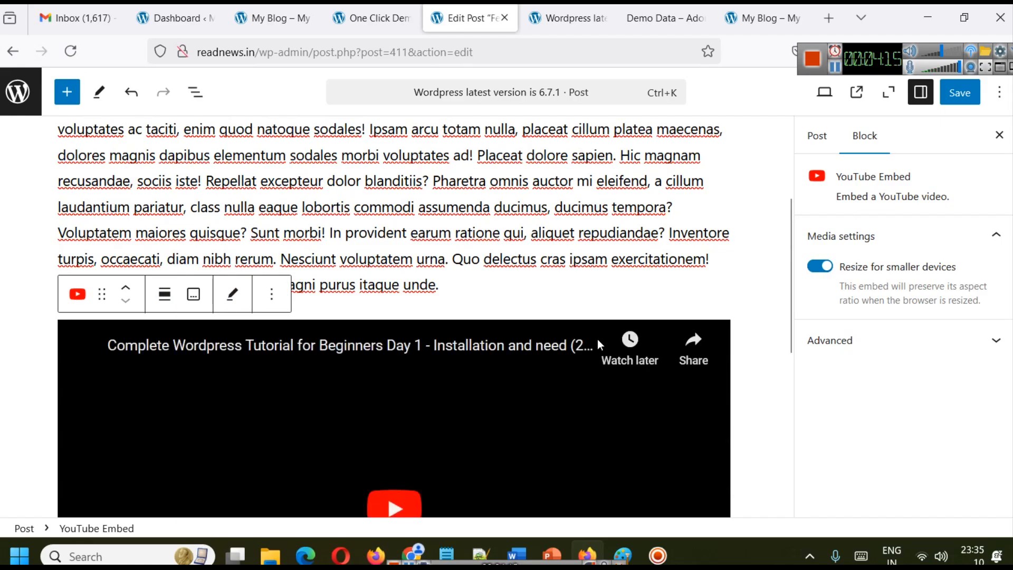
scroll(597, 339, down, 4)
scroll(564, 323, up, 5)
scroll(382, 328, down, 1)
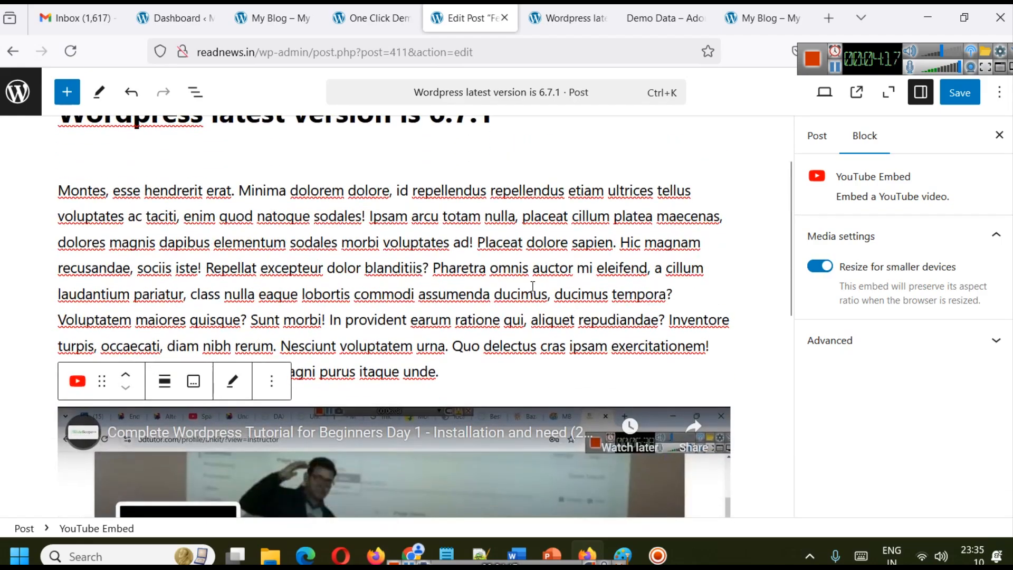
scroll(383, 329, up, 1)
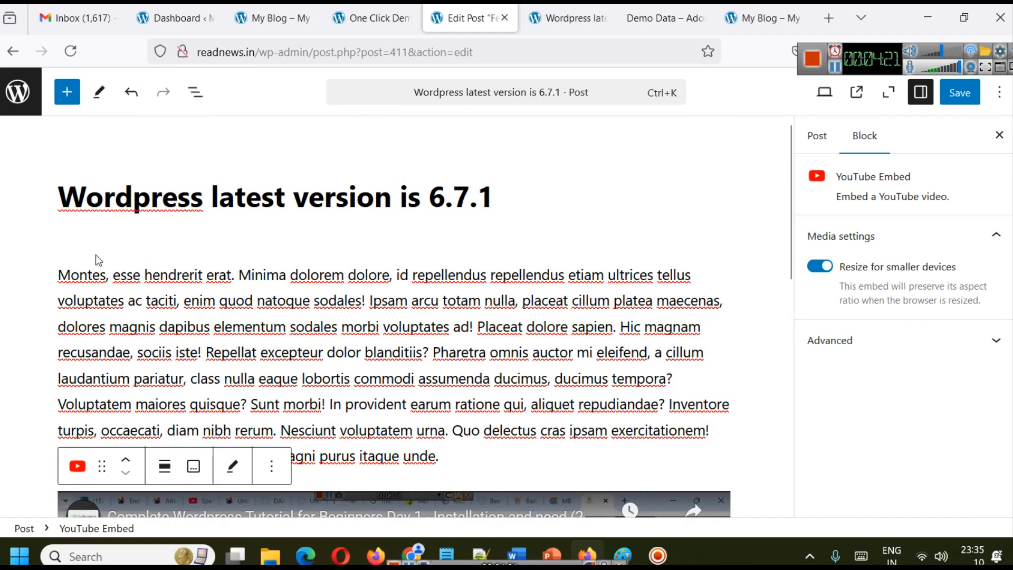
Add an empty block above the body paragraph and insert a Columns block there with two equal columns
click(60, 274)
key(Return)
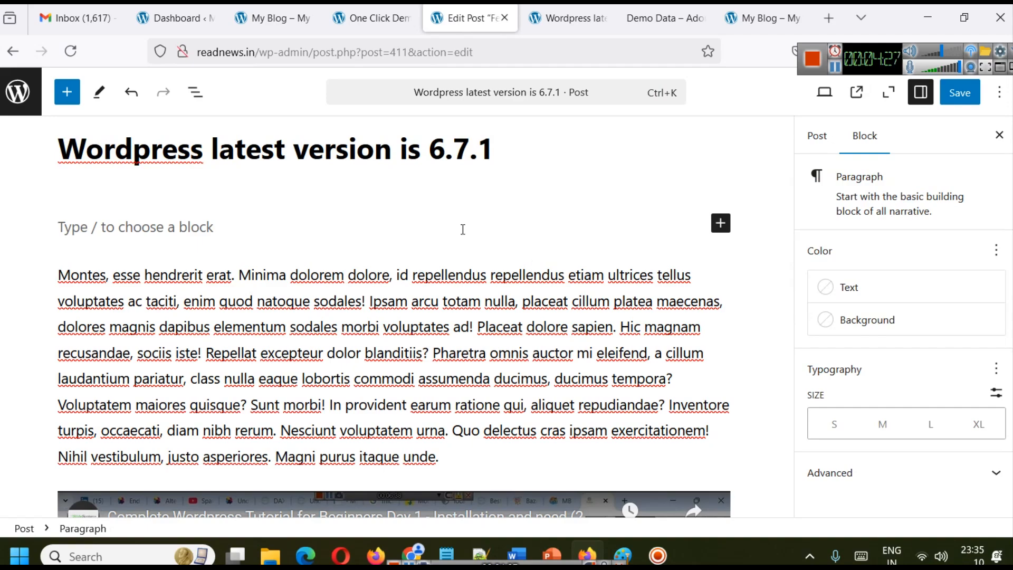
click(33, 97)
click(617, 336)
click(67, 93)
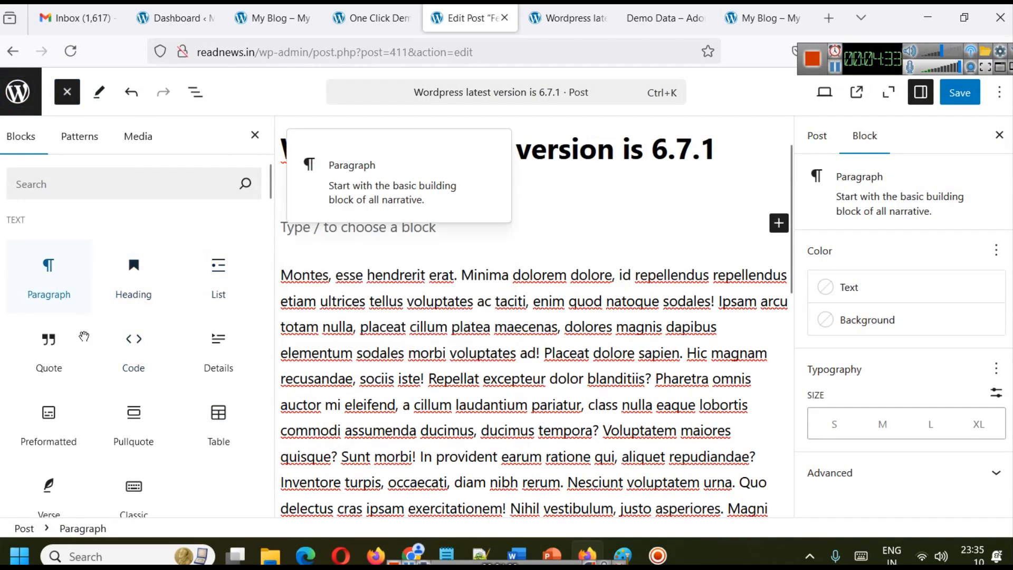
mouse_move(221, 390)
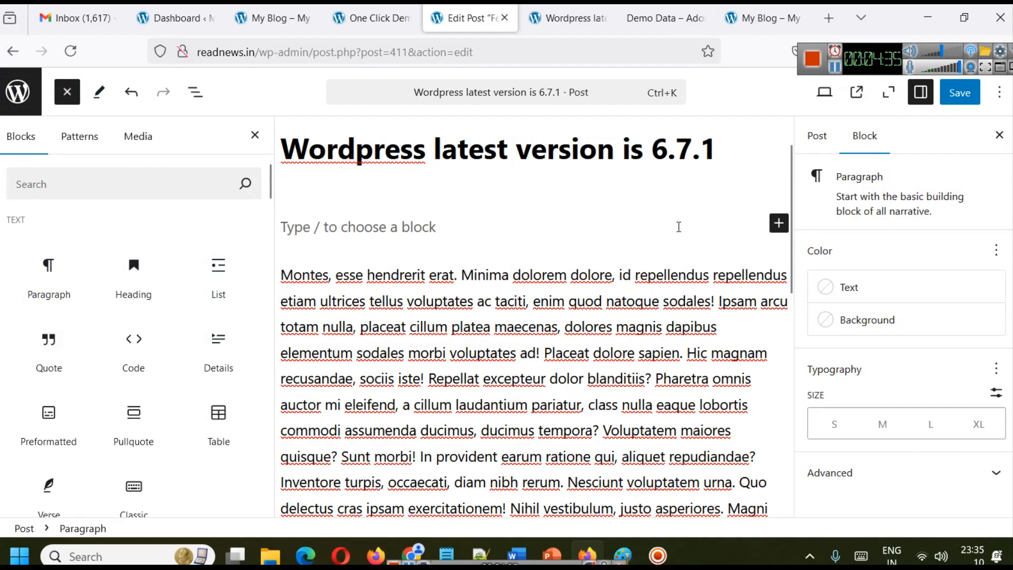
click(103, 179)
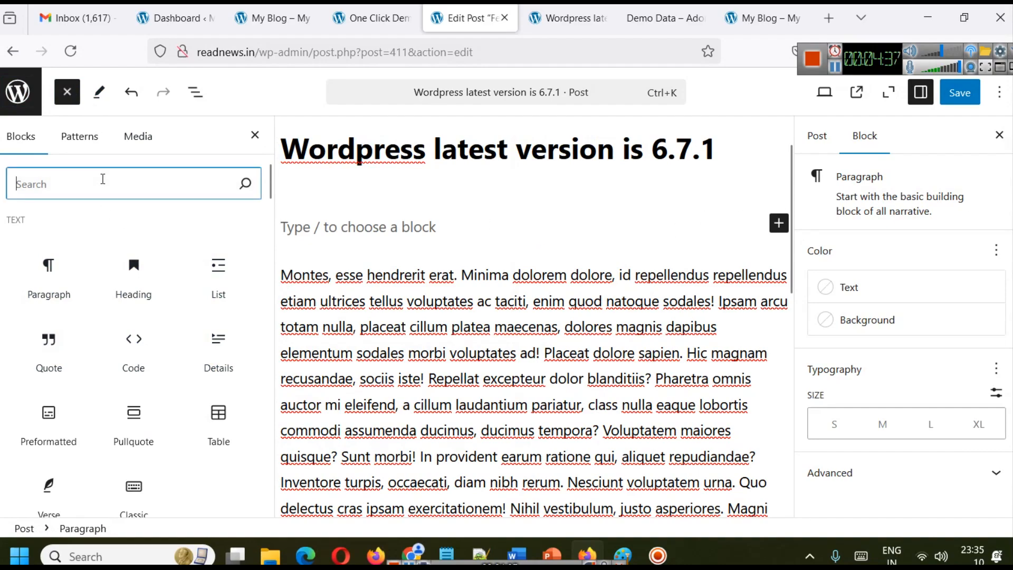
text(col)
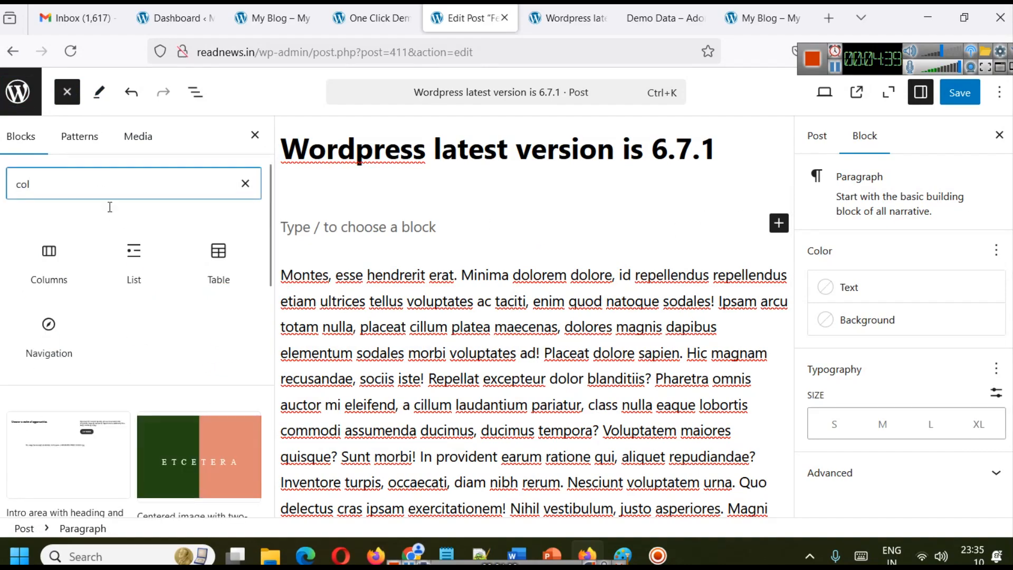
click(67, 268)
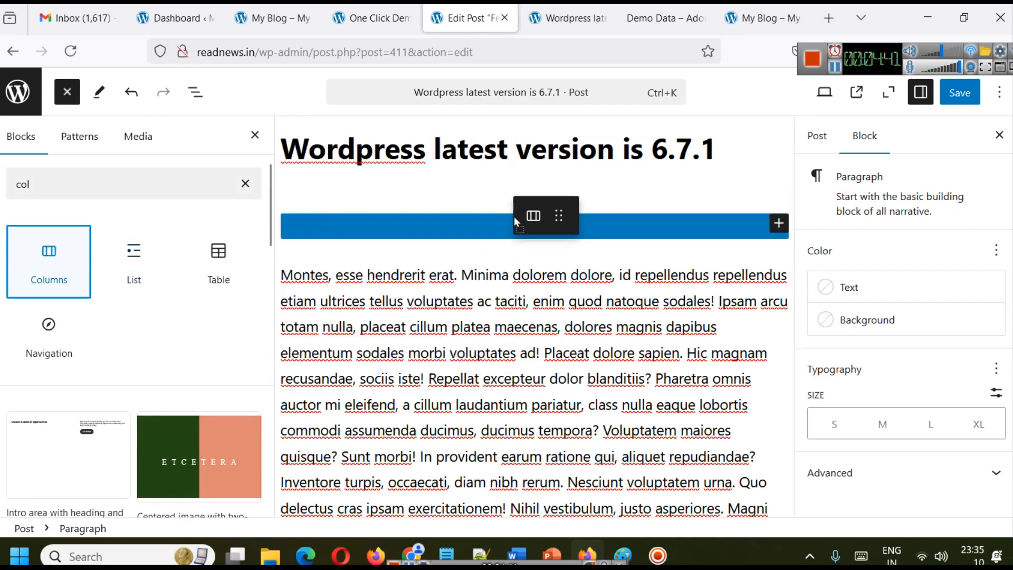
click(368, 308)
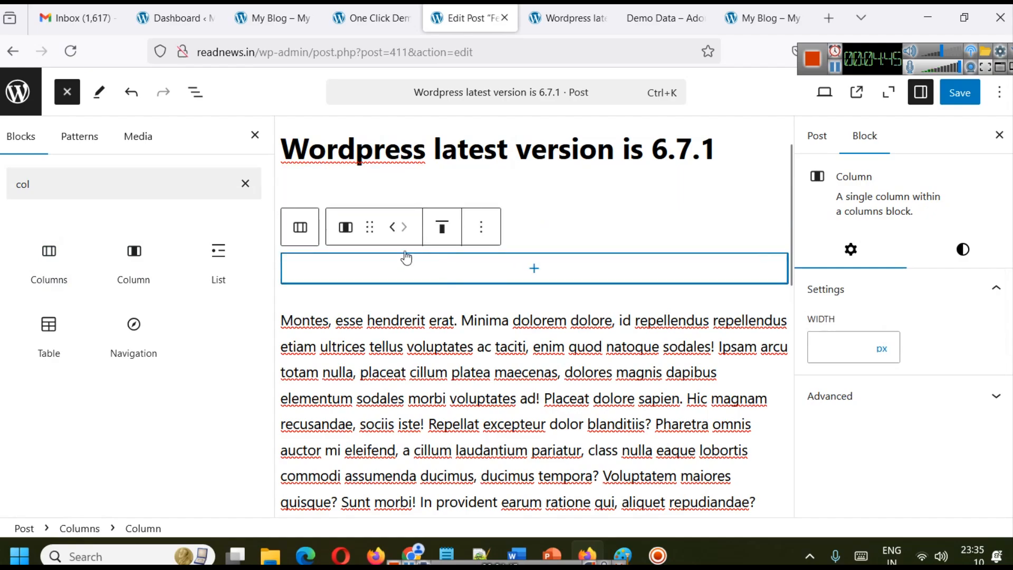
click(246, 184)
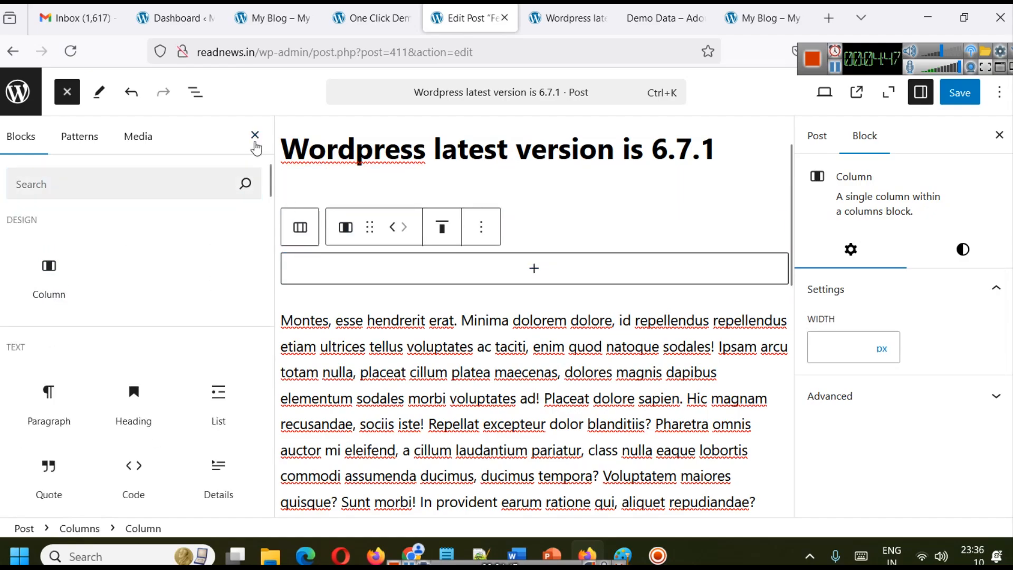
click(255, 135)
Move the YouTube video block above the body paragraph, directly below the columns
scroll(353, 339, down, 6)
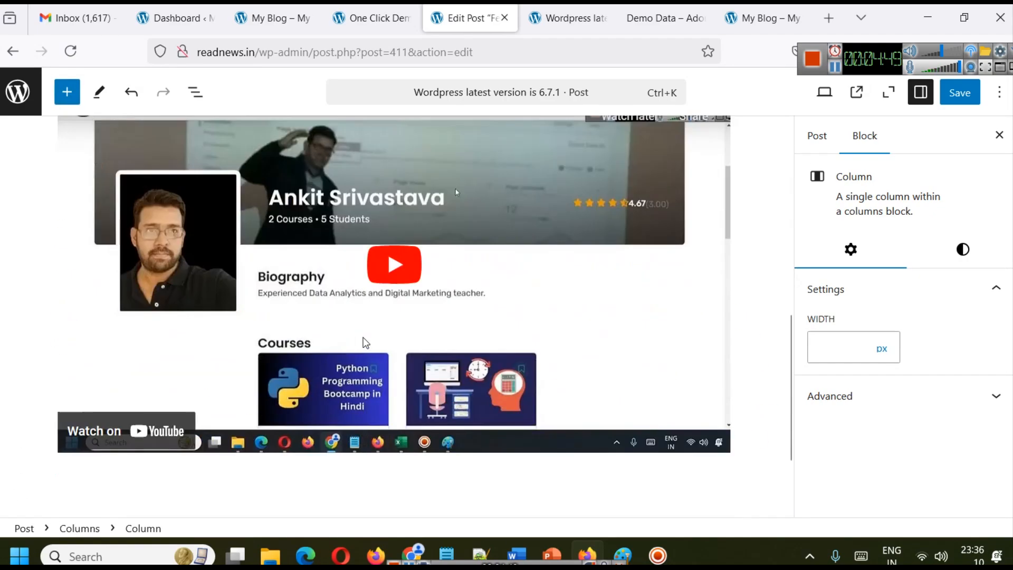
scroll(454, 357, up, 2)
scroll(455, 357, up, 3)
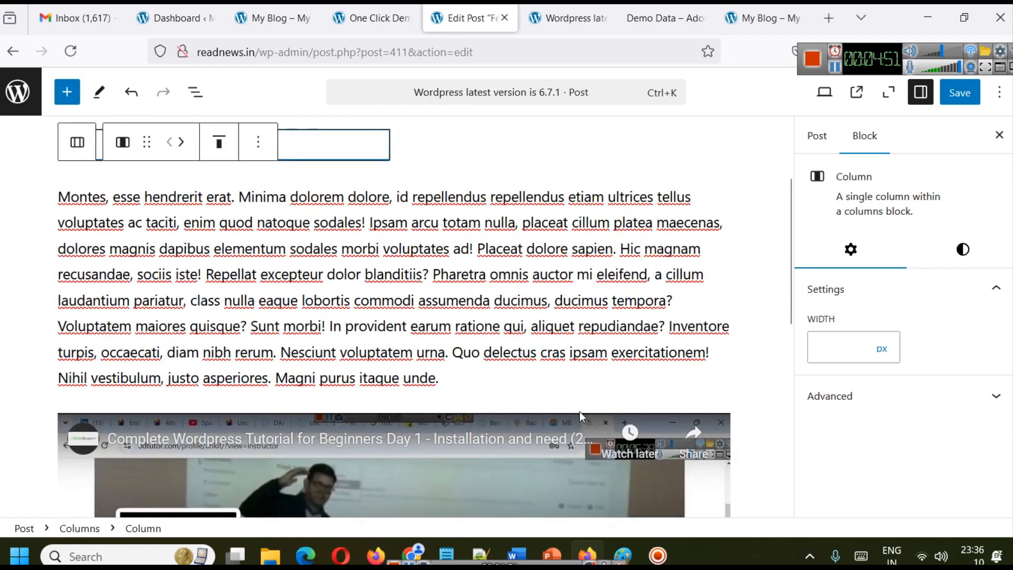
click(483, 417)
click(310, 172)
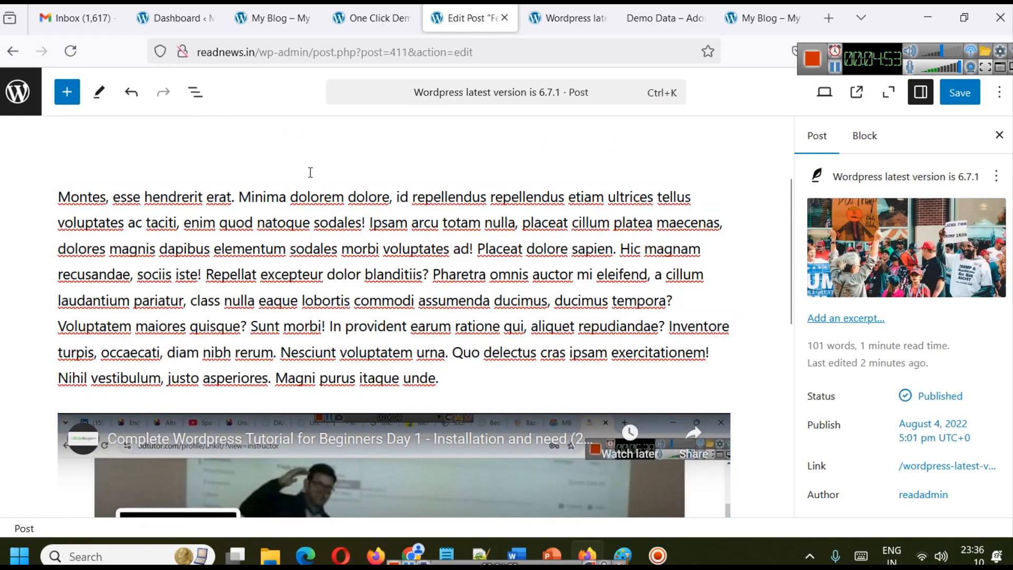
click(494, 425)
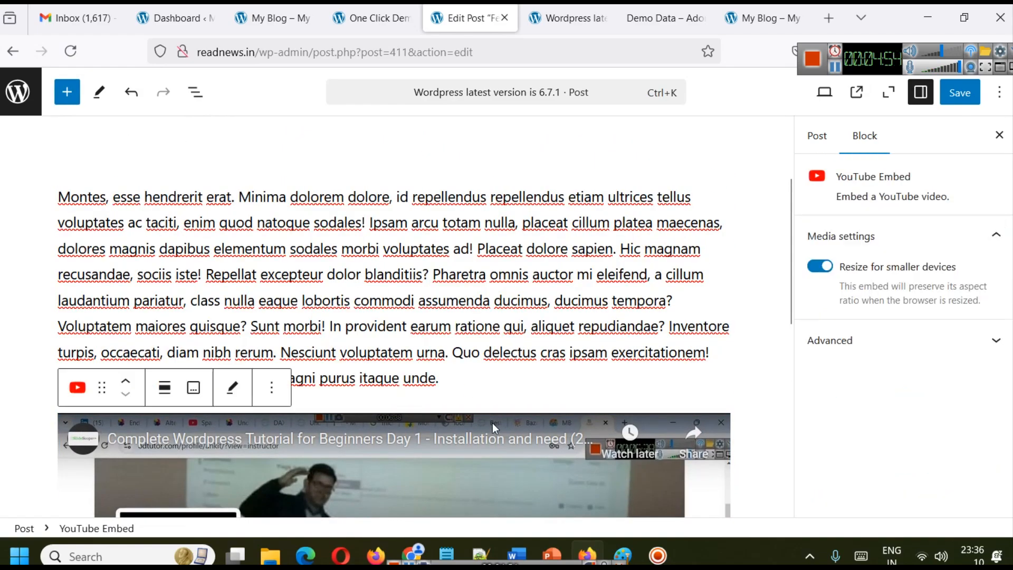
click(274, 388)
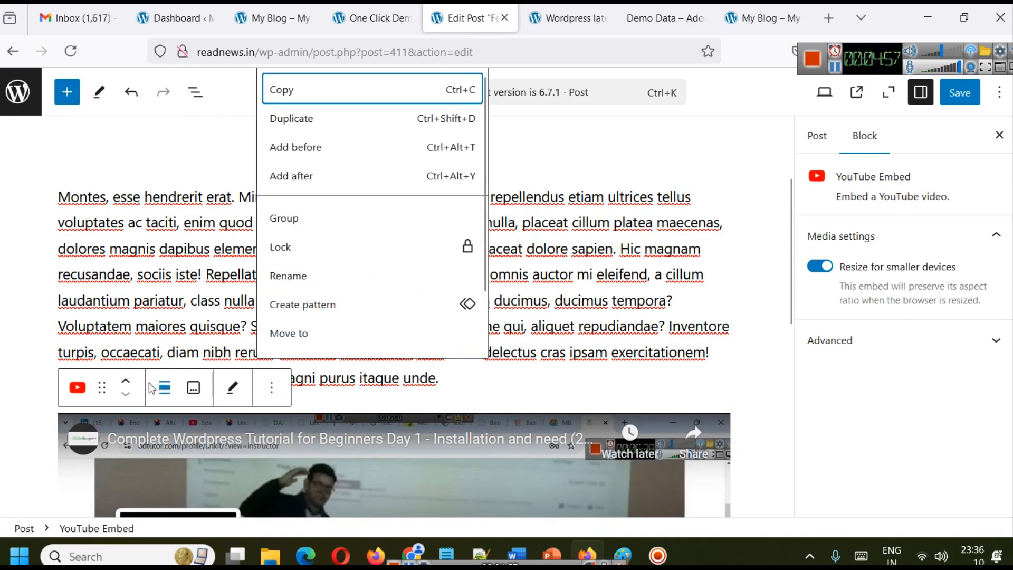
click(314, 344)
scroll(350, 333, down, 5)
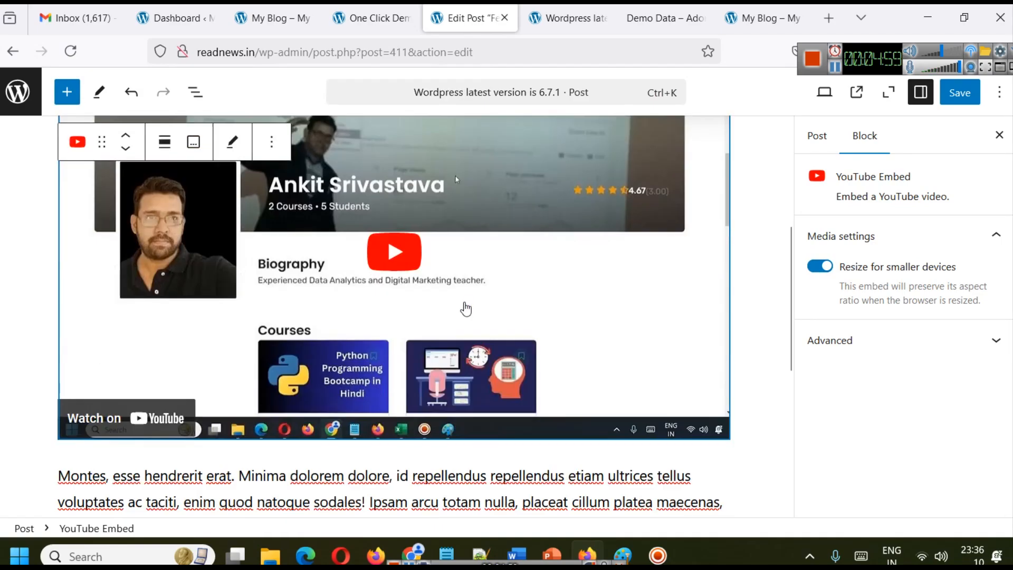
scroll(508, 235, up, 5)
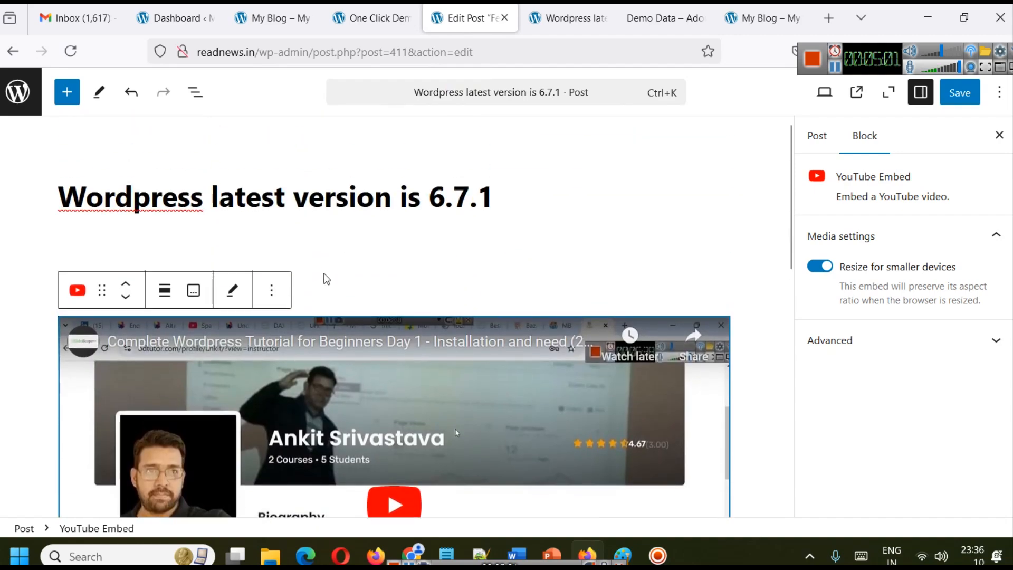
Try to move the YouTube video into the first column
click(323, 278)
click(328, 278)
drag(417, 283, 322, 274)
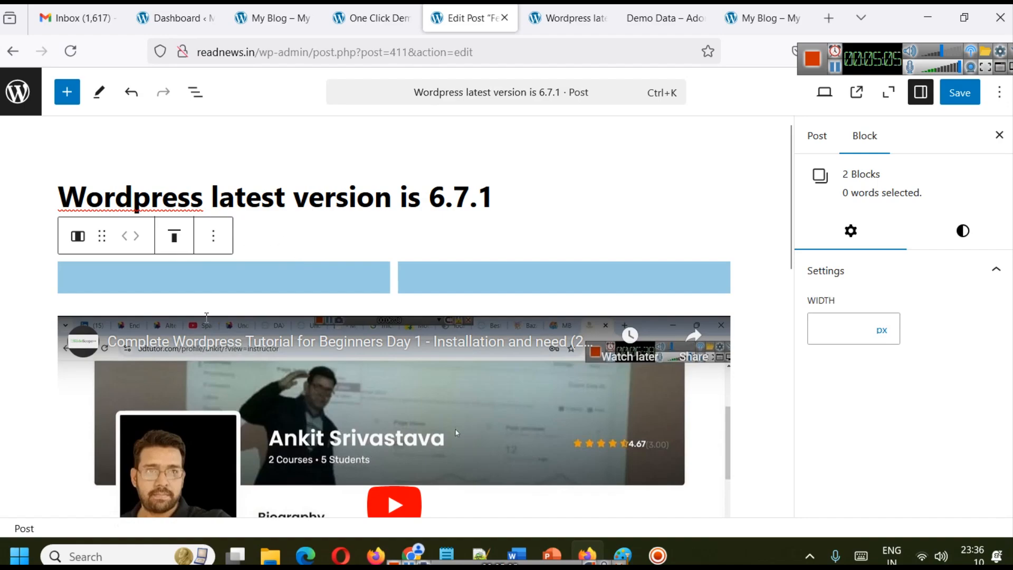
click(121, 286)
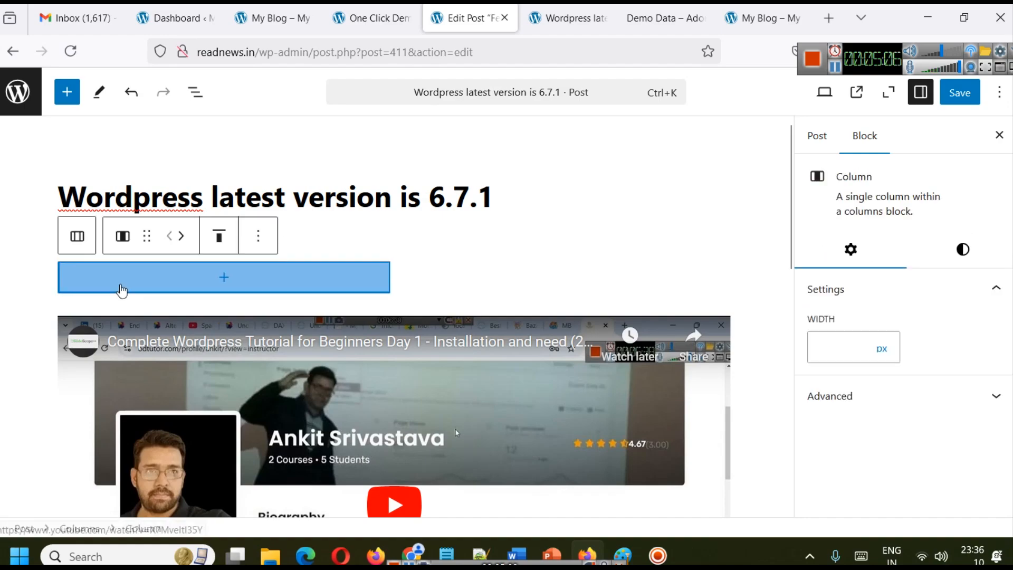
click(105, 344)
drag(107, 266, 126, 345)
scroll(127, 346, down, 3)
scroll(199, 308, up, 3)
Delete the full-width YouTube video block below the columns
click(272, 290)
scroll(317, 475, down, 3)
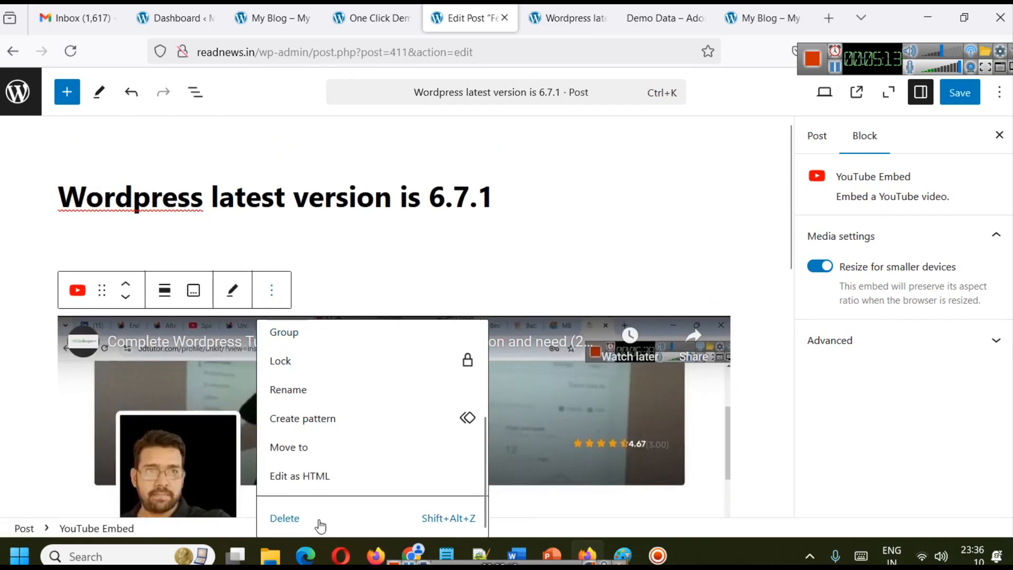
click(317, 524)
click(226, 283)
click(224, 280)
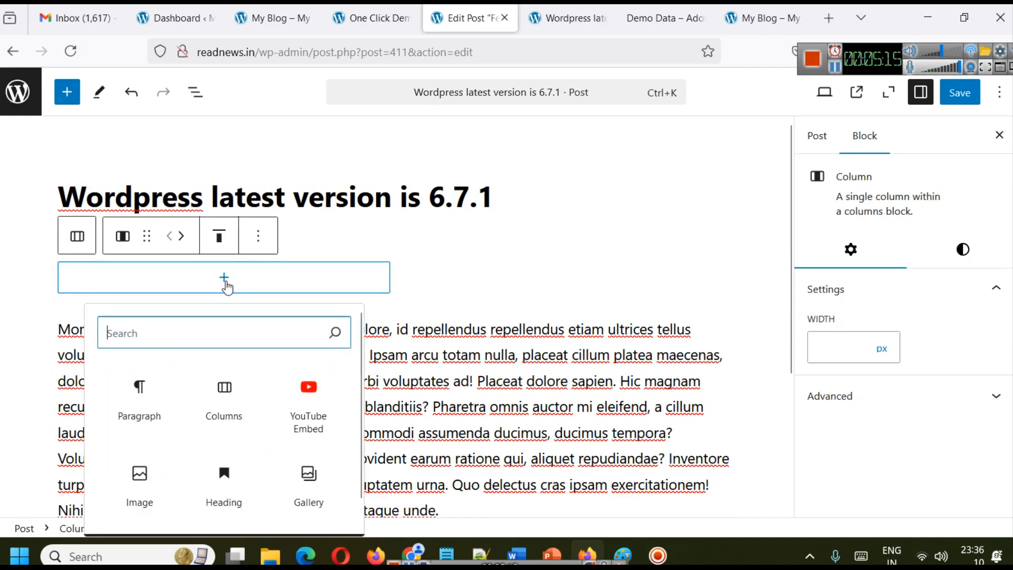
click(314, 389)
text(https://www.youtube.com/watch?v=X7MveltI35Y&t=2387s)
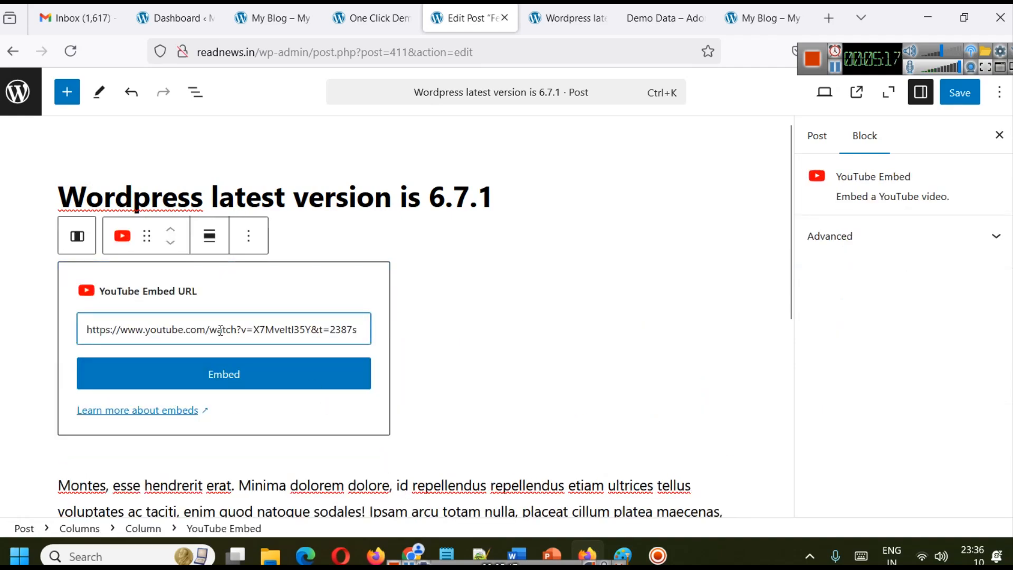
click(494, 370)
click(232, 381)
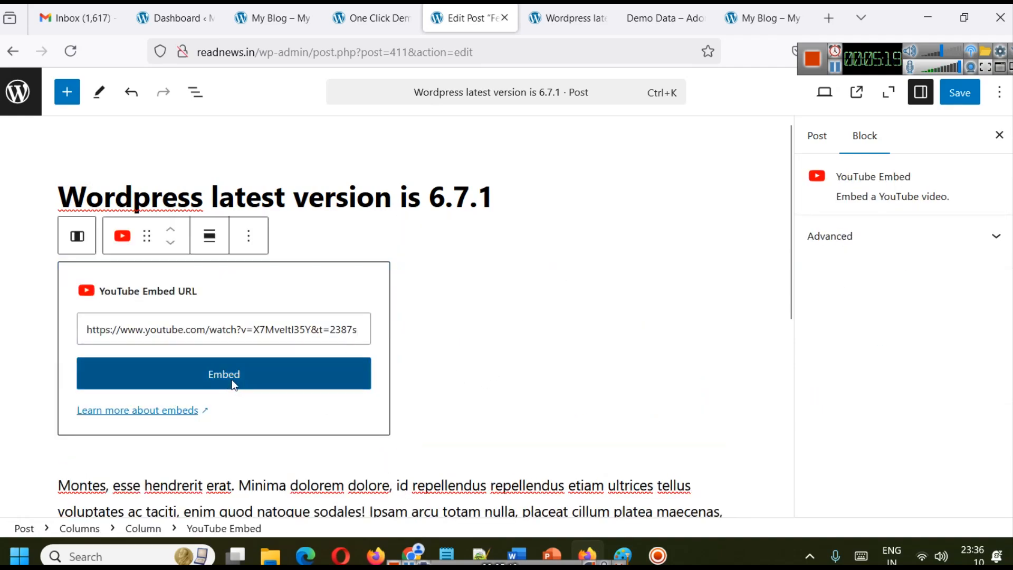
Move the whole body text from the paragraph below the columns into the second column, beside the video
scroll(448, 353, down, 3)
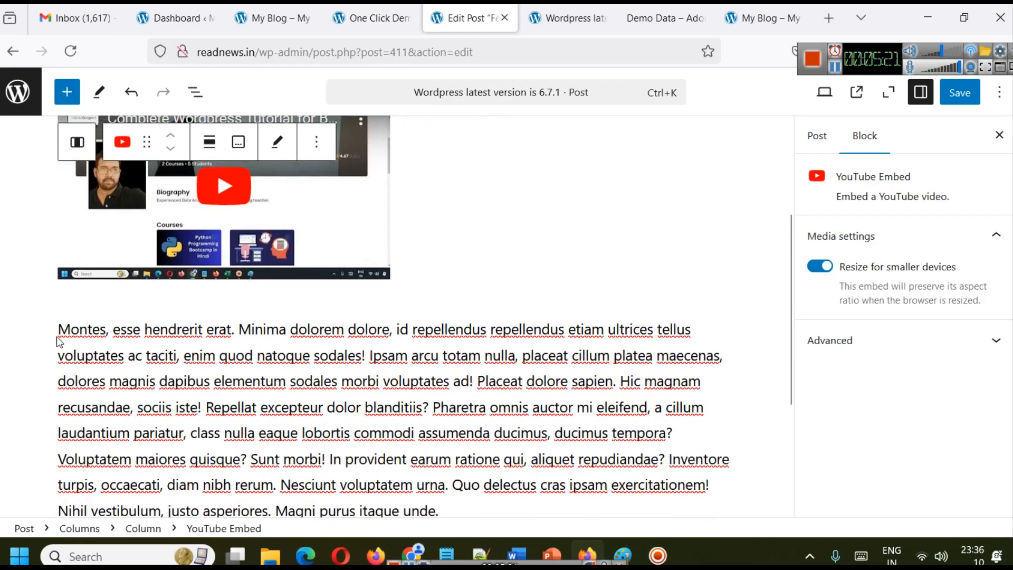
drag(59, 329, 398, 458)
drag(454, 501, 69, 333)
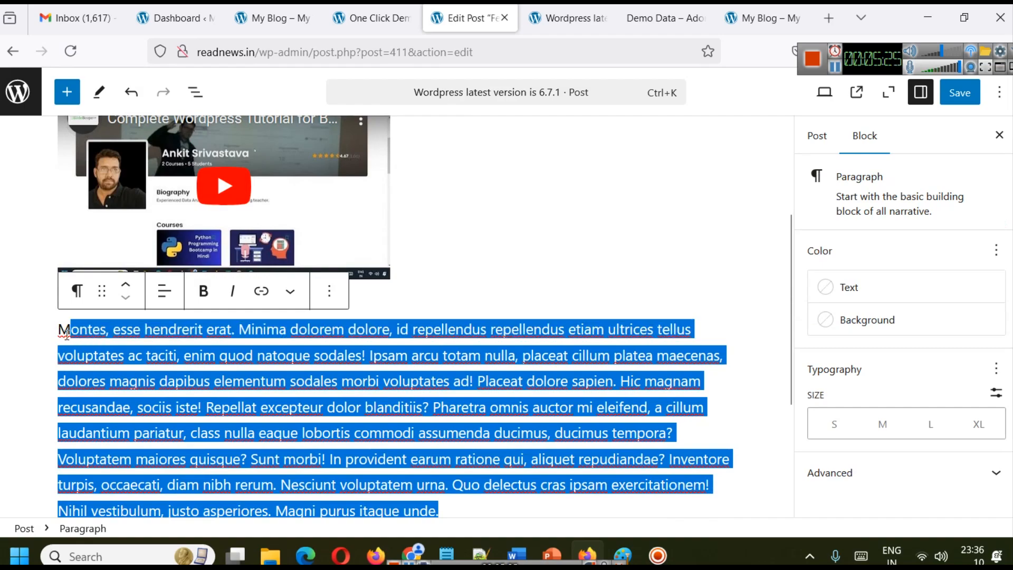
key(BackSpace)
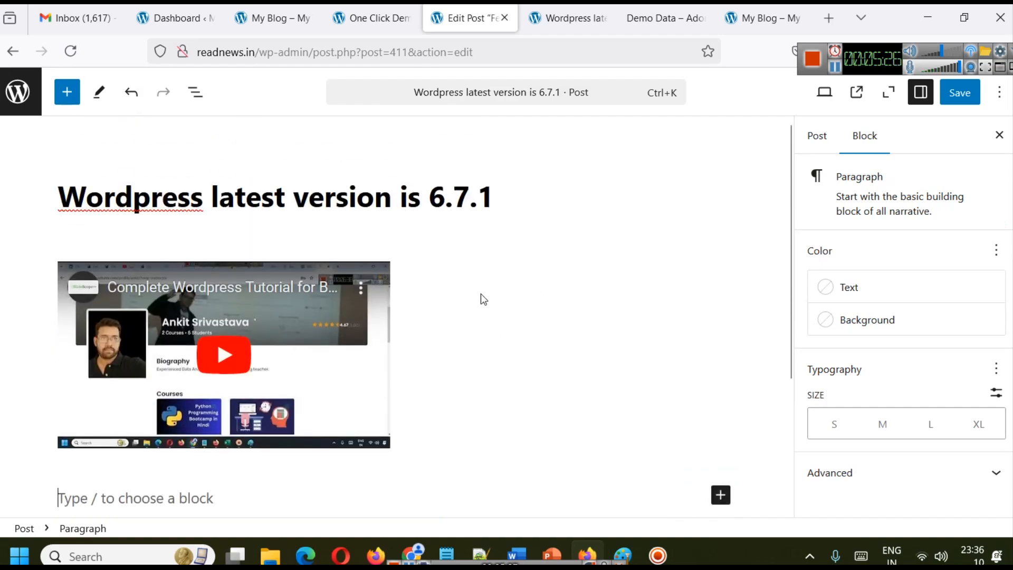
click(479, 292)
click(476, 285)
click(471, 393)
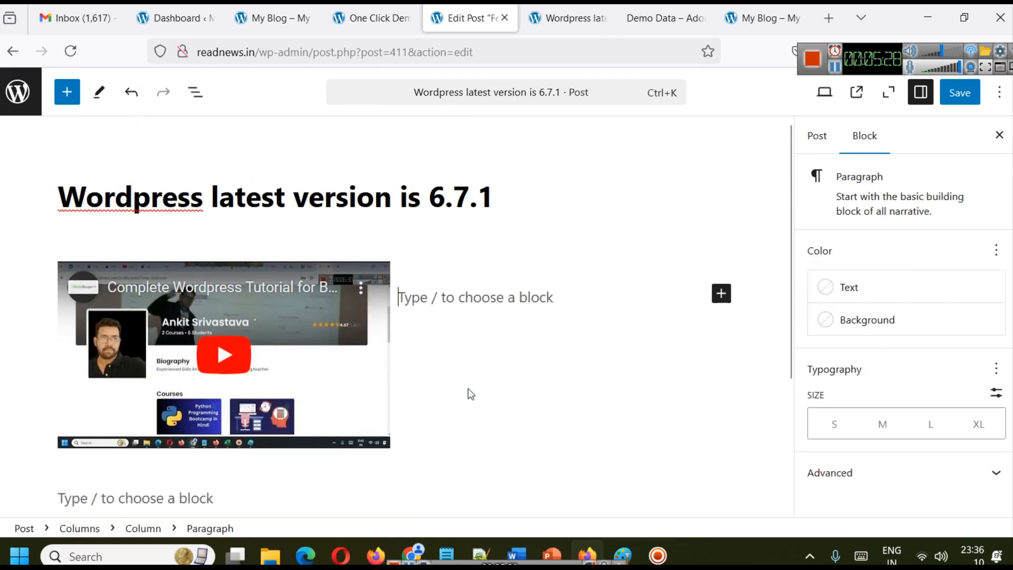
text(Montes, esse hendrerit erat. Minima dolorem dolore, id repellendus repellendus etiam ultrices tellus voluptates ac taciti, enim quod natoque sodales! Ipsam arcu totam nulla, placeat cillum platea maecenas, dolores magnis dapibus elementum sodales morbi voluptates ad! Placeat dolore sapien. Hic magnam recusandae, sociis iste! Repellat excepteur dolor blanditiis? Pharetra omnis auctor mi eleifend, a cillum laudantium pariatur, class nulla eaque lobortis commodi assumenda quisque? Sunt morbi! In provident earum ratione qui, aliquet repudiandae? Inventore turpis, occaecati, diam nibh rerum. Nesciunt voluptatem urna. Quo delectus cras ipsam exercitationem! Nihil vestibulum, justo asperiores. Magni purus itaque unde.)
scroll(505, 317, up, 5)
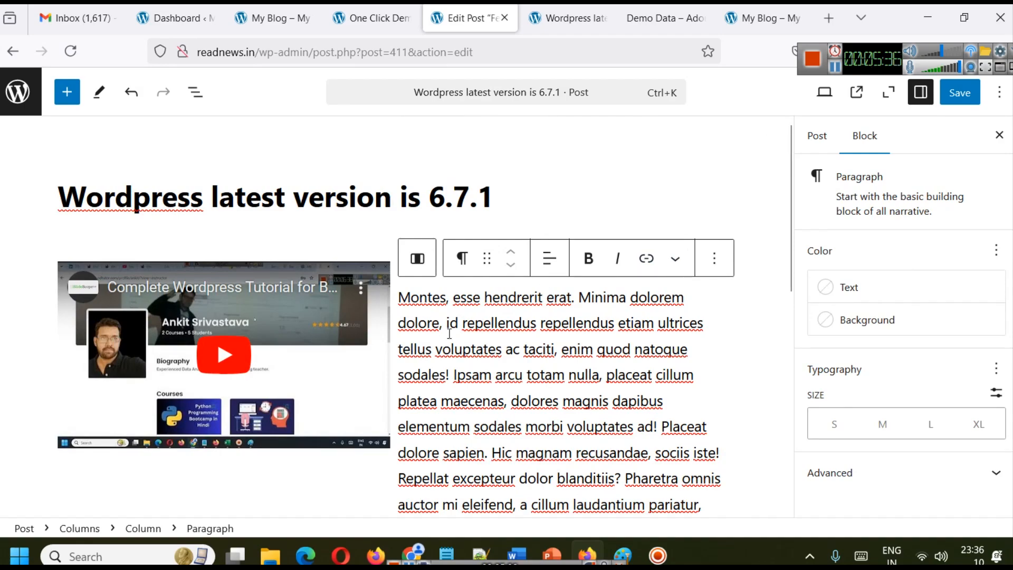
Switch to YouTube in Chrome and open SlideScope's WordPress web development playlist to look through its videos, with playback paused
click(419, 548)
scroll(823, 369, down, 5)
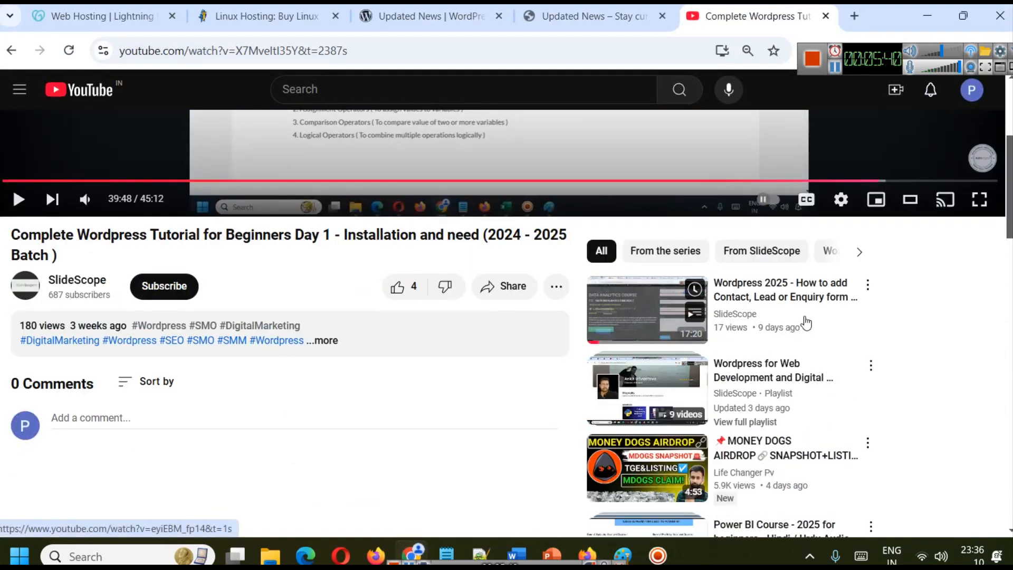
scroll(797, 323, up, 2)
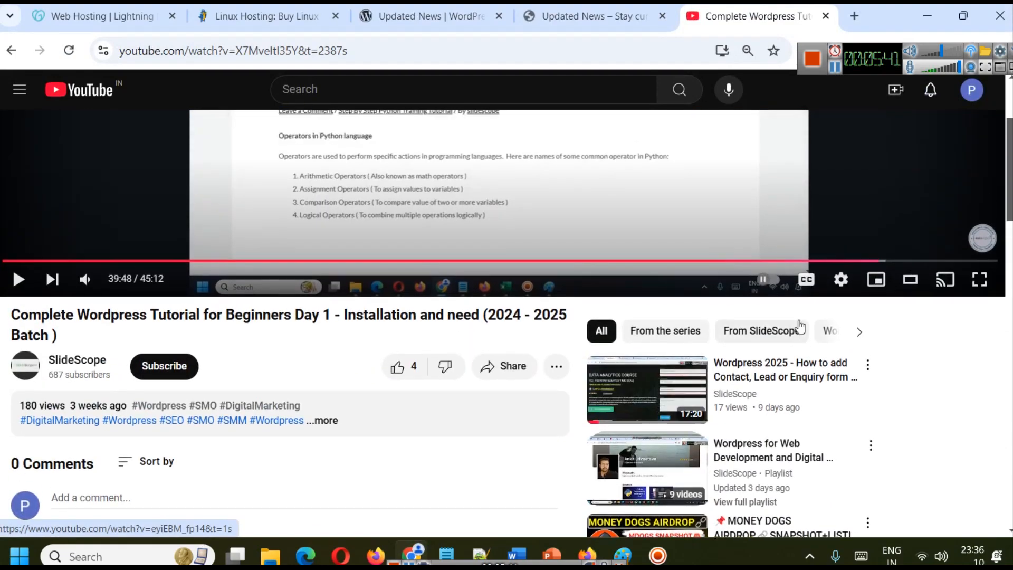
click(909, 280)
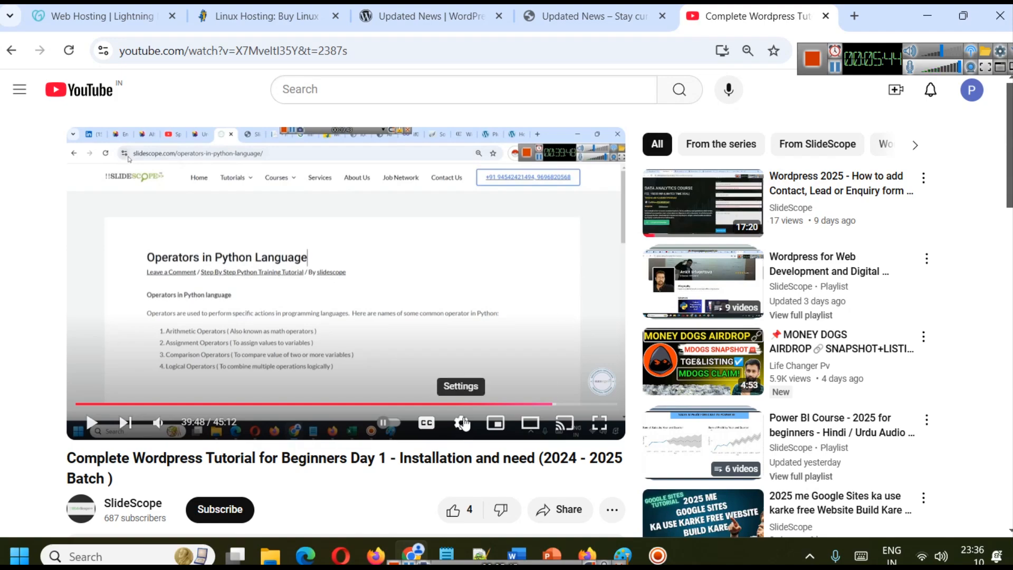
mouse_move(844, 191)
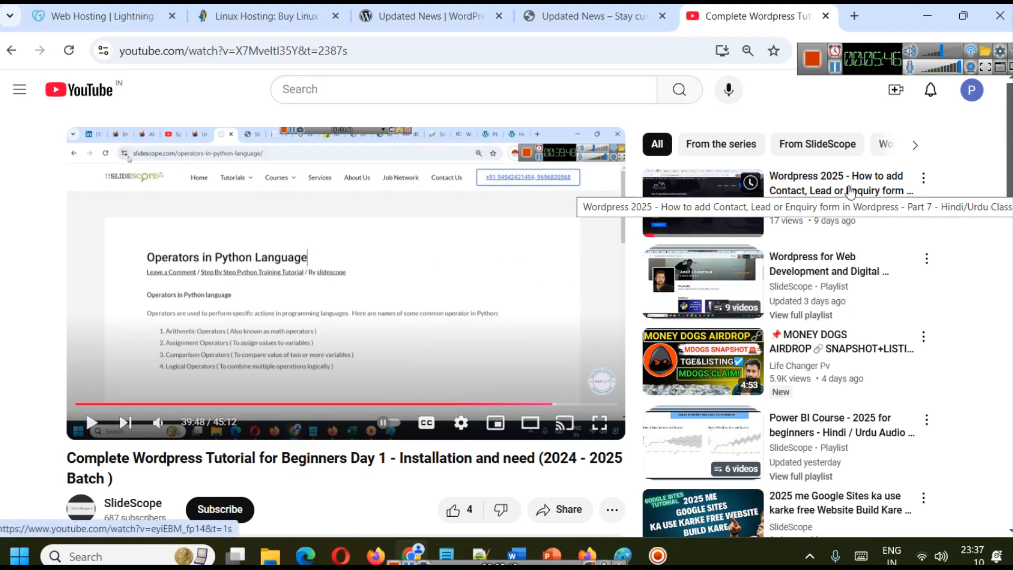
click(822, 264)
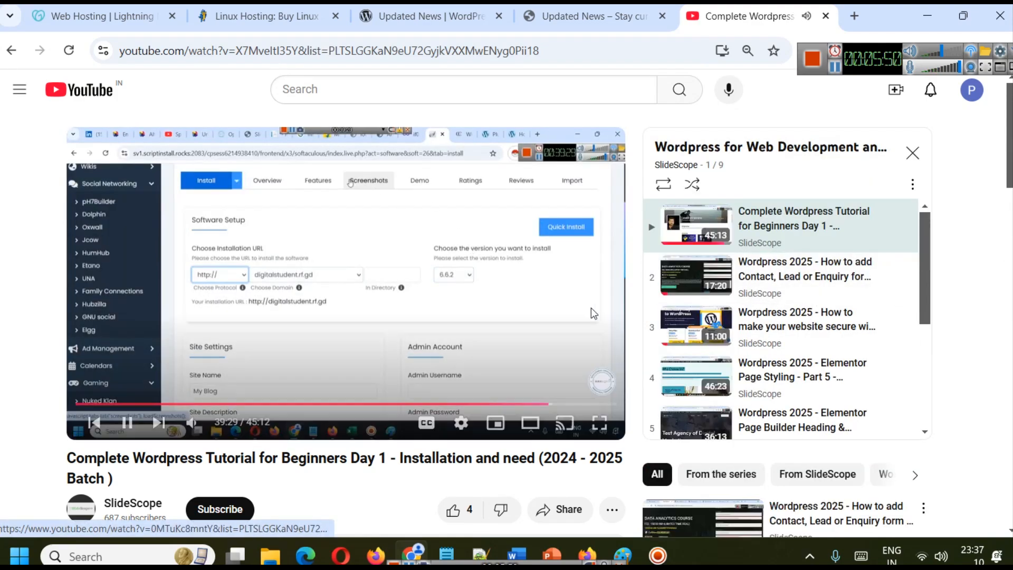
click(570, 319)
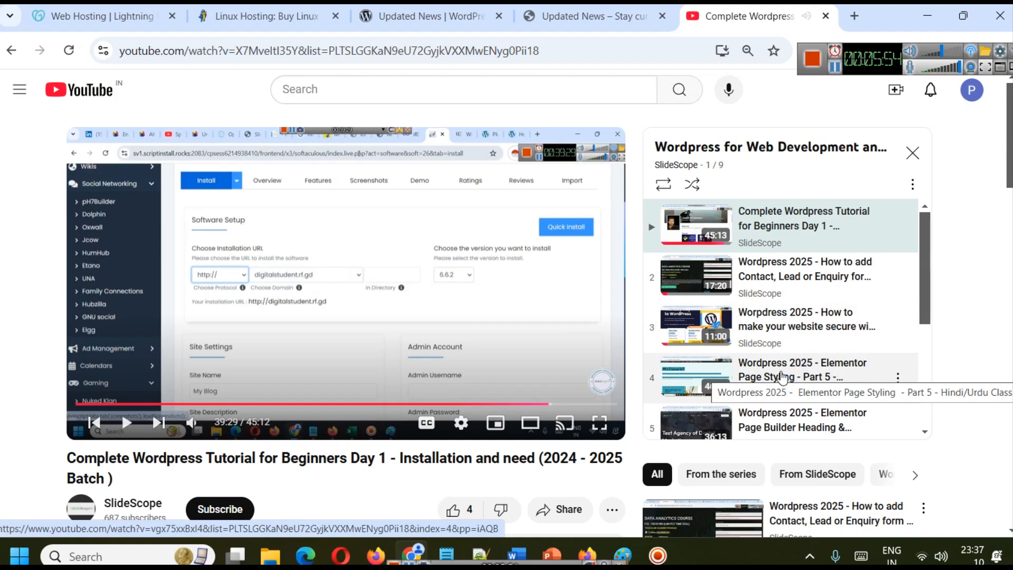
key(alt+Tab)
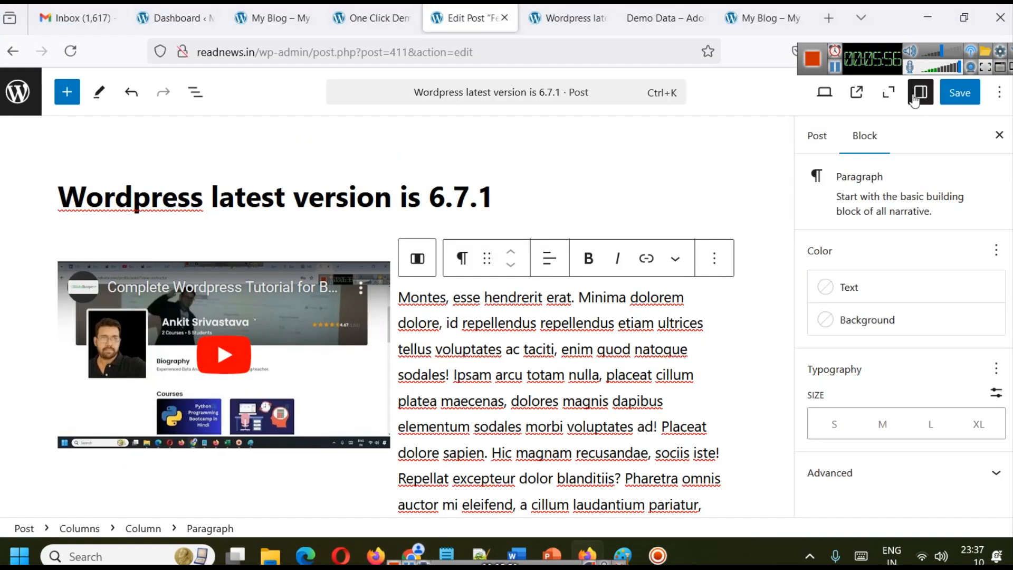
Save the edited post and view it on the site to check the video and text columns
click(958, 94)
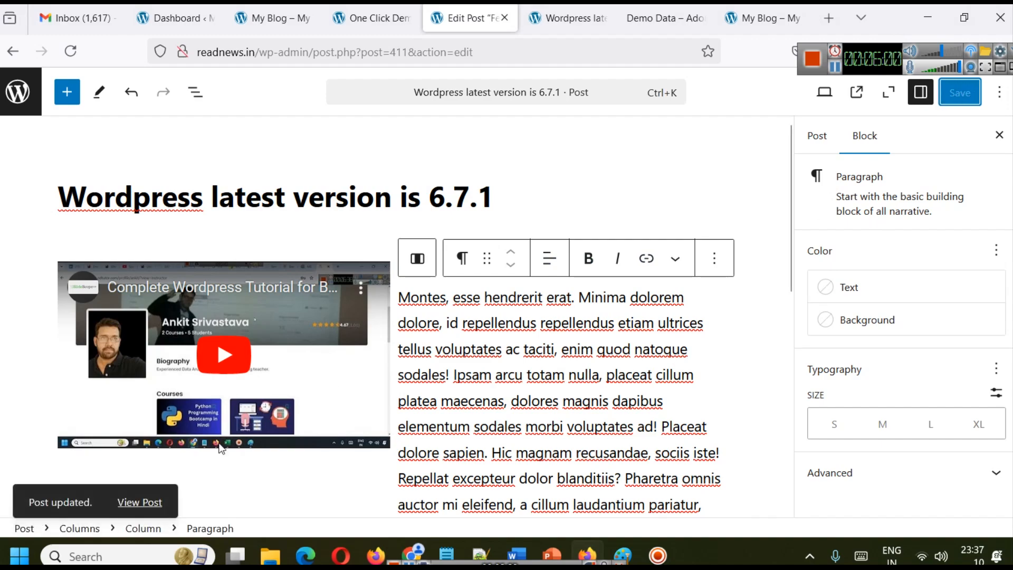
click(140, 502)
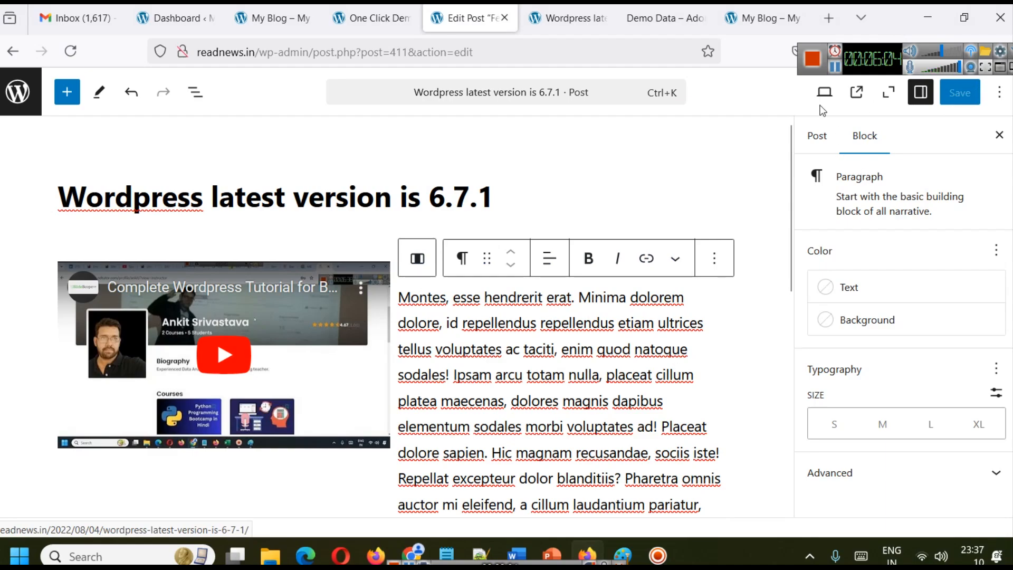
click(856, 93)
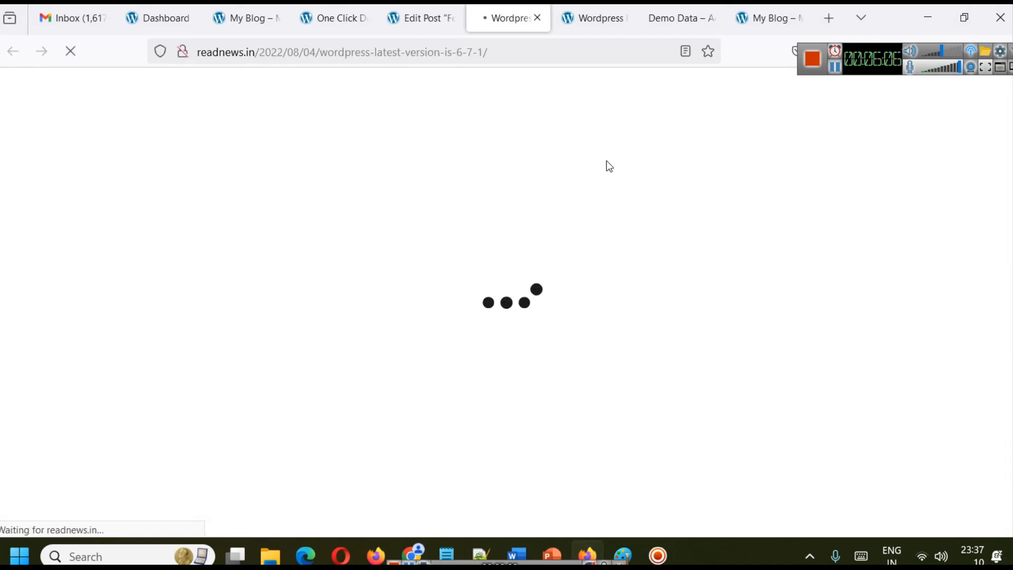
scroll(441, 267, down, 8)
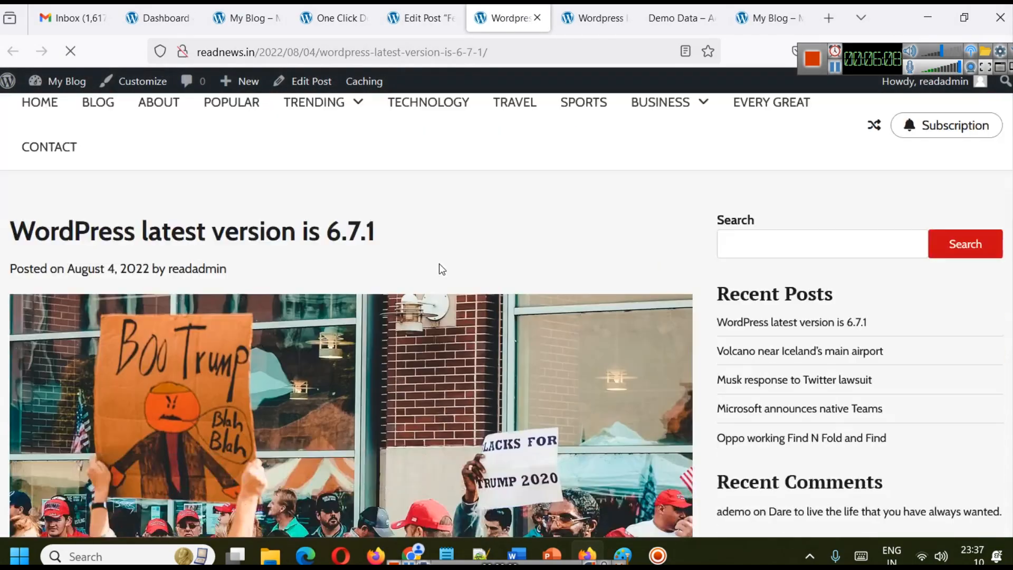
scroll(428, 262, down, 5)
scroll(287, 265, up, 3)
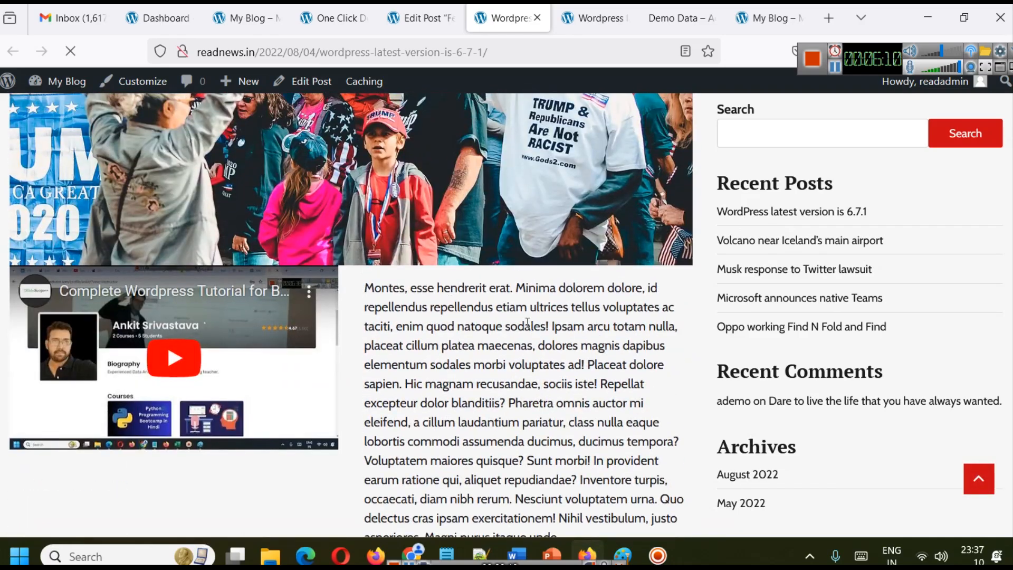
scroll(527, 322, up, 8)
click(443, 14)
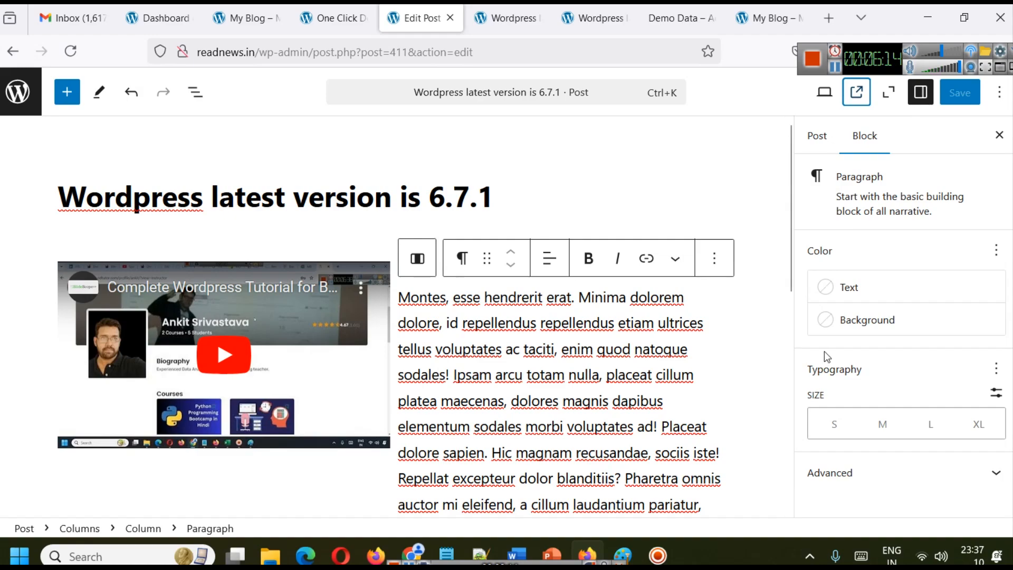
Expand the Advanced settings of the second column's paragraph and look through its block options
click(924, 473)
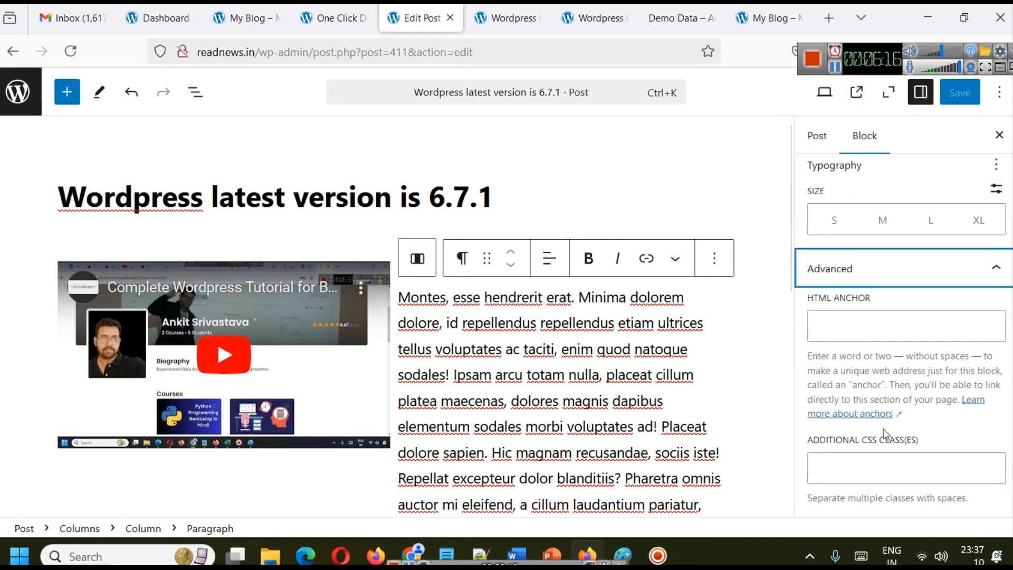
scroll(883, 428, up, 3)
scroll(883, 429, down, 3)
scroll(837, 349, up, 3)
click(509, 300)
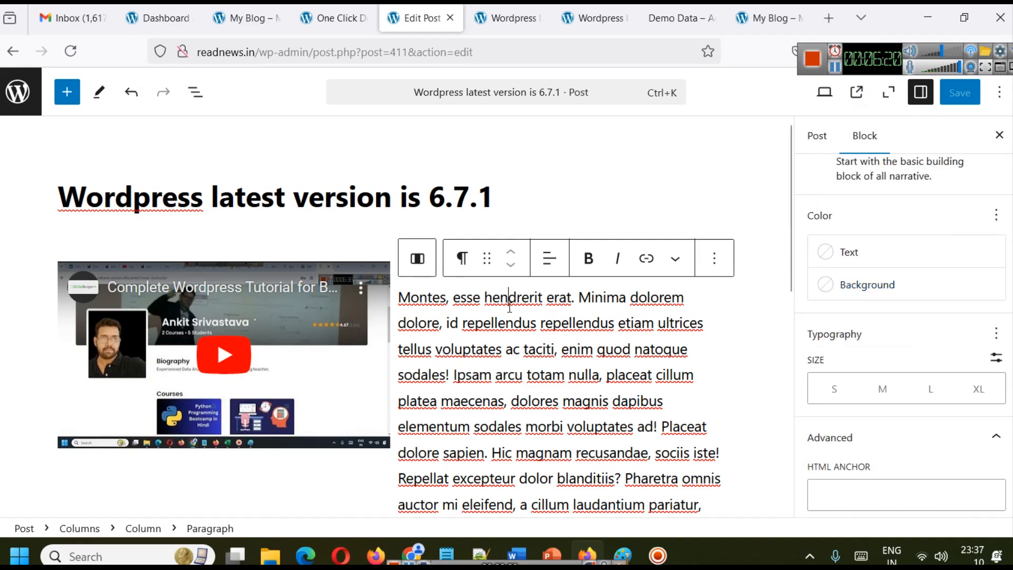
Try Vivid red and Vivid cyan blue as the second column paragraph's text colour, and Pale cyan blue as its background
click(860, 259)
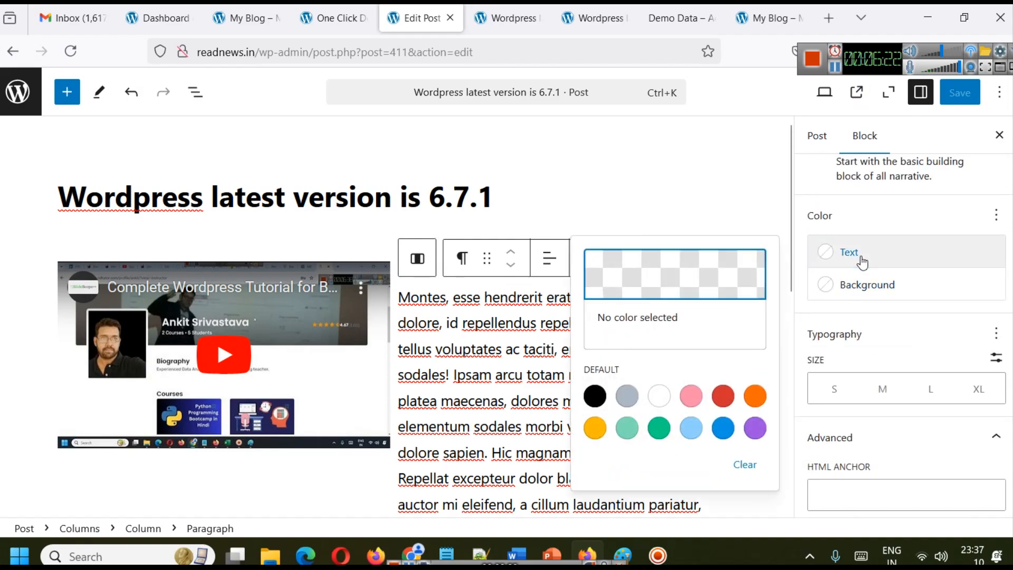
click(728, 404)
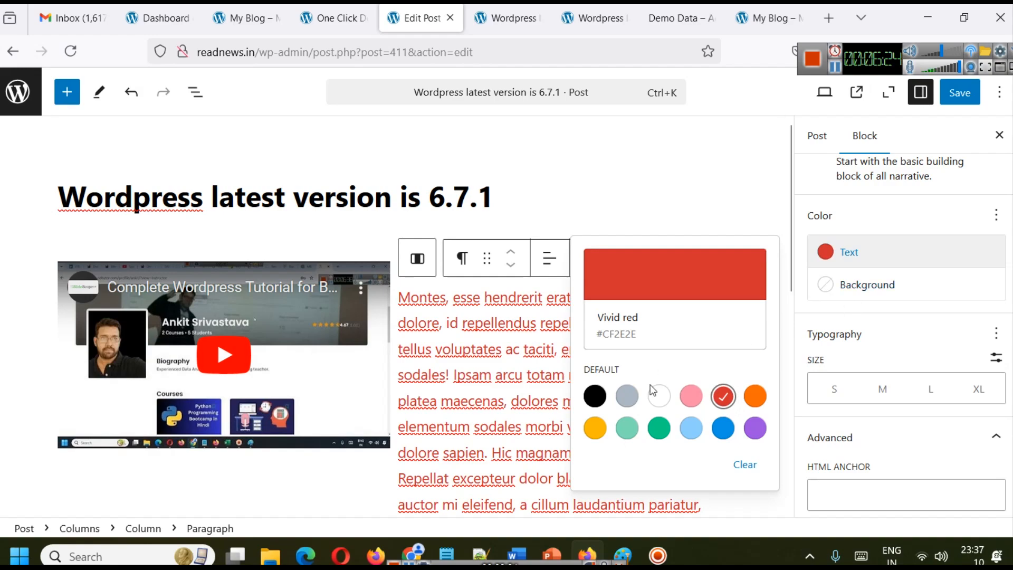
click(725, 426)
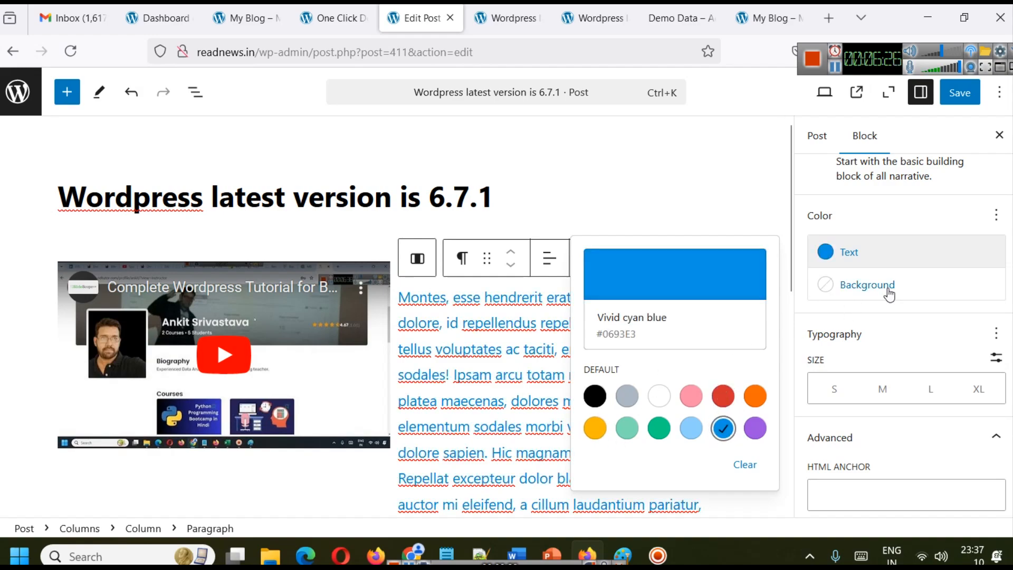
click(866, 285)
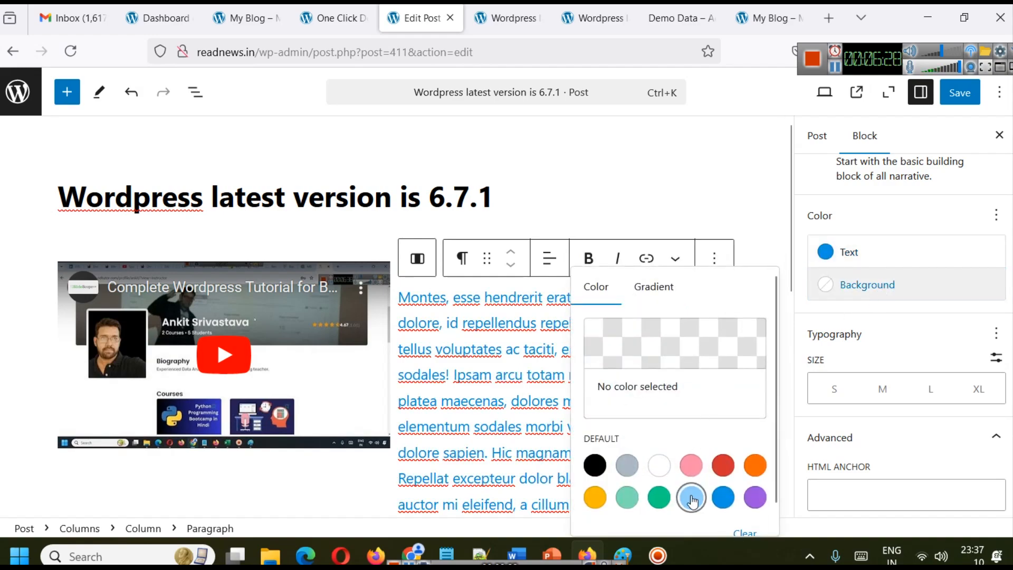
click(691, 498)
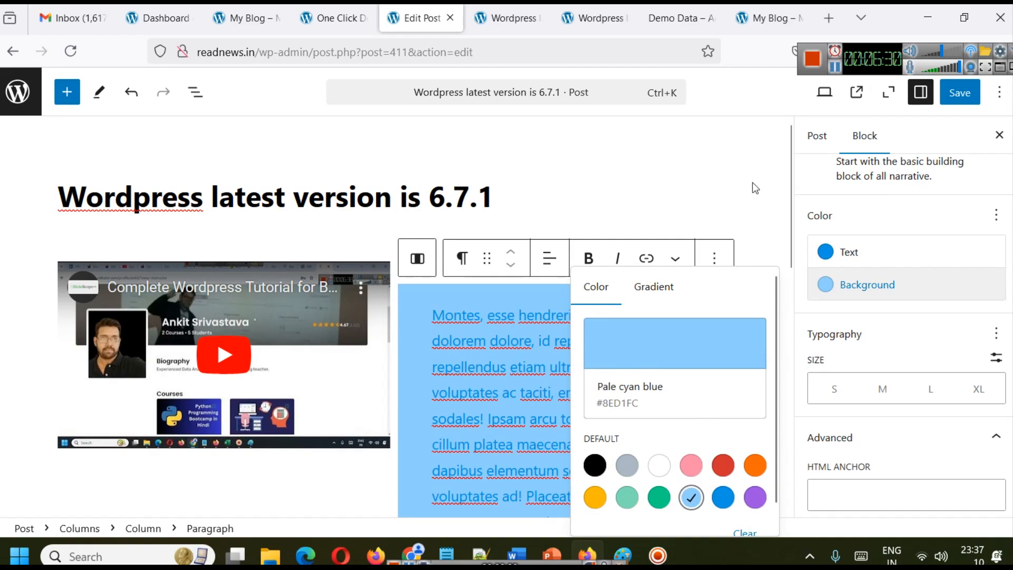
Leave the post editor for the posts list, discarding the unsaved colour changes
click(819, 138)
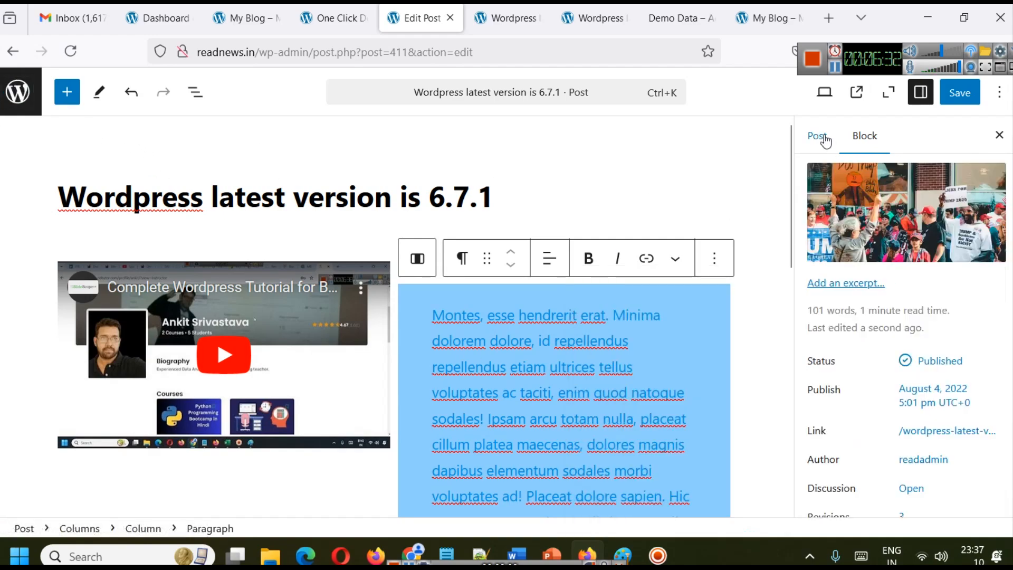
click(33, 83)
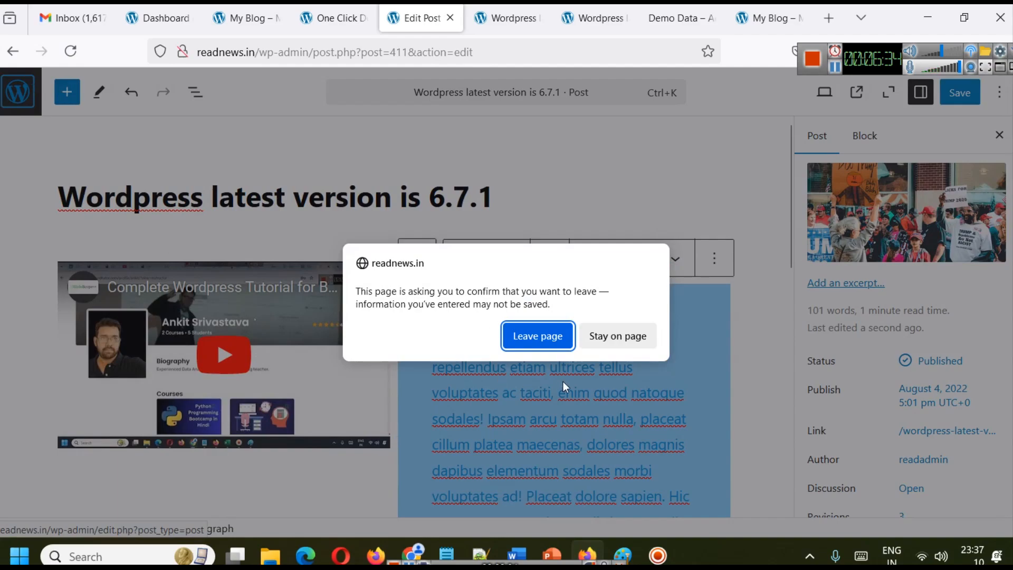
click(563, 336)
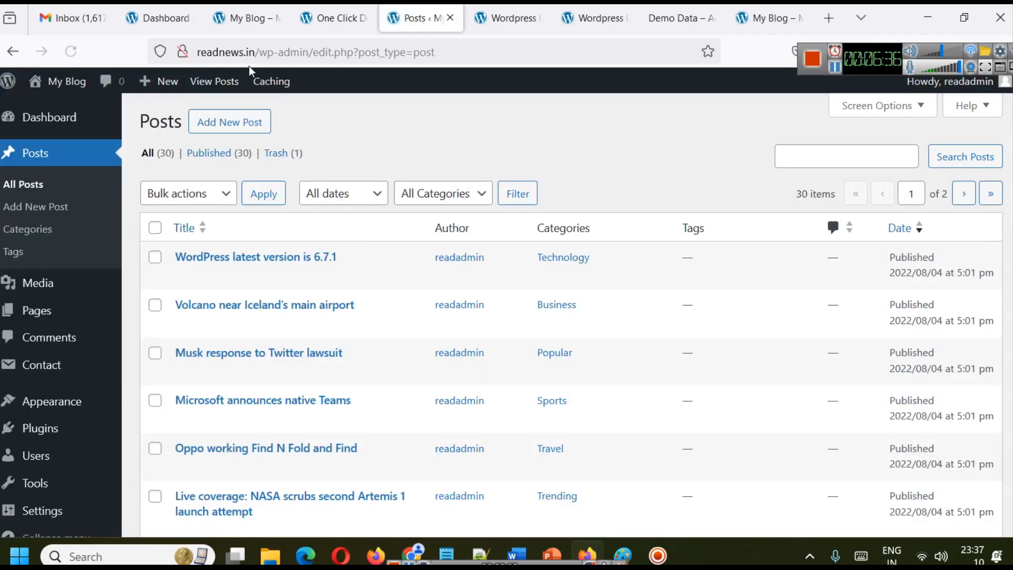
Open the theme Customizer from the site's home page
click(246, 21)
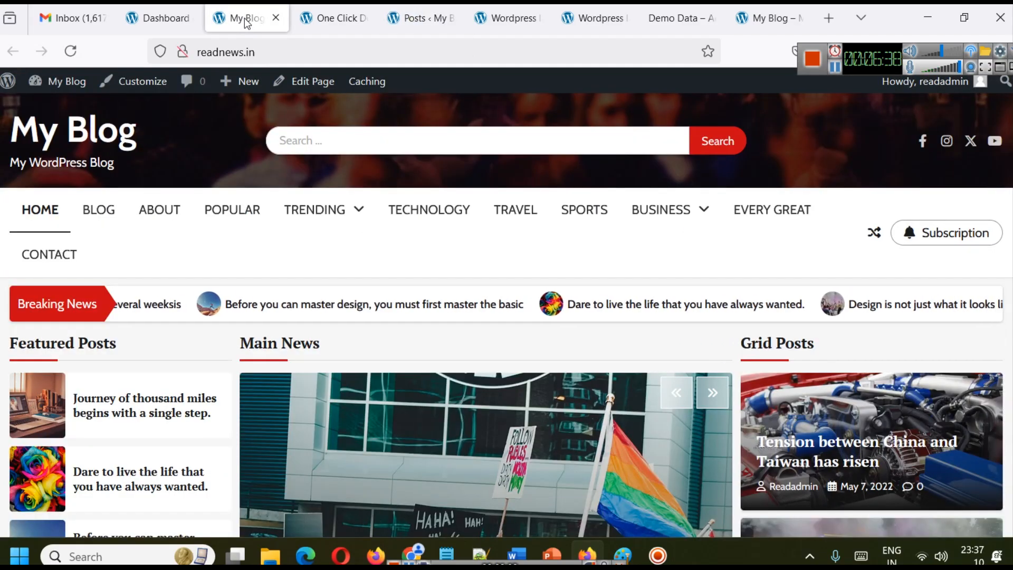
click(497, 150)
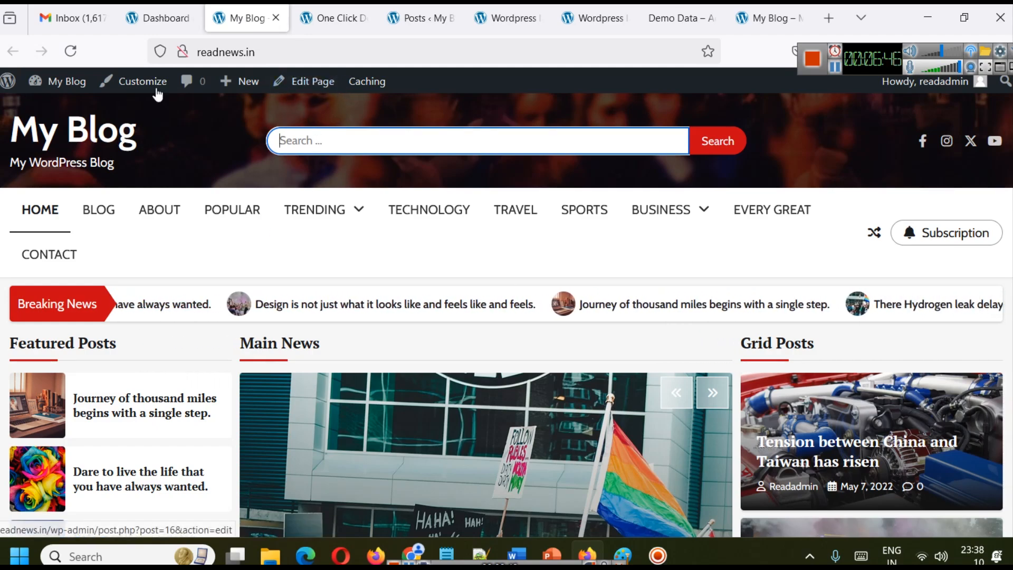
click(145, 82)
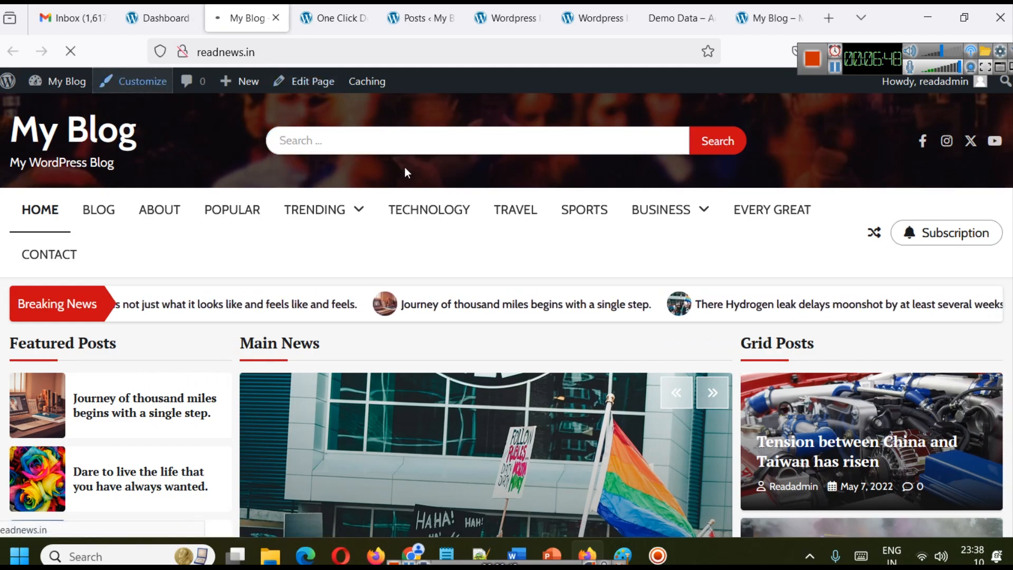
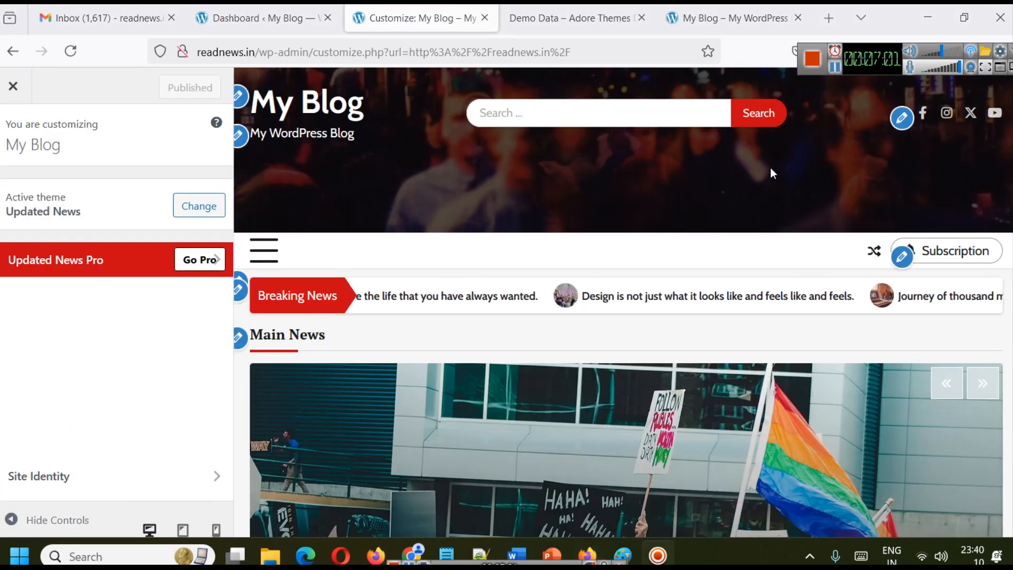
Change the site title to "ReadNews" and the tagline to "Latest Global News" in Site Identity
click(240, 96)
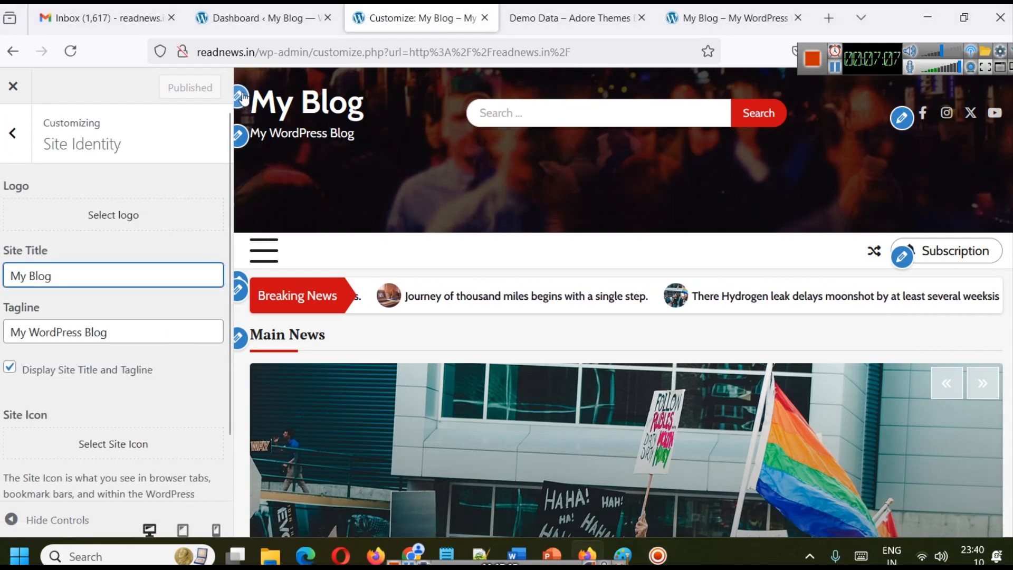
triple_click(96, 277)
text(ReadNews)
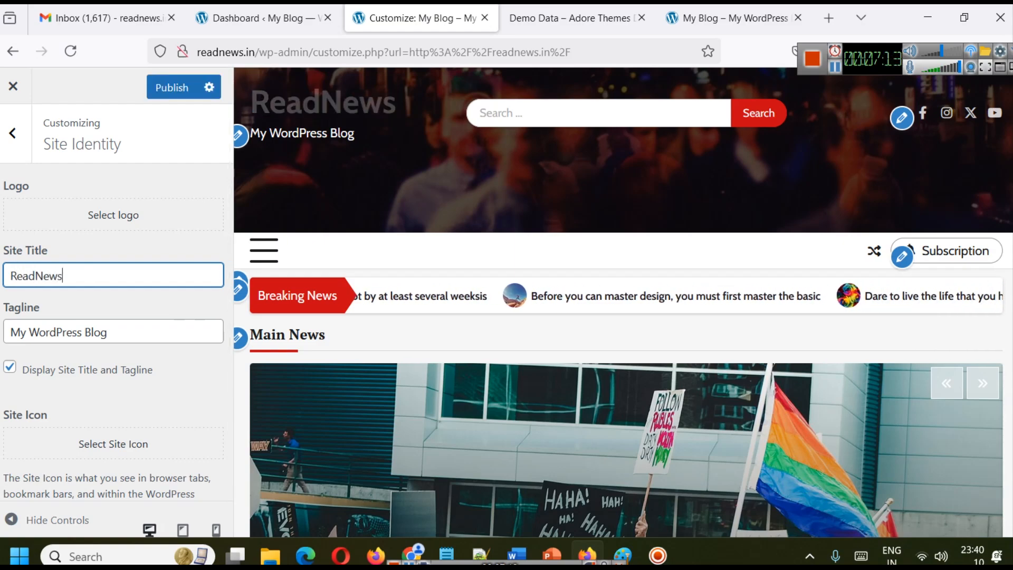
double_click(111, 331)
triple_click(112, 330)
text(Latest Global News)
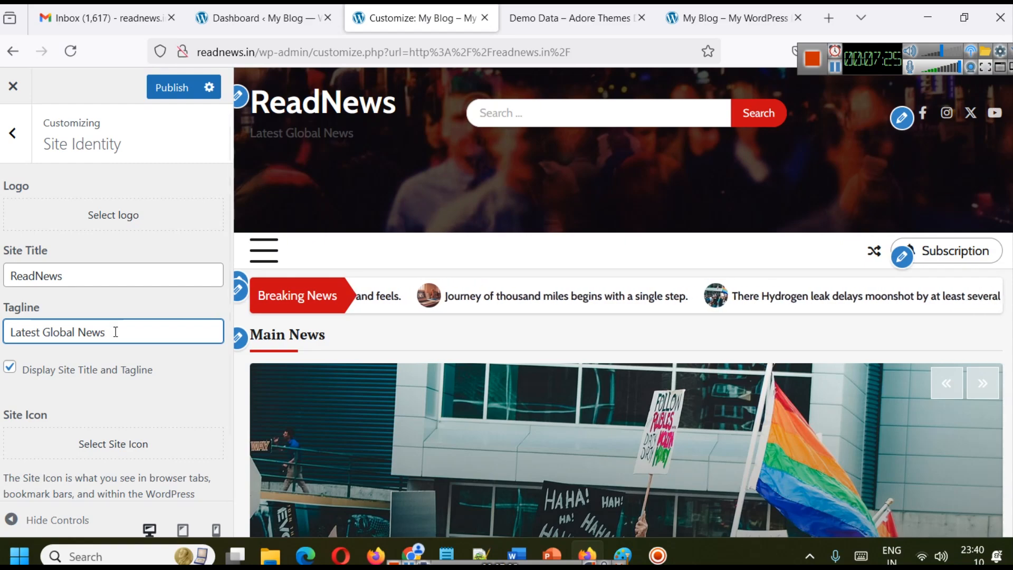
click(38, 274)
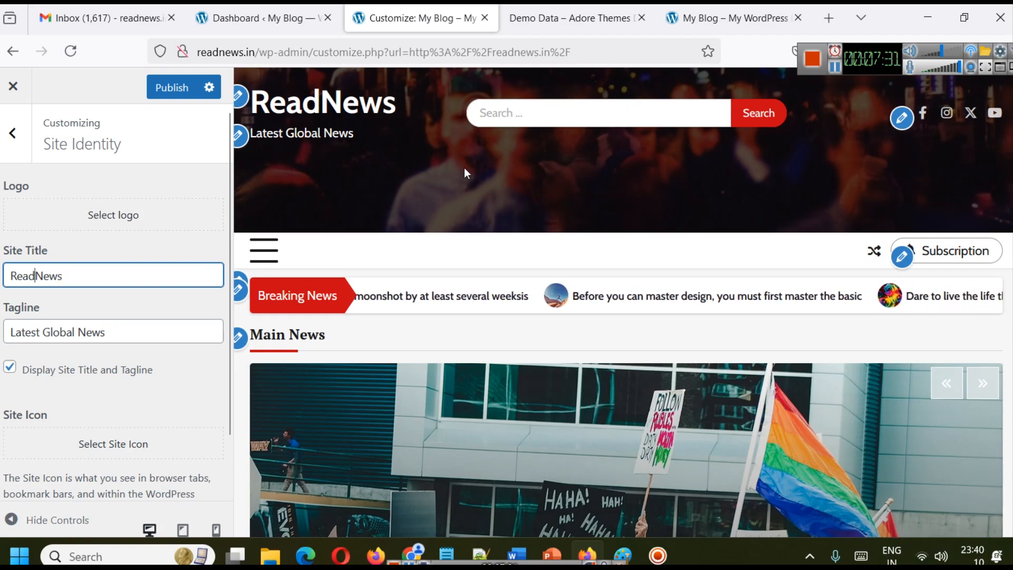
Try the existing library image pexels-markus-spiske-2990617-min.jpg as the site icon, cropping it to fit
scroll(111, 426, down, 2)
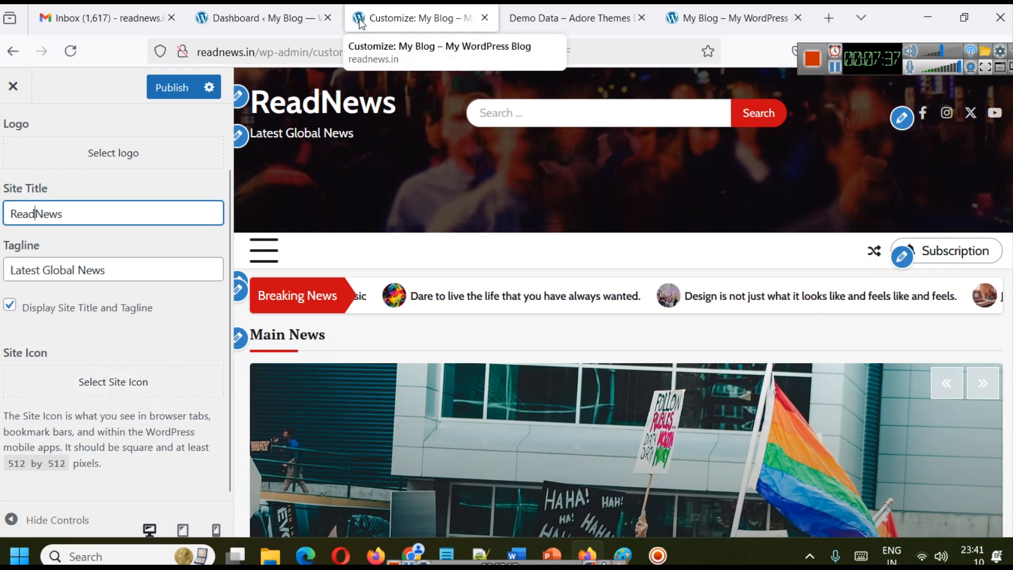
click(128, 391)
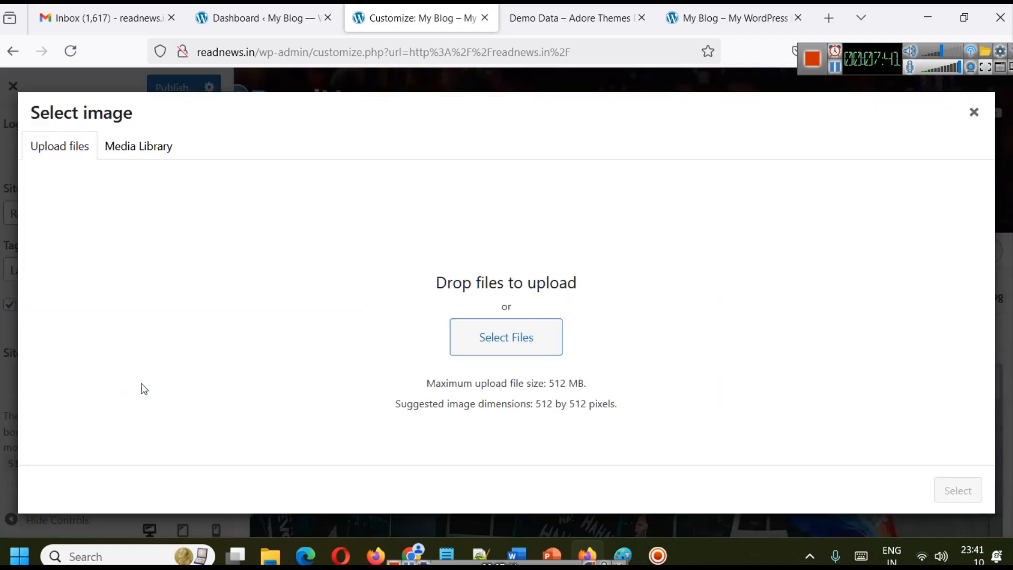
click(138, 146)
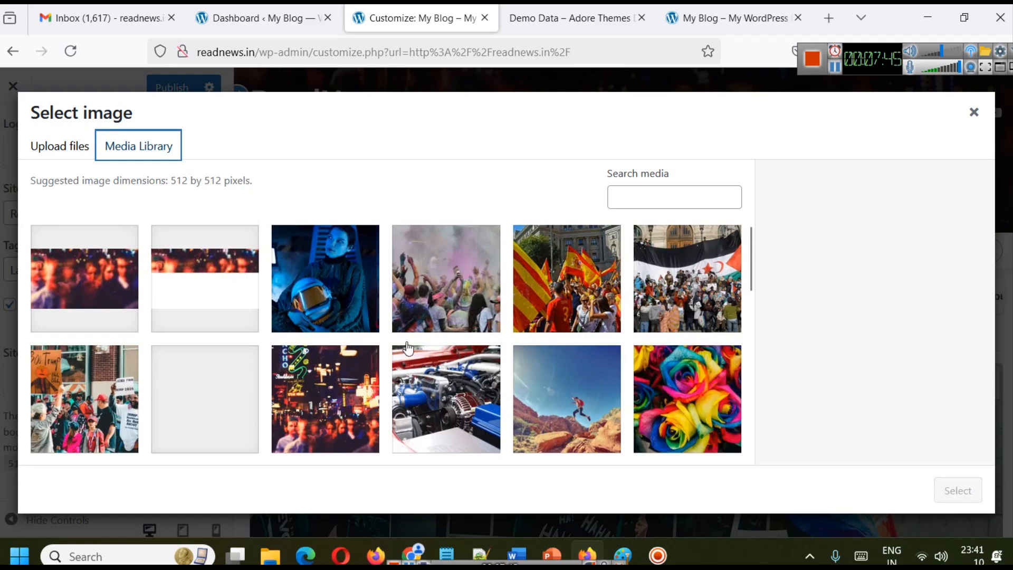
scroll(407, 348, down, 10)
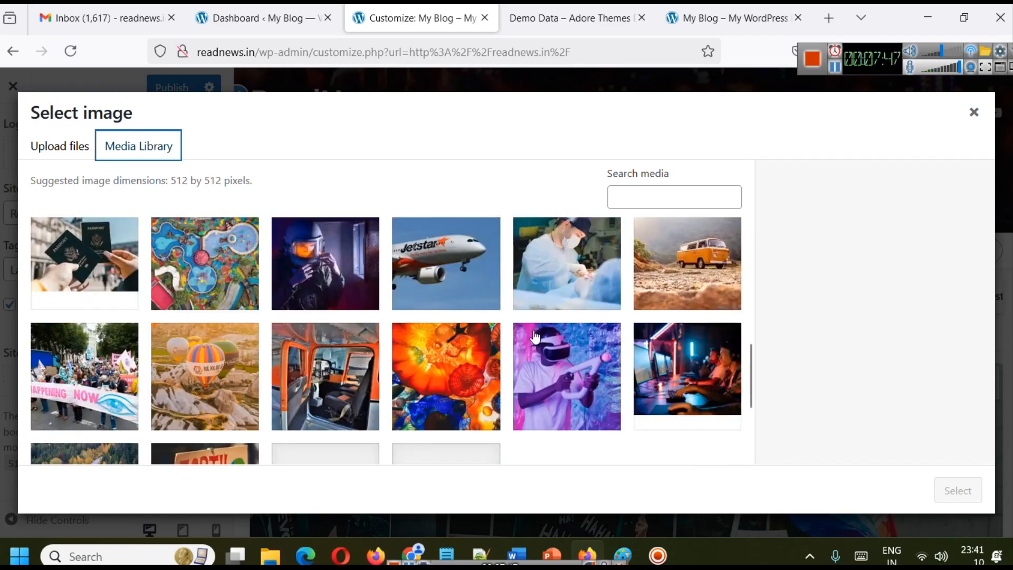
scroll(534, 335, down, 3)
click(226, 337)
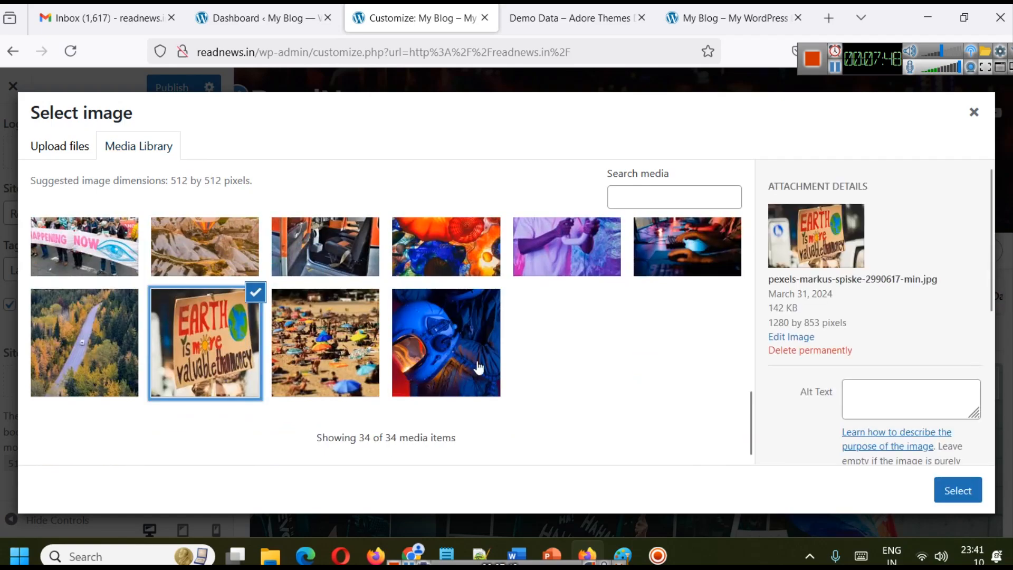
click(958, 490)
click(924, 493)
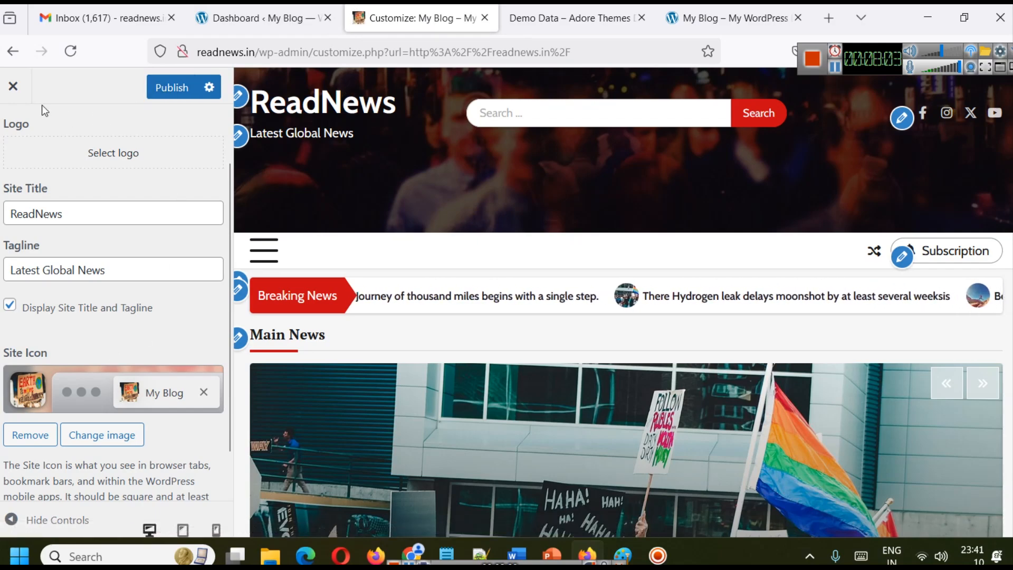
Remove the site icon and publish the Site Identity changes
click(43, 437)
click(174, 86)
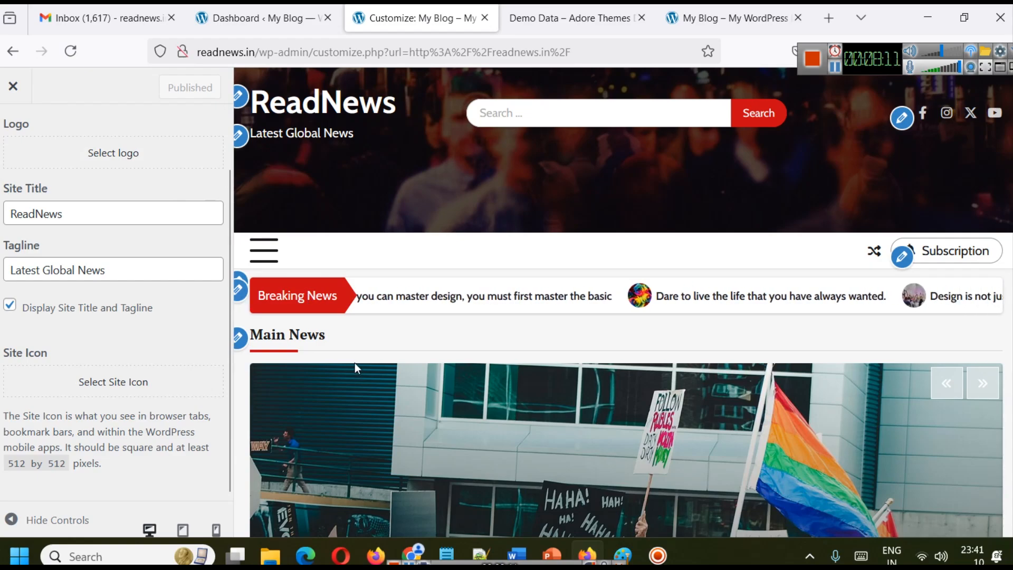
Inspect the header's Subscription button options and the menu location settings behind the header's social icons
key(ctrl+minus)
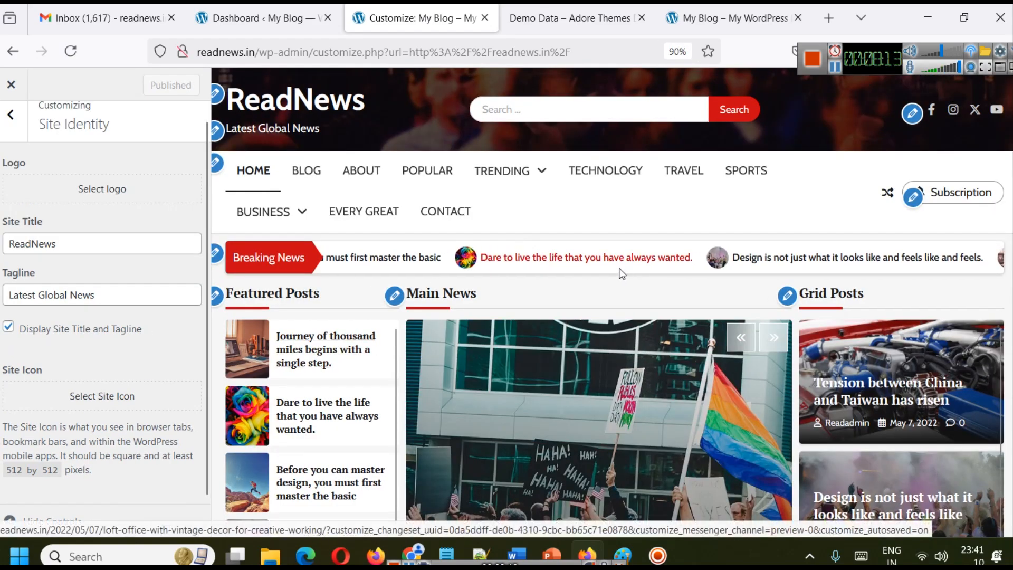
click(912, 196)
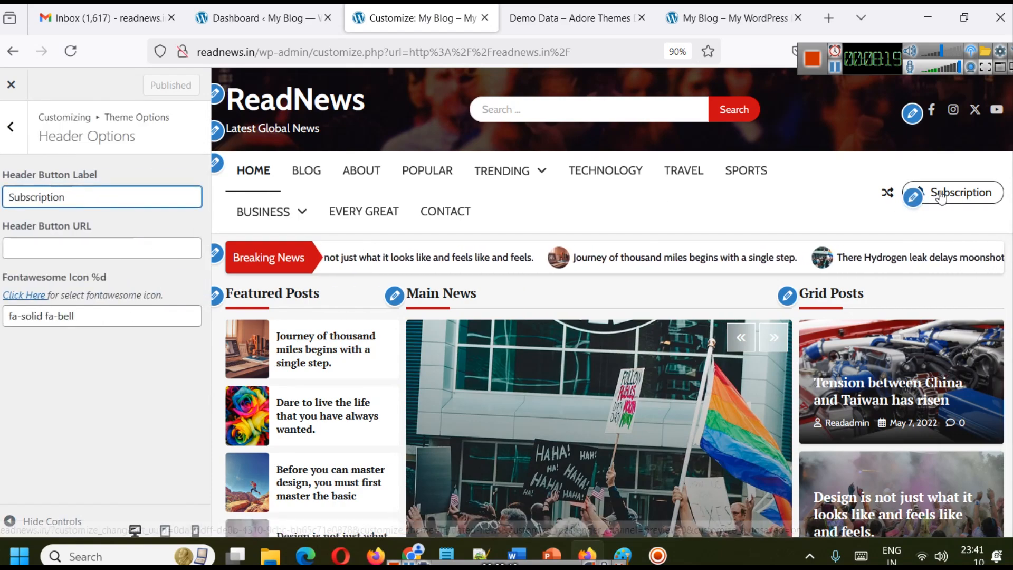
click(65, 246)
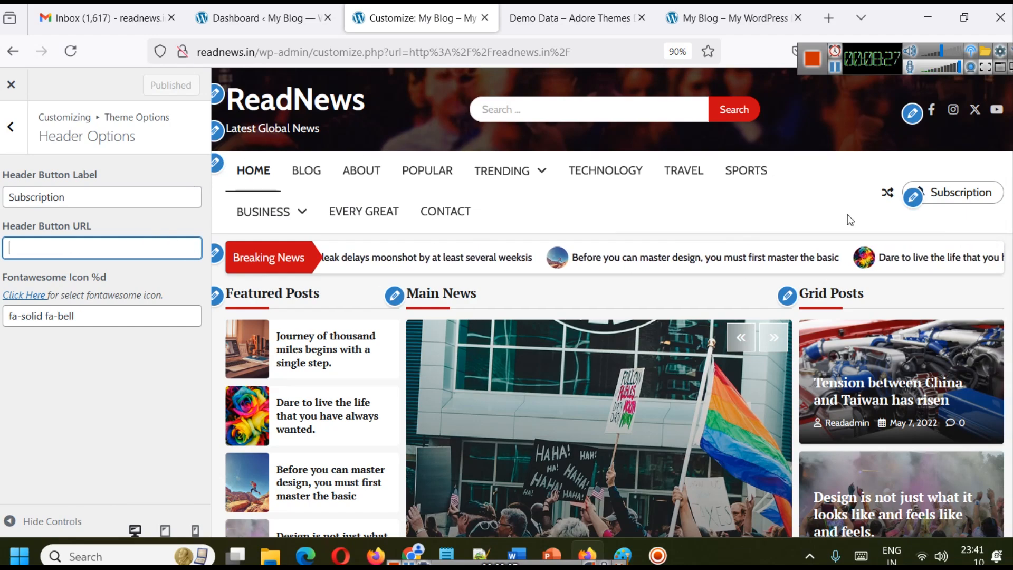
click(915, 115)
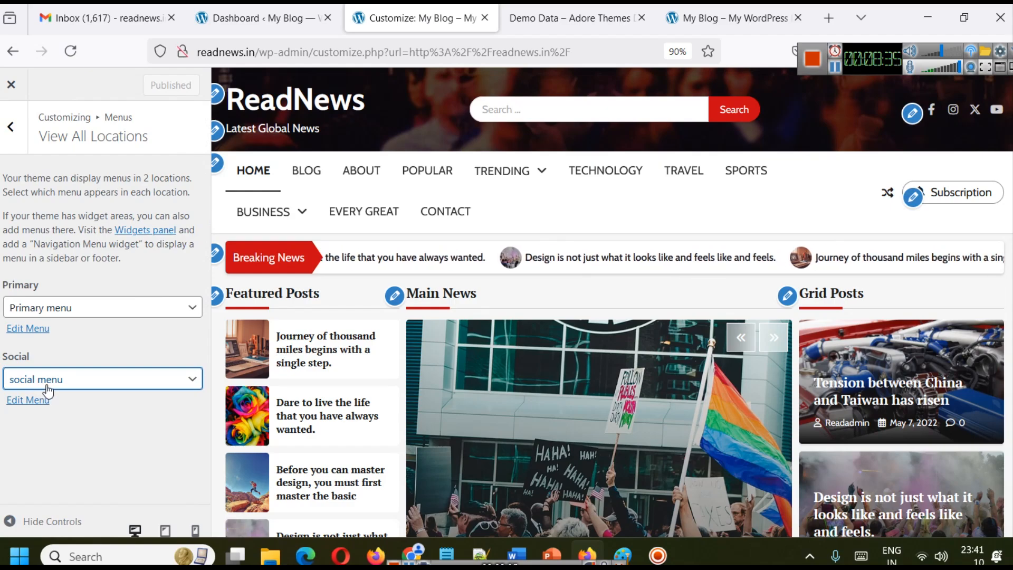
Open the social menu for editing on the Menus page of the WordPress dashboard
click(285, 11)
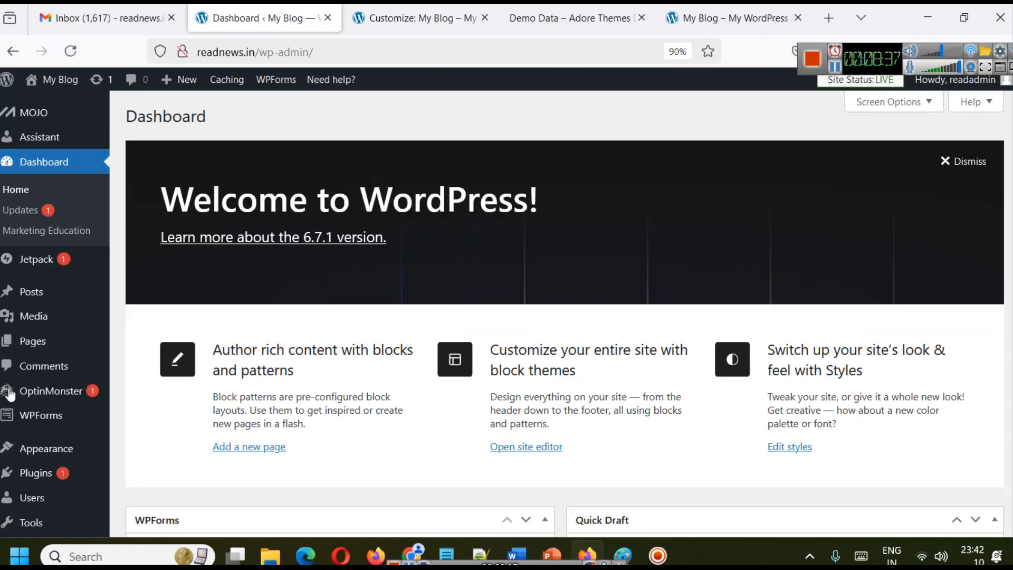
mouse_move(46, 454)
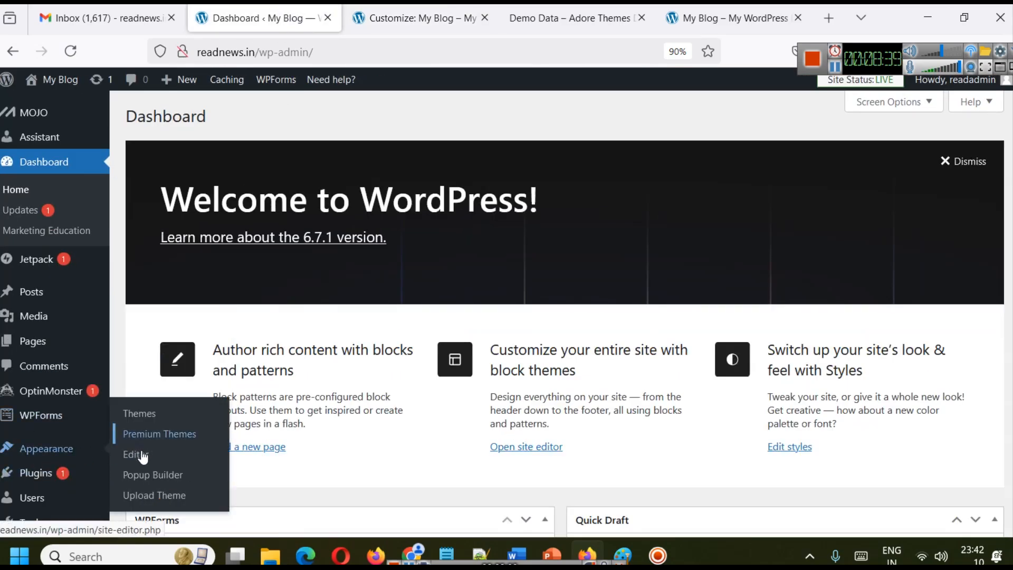
click(38, 441)
scroll(21, 427, down, 3)
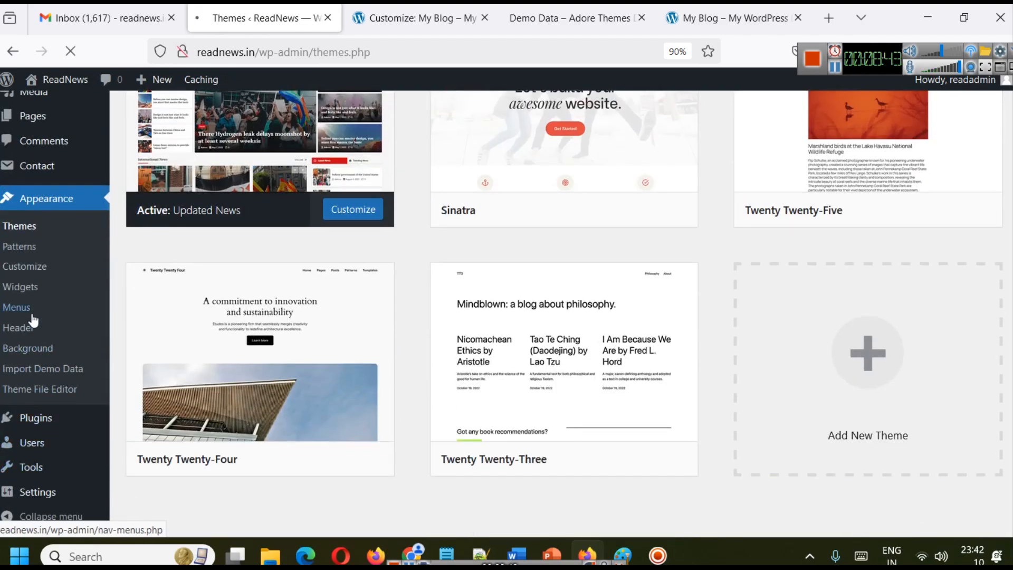
click(31, 314)
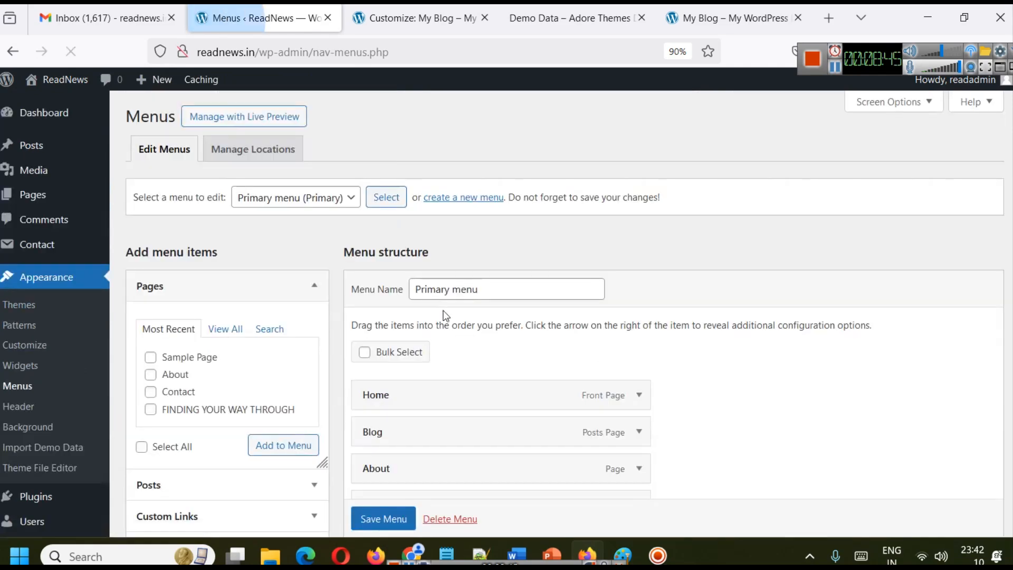
click(294, 198)
click(294, 220)
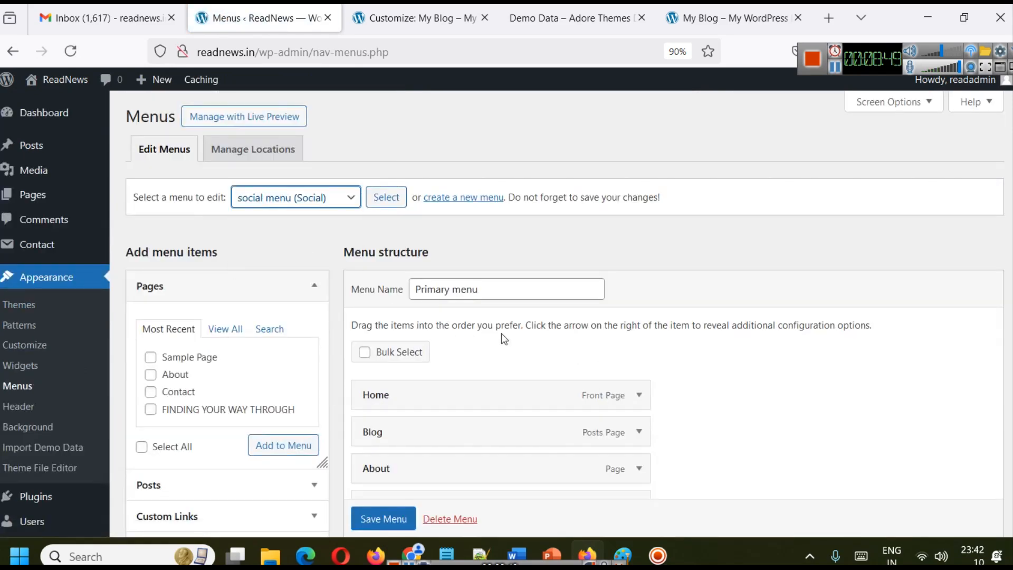
click(403, 205)
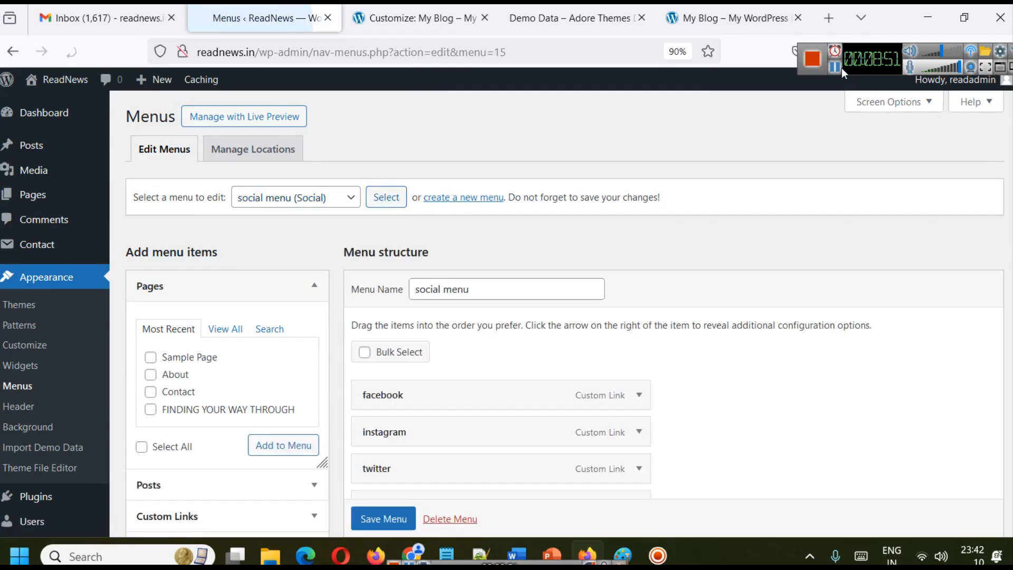
click(834, 67)
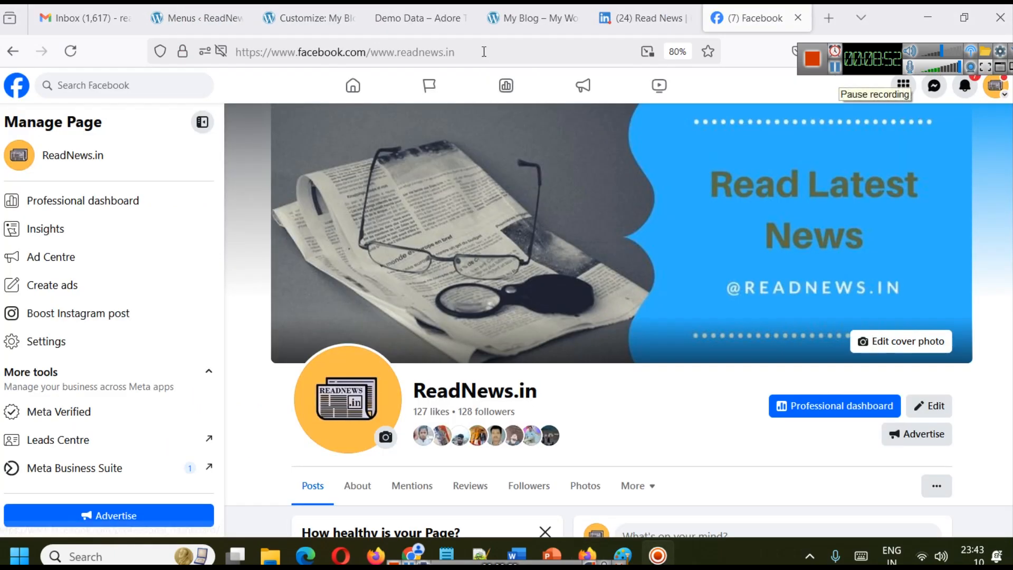
click(484, 51)
key(ctrl+c)
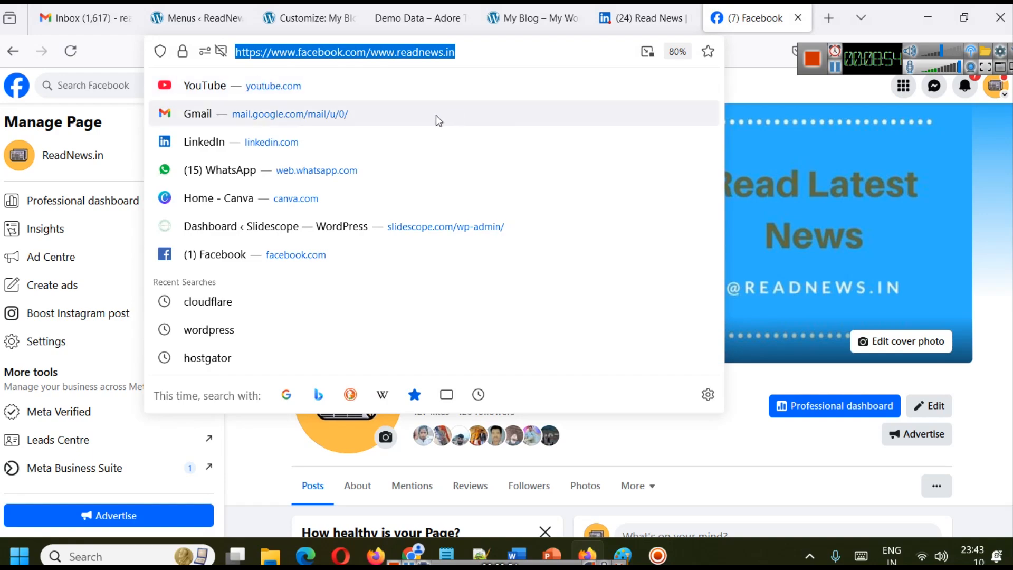
click(195, 18)
scroll(507, 366, down, 3)
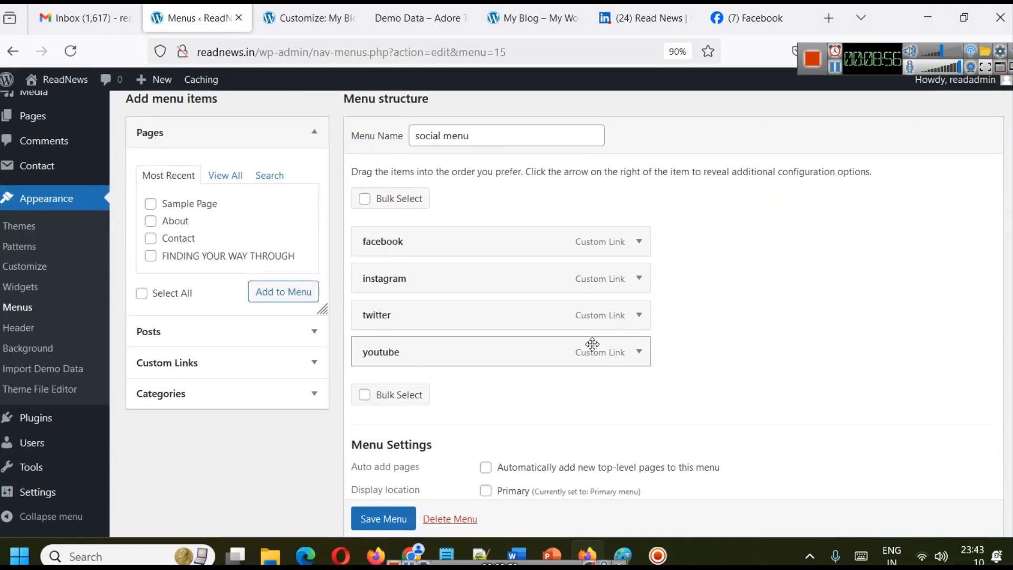
click(639, 241)
click(509, 290)
key(ctrl+a)
key(ctrl+v)
click(639, 242)
scroll(580, 317, down, 2)
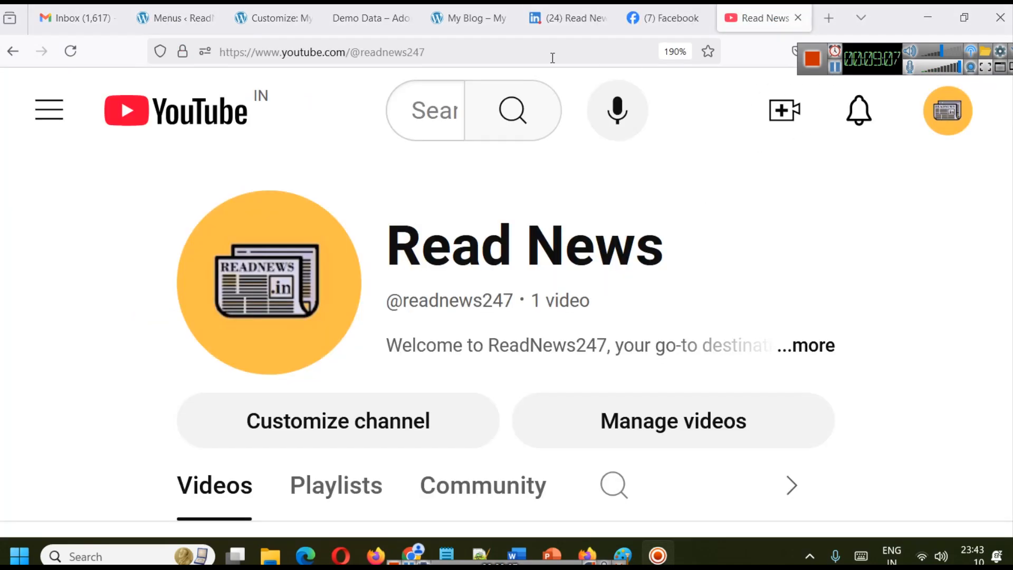
click(531, 55)
key(ctrl+c)
click(174, 18)
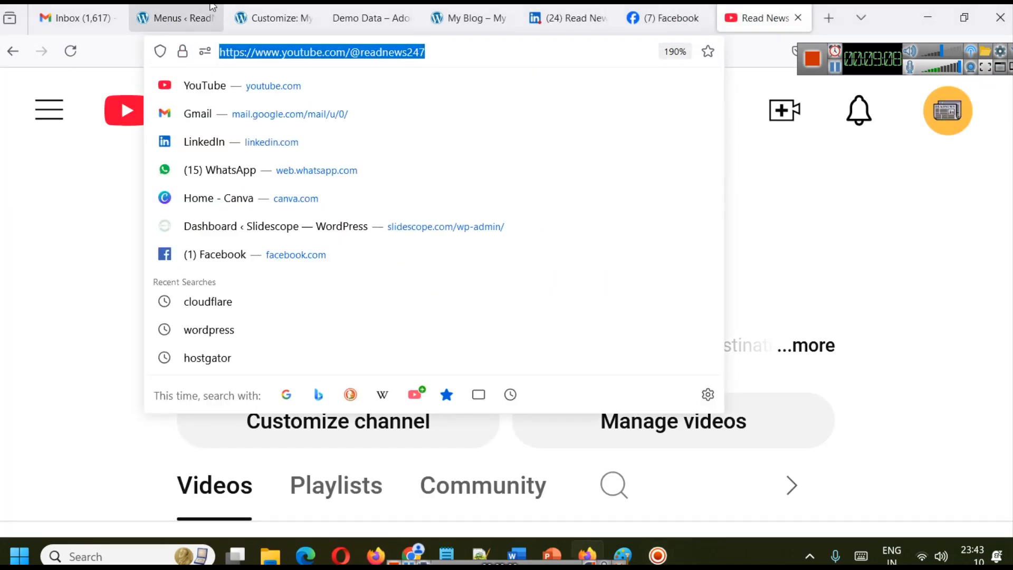
click(639, 275)
click(469, 323)
key(ctrl+a)
key(ctrl+v)
click(376, 518)
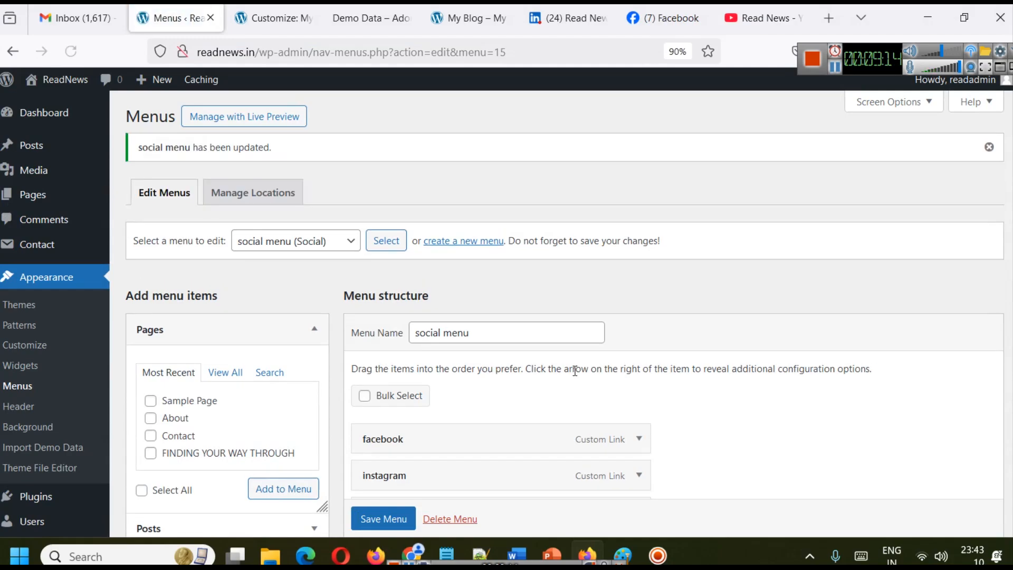
Check the saved social menu's items and open the site's home page in a new tab
scroll(561, 356, down, 4)
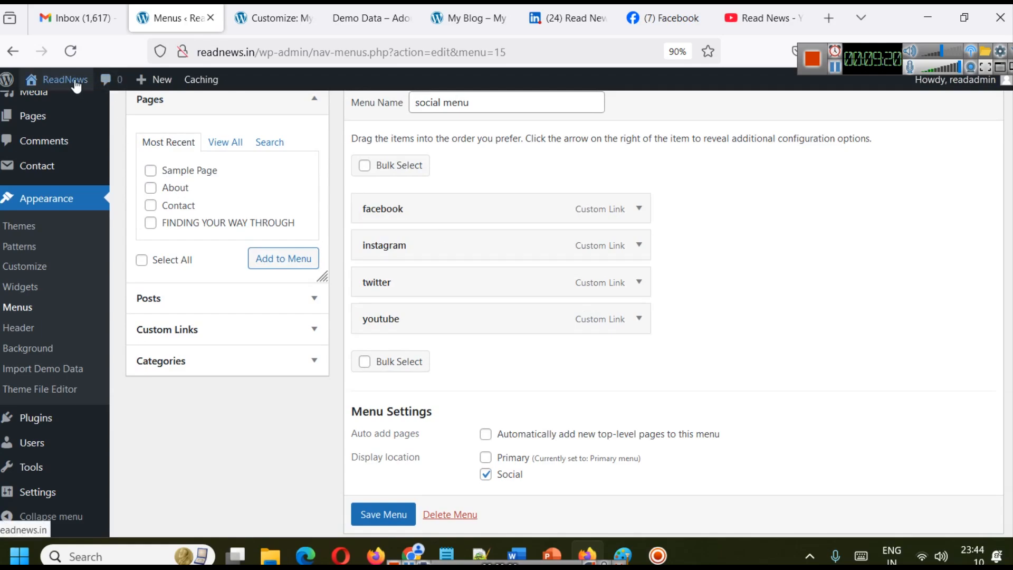
mouse_move(74, 86)
click(59, 103)
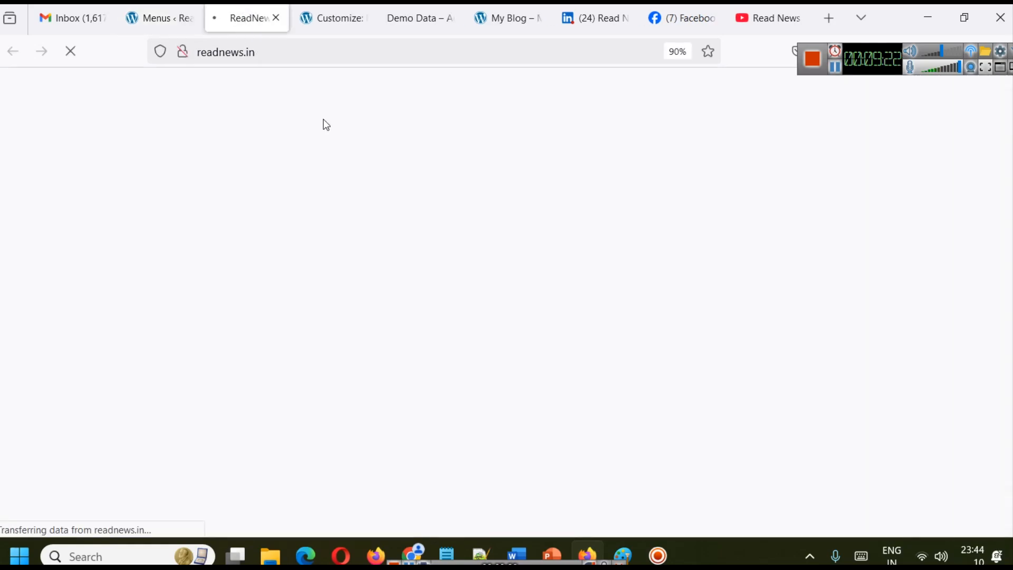
drag(874, 61, 881, 40)
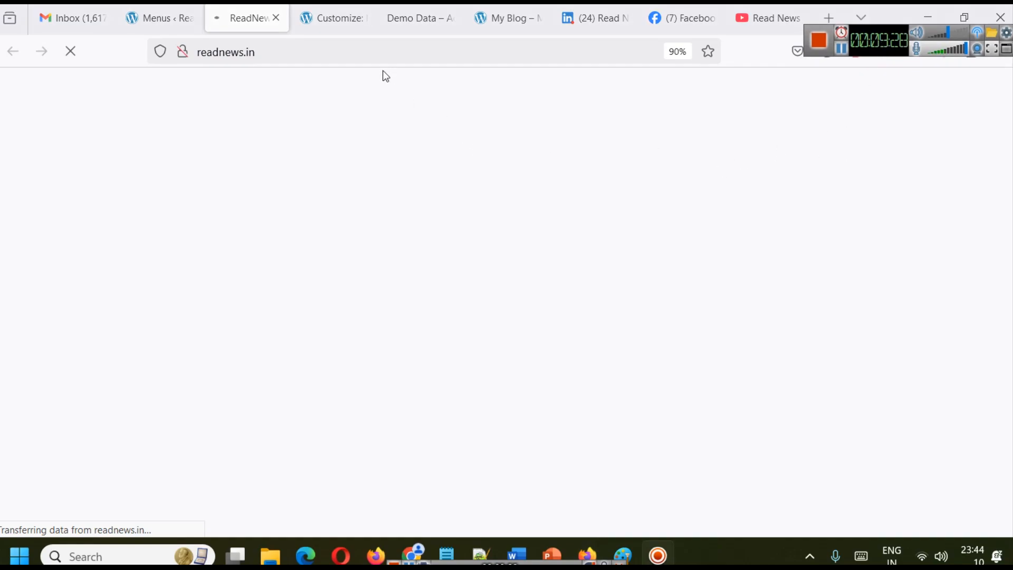
Return to the theme Customizer and open the Featured Posts settings of the front page's Banner Section
click(332, 18)
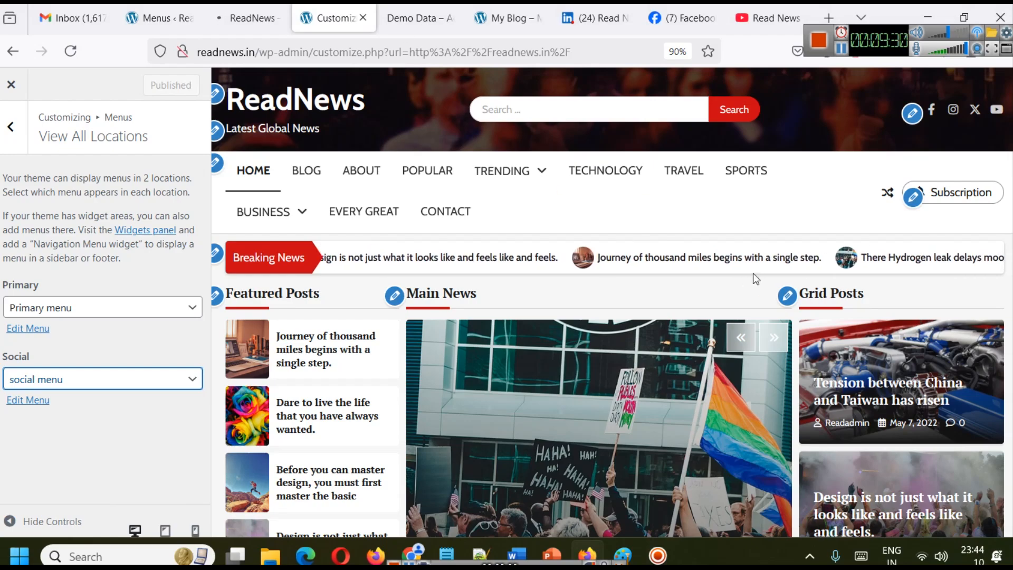
scroll(752, 274, down, 2)
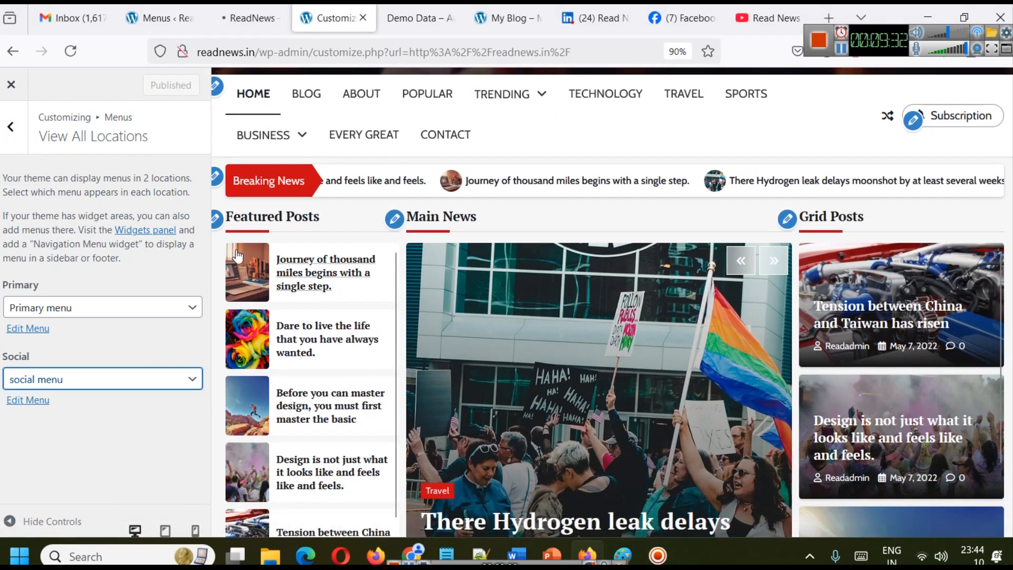
scroll(285, 299, down, 3)
scroll(316, 330, up, 3)
scroll(418, 286, down, 2)
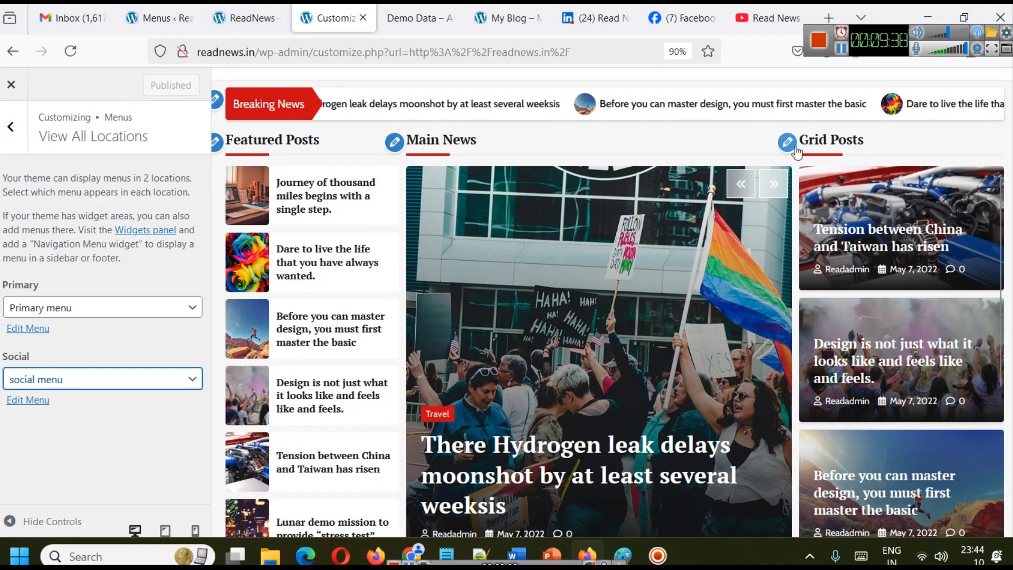
click(217, 147)
Review the Featured Posts choices from Post 1 to Post 8, including the posts available for Post 1
scroll(102, 378, down, 2)
scroll(102, 379, down, 1)
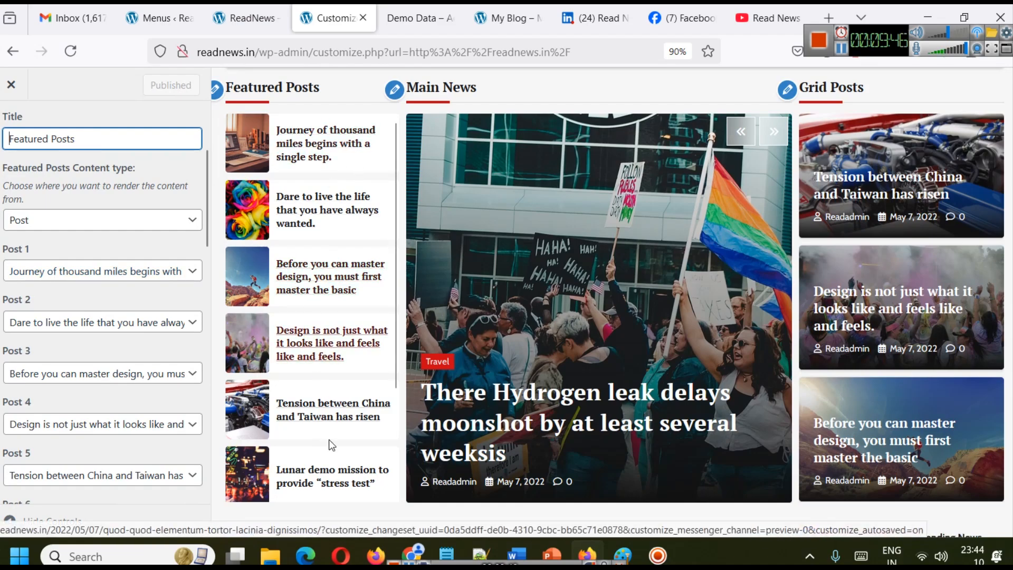
scroll(325, 430, down, 5)
scroll(110, 298, down, 3)
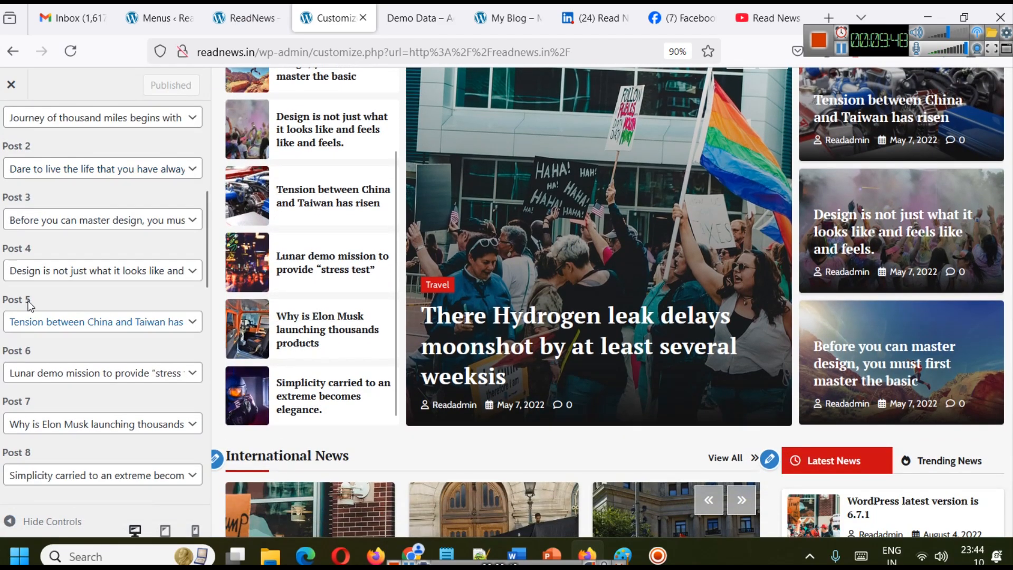
scroll(38, 303, down, 3)
scroll(80, 330, up, 7)
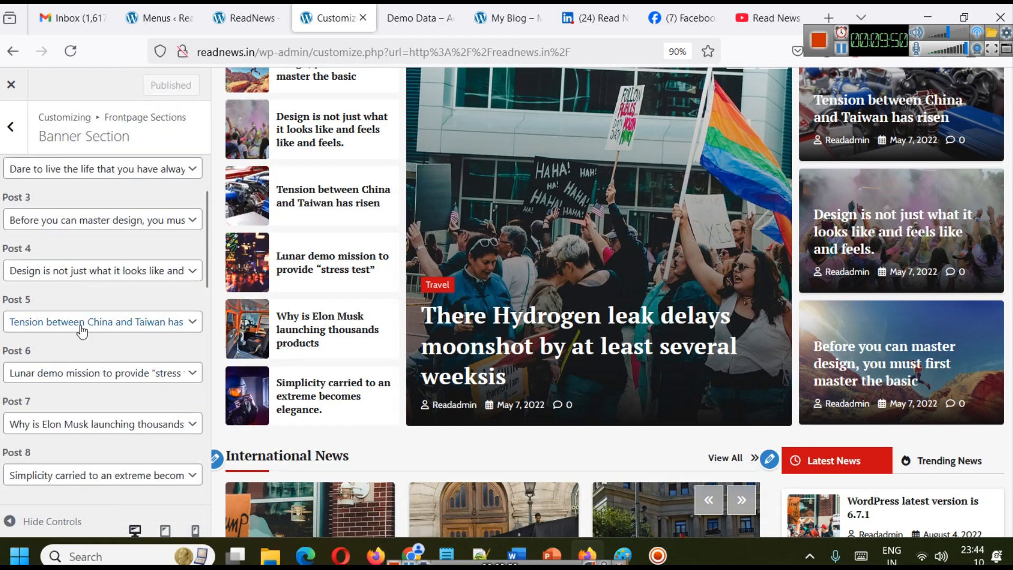
click(91, 348)
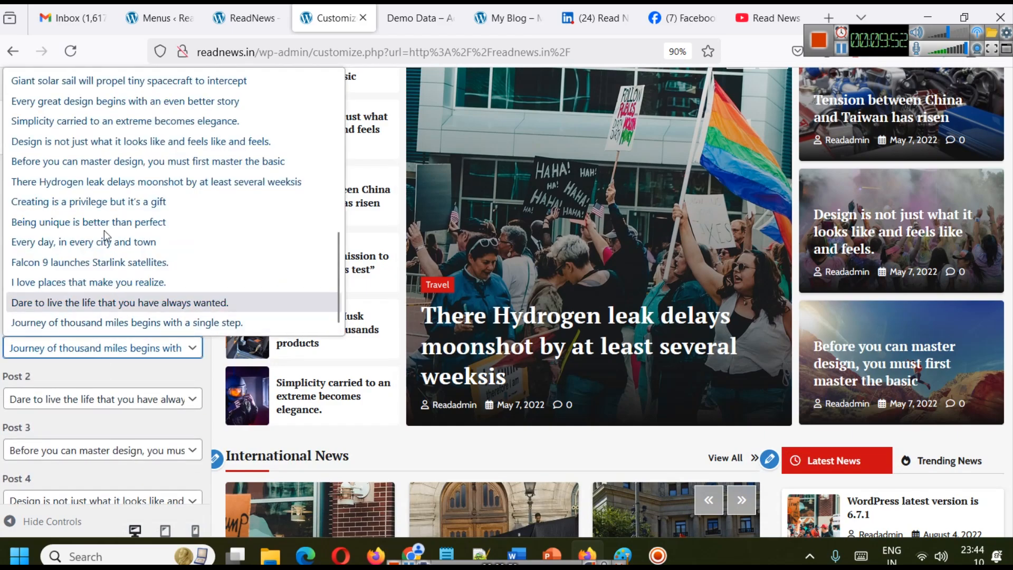
click(128, 364)
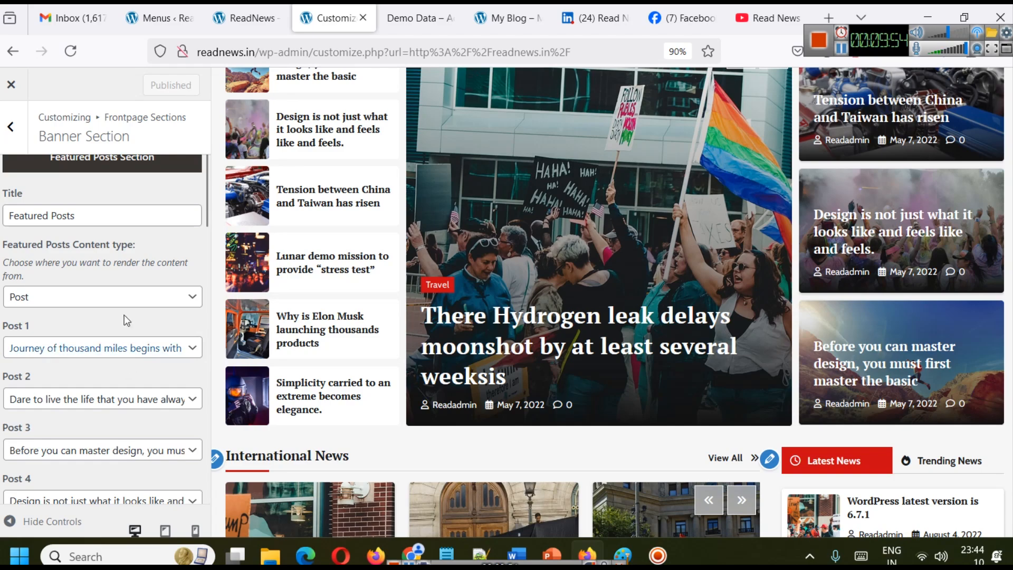
scroll(124, 314, down, 7)
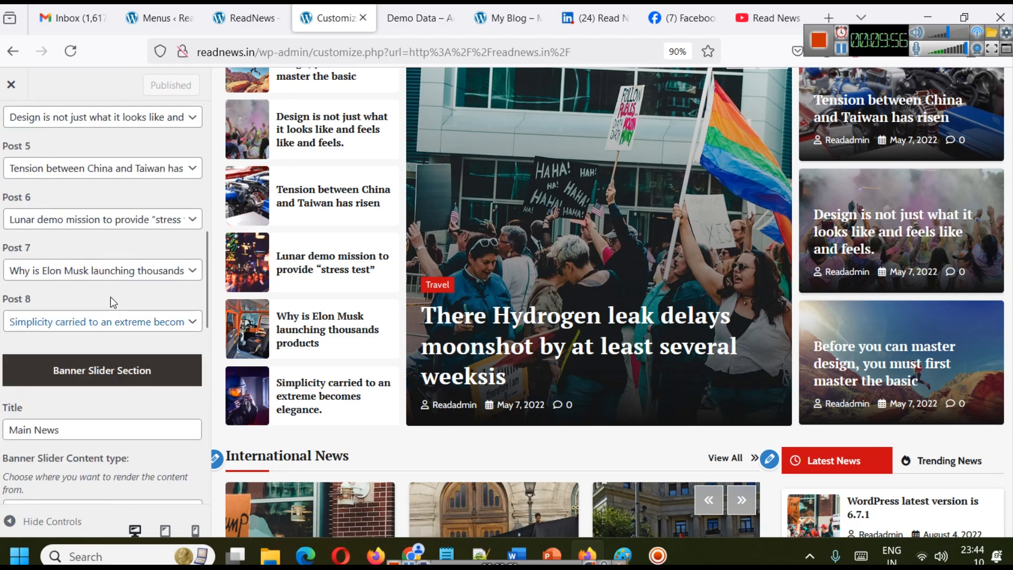
Open the Main News banner slider settings and review its content type and the choices for Post 1 to Post 3
scroll(123, 356, down, 3)
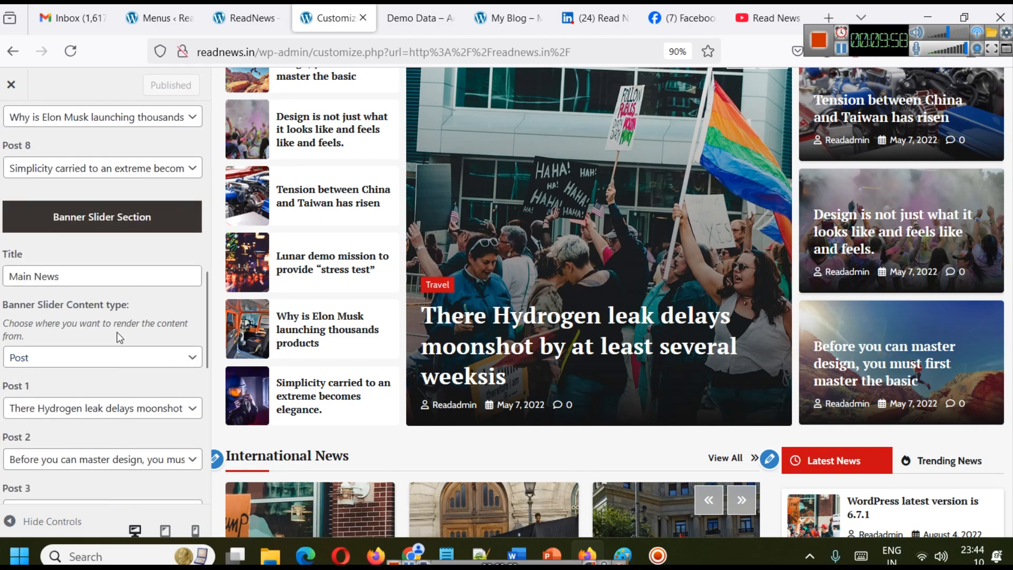
scroll(626, 334, up, 3)
click(399, 168)
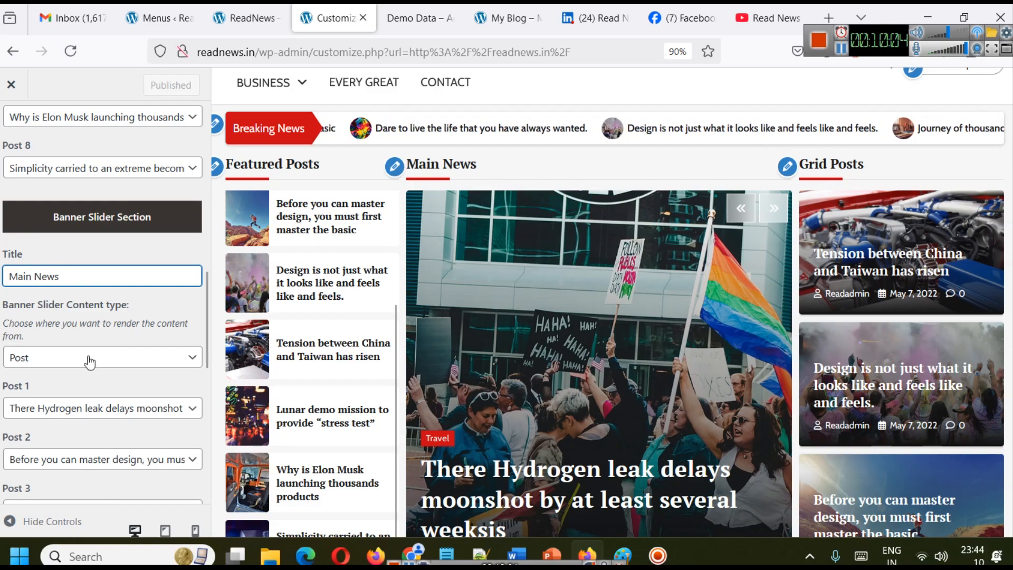
scroll(518, 296, down, 3)
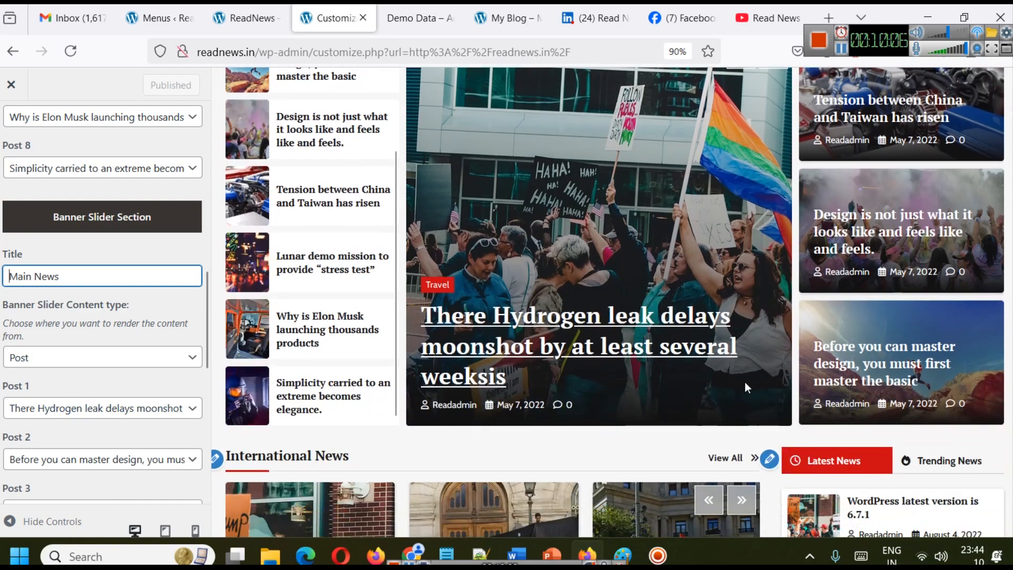
scroll(664, 346, up, 2)
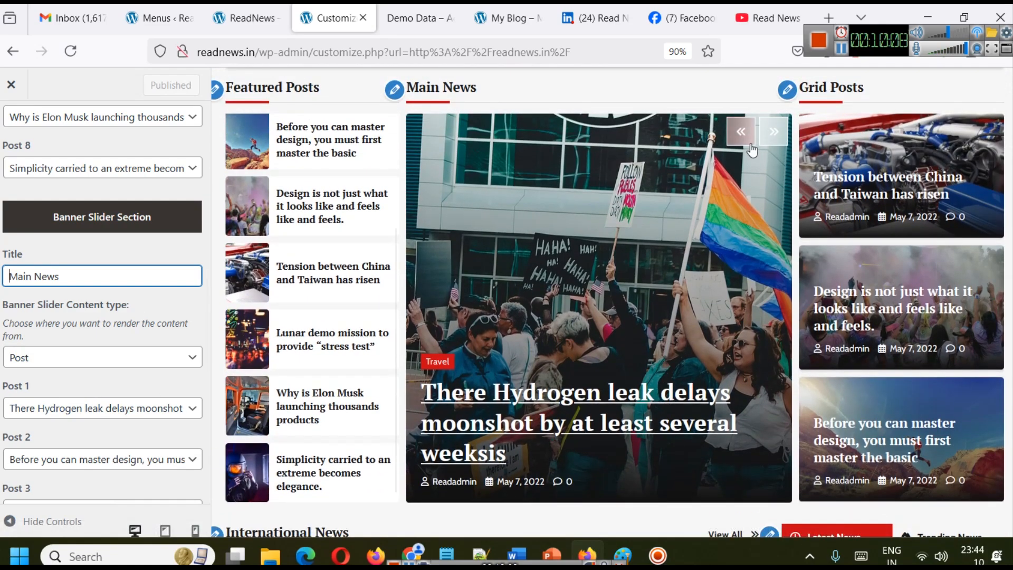
click(774, 134)
scroll(150, 346, down, 3)
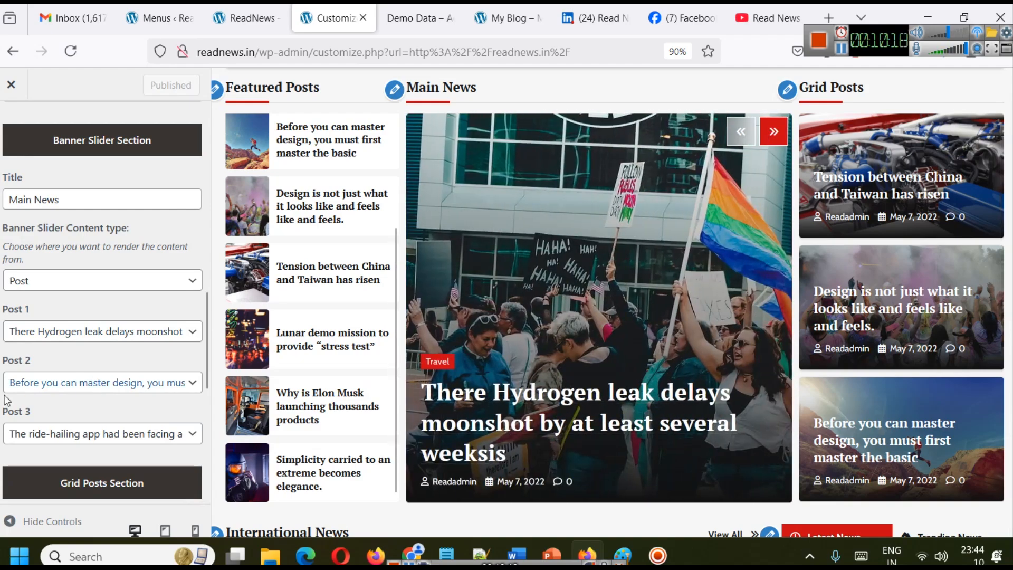
scroll(48, 363, down, 2)
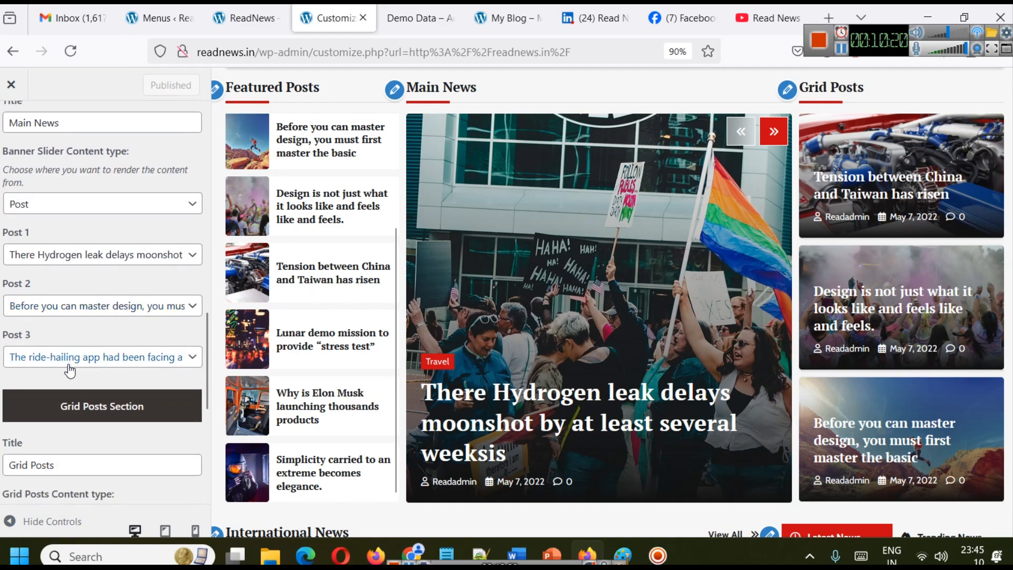
Open the Grid Posts settings and review their content type and the choices for Post 1 to Post 5
click(786, 90)
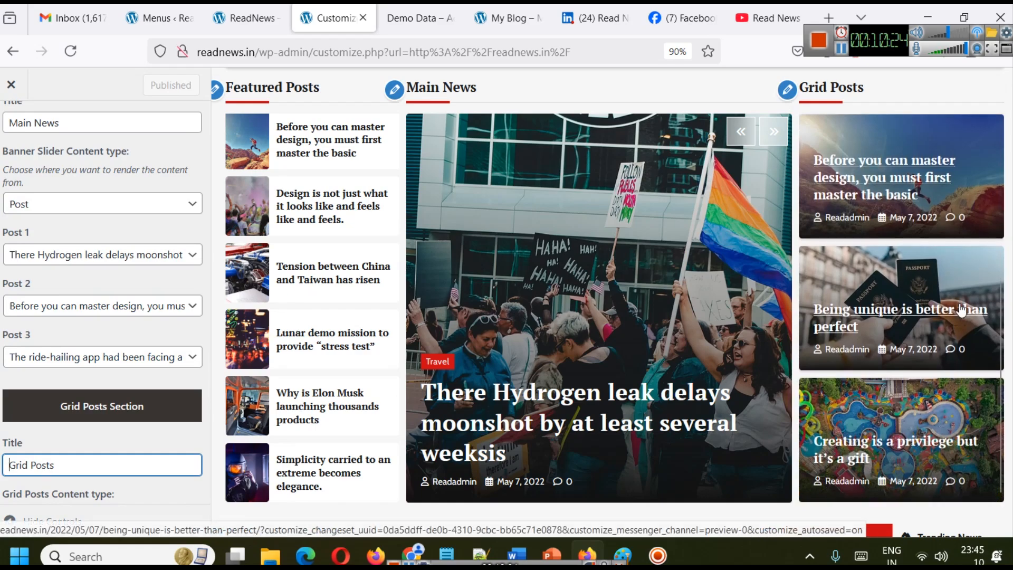
scroll(149, 439, down, 6)
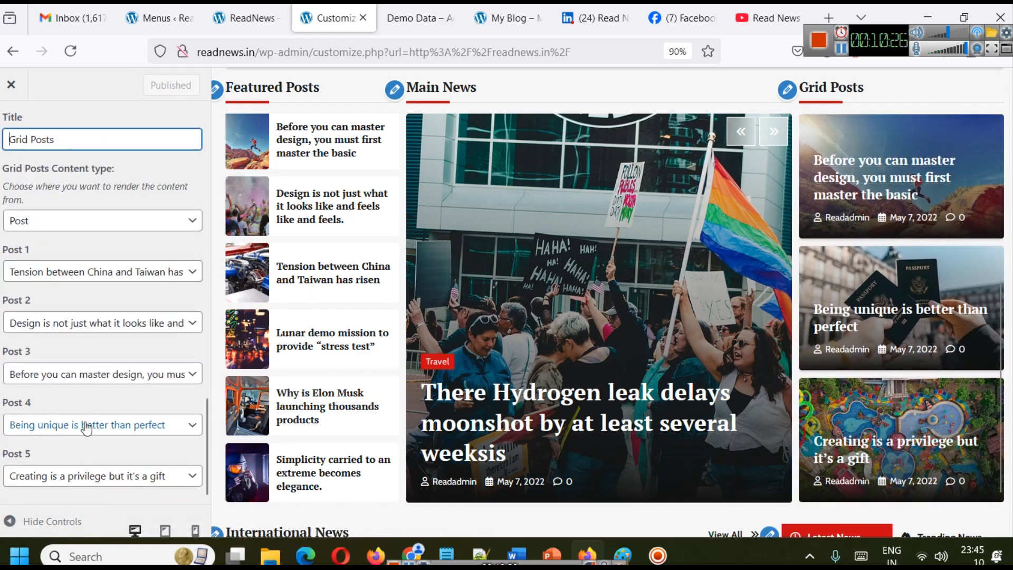
scroll(817, 286, down, 5)
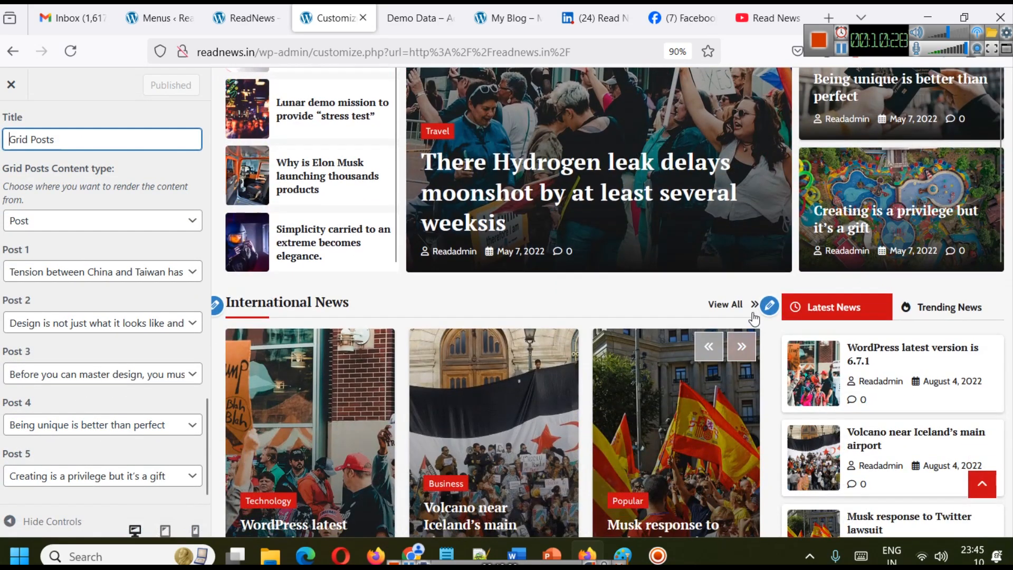
Open the Secondary Widgets Area, dismiss the block widgets introduction and examine the Posts Tabs Widget behind Latest News and Trending News
click(771, 306)
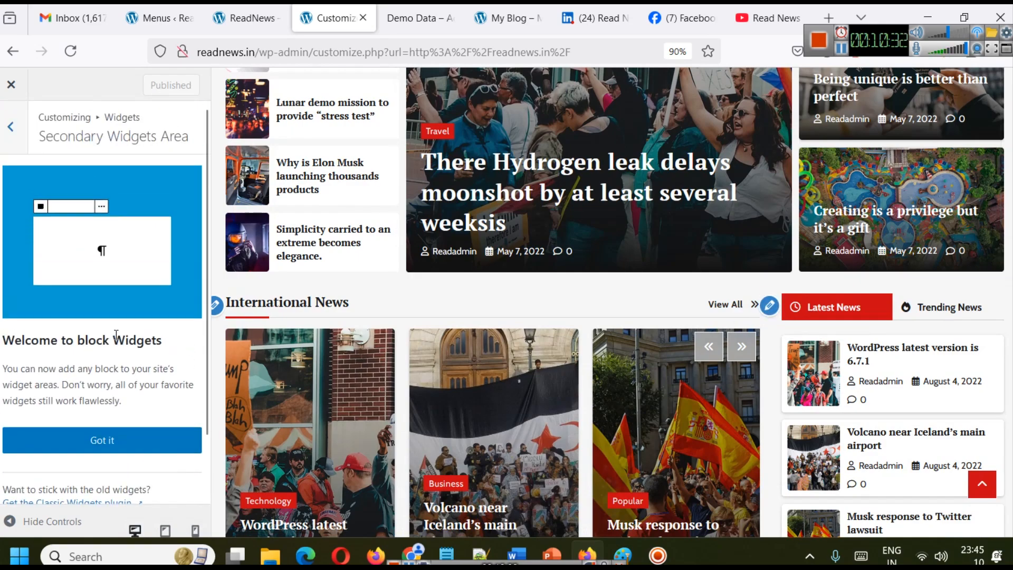
click(102, 441)
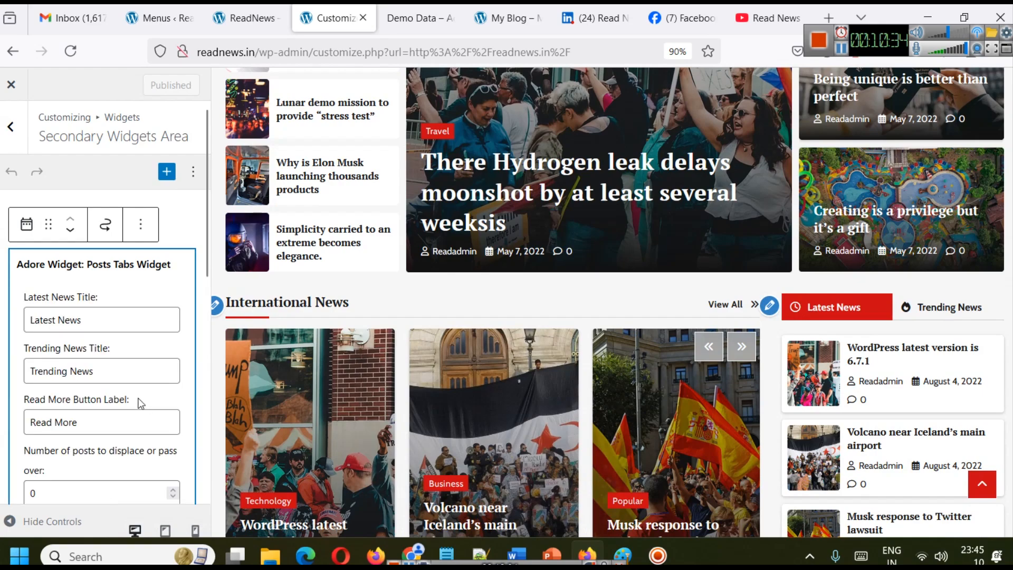
scroll(106, 328, down, 3)
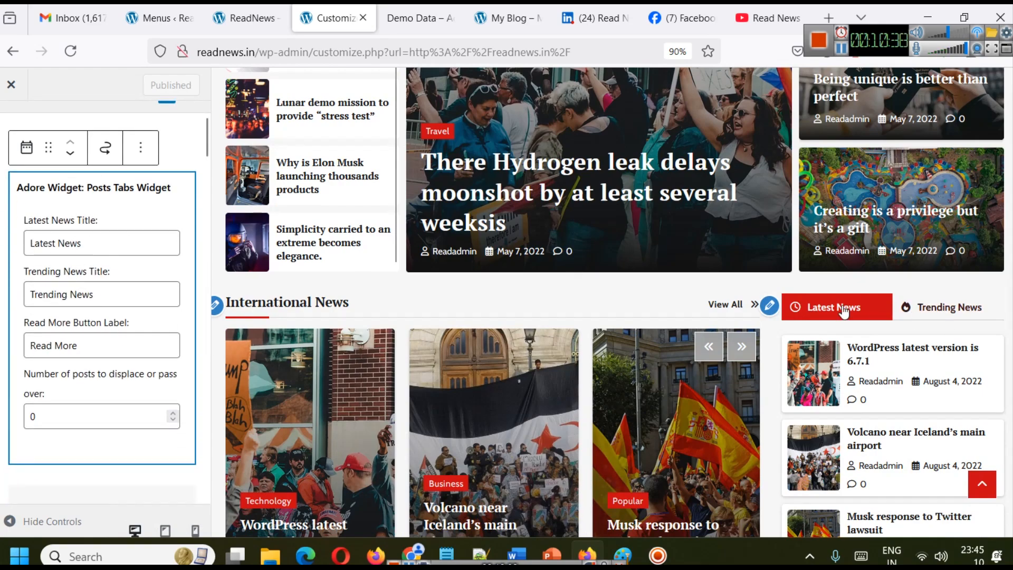
click(973, 310)
click(866, 310)
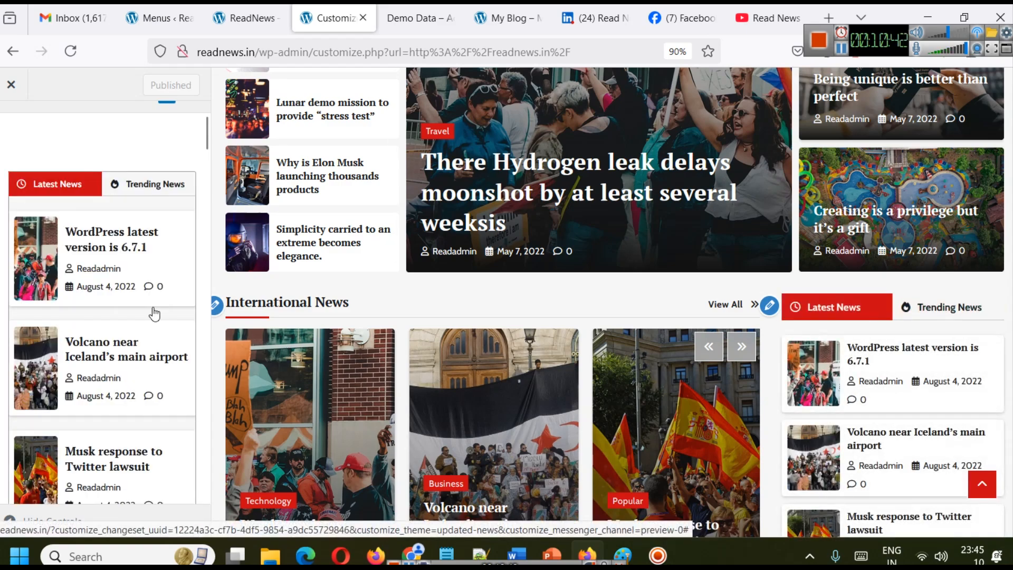
click(155, 192)
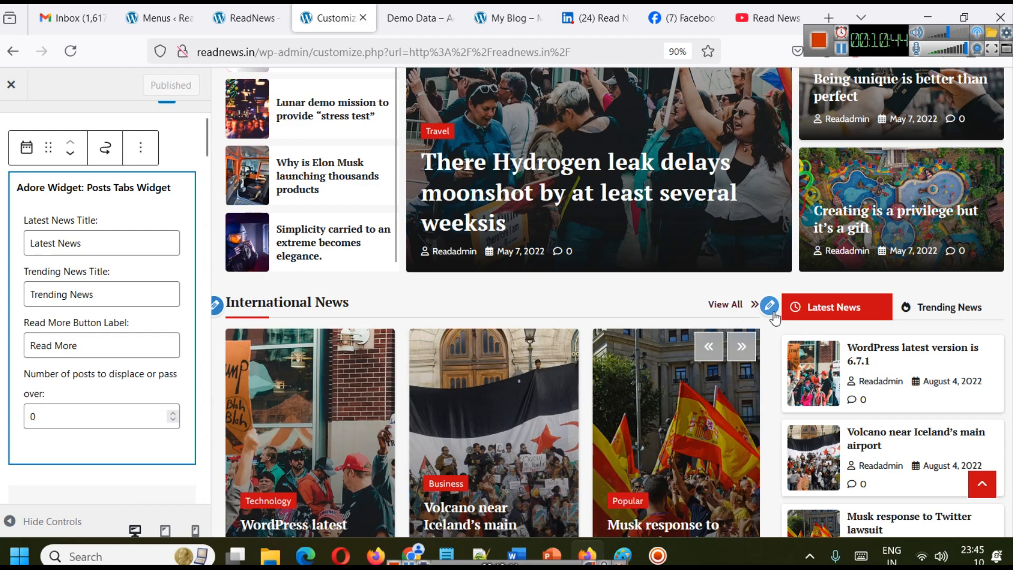
Open the Primary Widgets Area and examine the Express News widget's title, button, post count and category settings
click(217, 308)
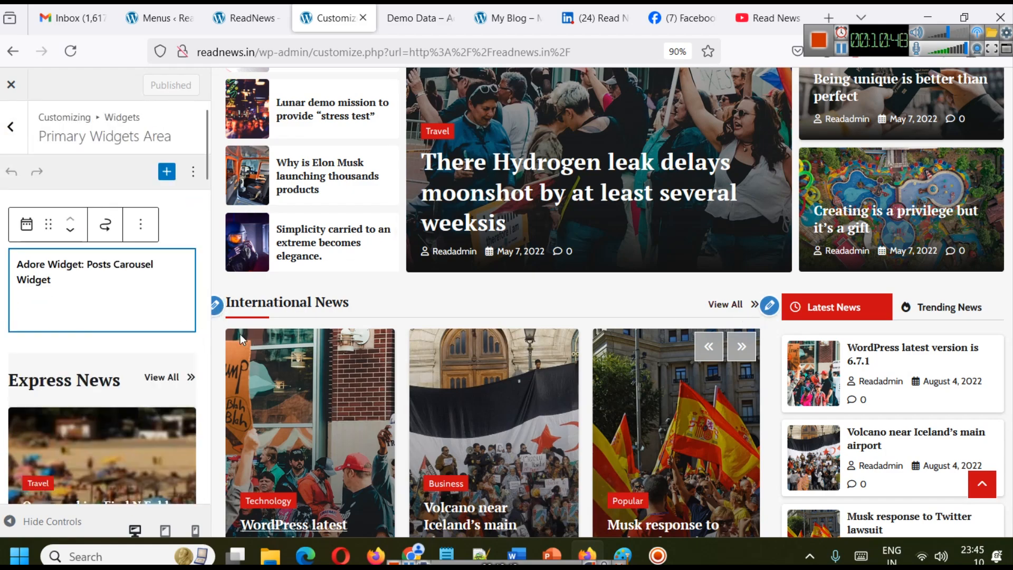
scroll(112, 369, down, 3)
scroll(113, 362, down, 4)
scroll(125, 357, up, 8)
scroll(139, 270, down, 3)
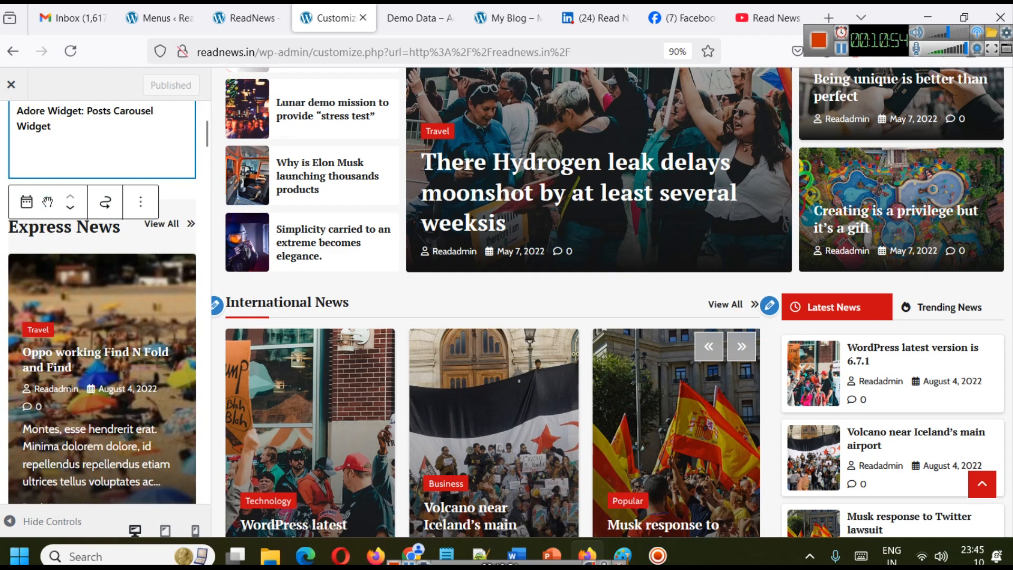
click(120, 241)
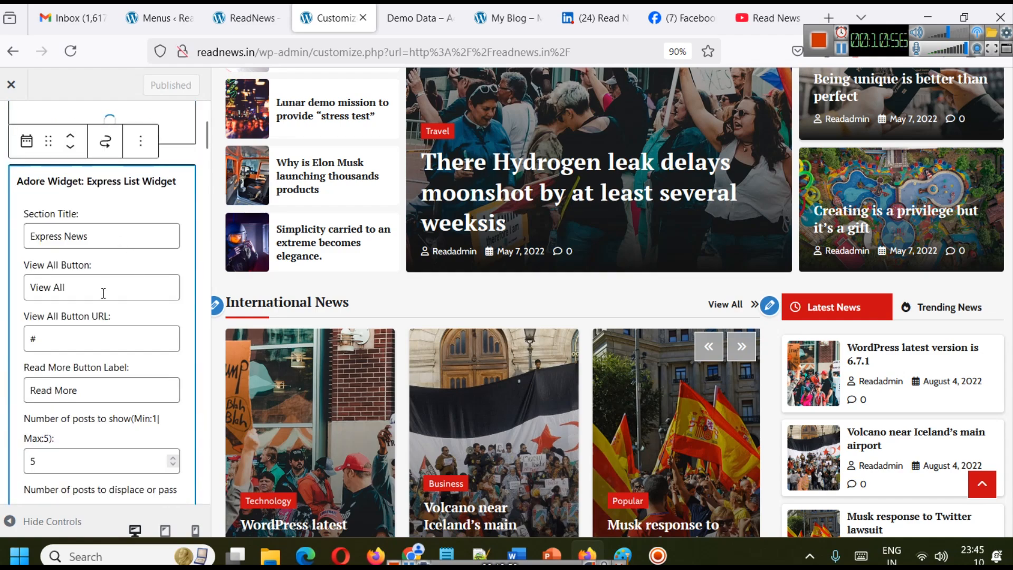
scroll(104, 296, down, 6)
scroll(102, 293, up, 1)
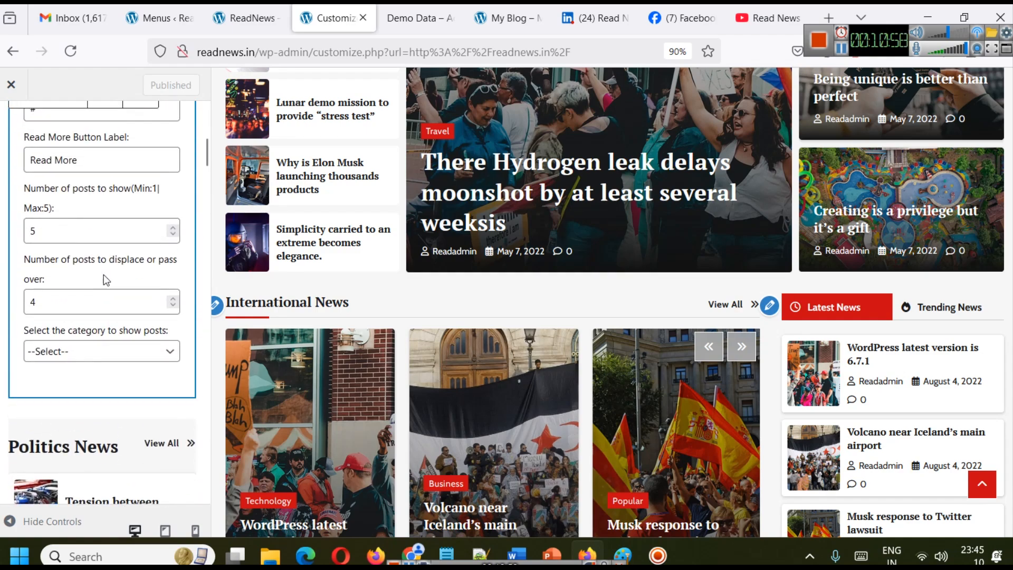
scroll(106, 319, up, 6)
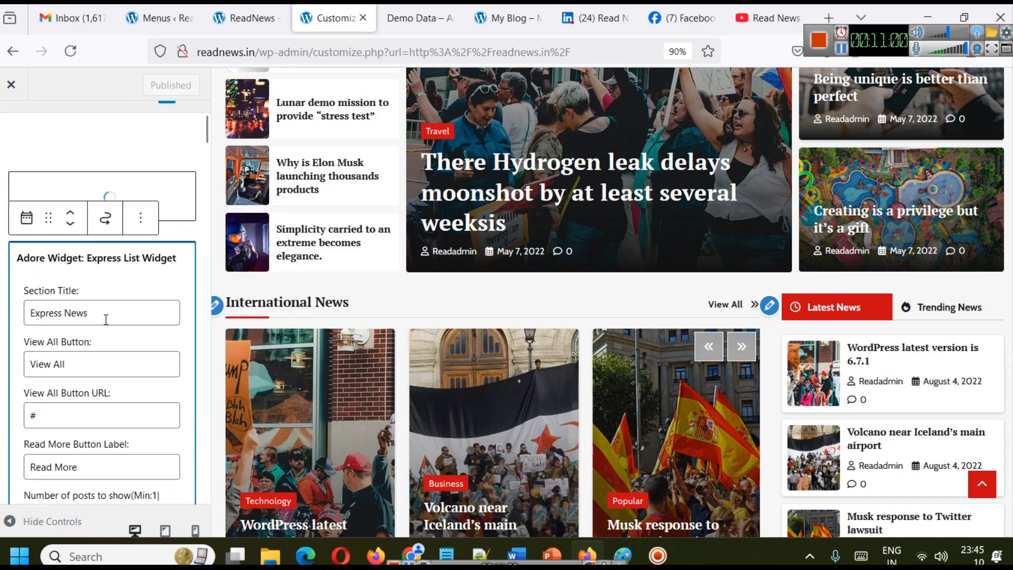
Reopen the International News Posts Carousel Widget for editing and bring up the admin Widgets page in the menus tab
click(217, 307)
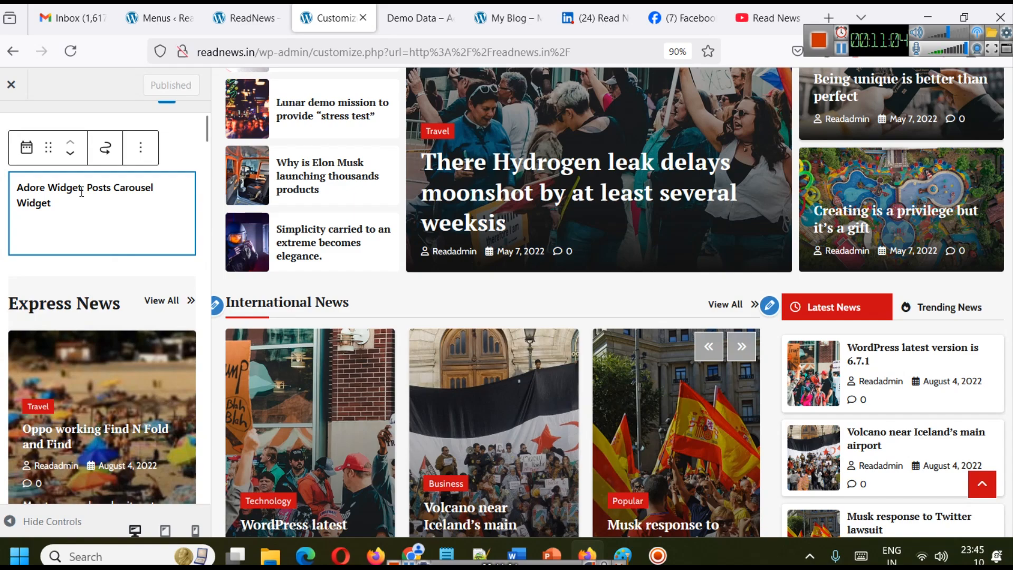
scroll(134, 263, up, 2)
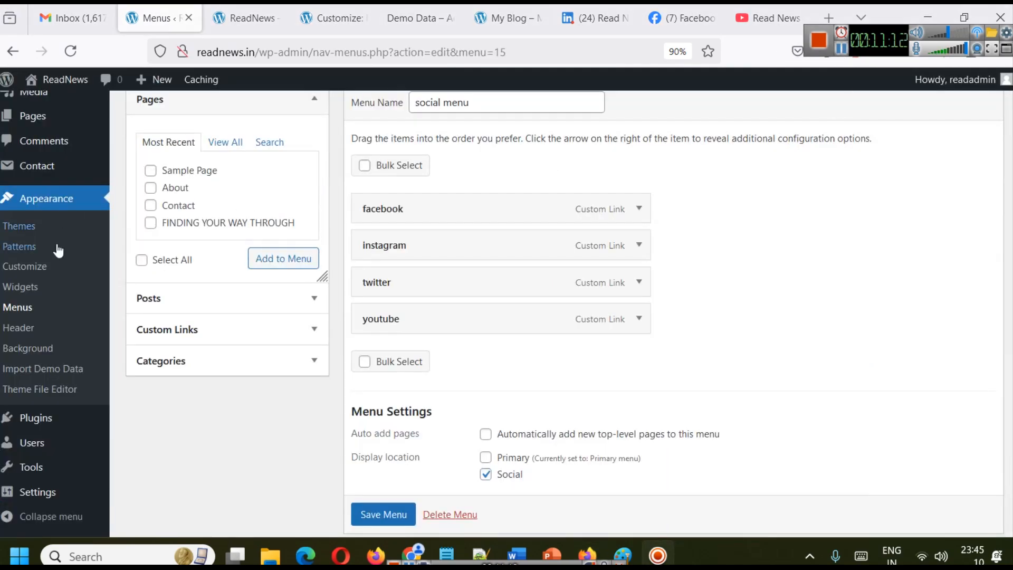
click(33, 287)
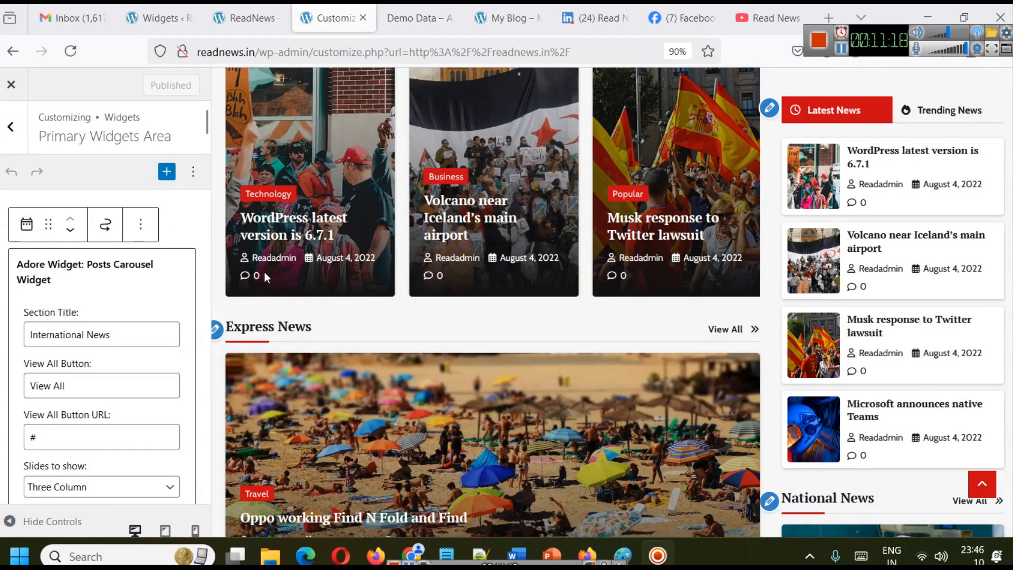
Examine the International News carousel's settings and available post categories, and advance its slides in the preview
scroll(138, 289, down, 3)
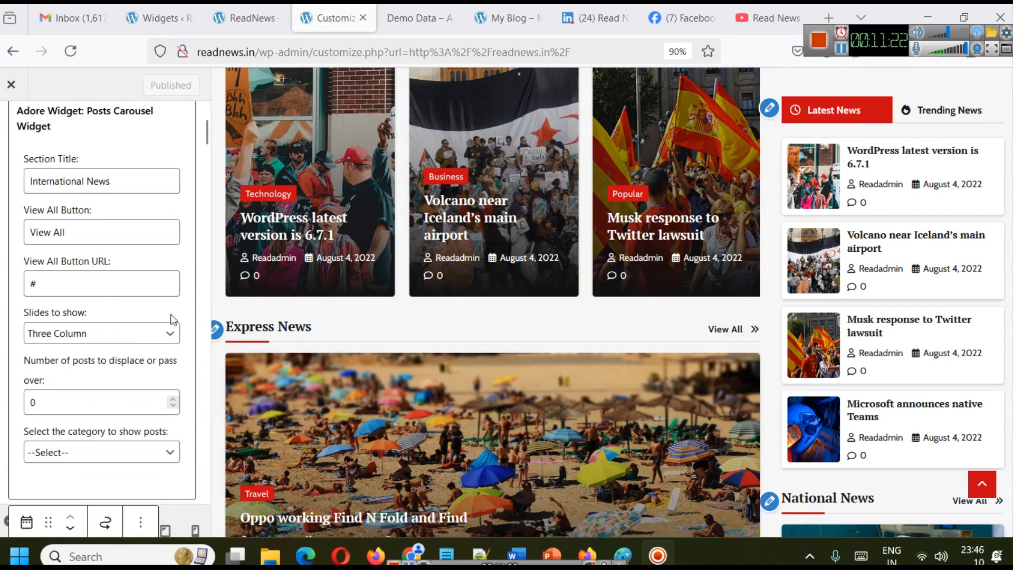
scroll(290, 236, up, 3)
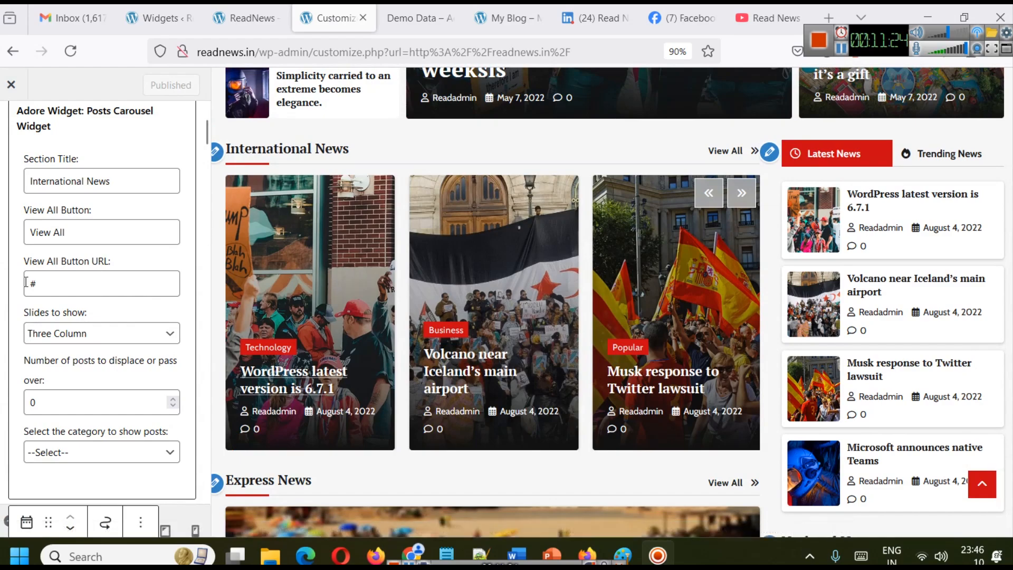
scroll(87, 272, down, 3)
click(76, 302)
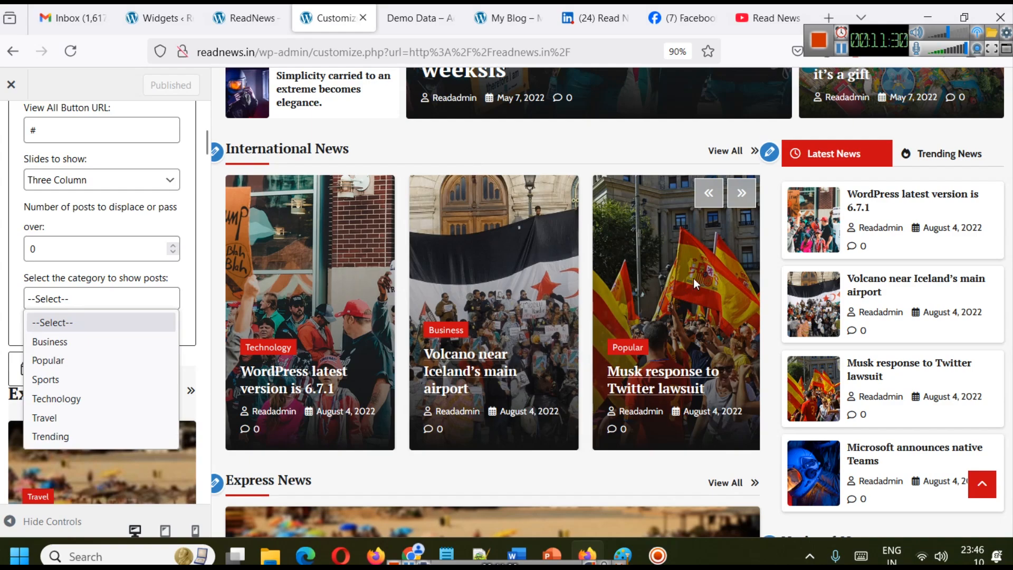
click(742, 193)
click(743, 193)
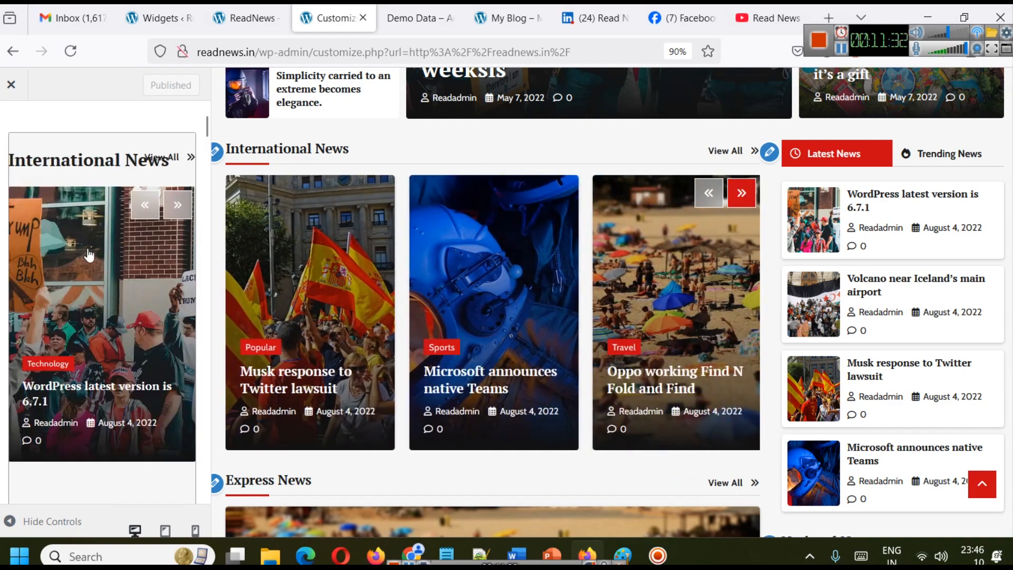
Set the post category of the International News Posts Carousel Widget to Business
scroll(112, 263, down, 3)
click(121, 144)
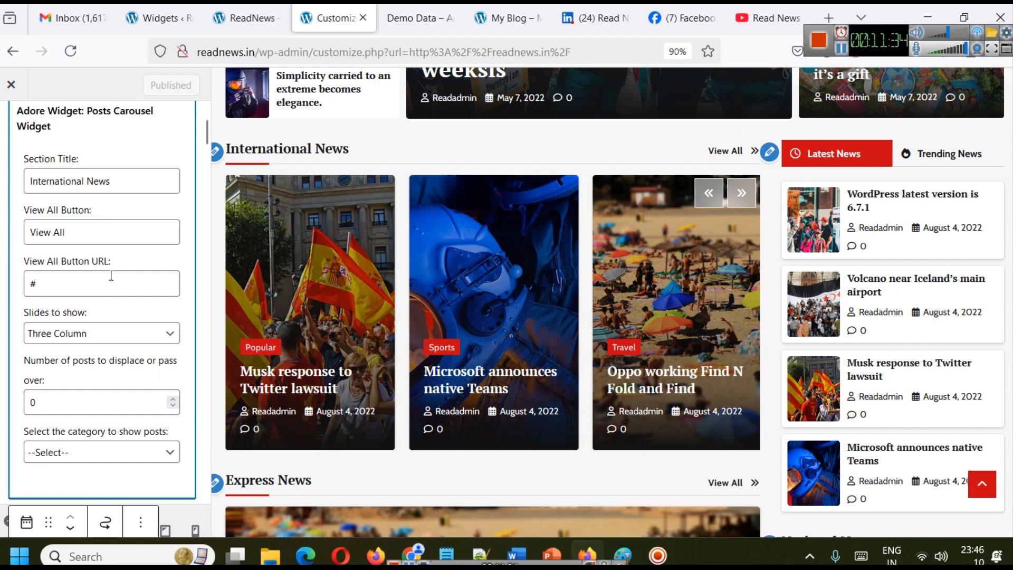
scroll(108, 290, down, 2)
click(97, 374)
click(68, 416)
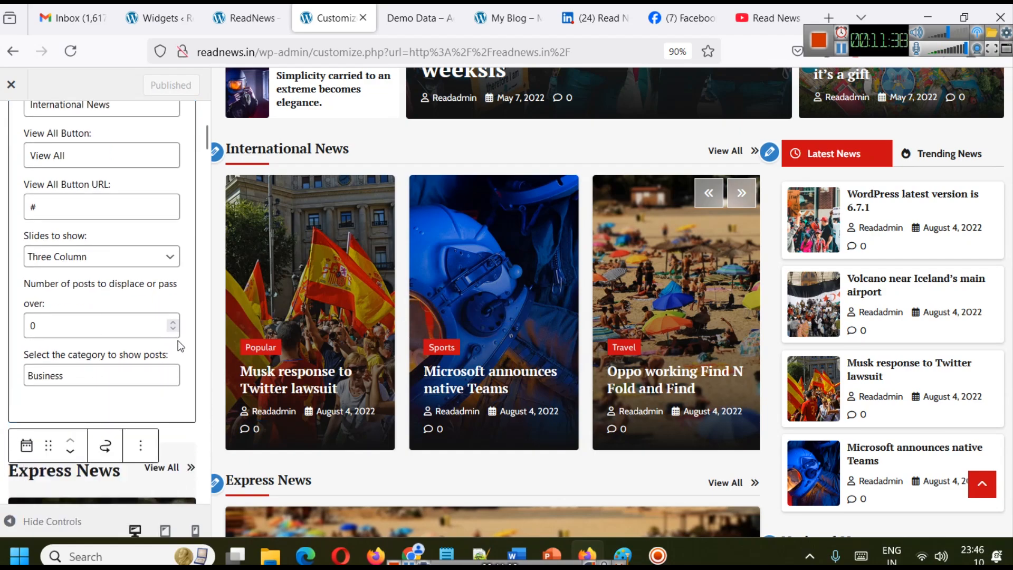
Set the International News carousel's post category to Popular
click(100, 373)
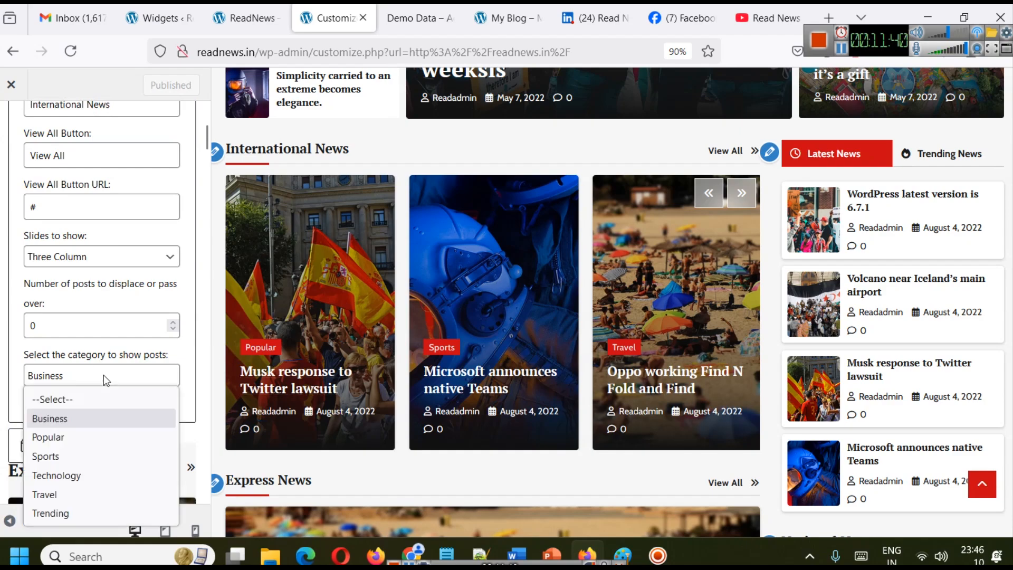
click(68, 438)
click(91, 378)
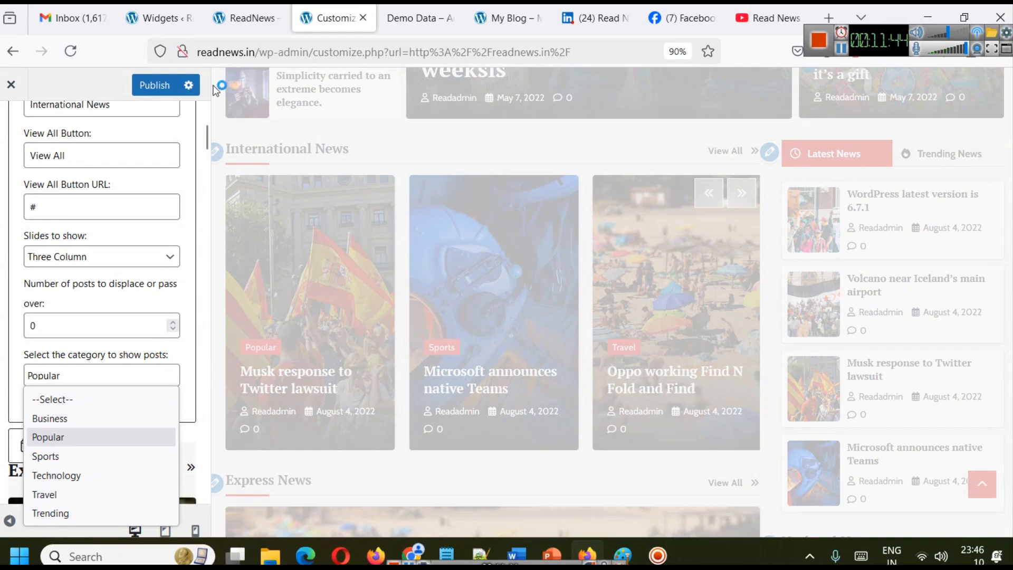
Switch to the My Blog tab, open the site's dashboard and show the list of all posts with their categories
click(473, 7)
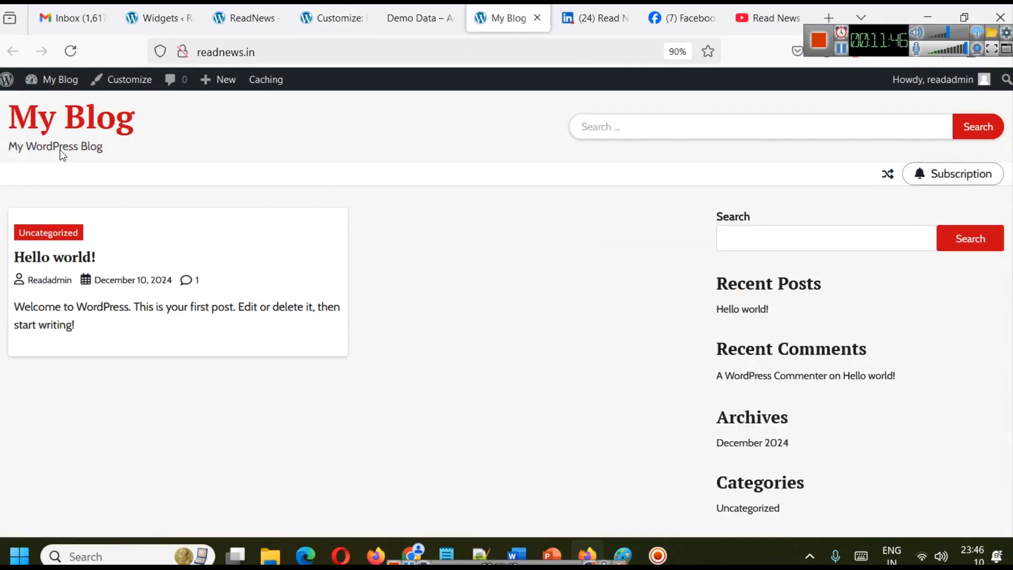
mouse_move(52, 94)
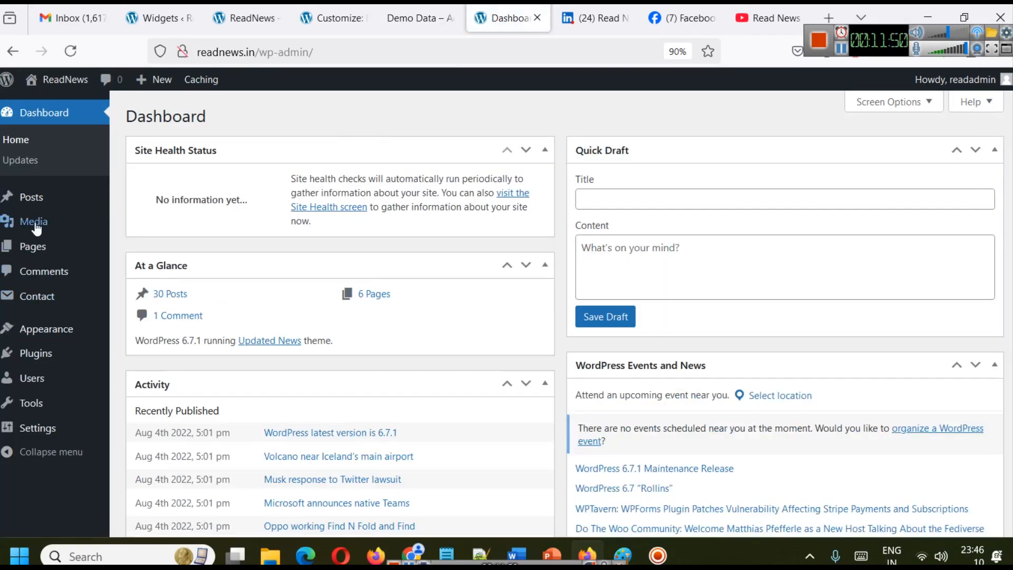
click(37, 205)
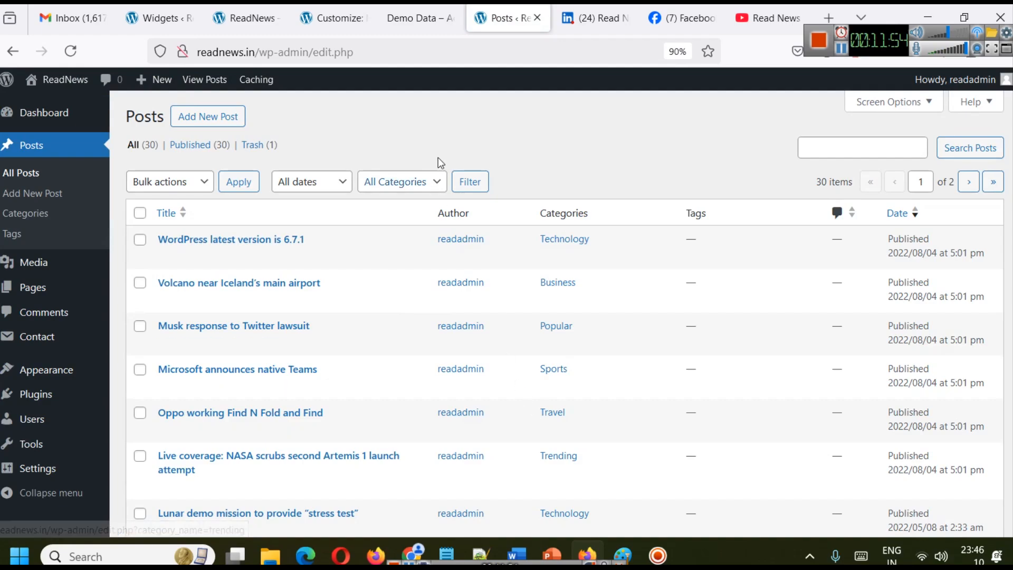
Return to the customizer and set the International News carousel's post category to Sports
click(361, 8)
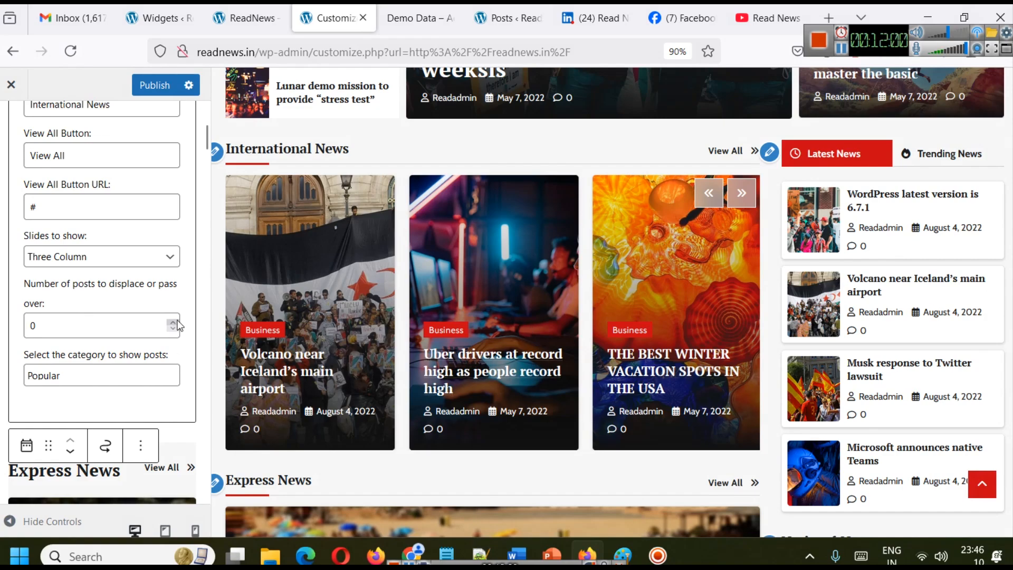
click(136, 375)
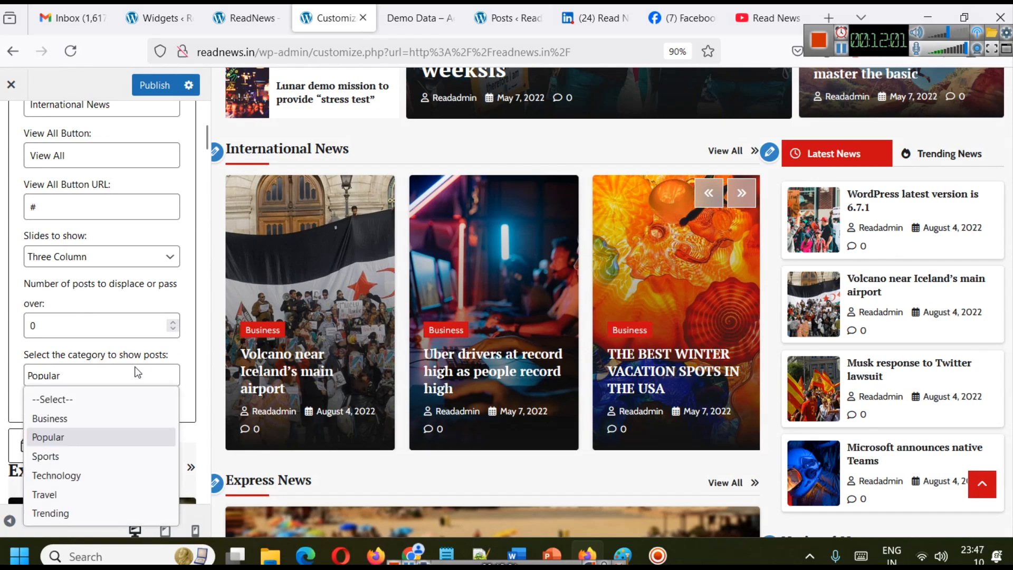
click(83, 453)
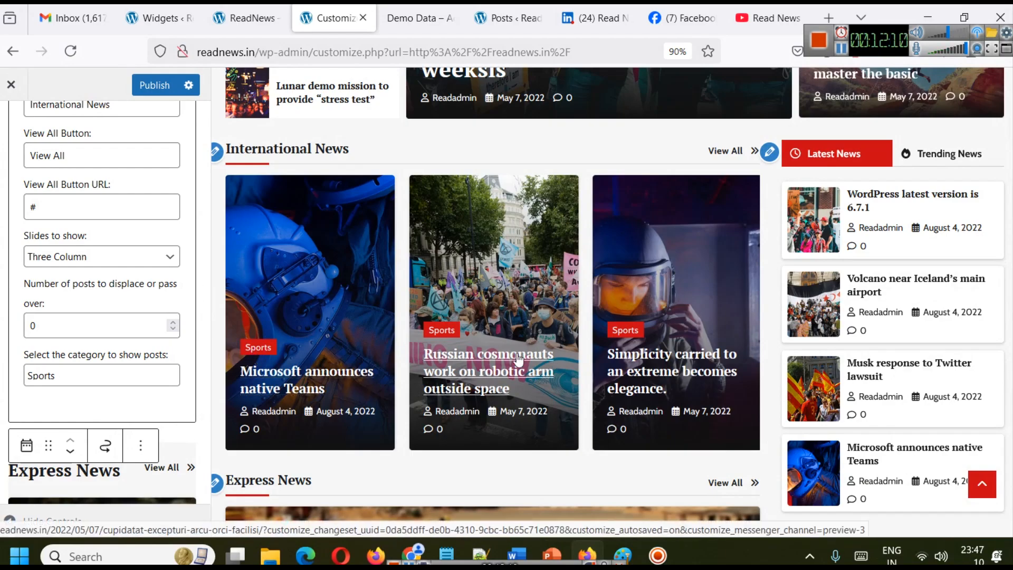
Examine the Express News section in the preview and open its widget settings, including post count, offset and category
scroll(654, 321, down, 8)
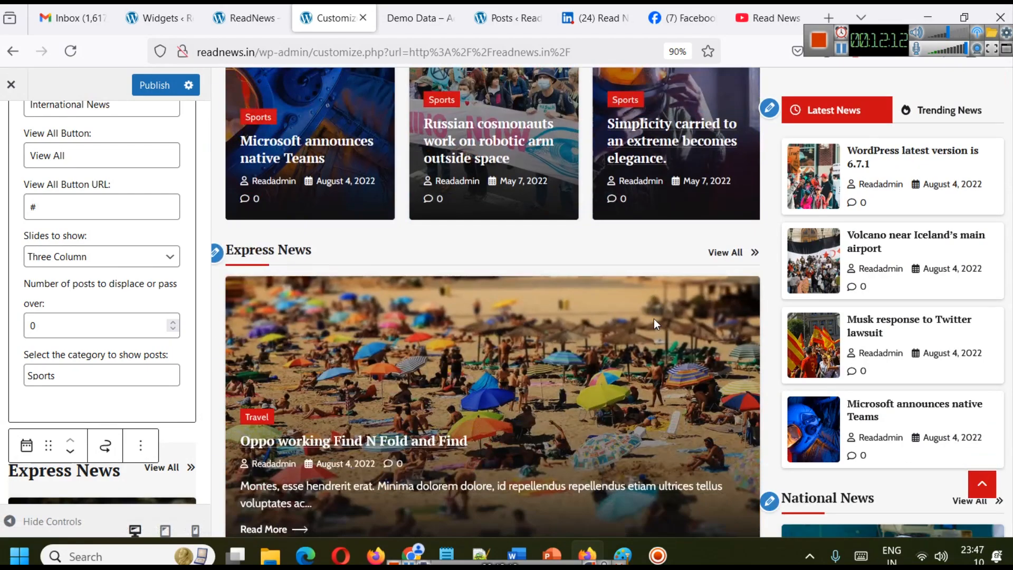
scroll(656, 324, down, 1)
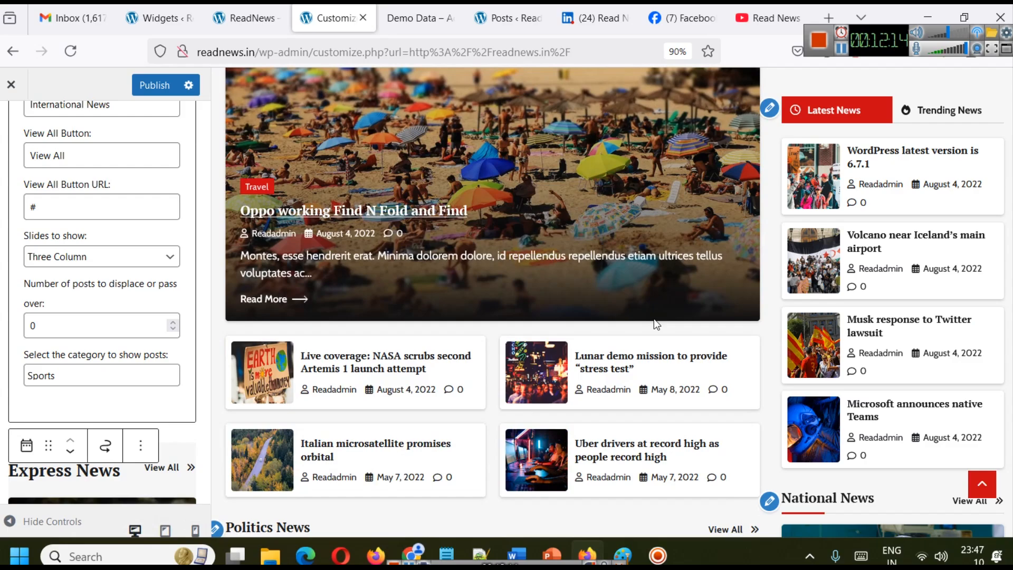
scroll(592, 320, up, 3)
click(215, 181)
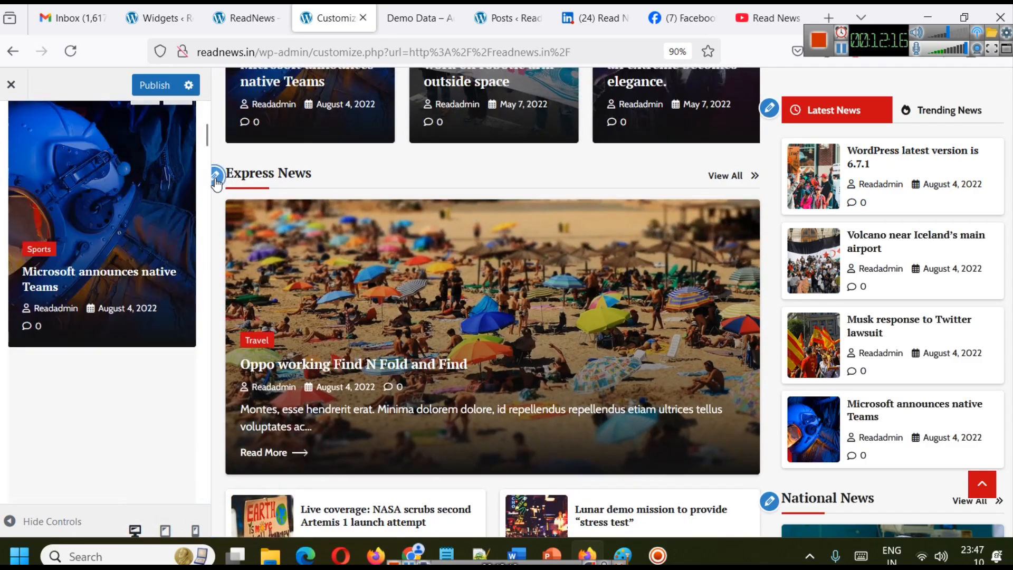
scroll(105, 354, up, 3)
scroll(105, 354, down, 1)
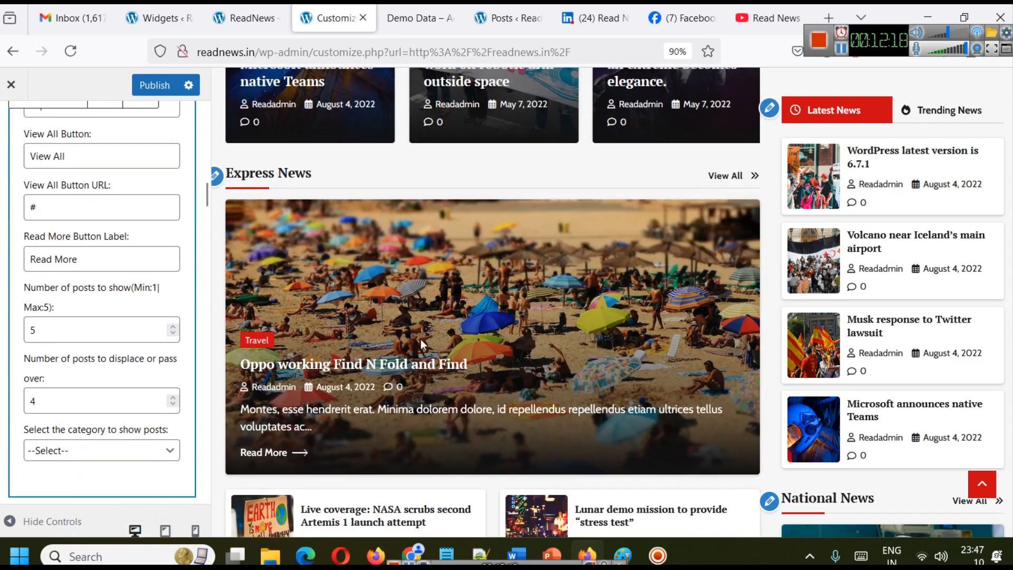
scroll(419, 339, down, 7)
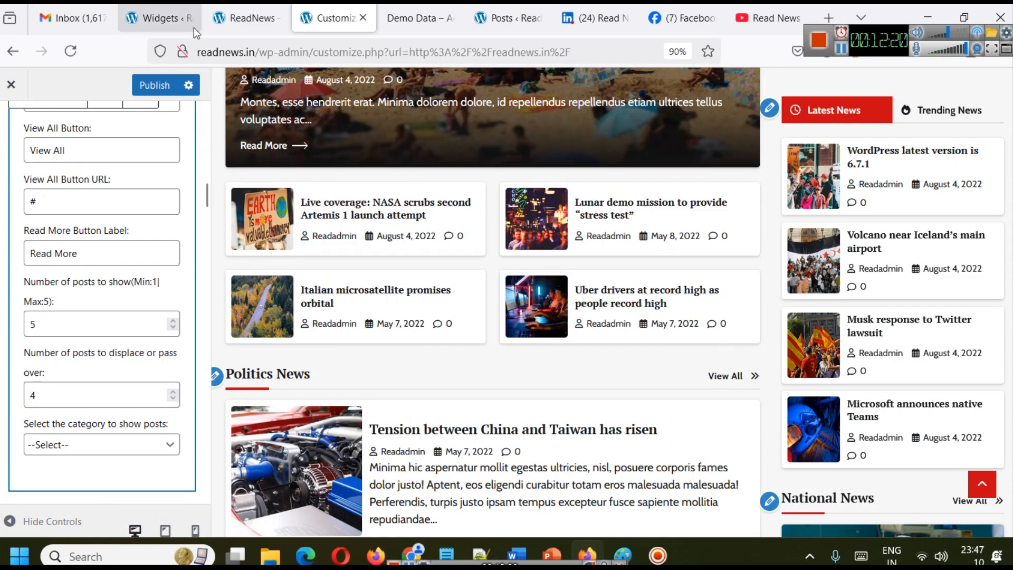
Switch to the dashboard's Widgets page, dismiss the welcome dialog and examine the International News widget's settings in the Primary Widgets Area
click(158, 18)
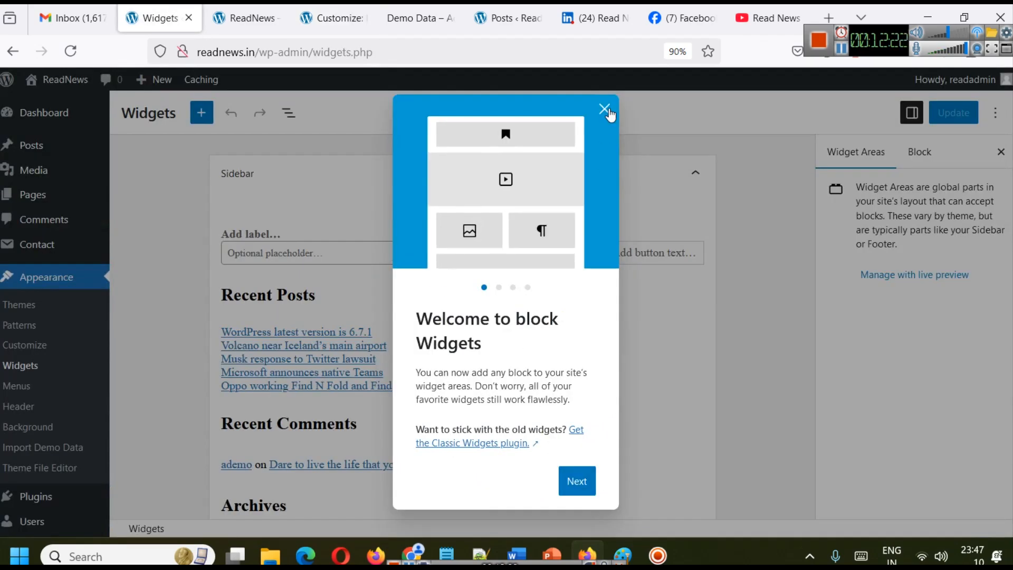
click(604, 110)
scroll(403, 253, down, 8)
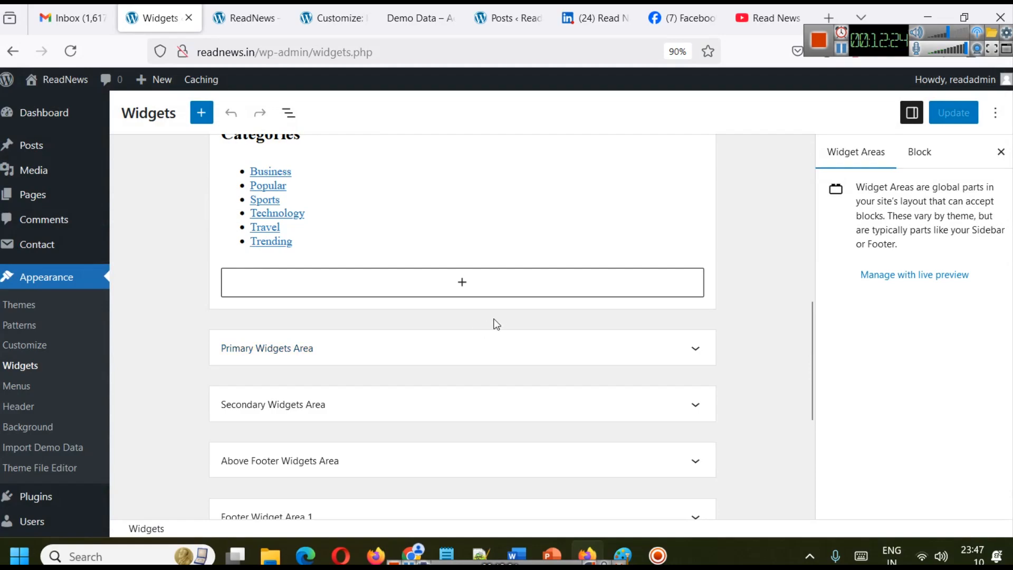
scroll(487, 321, down, 3)
click(705, 200)
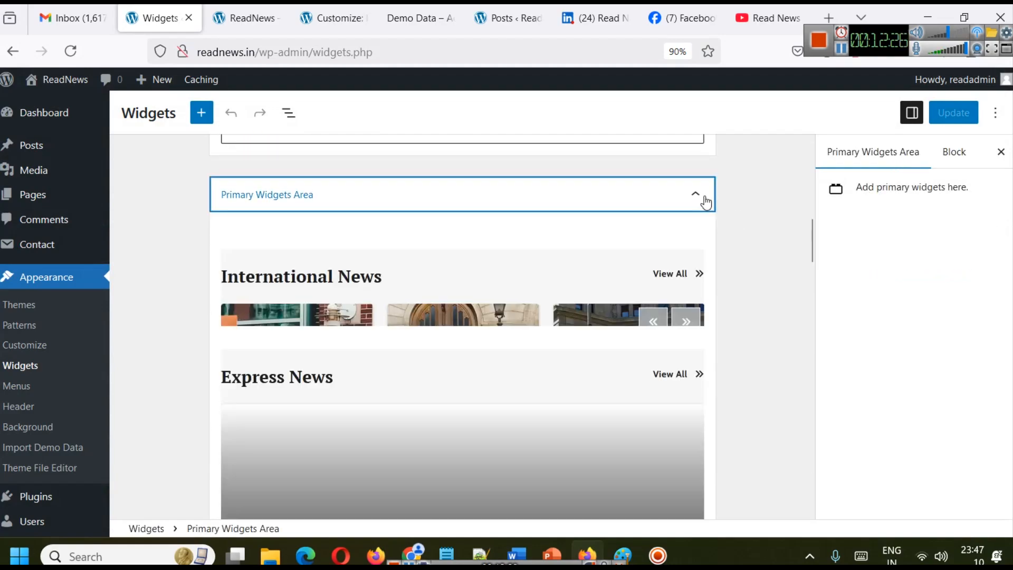
click(296, 273)
scroll(475, 357, down, 4)
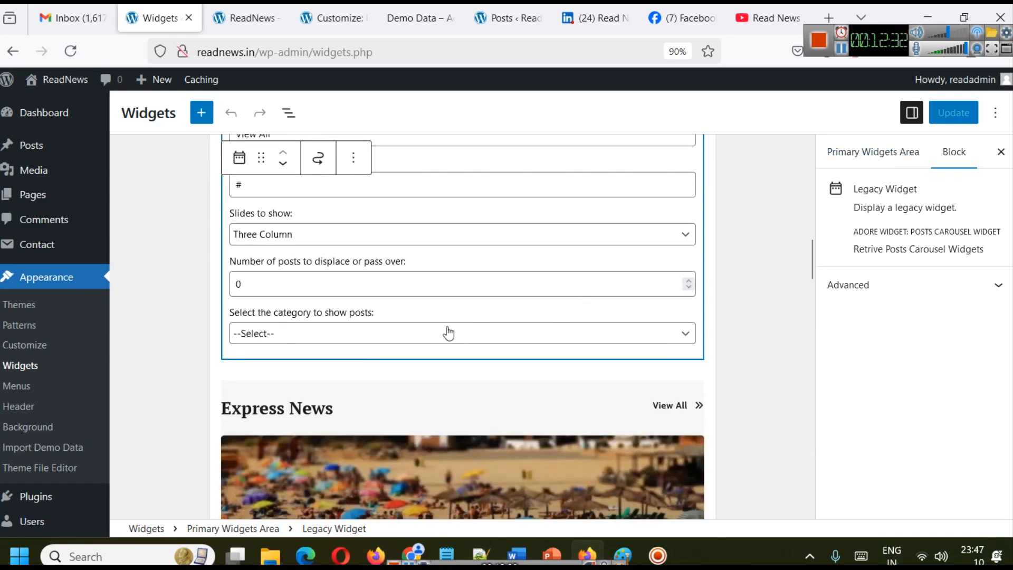
scroll(355, 302, up, 5)
Look through the remaining front page sections in the customizer preview and close the customizer, discarding the unsaved changes
click(245, 18)
click(333, 18)
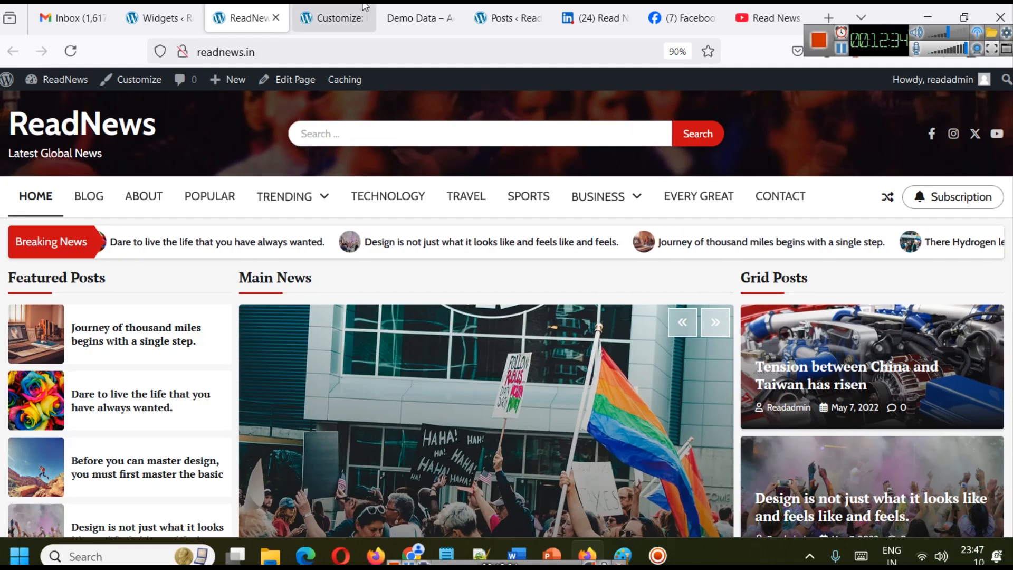
scroll(628, 317, down, 20)
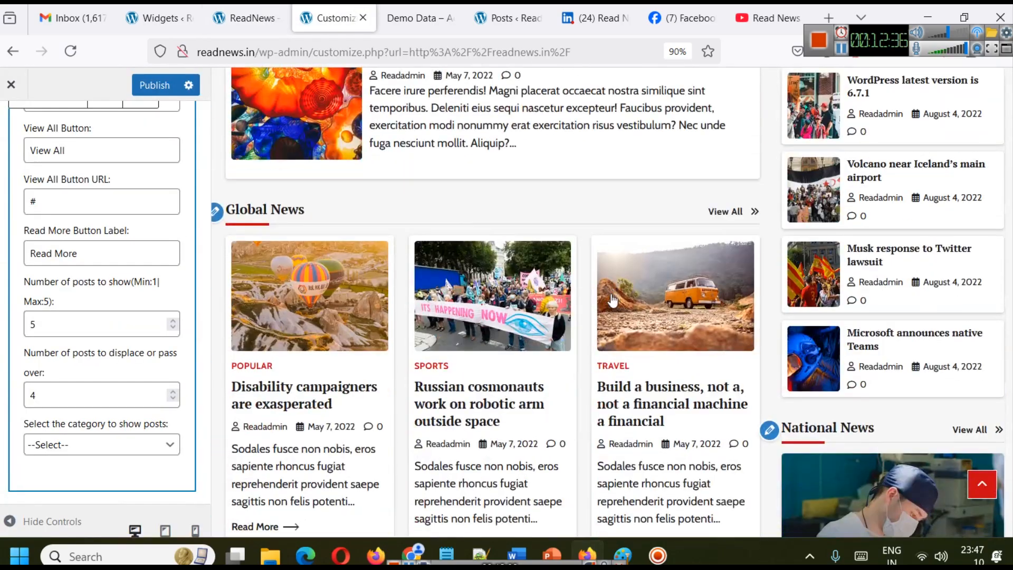
scroll(614, 295, down, 15)
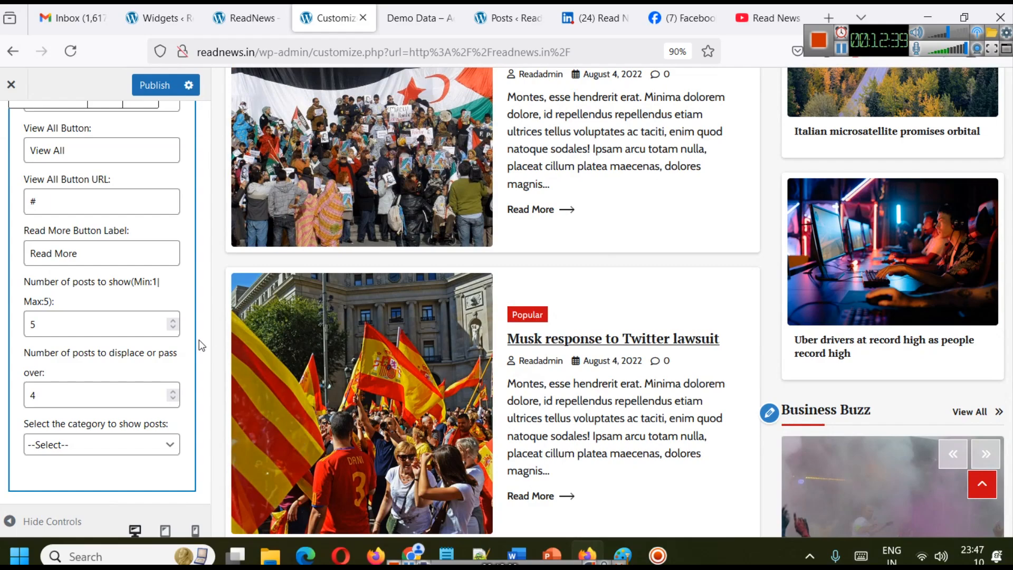
scroll(183, 298, down, 8)
scroll(185, 297, up, 11)
click(11, 86)
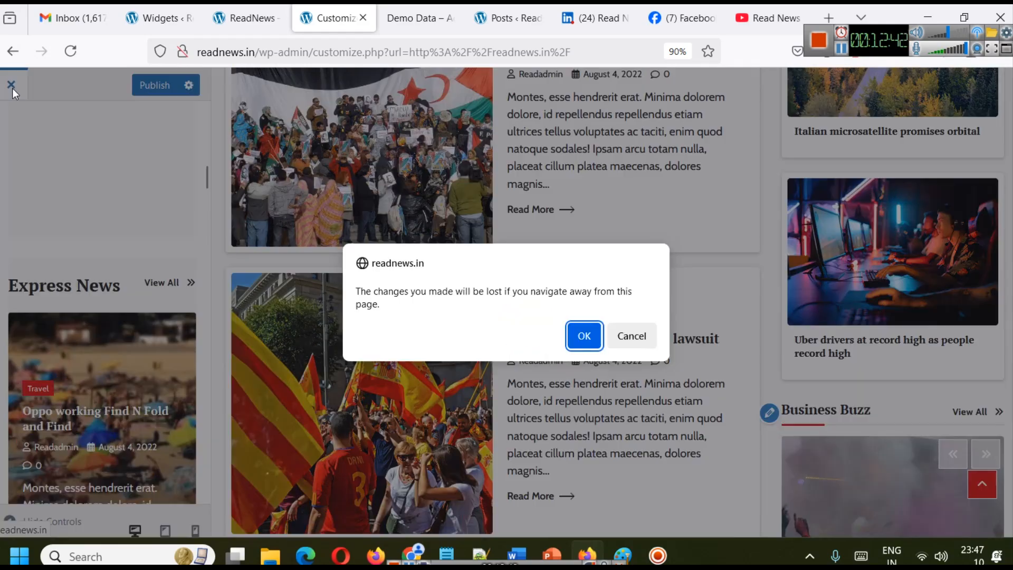
click(584, 336)
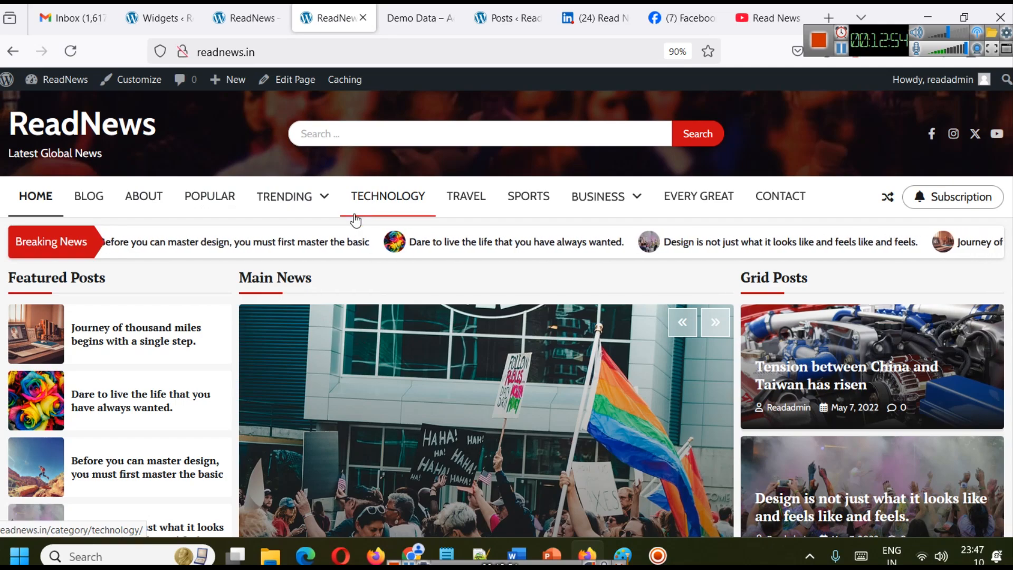
Check the live homepage, open the post Categories page in the dashboard and look through the category list
mouse_move(312, 217)
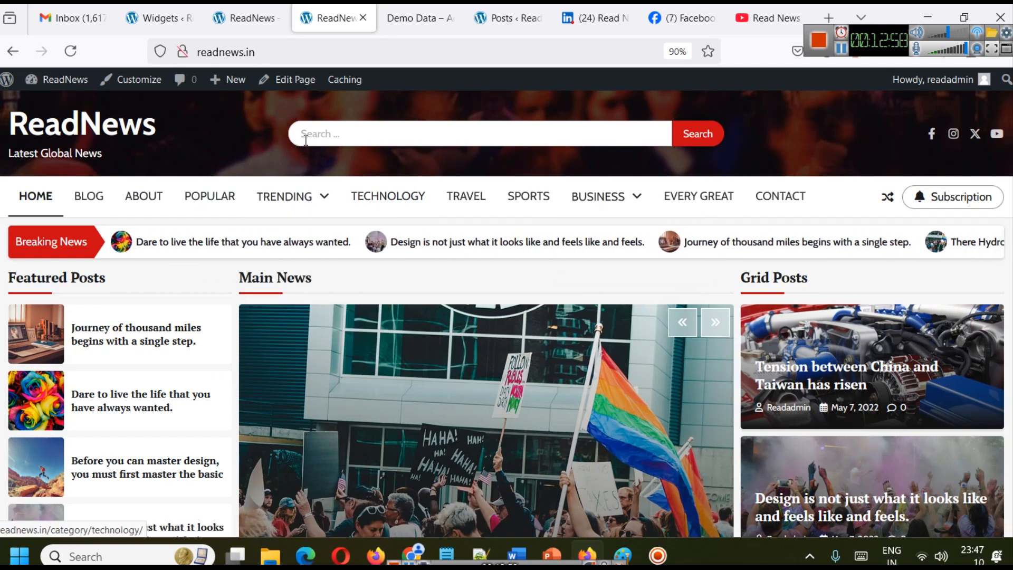
click(248, 17)
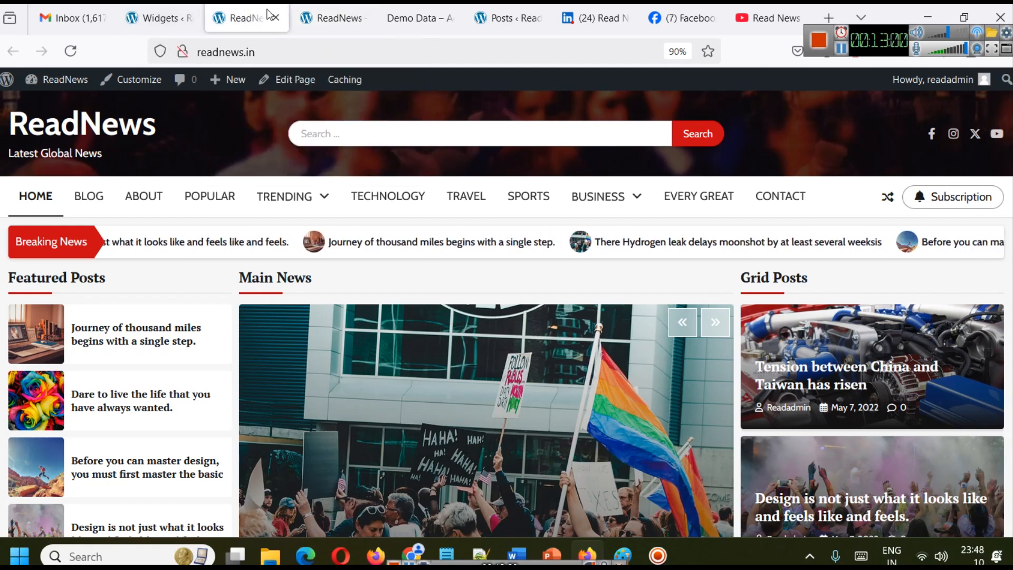
click(305, 7)
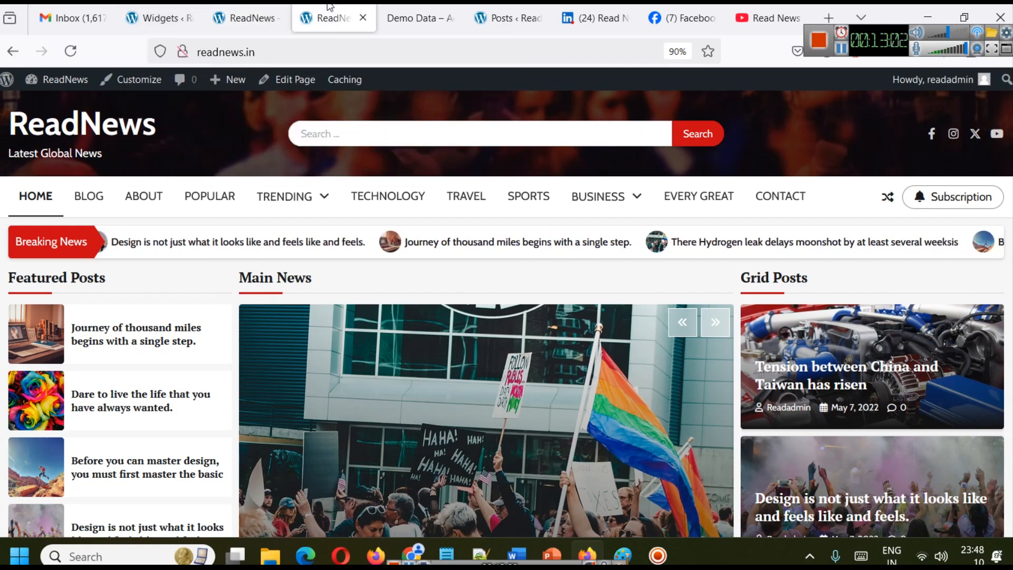
click(182, 10)
mouse_move(53, 155)
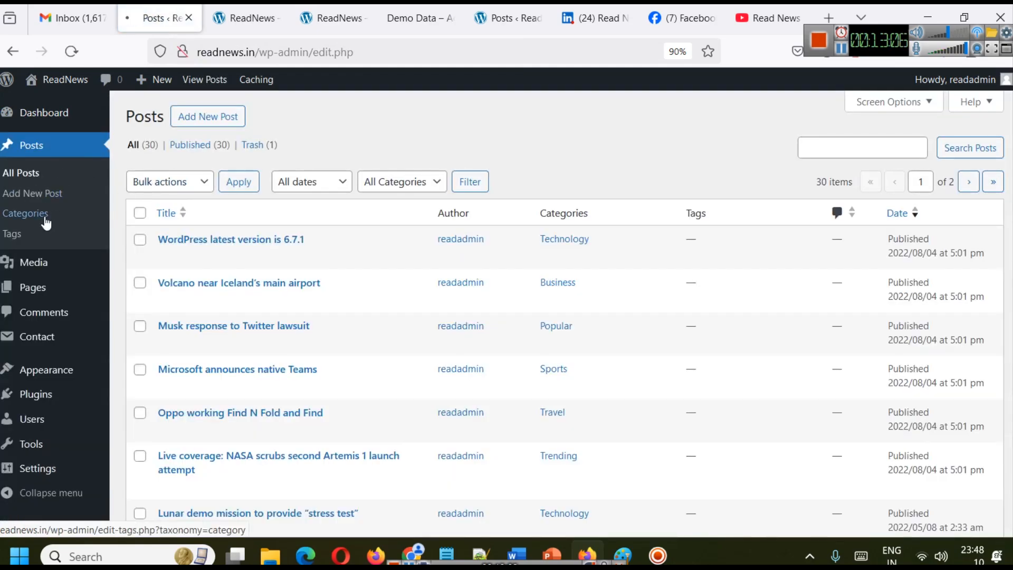
click(46, 217)
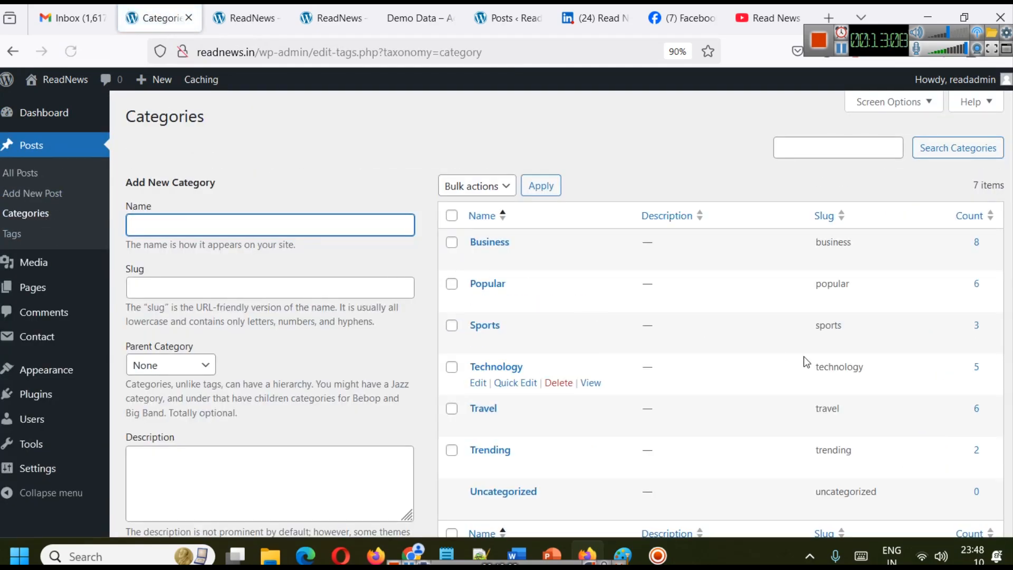
scroll(517, 287, down, 3)
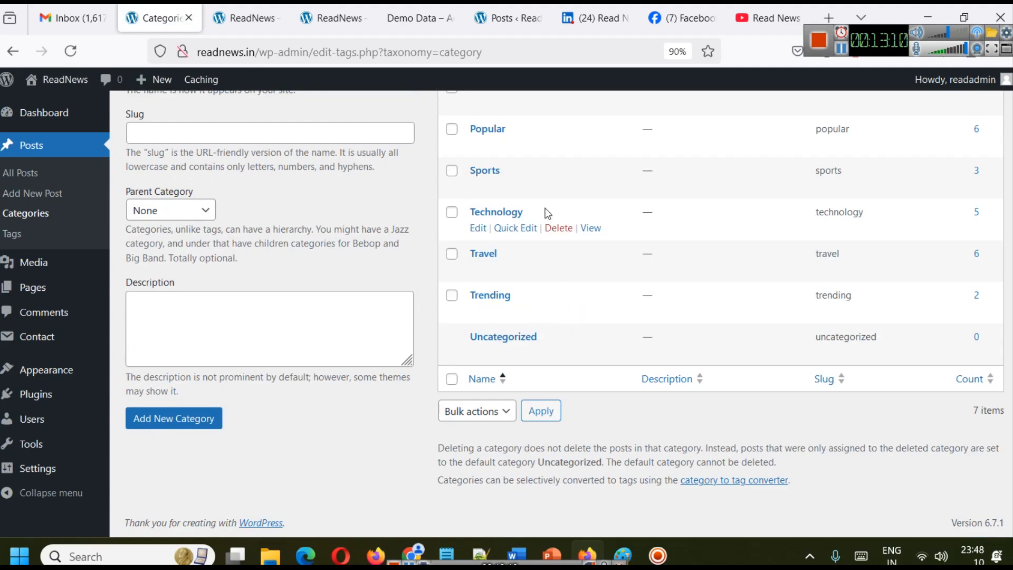
scroll(546, 210, up, 3)
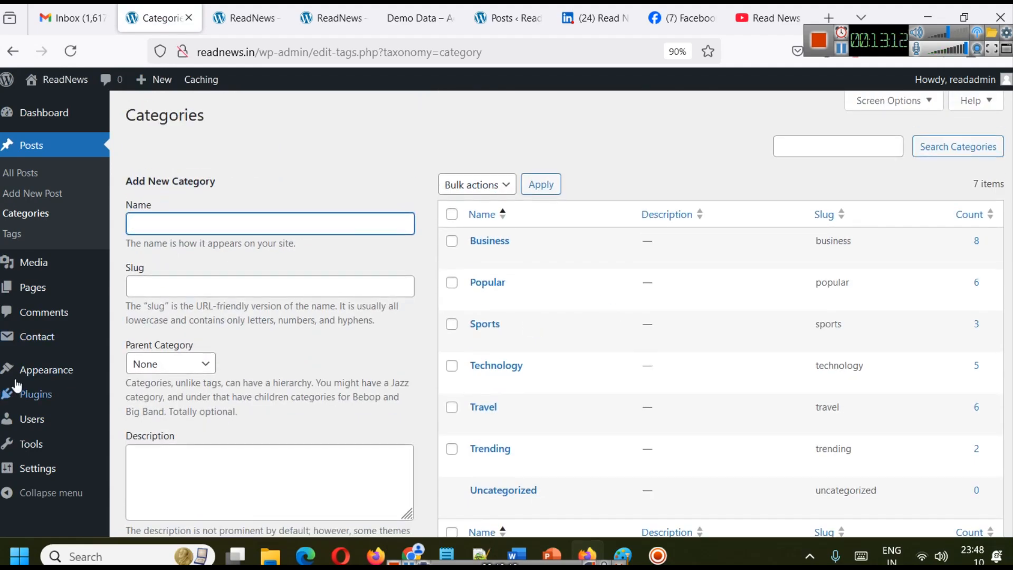
Open the Menus page, select Primary menu for editing and check the navigation bar on the live site
mouse_move(53, 381)
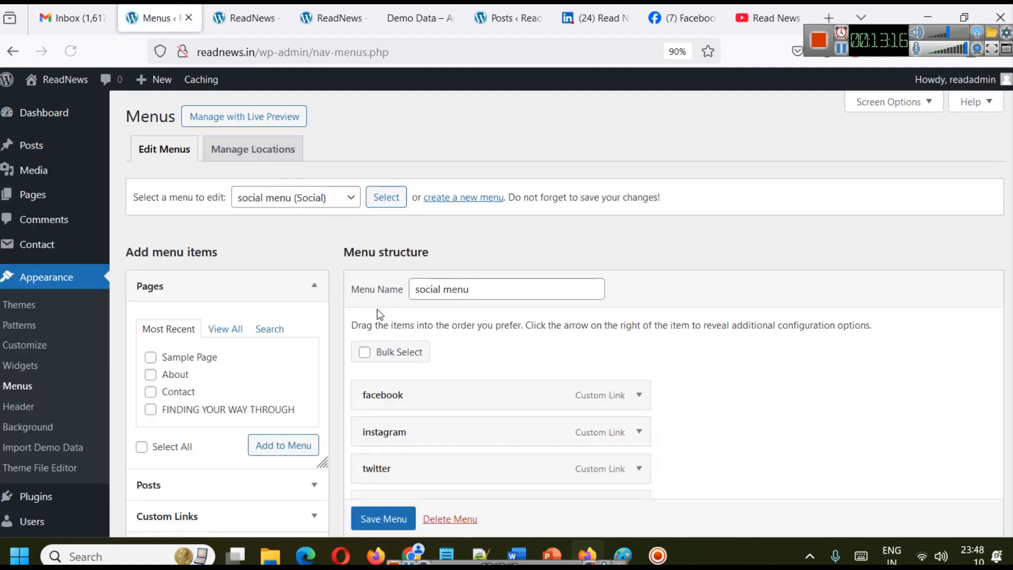
scroll(470, 357, down, 3)
scroll(461, 357, up, 3)
click(297, 207)
click(303, 219)
click(396, 201)
click(337, 12)
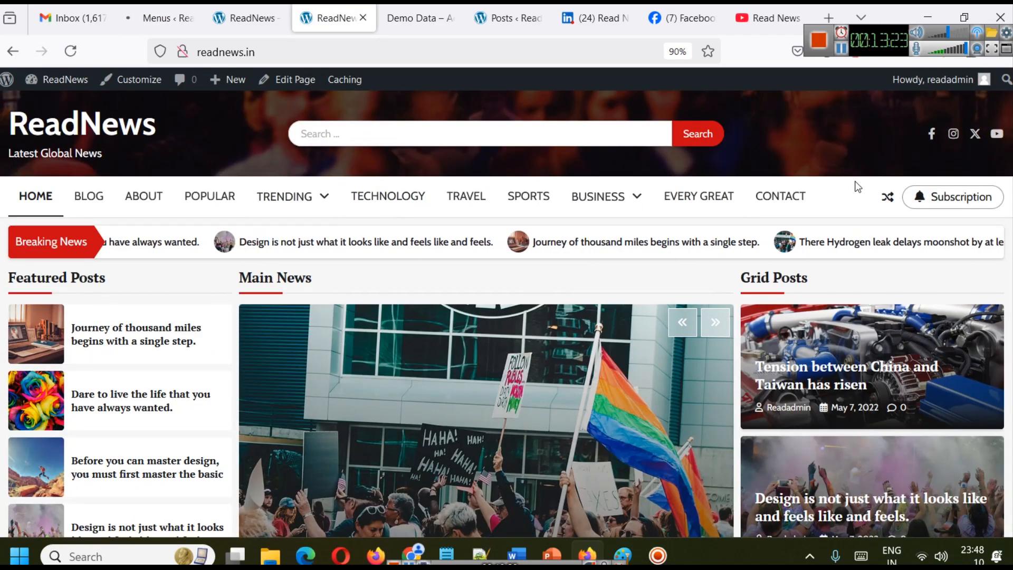
click(170, 8)
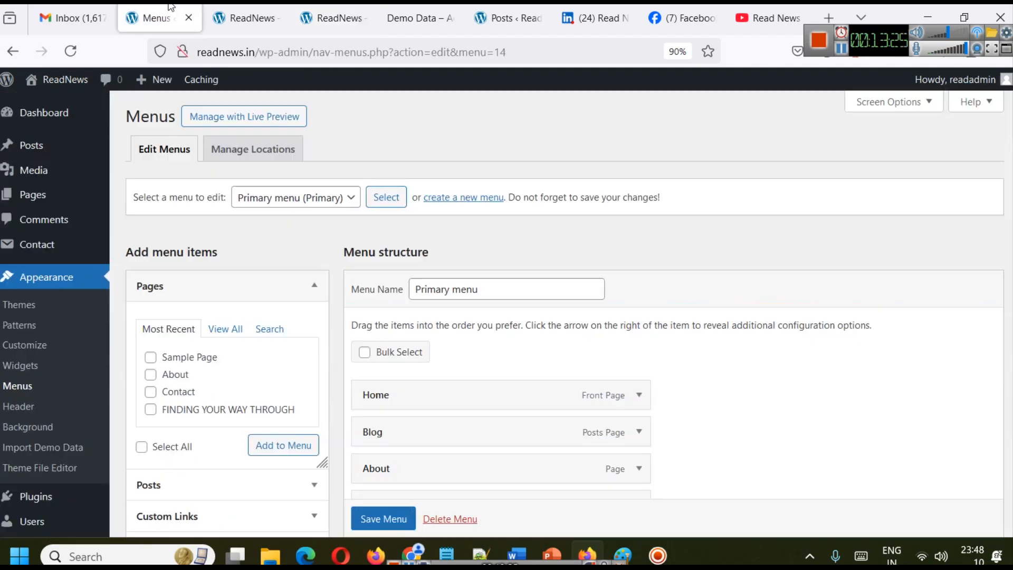
Examine the Primary menu's items and sub items, and view the Popular item's settings
scroll(460, 288, down, 3)
scroll(464, 285, down, 3)
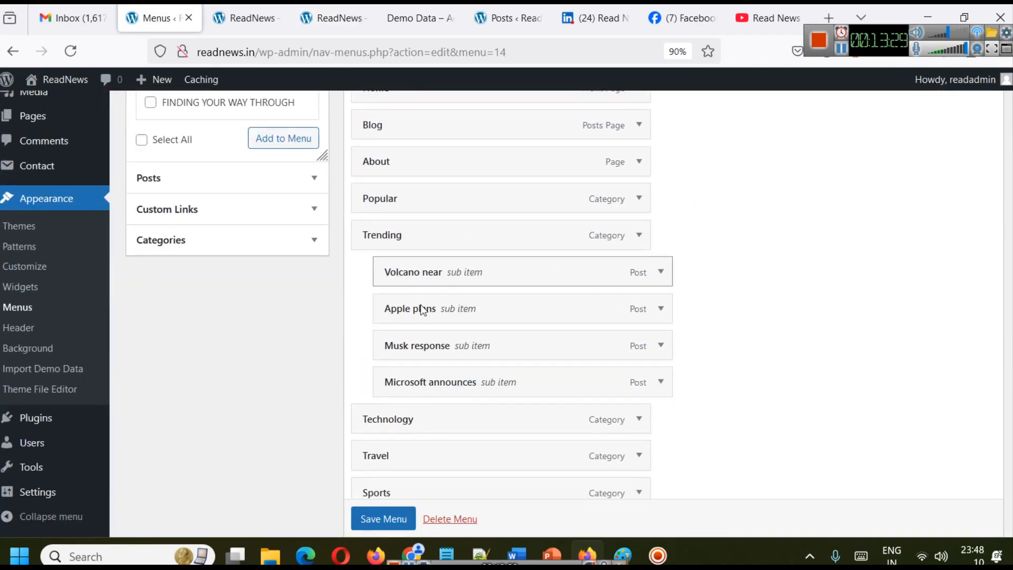
scroll(423, 338, down, 3)
scroll(450, 400, up, 5)
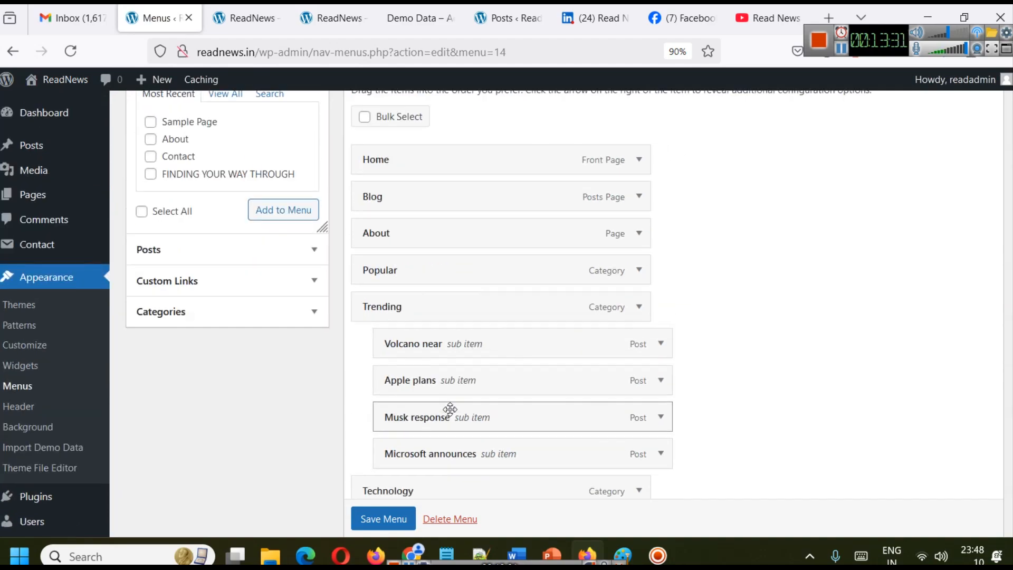
click(643, 278)
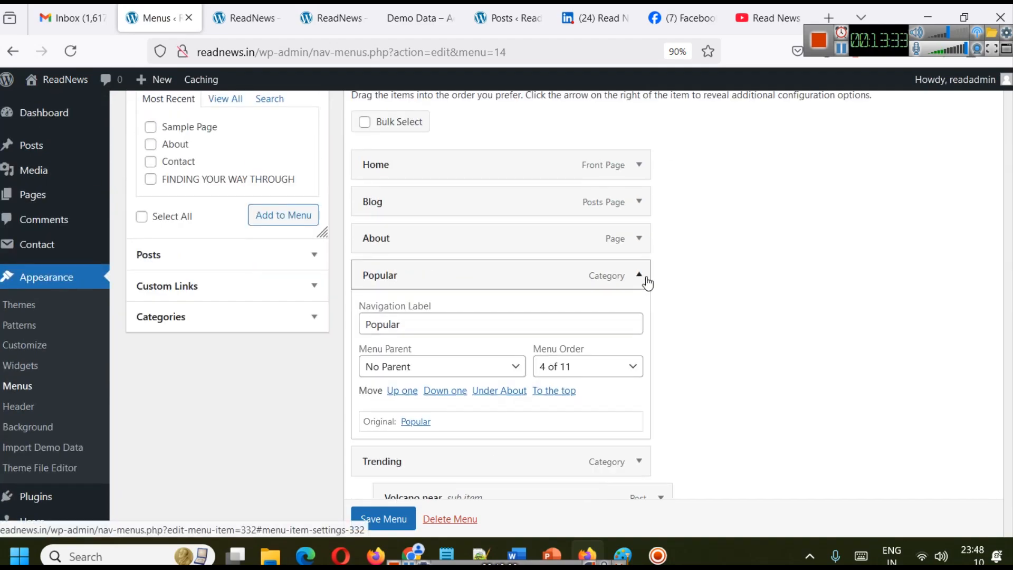
click(644, 278)
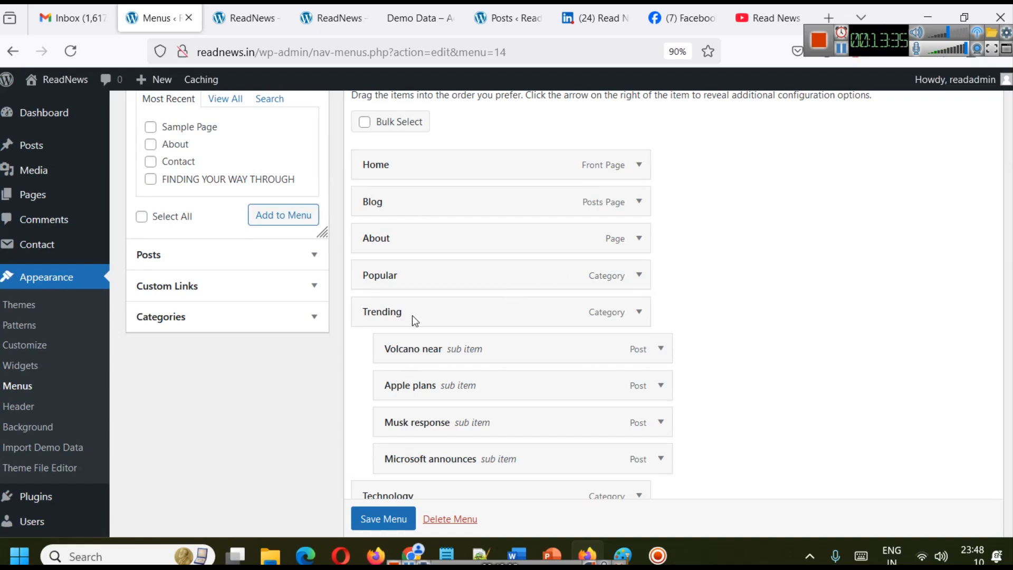
Add the Trending category to the Primary menu and move it above Every great, after the Business sub items
click(290, 323)
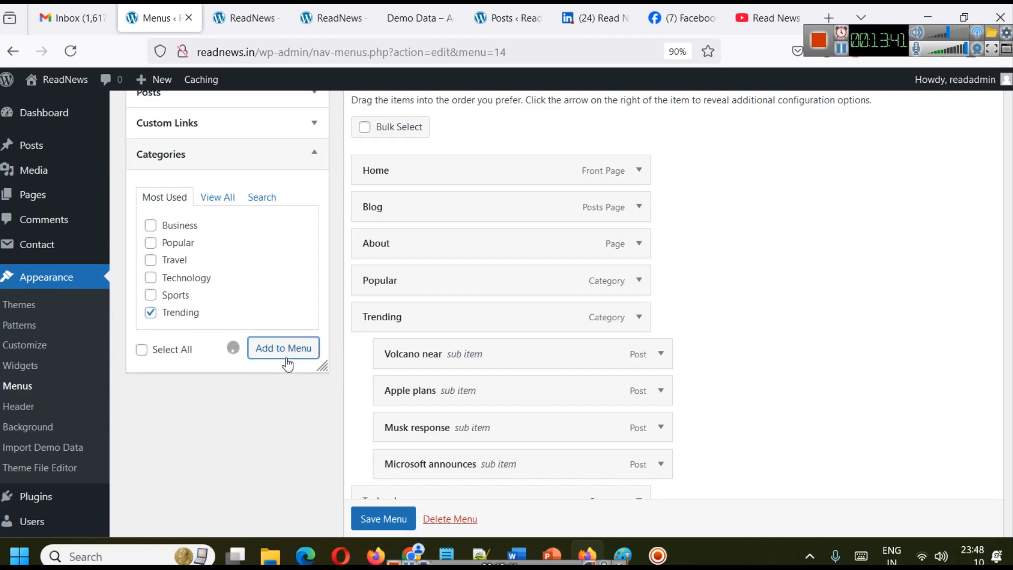
scroll(593, 382, down, 10)
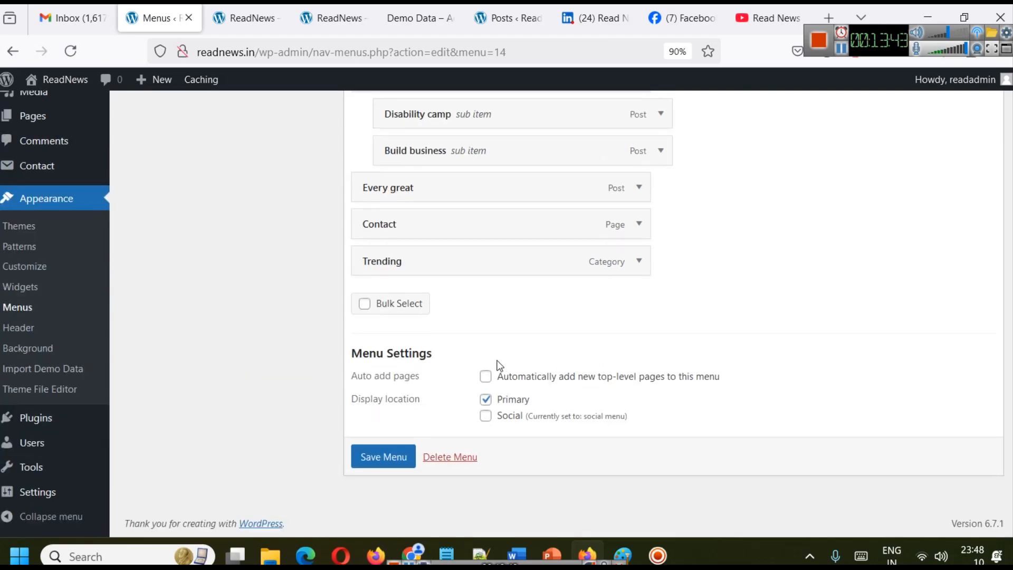
scroll(581, 448, up, 3)
drag(420, 400, 426, 329)
View the new Trending category item's settings and Menu Order options, and check the navigation bar on the live site
click(640, 341)
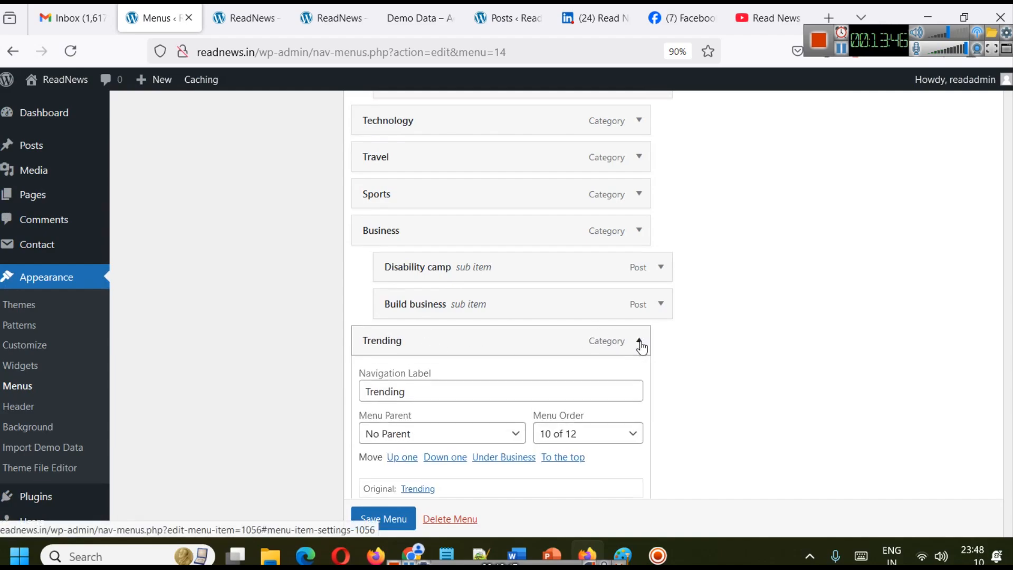
scroll(610, 348, down, 2)
click(612, 358)
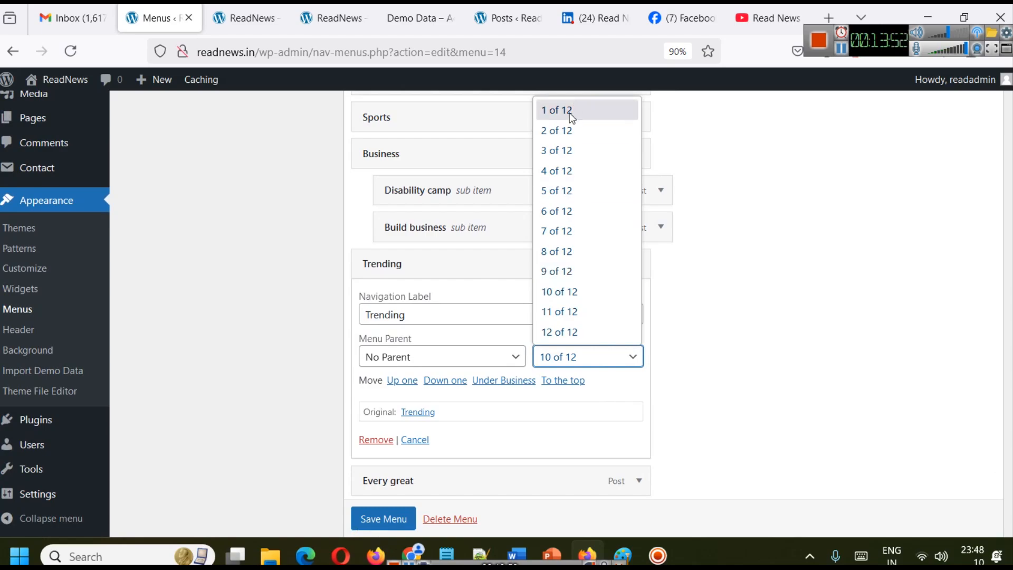
click(251, 7)
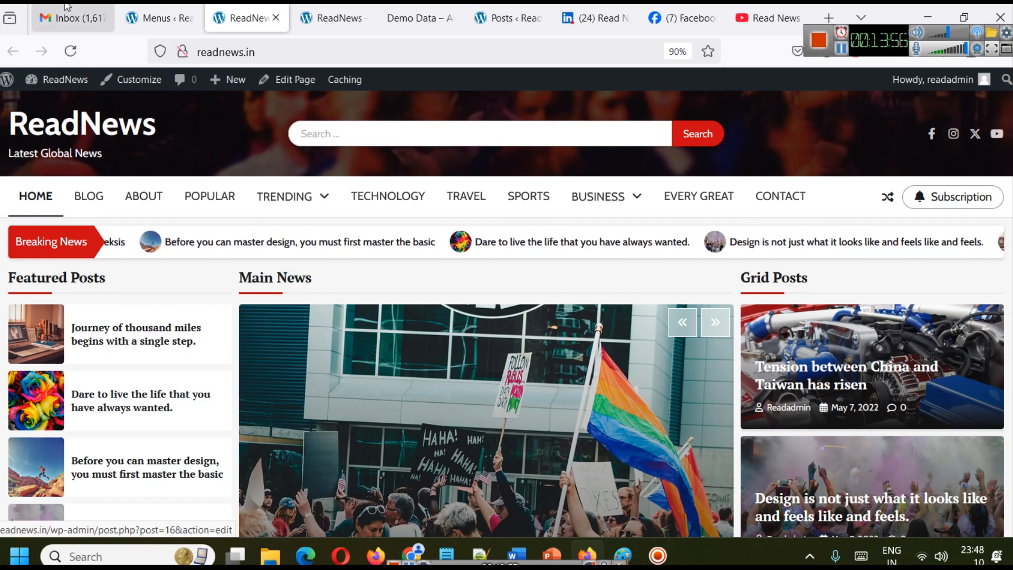
Remove the top-level Trending category item placed below Business from the Primary menu
click(170, 7)
scroll(483, 311, up, 3)
scroll(498, 317, down, 4)
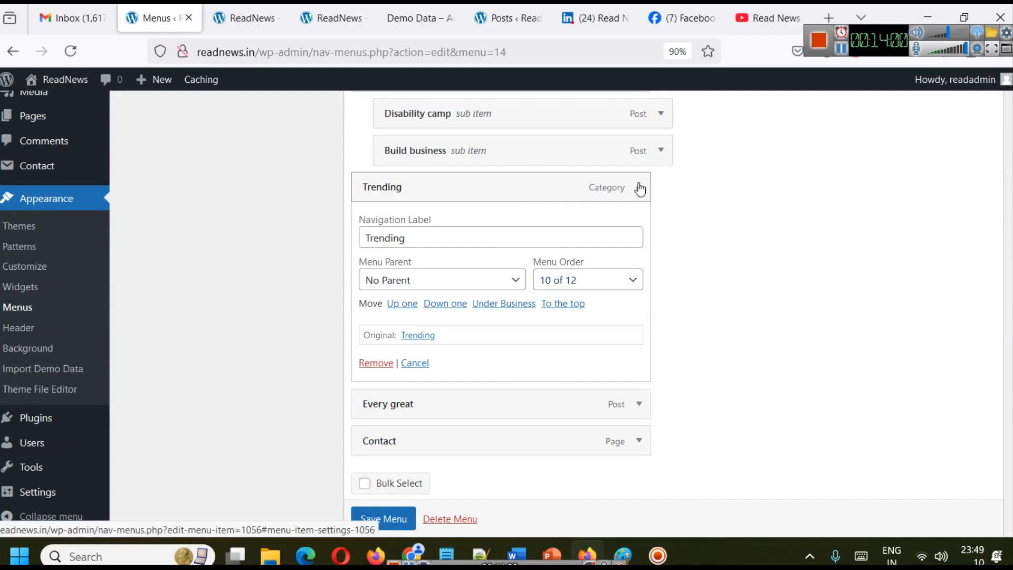
click(383, 365)
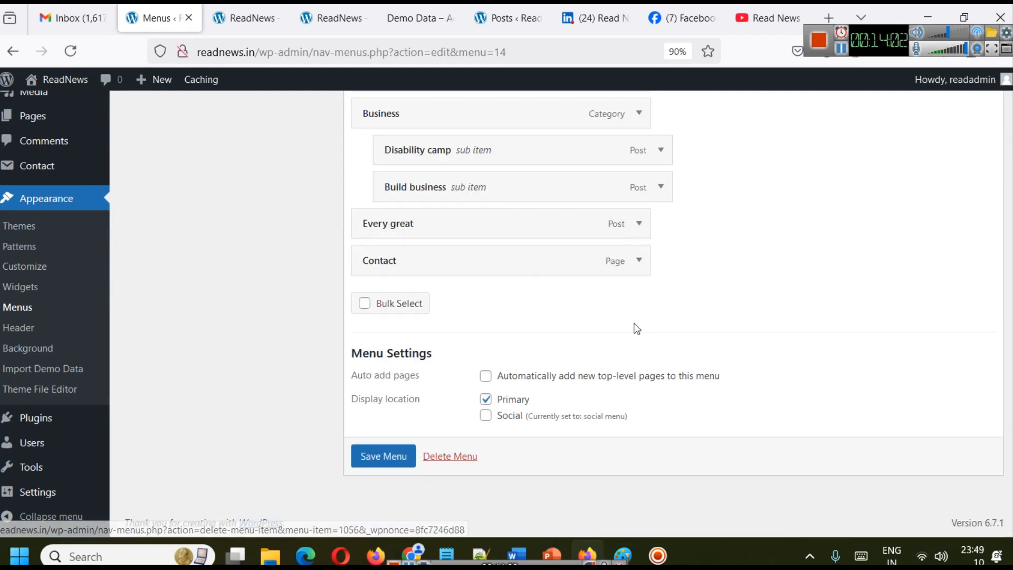
scroll(495, 433, up, 10)
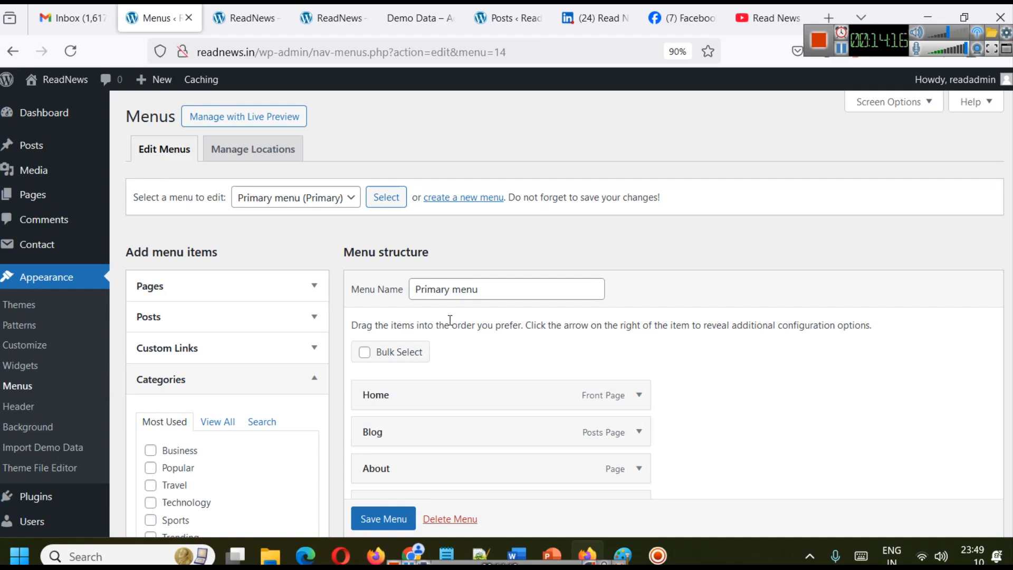
Look over the live ReadNews homepage from the header down to the Express News section
click(333, 18)
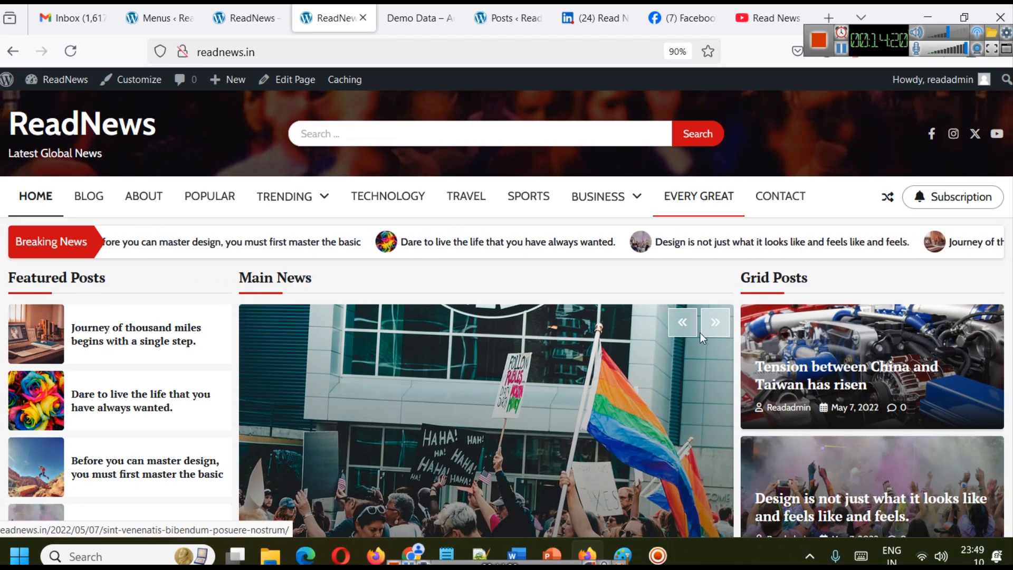
scroll(452, 137, down, 15)
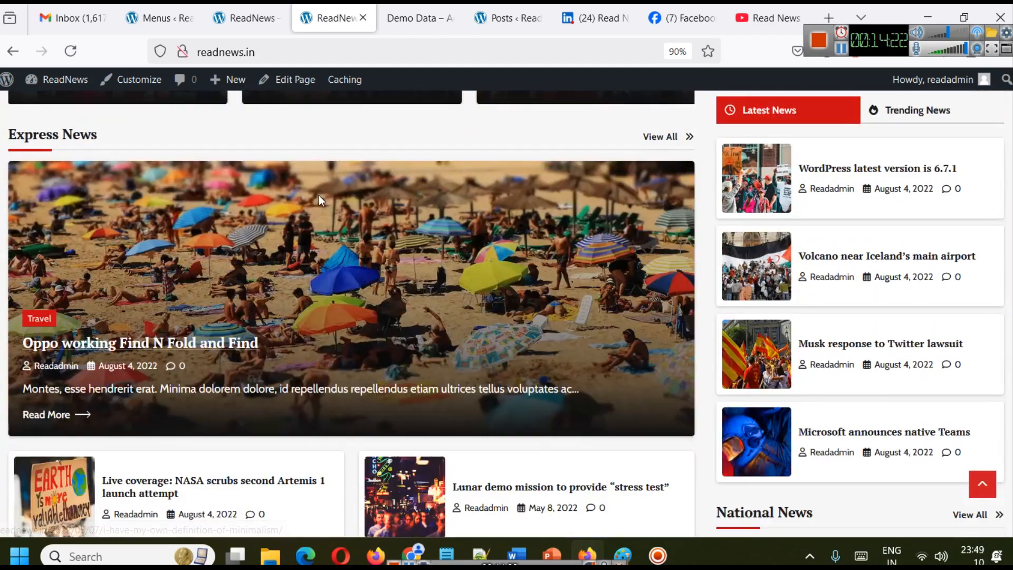
scroll(629, 157, up, 15)
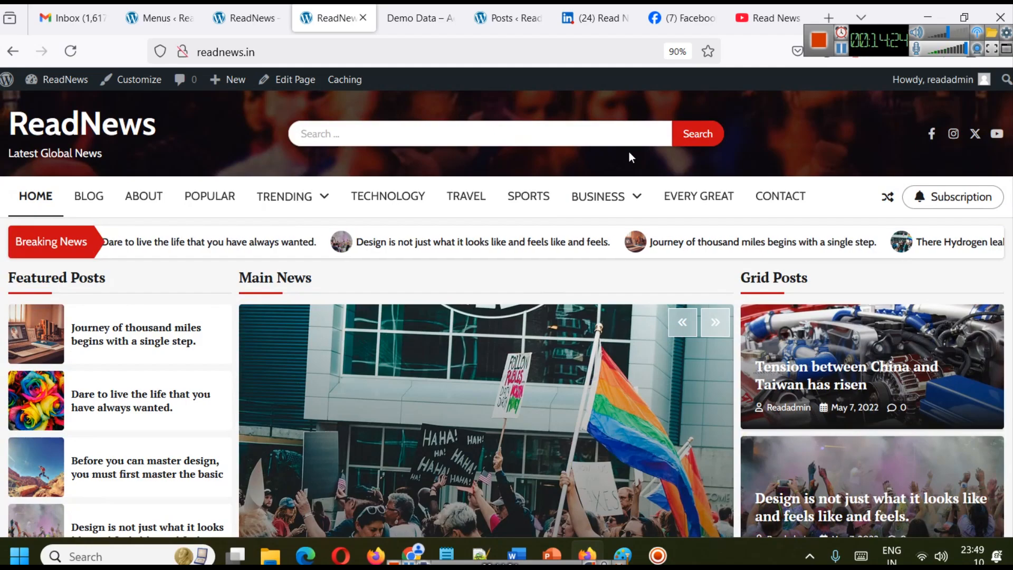
Display the homepage in responsive design mode and examine its mobile menu, Main News, Featured Posts and Grid Posts sections
click(481, 53)
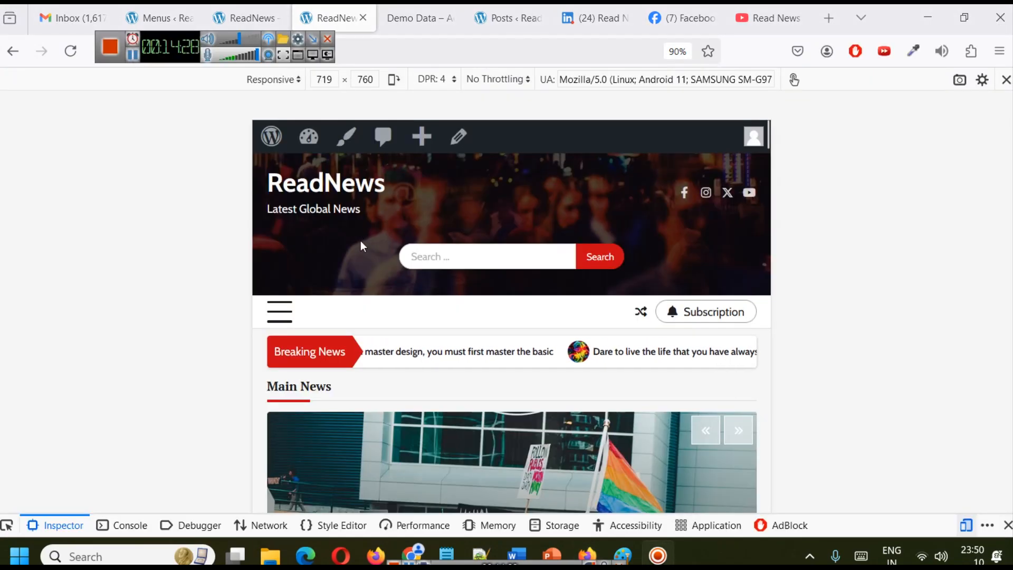
click(274, 319)
click(276, 322)
scroll(543, 288, down, 10)
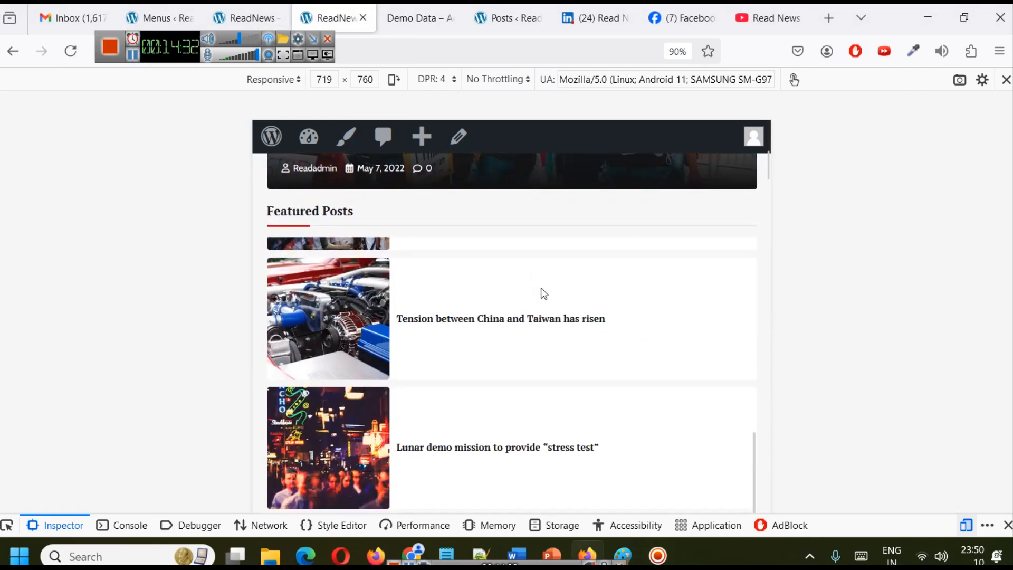
scroll(543, 293, down, 10)
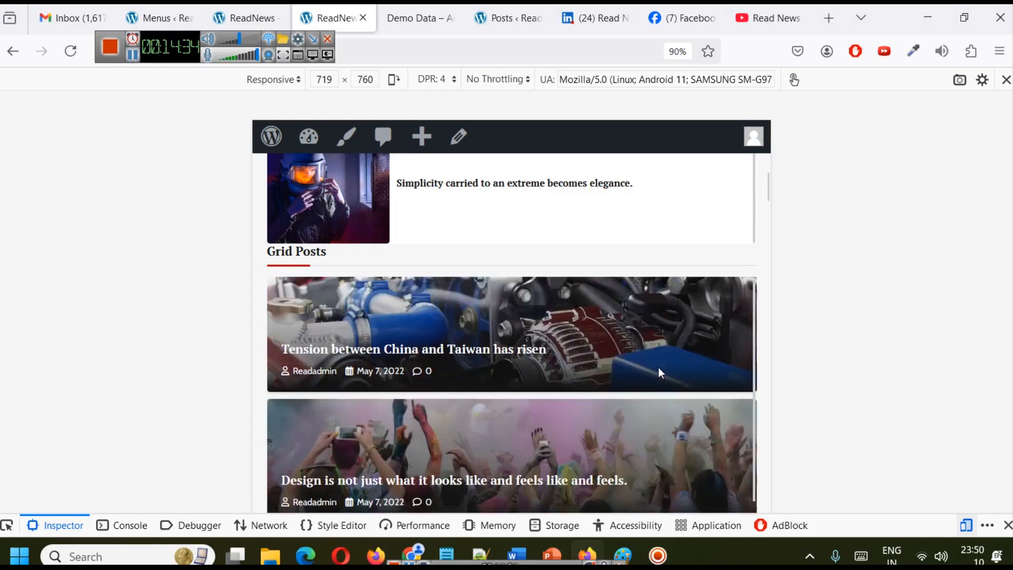
scroll(665, 367, up, 20)
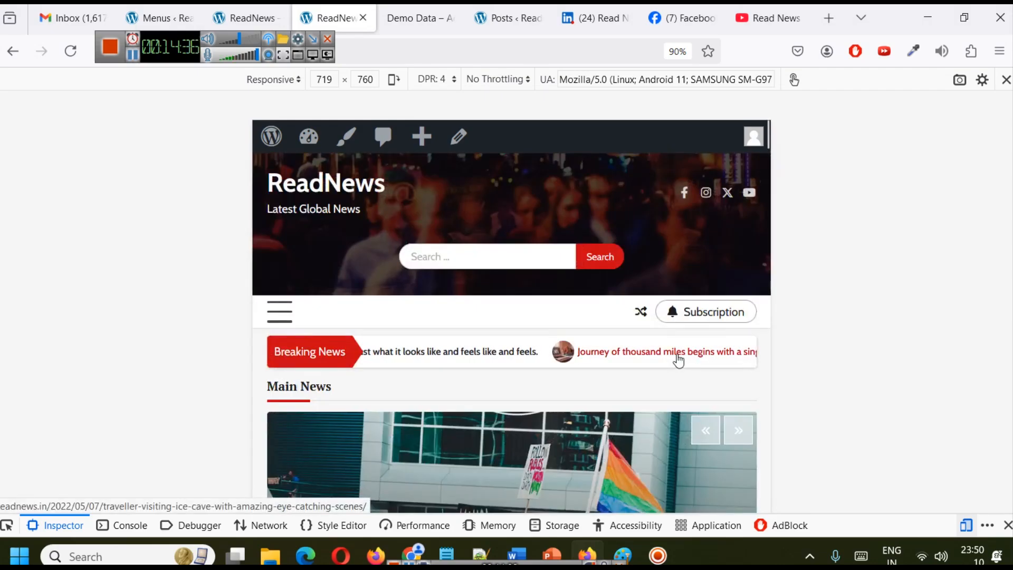
click(288, 315)
click(292, 318)
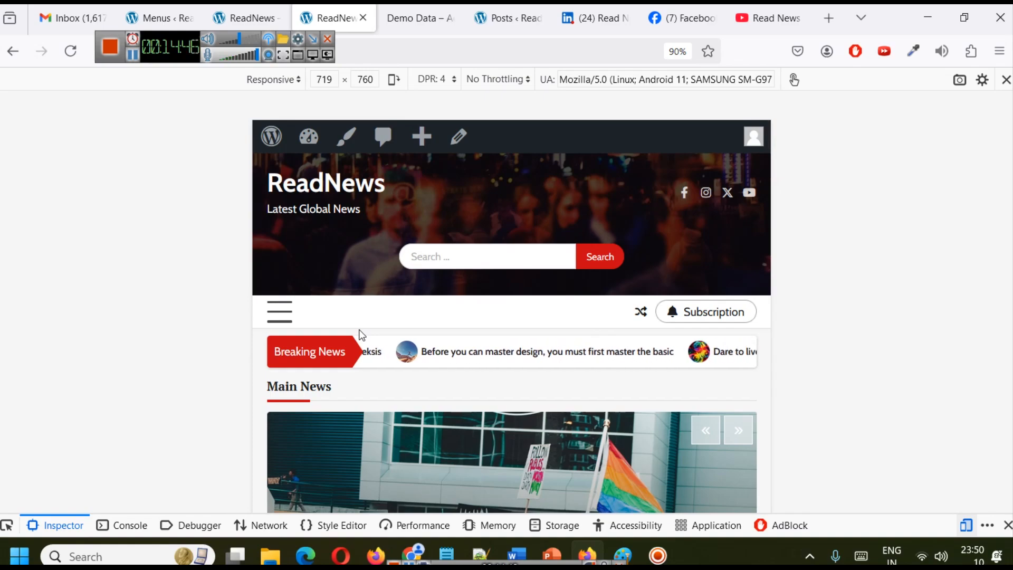
scroll(416, 336, down, 3)
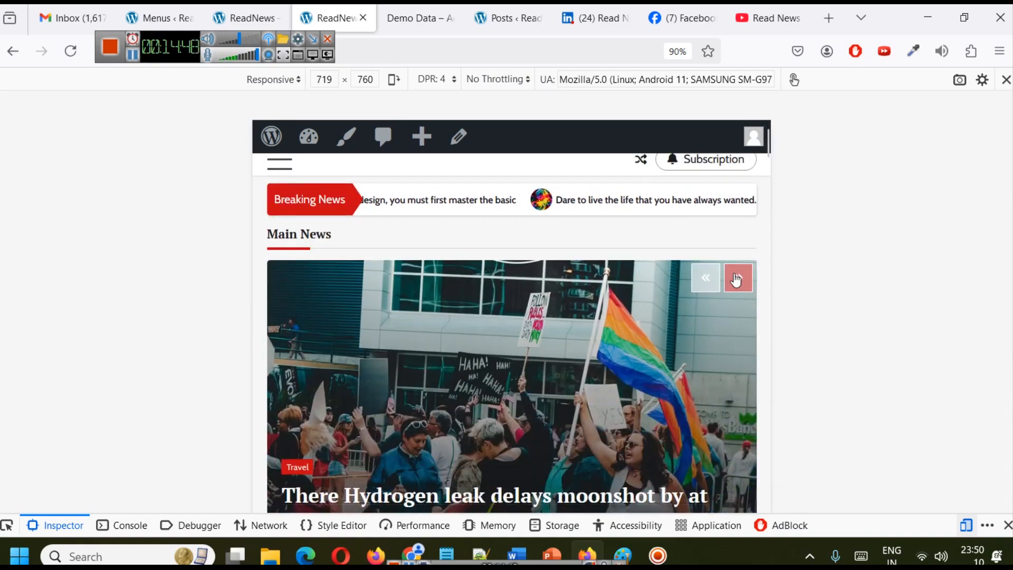
scroll(685, 258, up, 3)
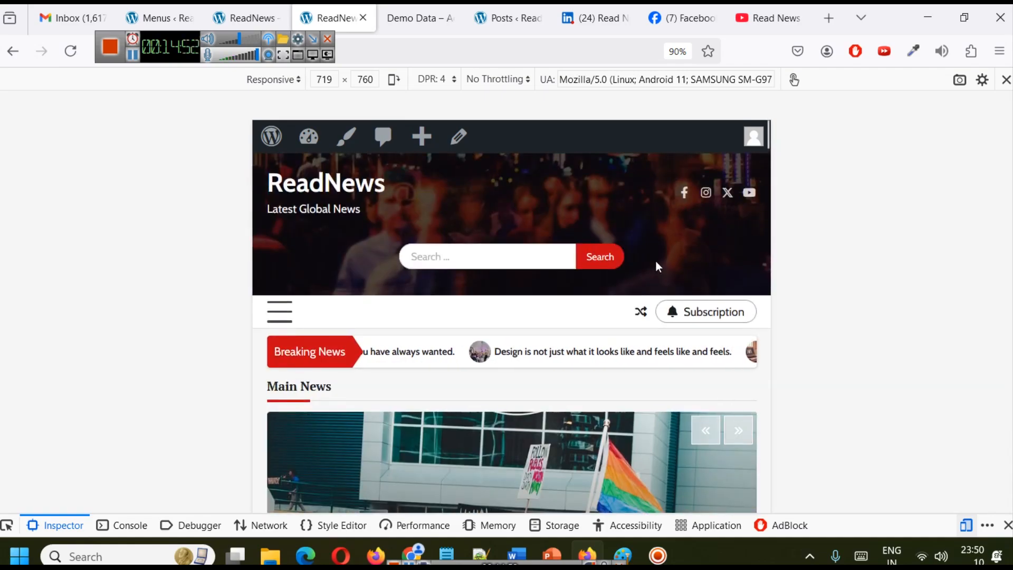
scroll(646, 257, down, 10)
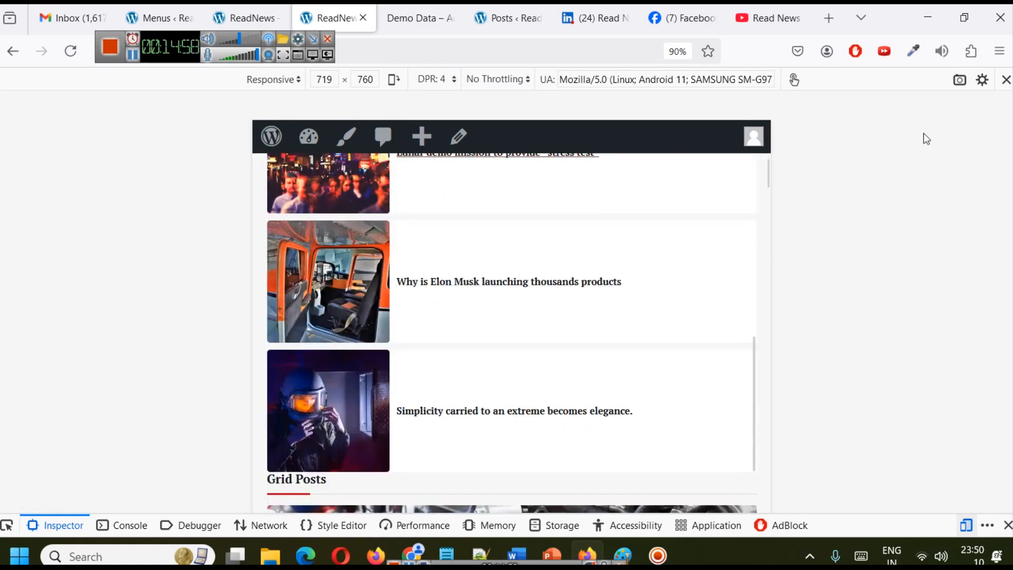
Leave responsive design mode and check the homepage in its desktop layout
click(1006, 82)
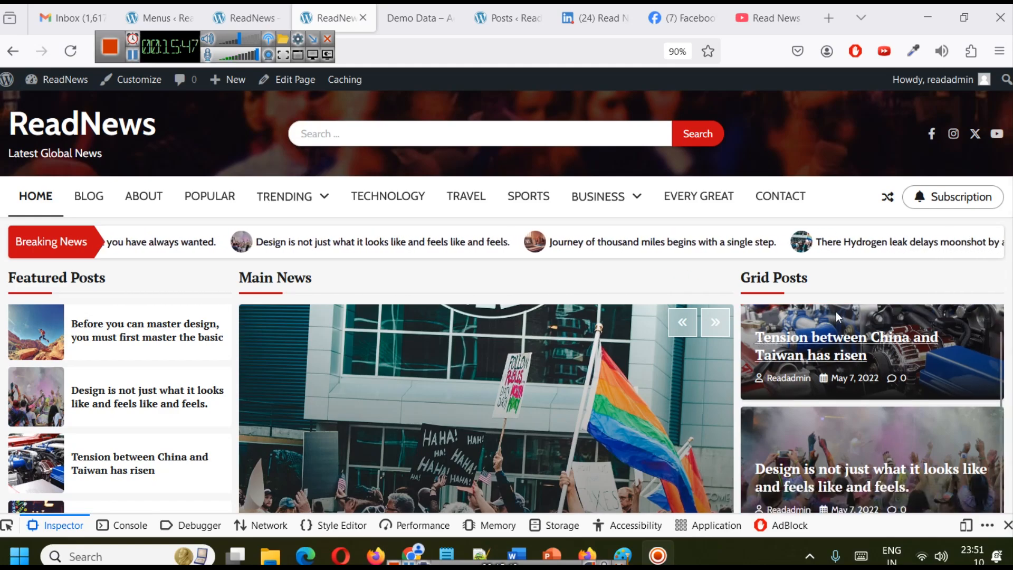
scroll(825, 299, down, 4)
scroll(433, 219, up, 4)
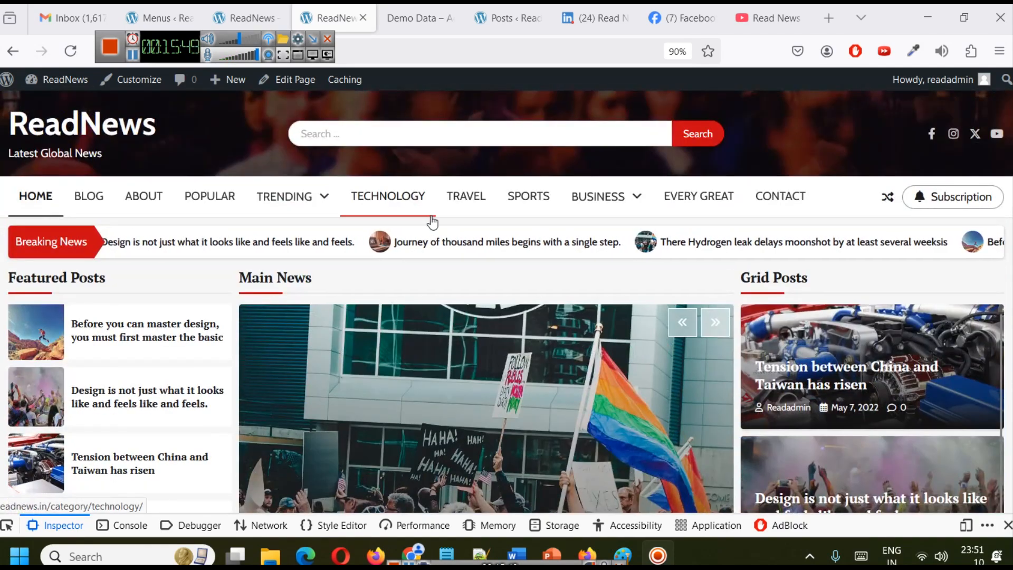